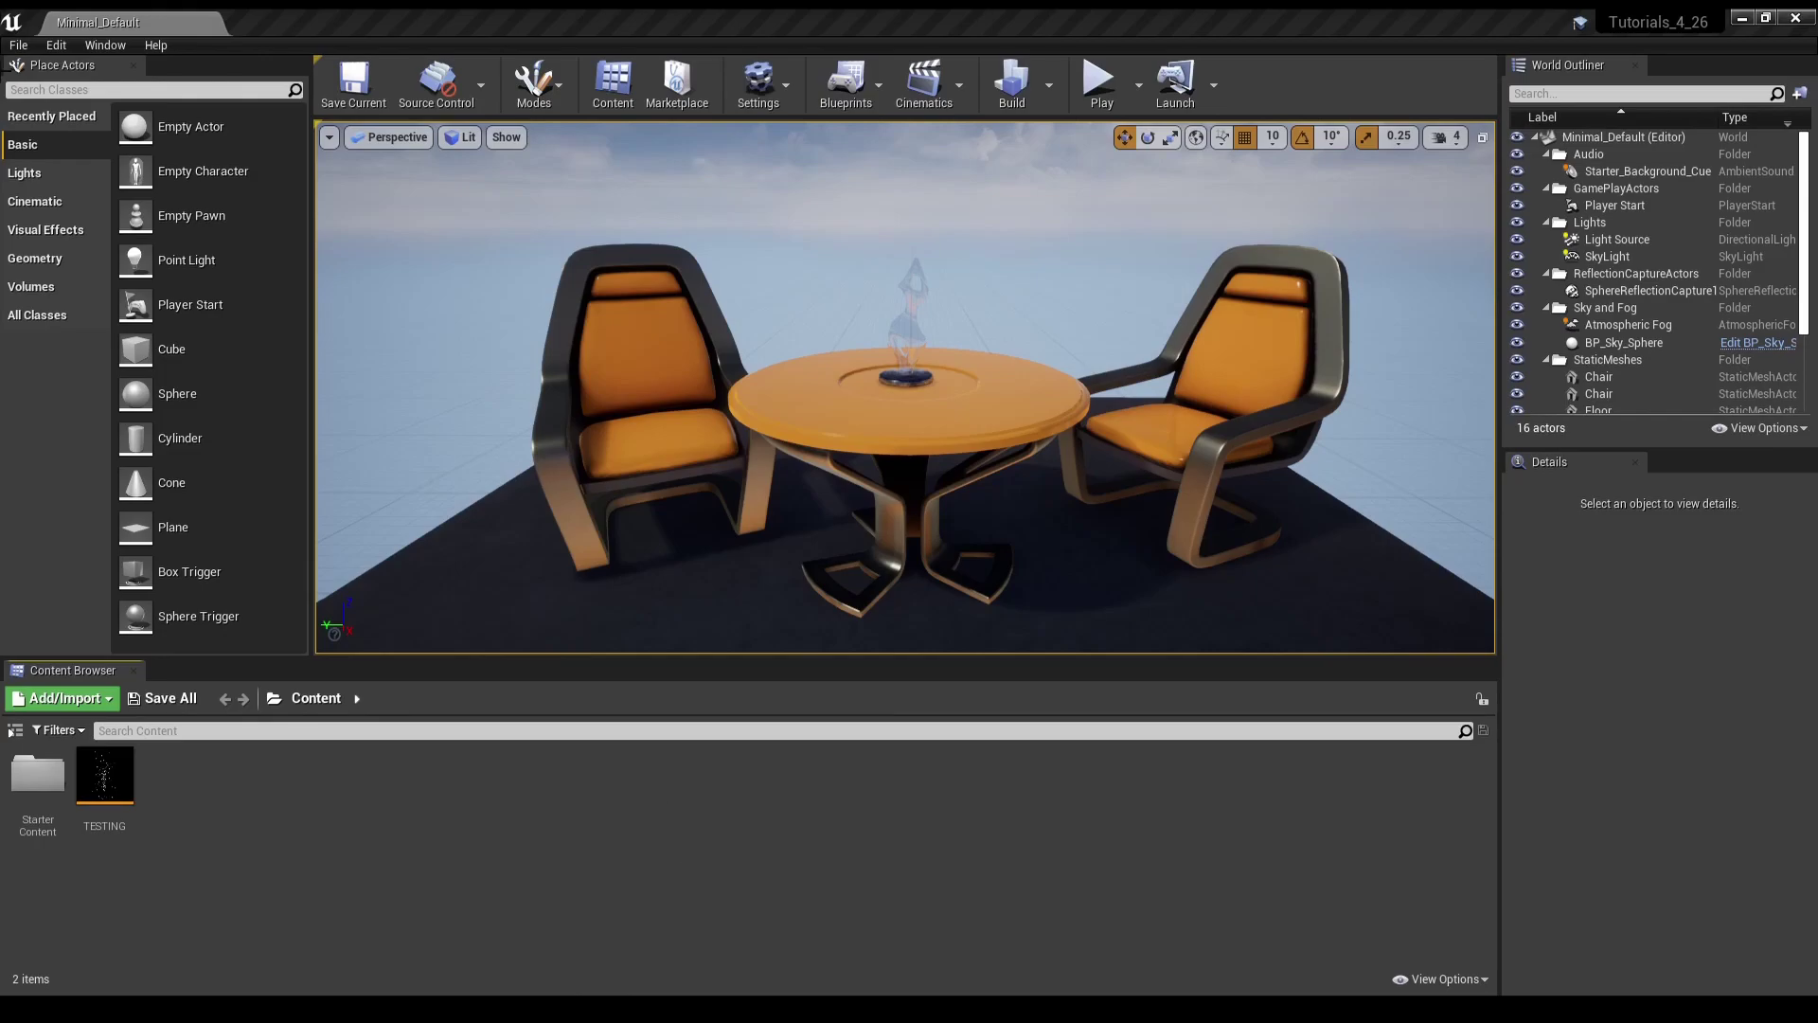
- Show the Content Browser's FX create-asset submenu listing Niagara Emitter and Niagara System
{"action": "right_click", "coordinate": [368, 872]}
{"action": "mouse_move", "coordinate": [412, 853]}
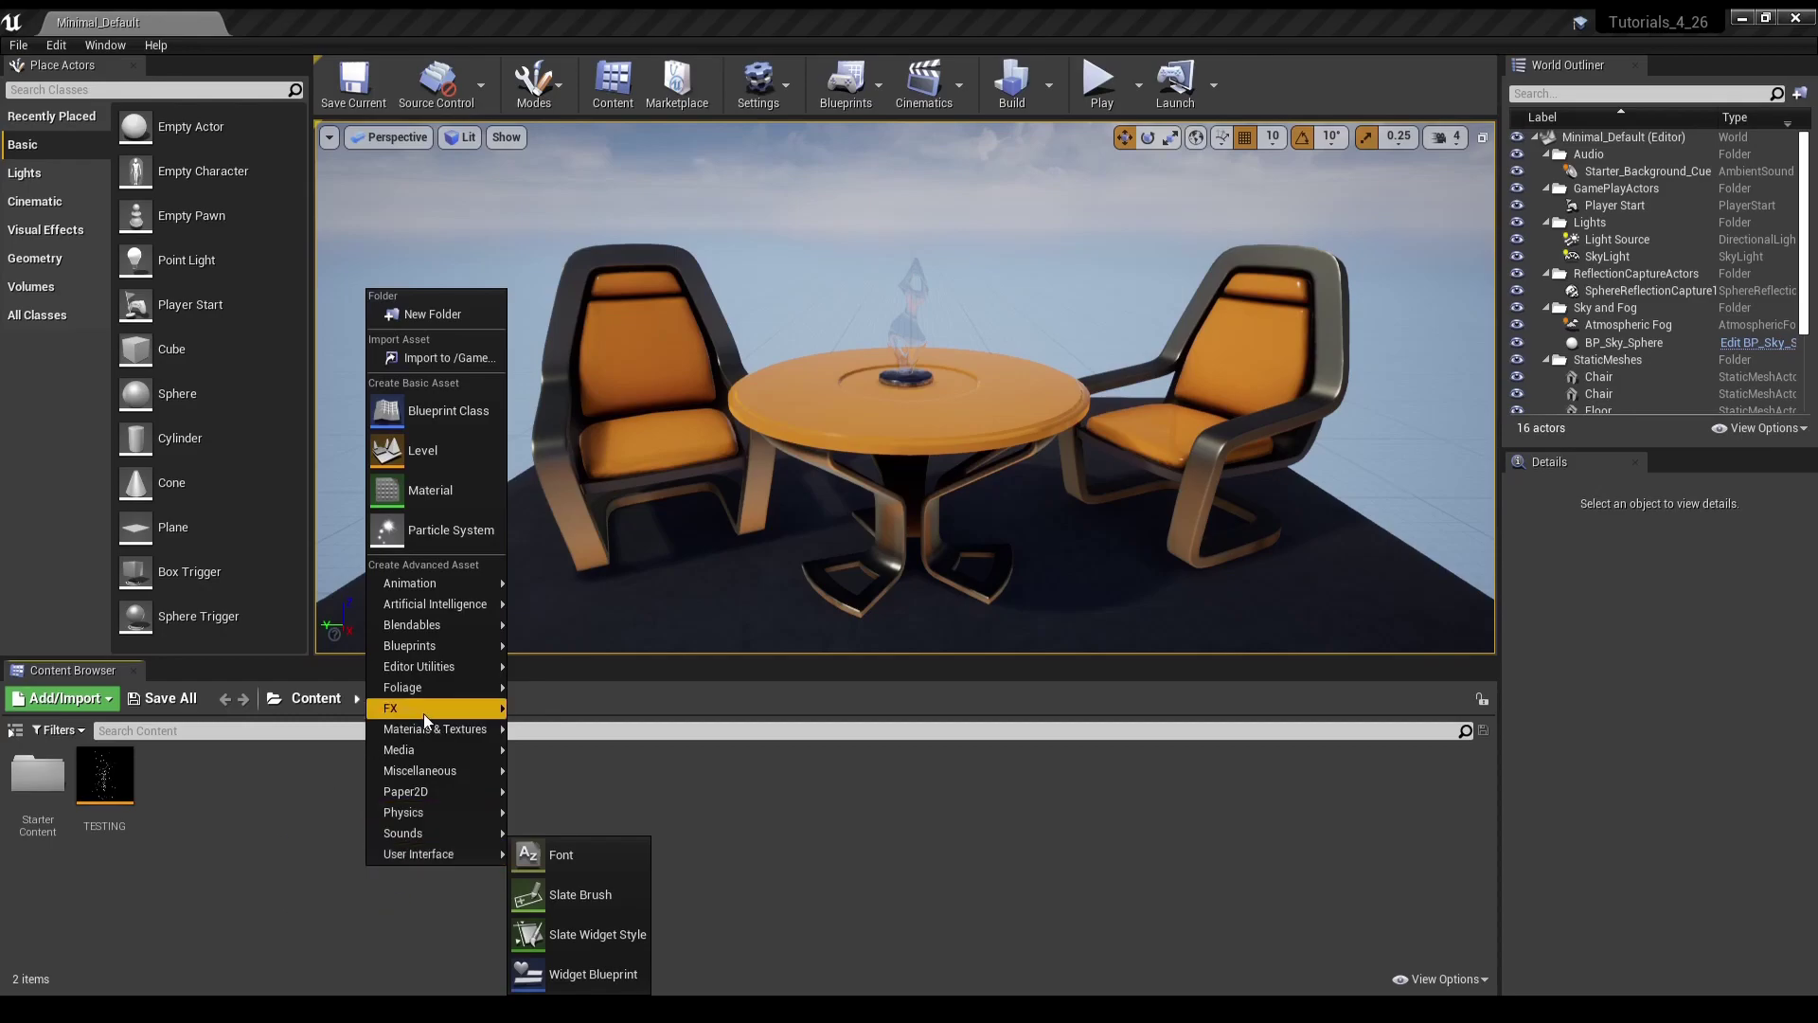
{"action": "mouse_move", "coordinate": [424, 713]}
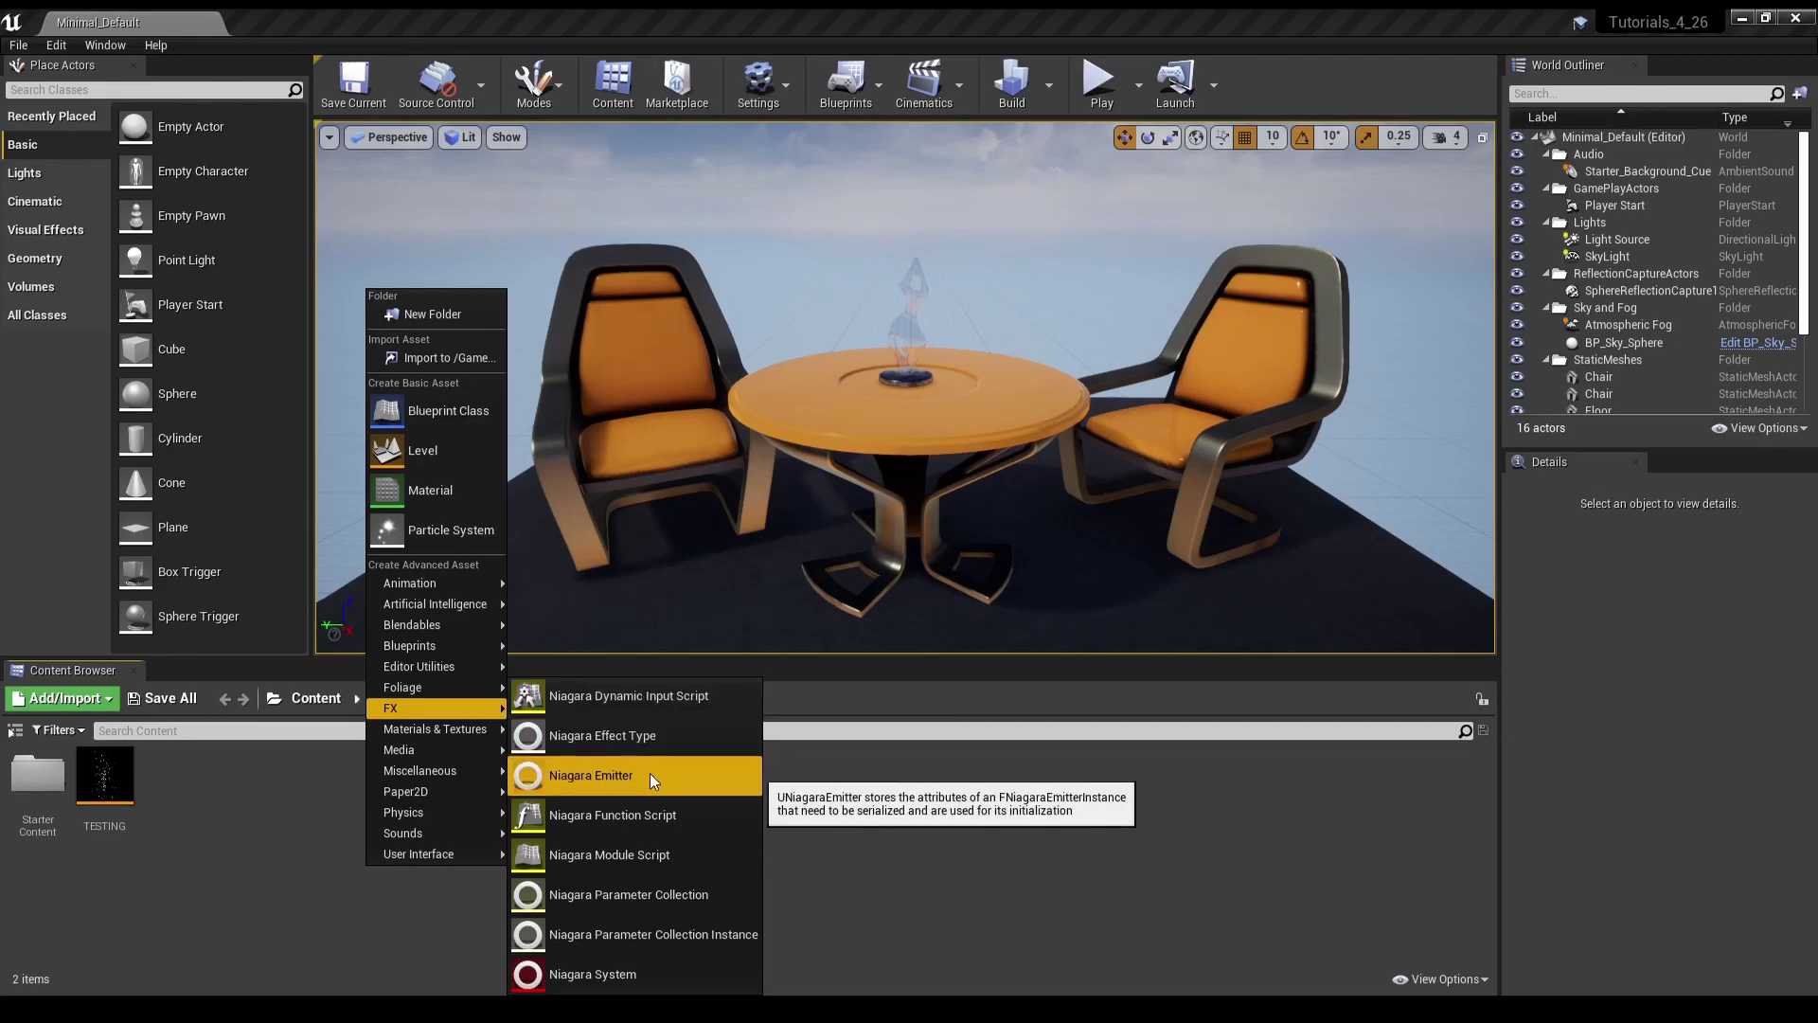
{"action": "left_click", "coordinate": [773, 94]}
{"action": "left_click", "coordinate": [825, 177]}
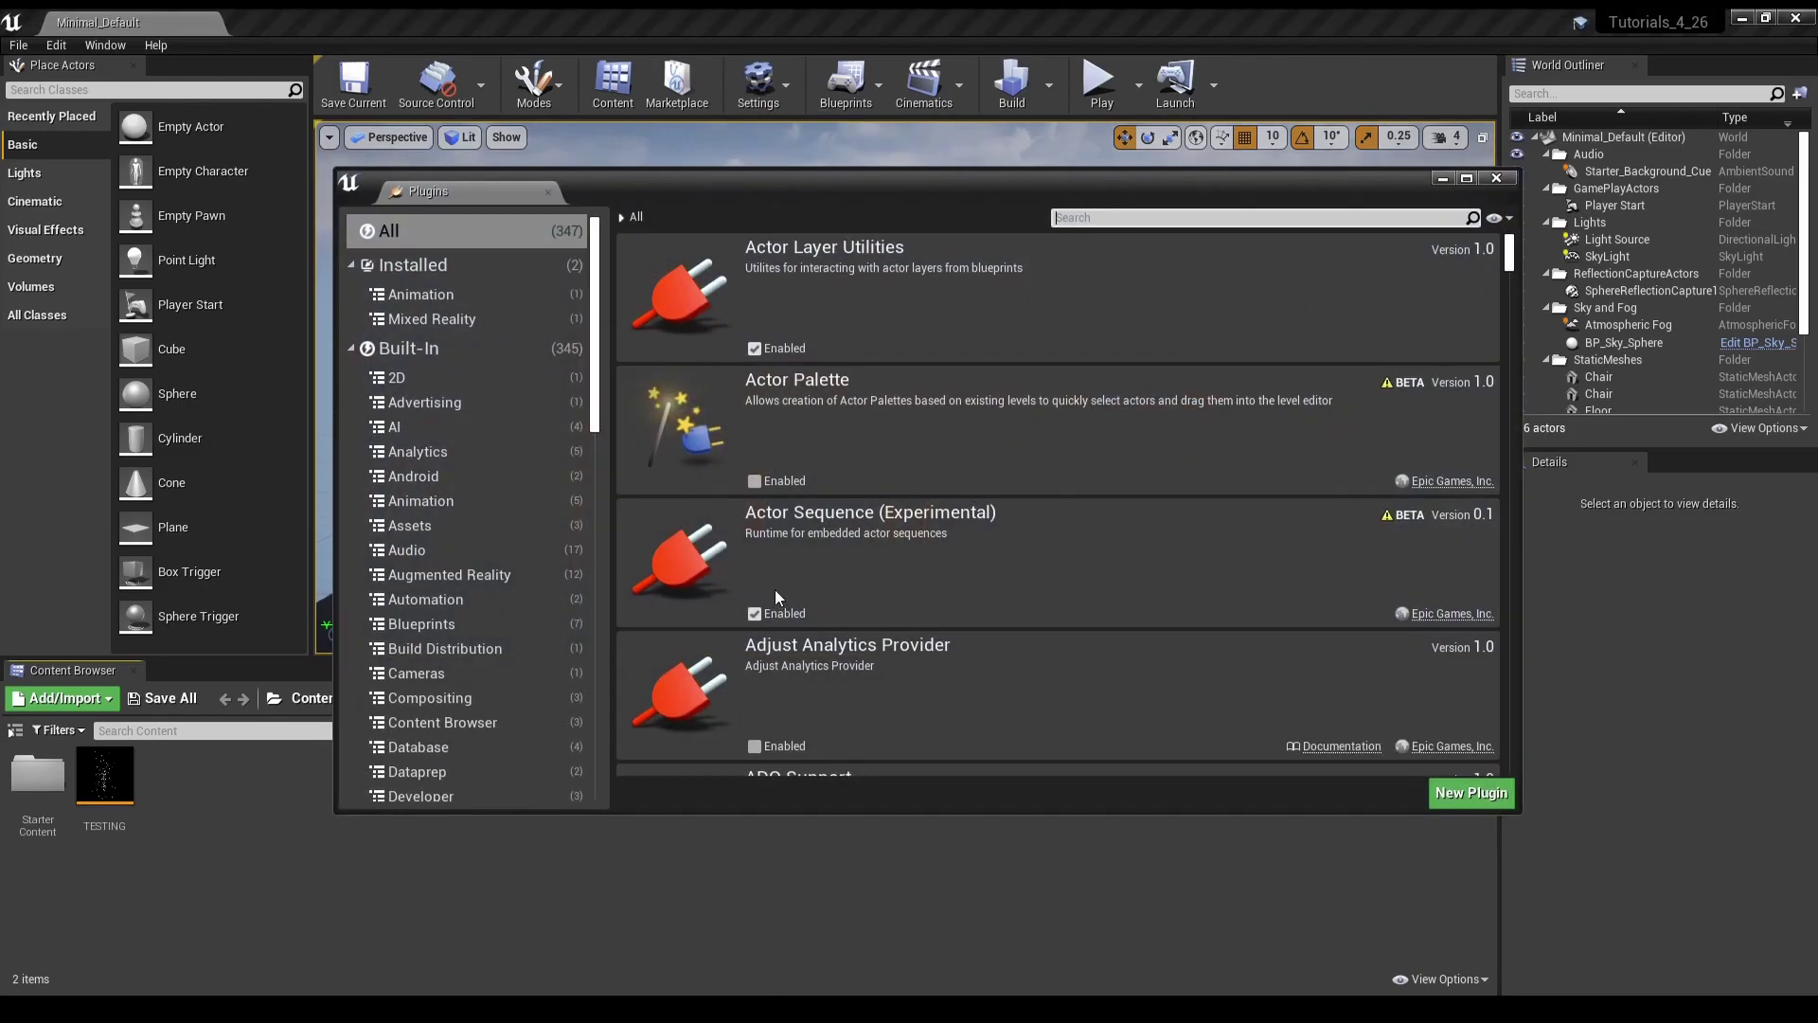
{"action": "scroll", "coordinate": [475, 564], "scroll_direction": "down", "scroll_amount": 1}
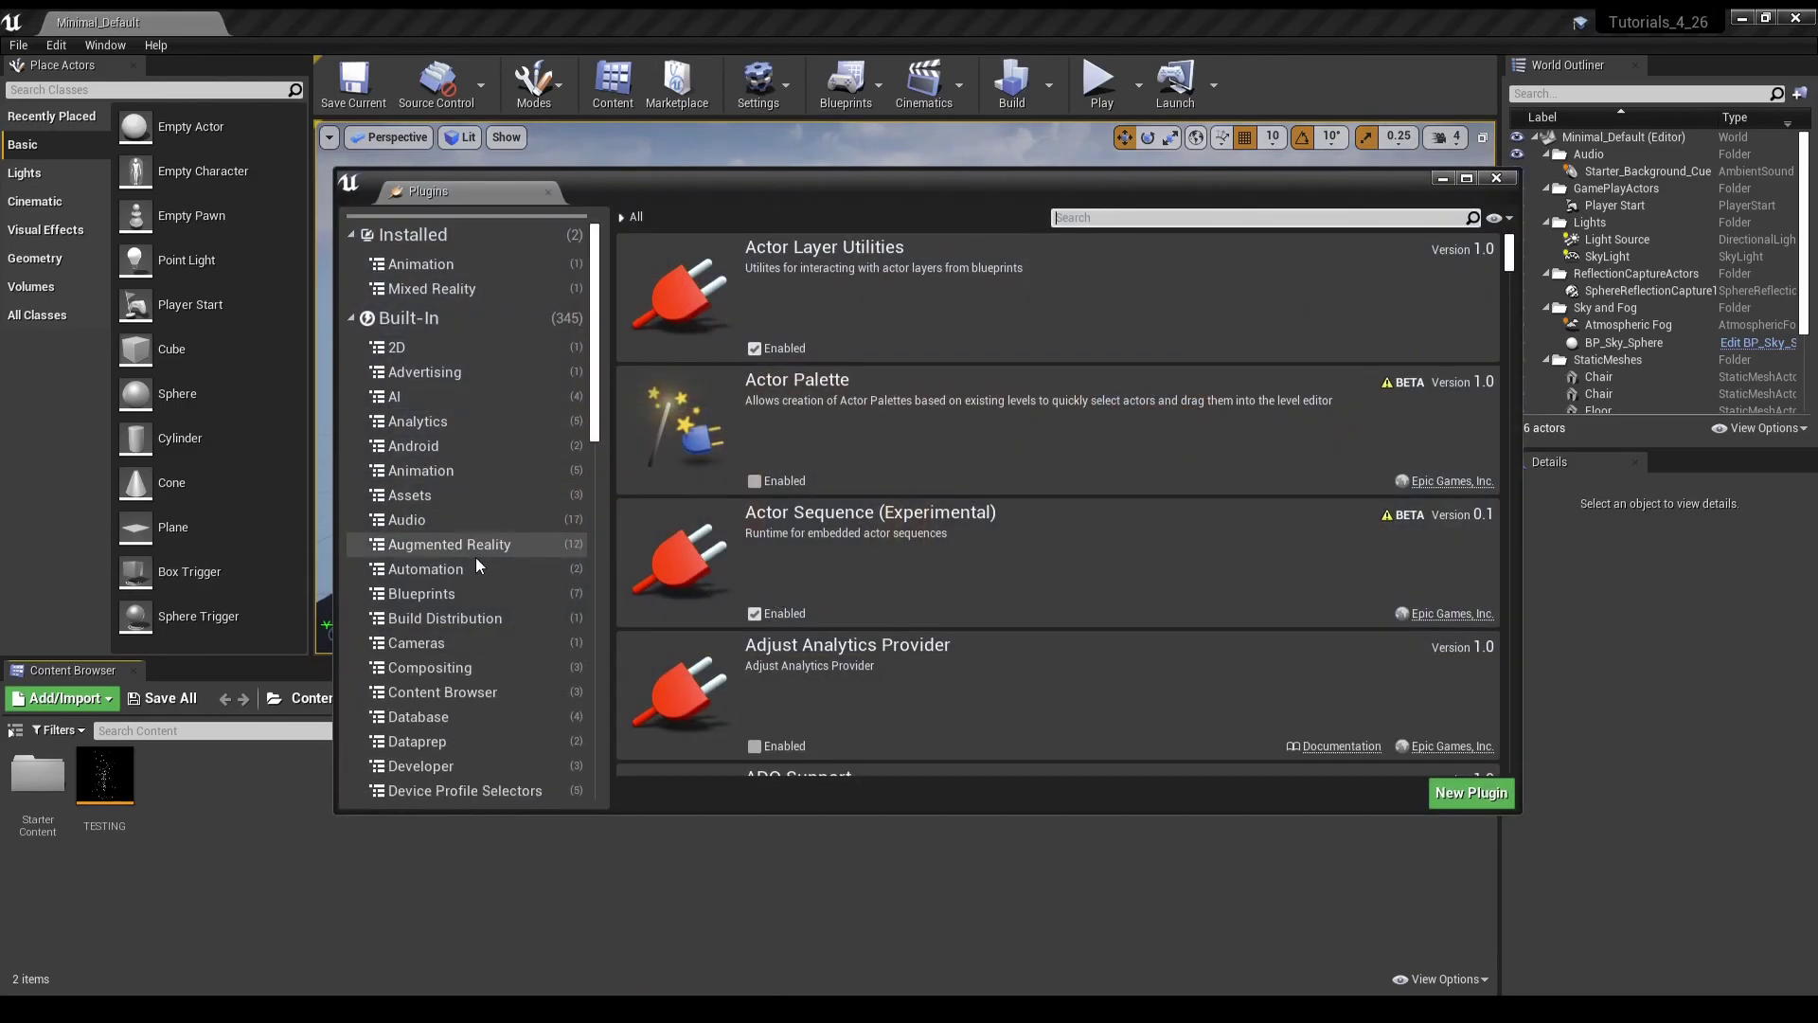
{"action": "scroll", "coordinate": [475, 566], "scroll_direction": "down", "scroll_amount": 3}
{"action": "left_click", "coordinate": [464, 709]}
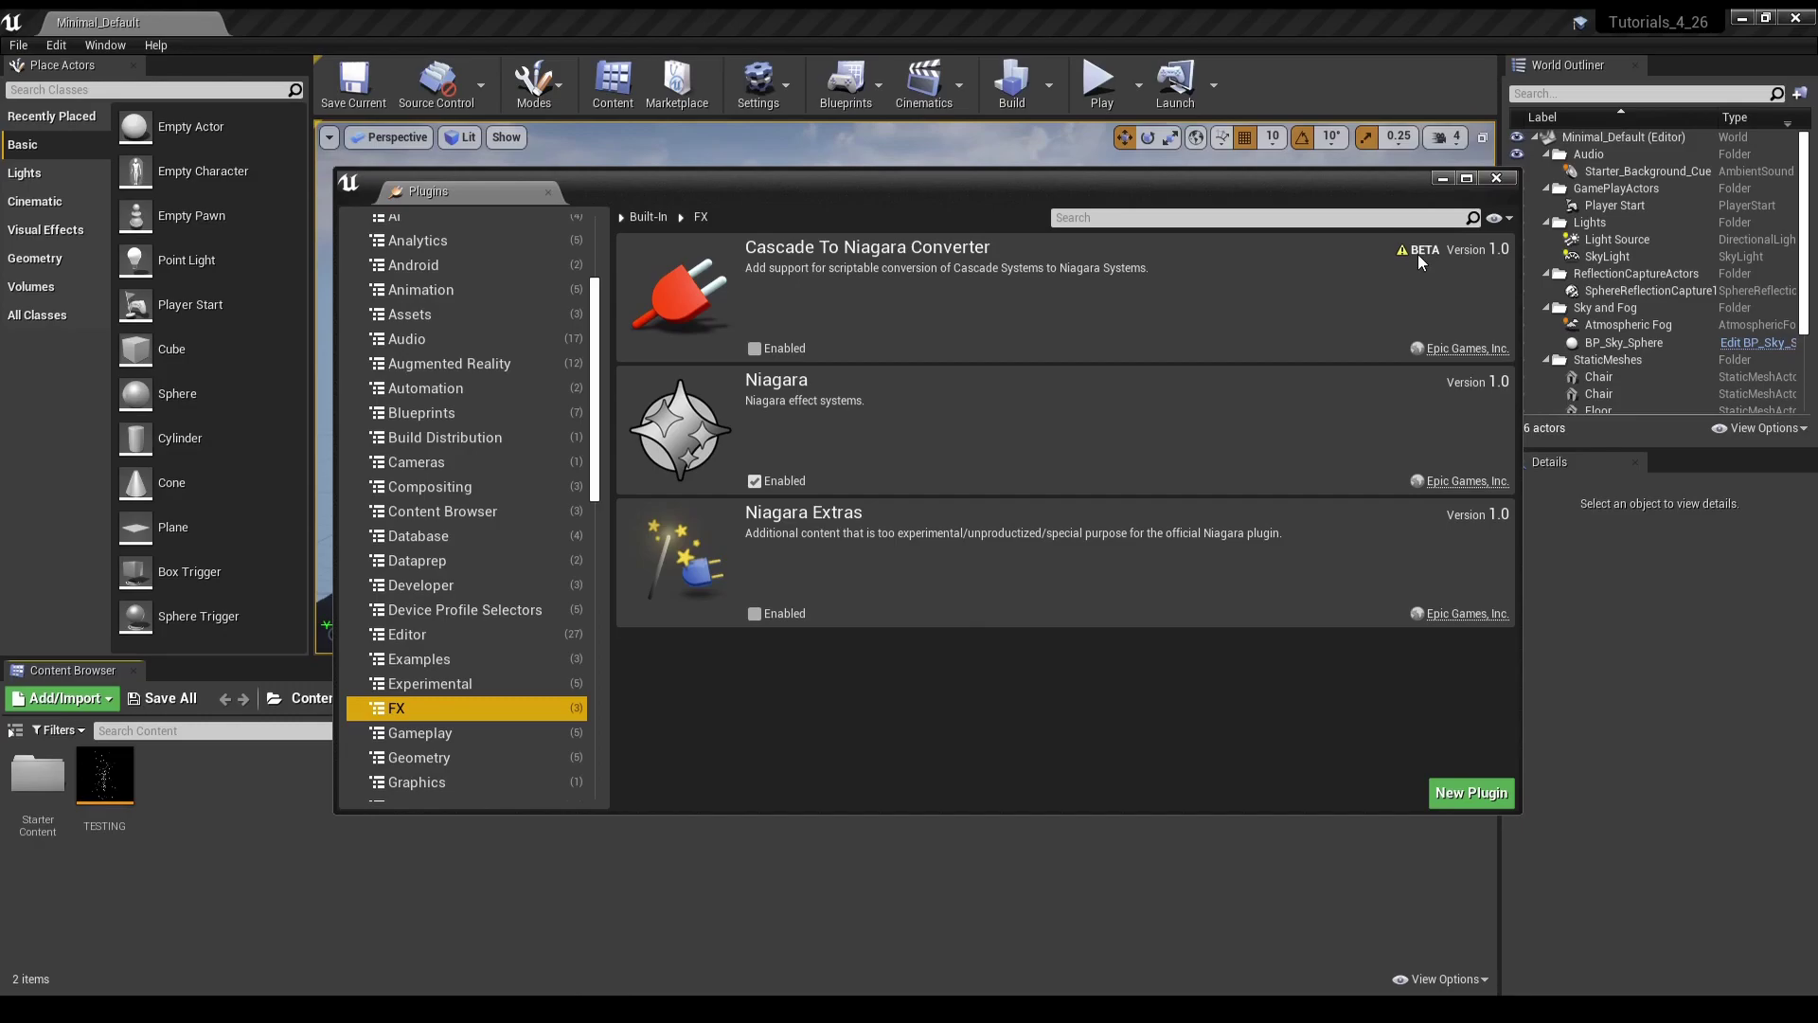
{"action": "left_click", "coordinate": [1497, 178]}
- Create a Niagara emitter from the Hanging Particulates template and name it NE_tUTORIAL
{"action": "right_click", "coordinate": [184, 823]}
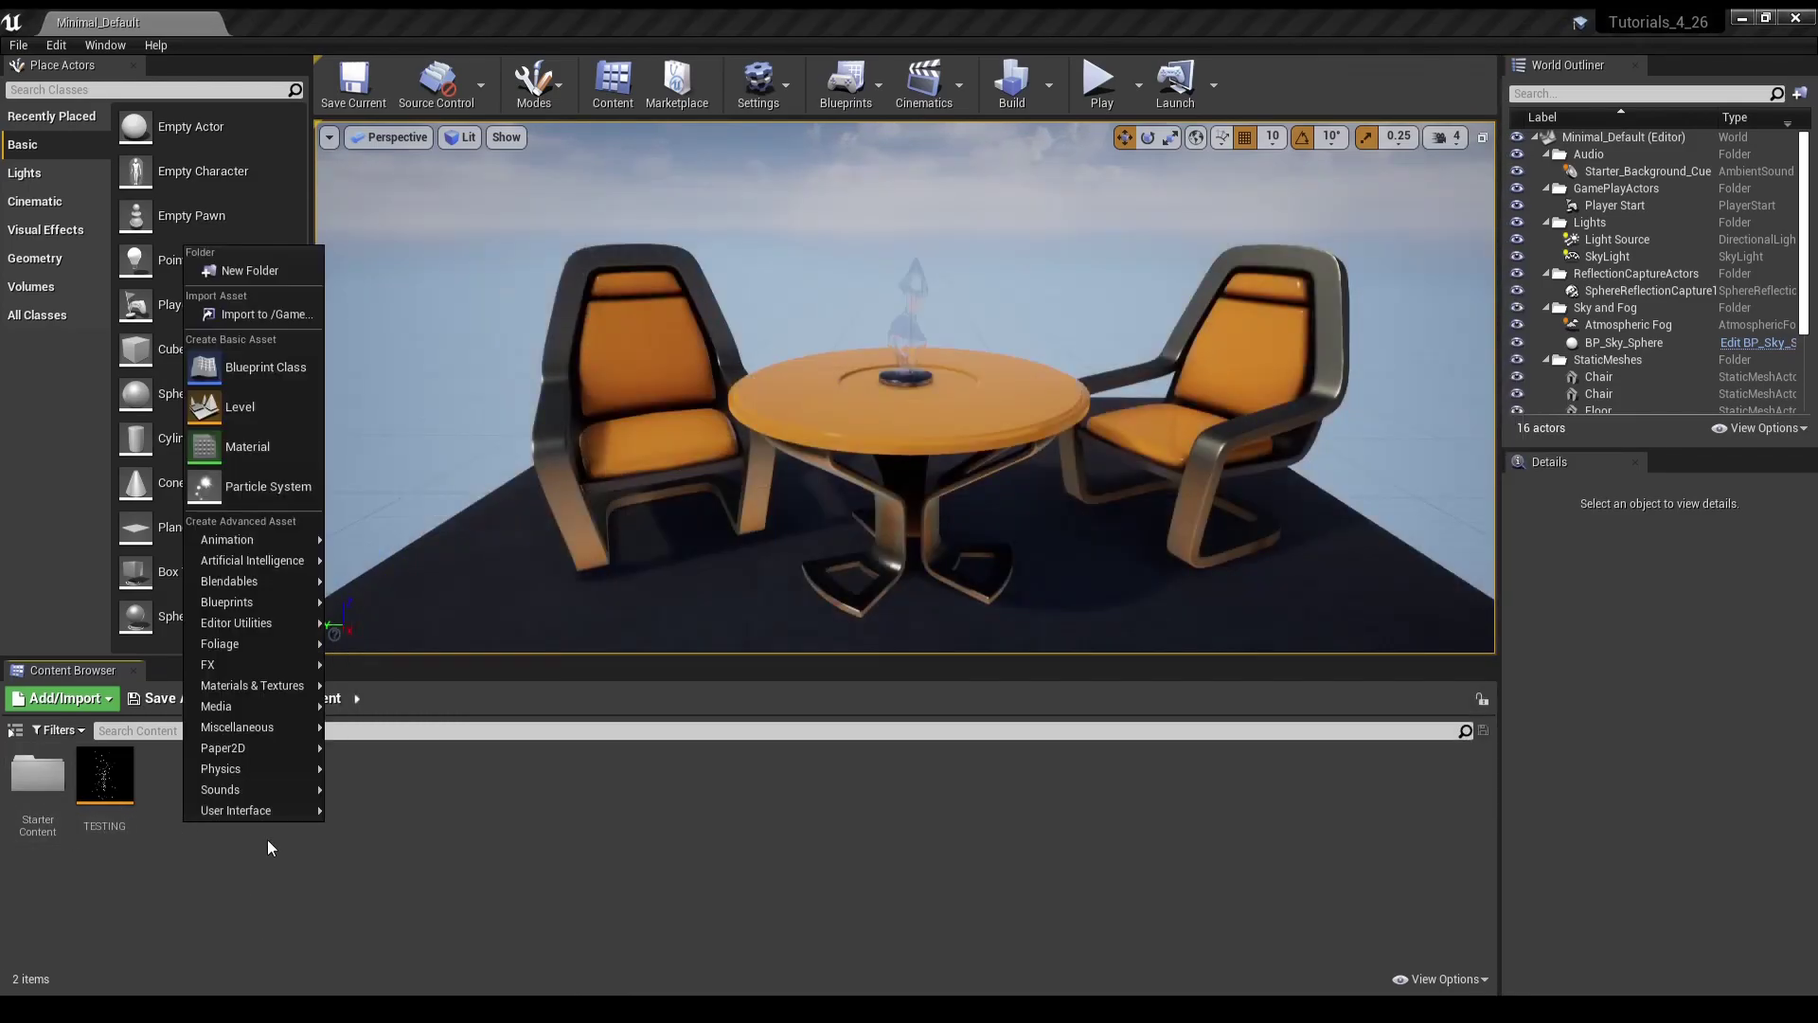
{"action": "left_click", "coordinate": [220, 888]}
{"action": "right_click", "coordinate": [220, 896]}
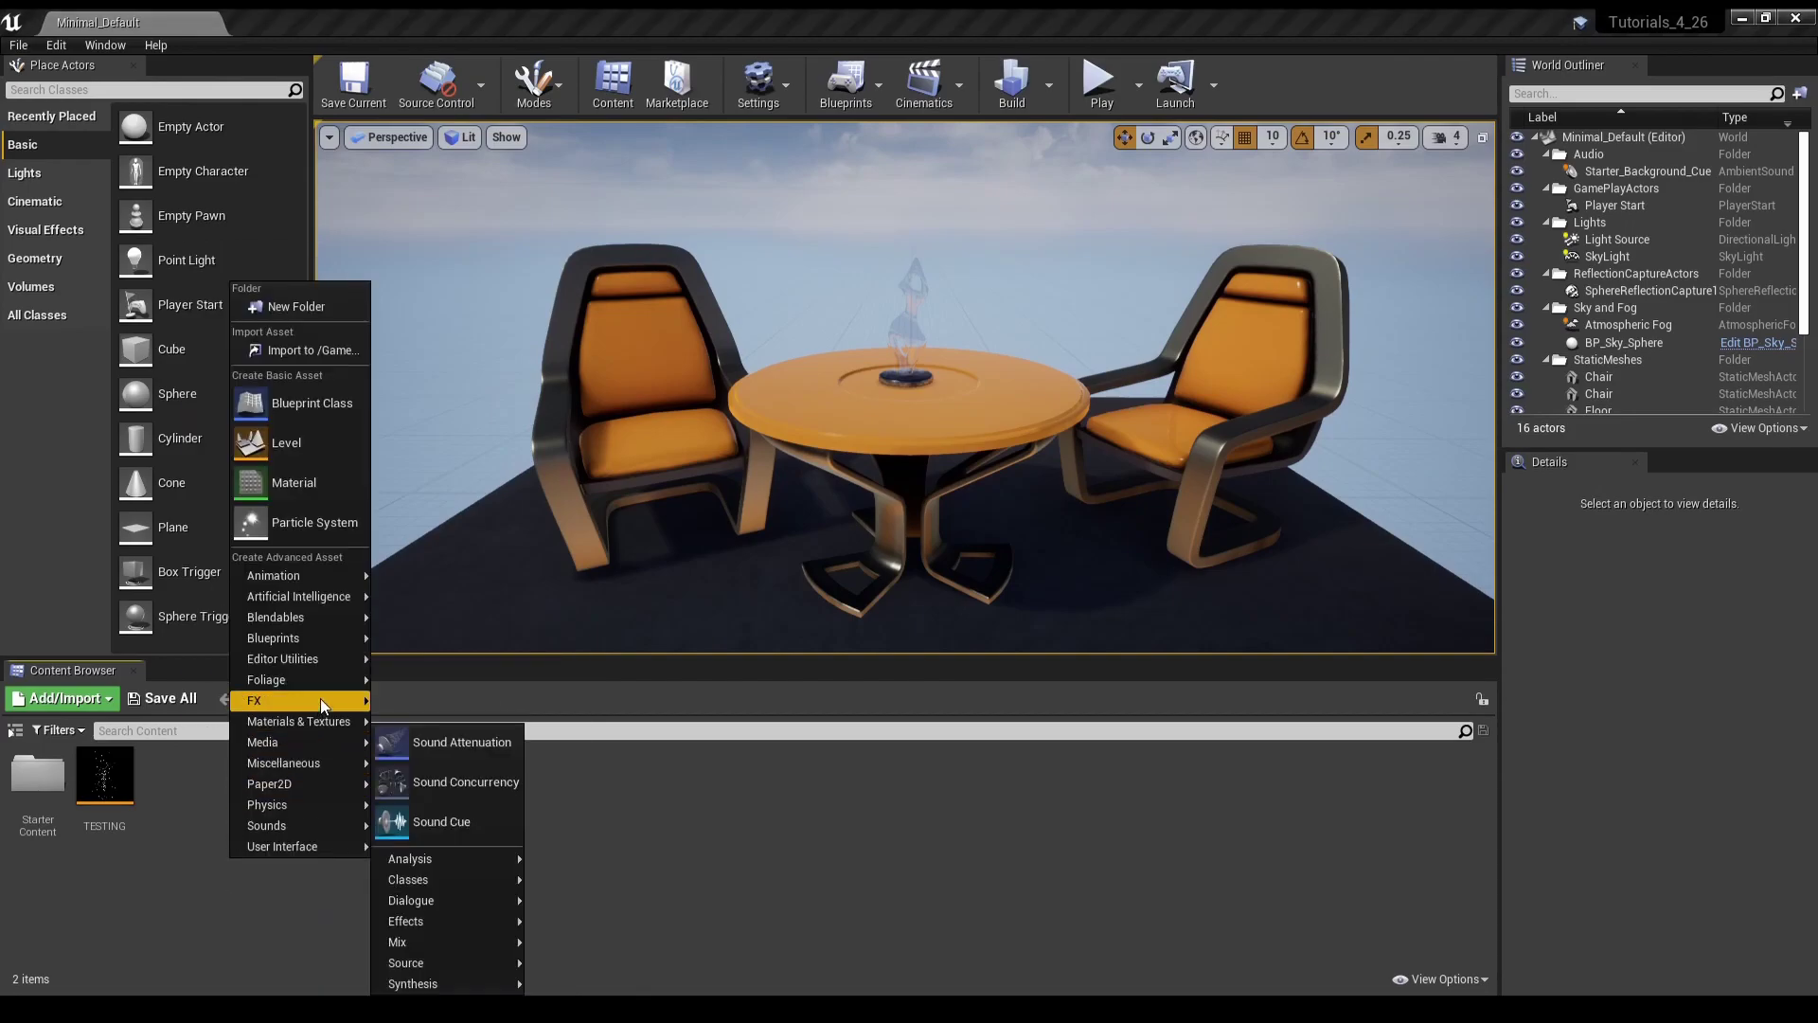
{"action": "mouse_move", "coordinate": [320, 702]}
{"action": "left_click", "coordinate": [496, 778]}
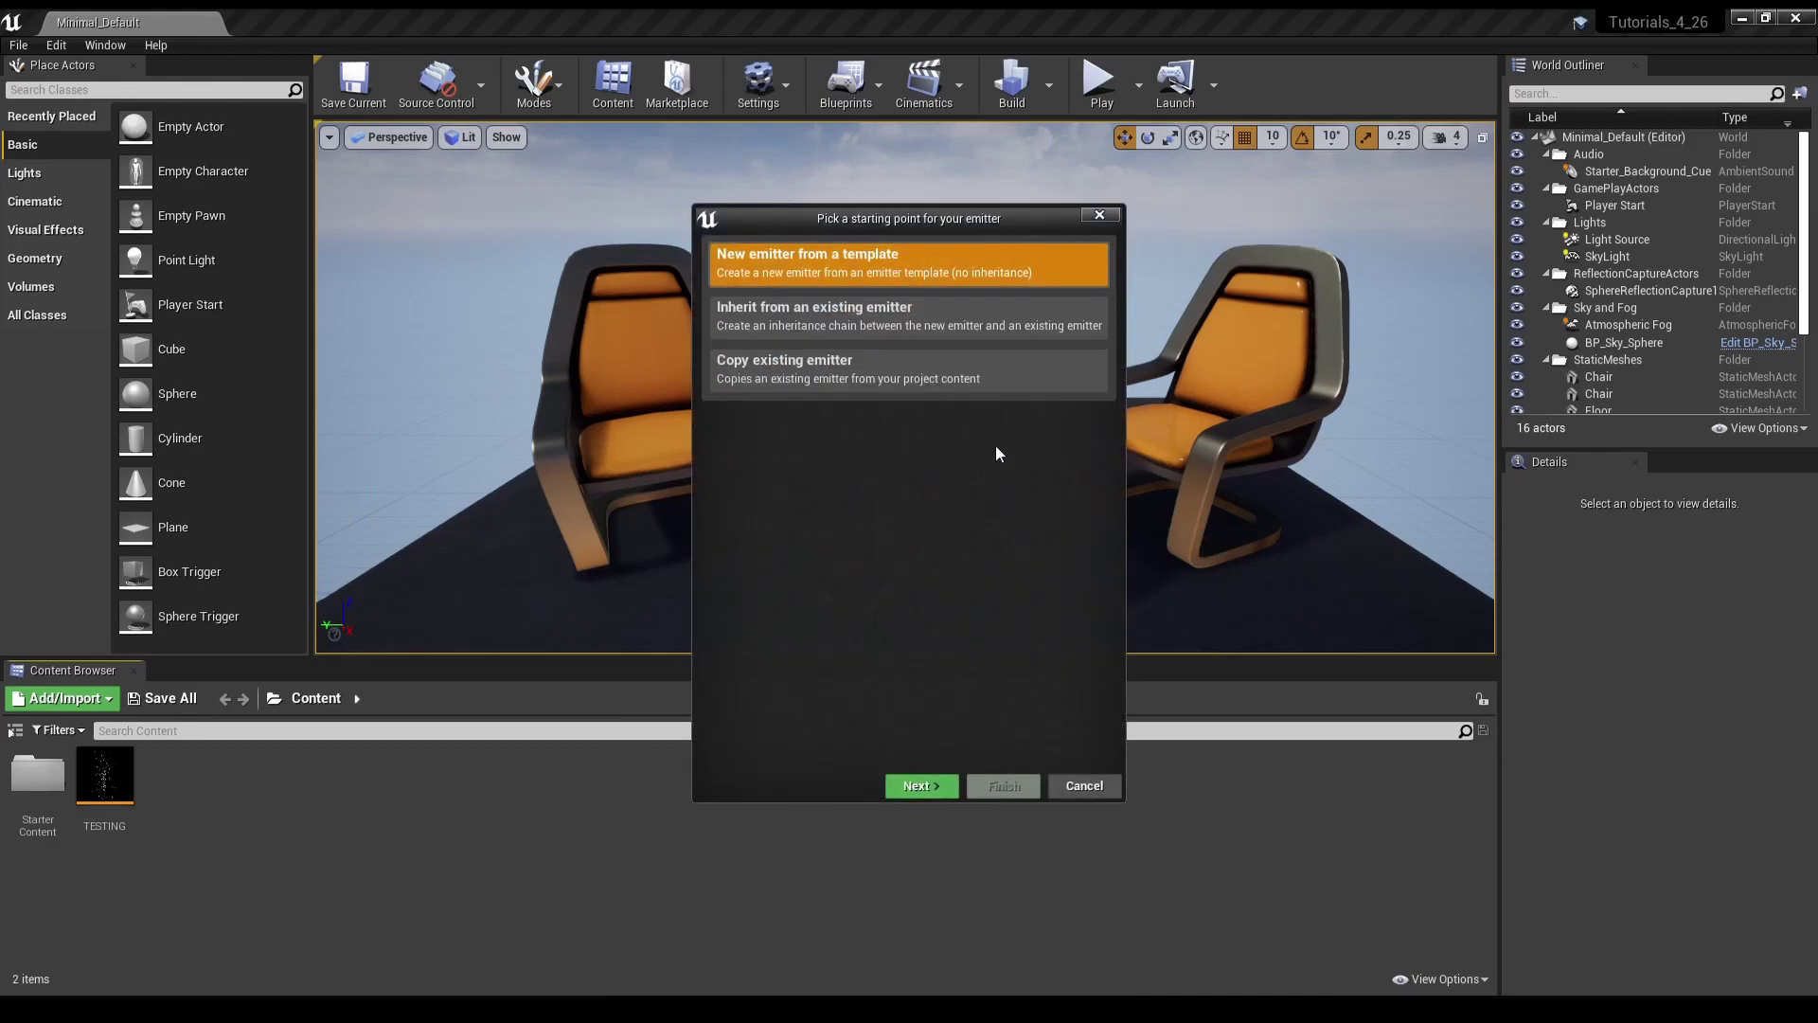
{"action": "left_click", "coordinate": [924, 788]}
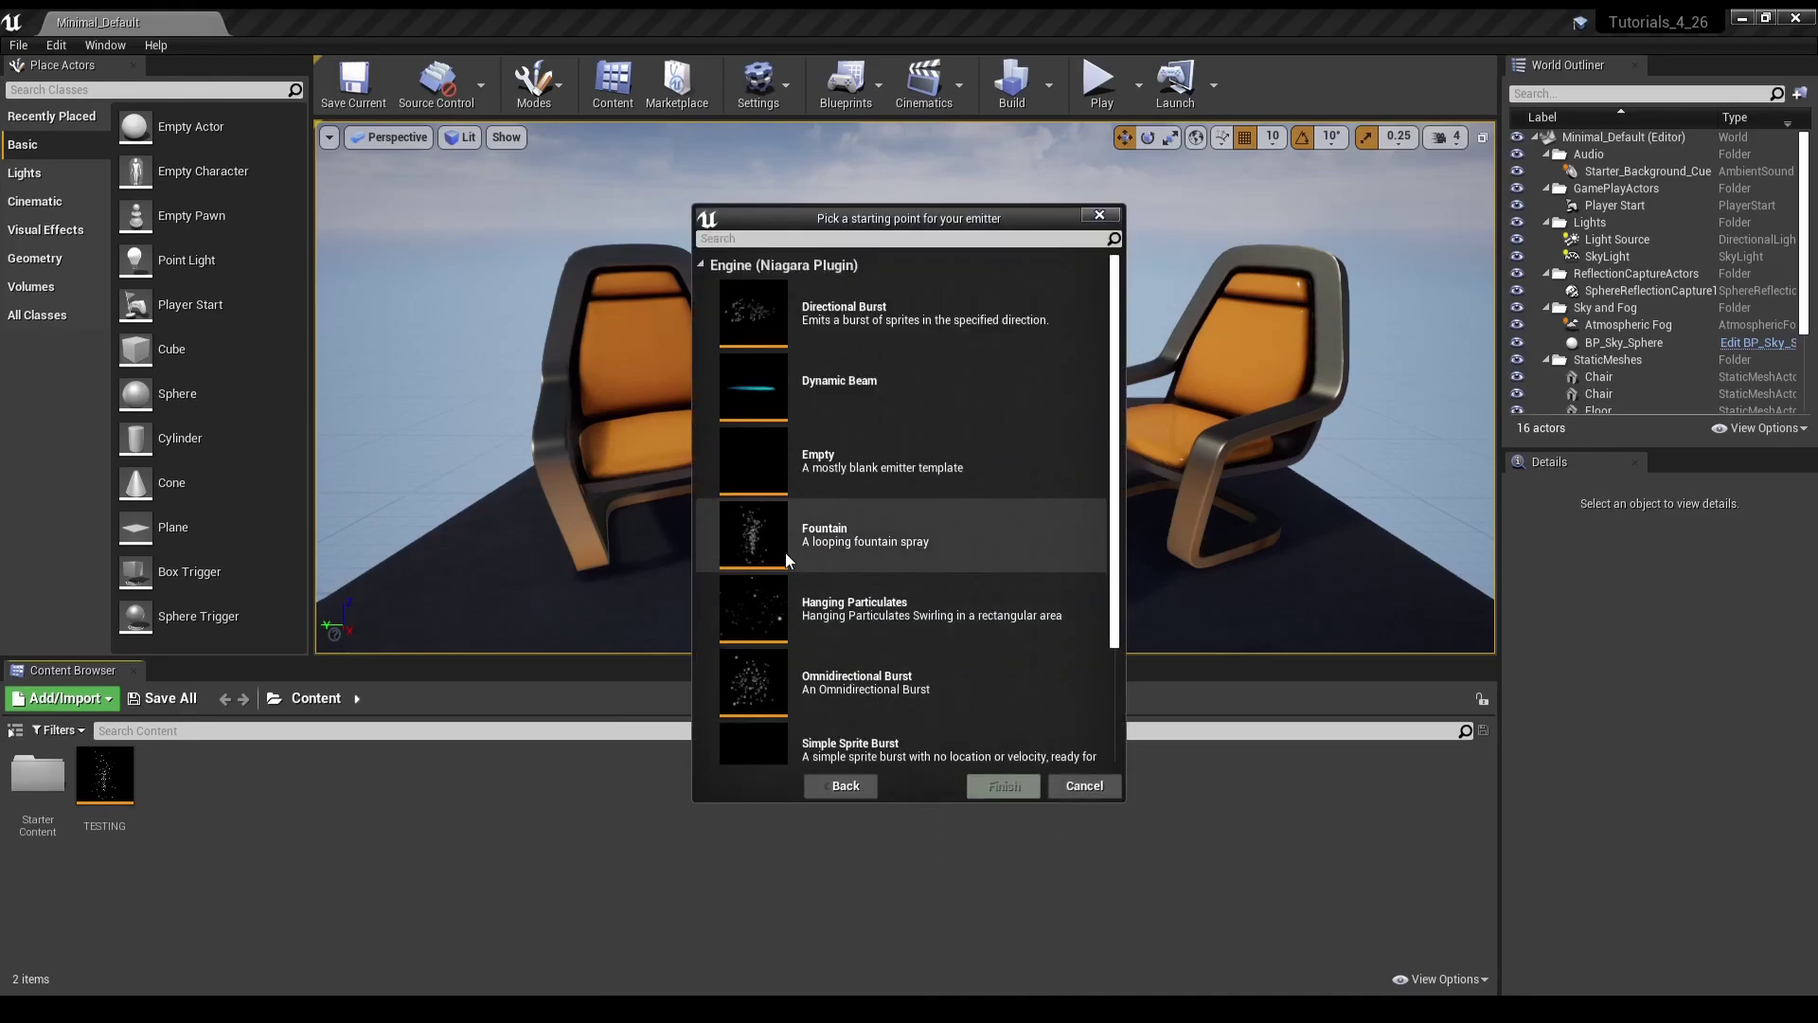
{"action": "left_click", "coordinate": [960, 616]}
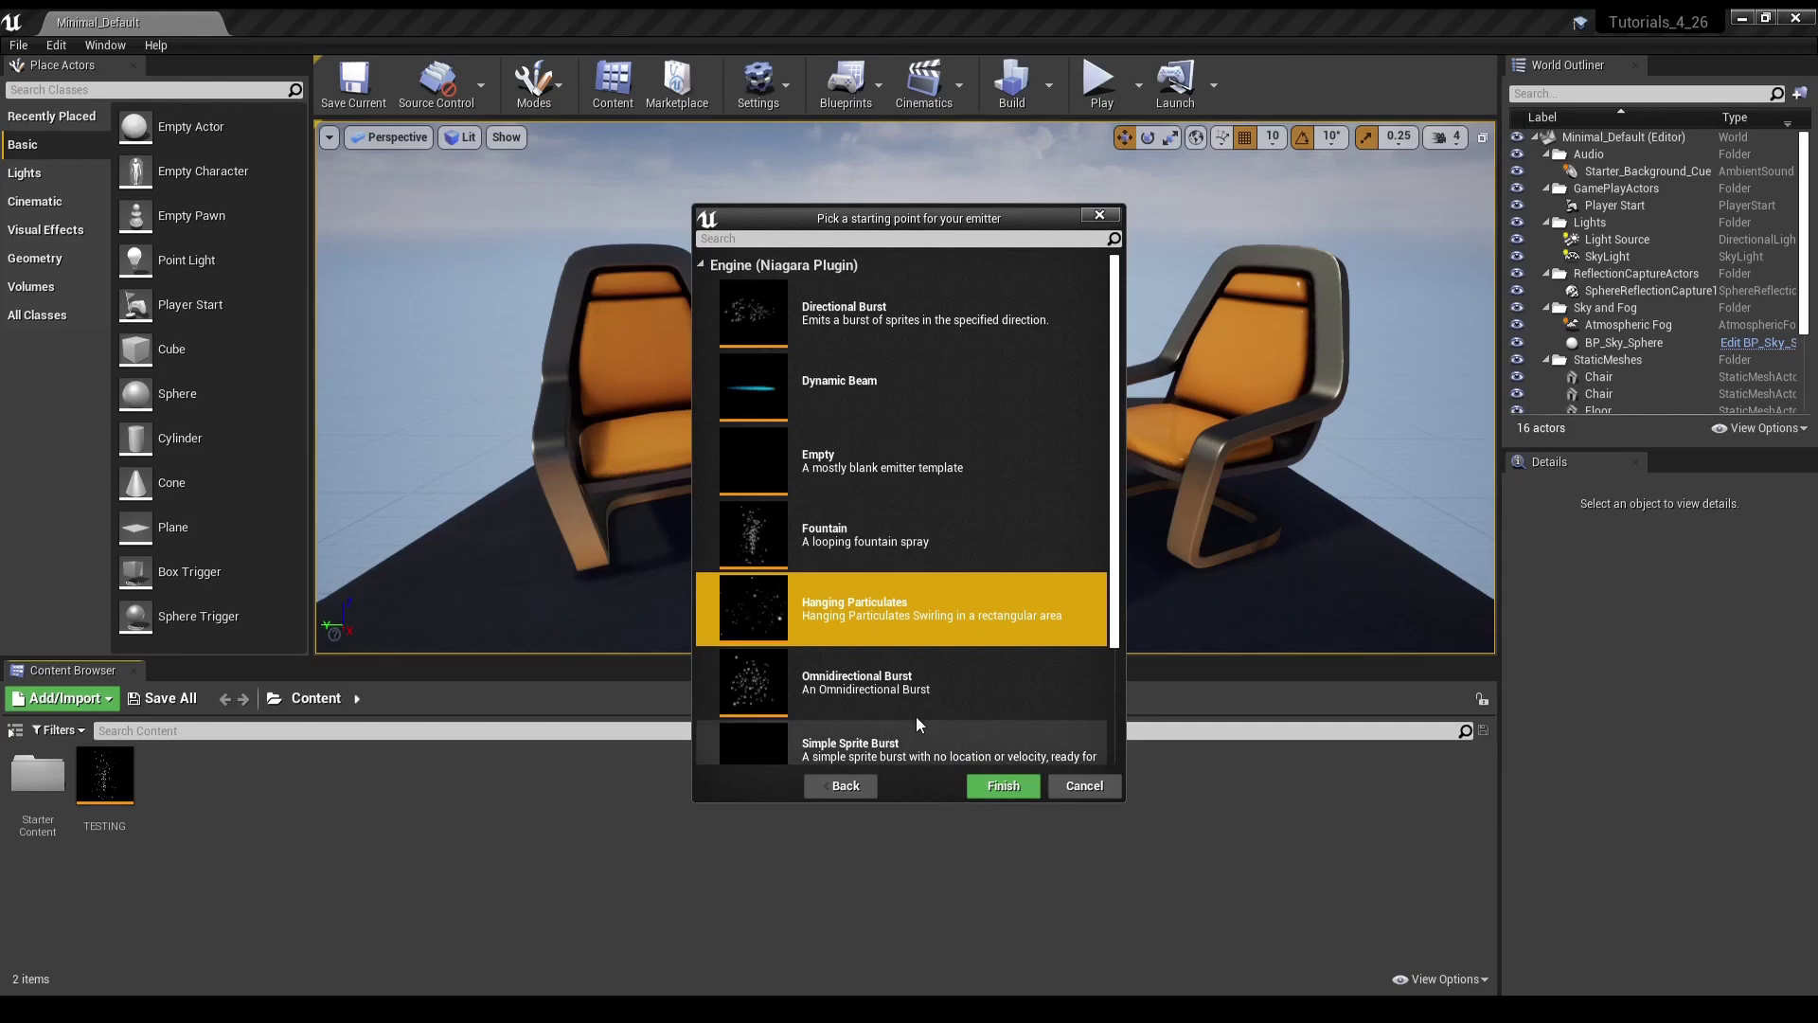
{"action": "left_click", "coordinate": [992, 793]}
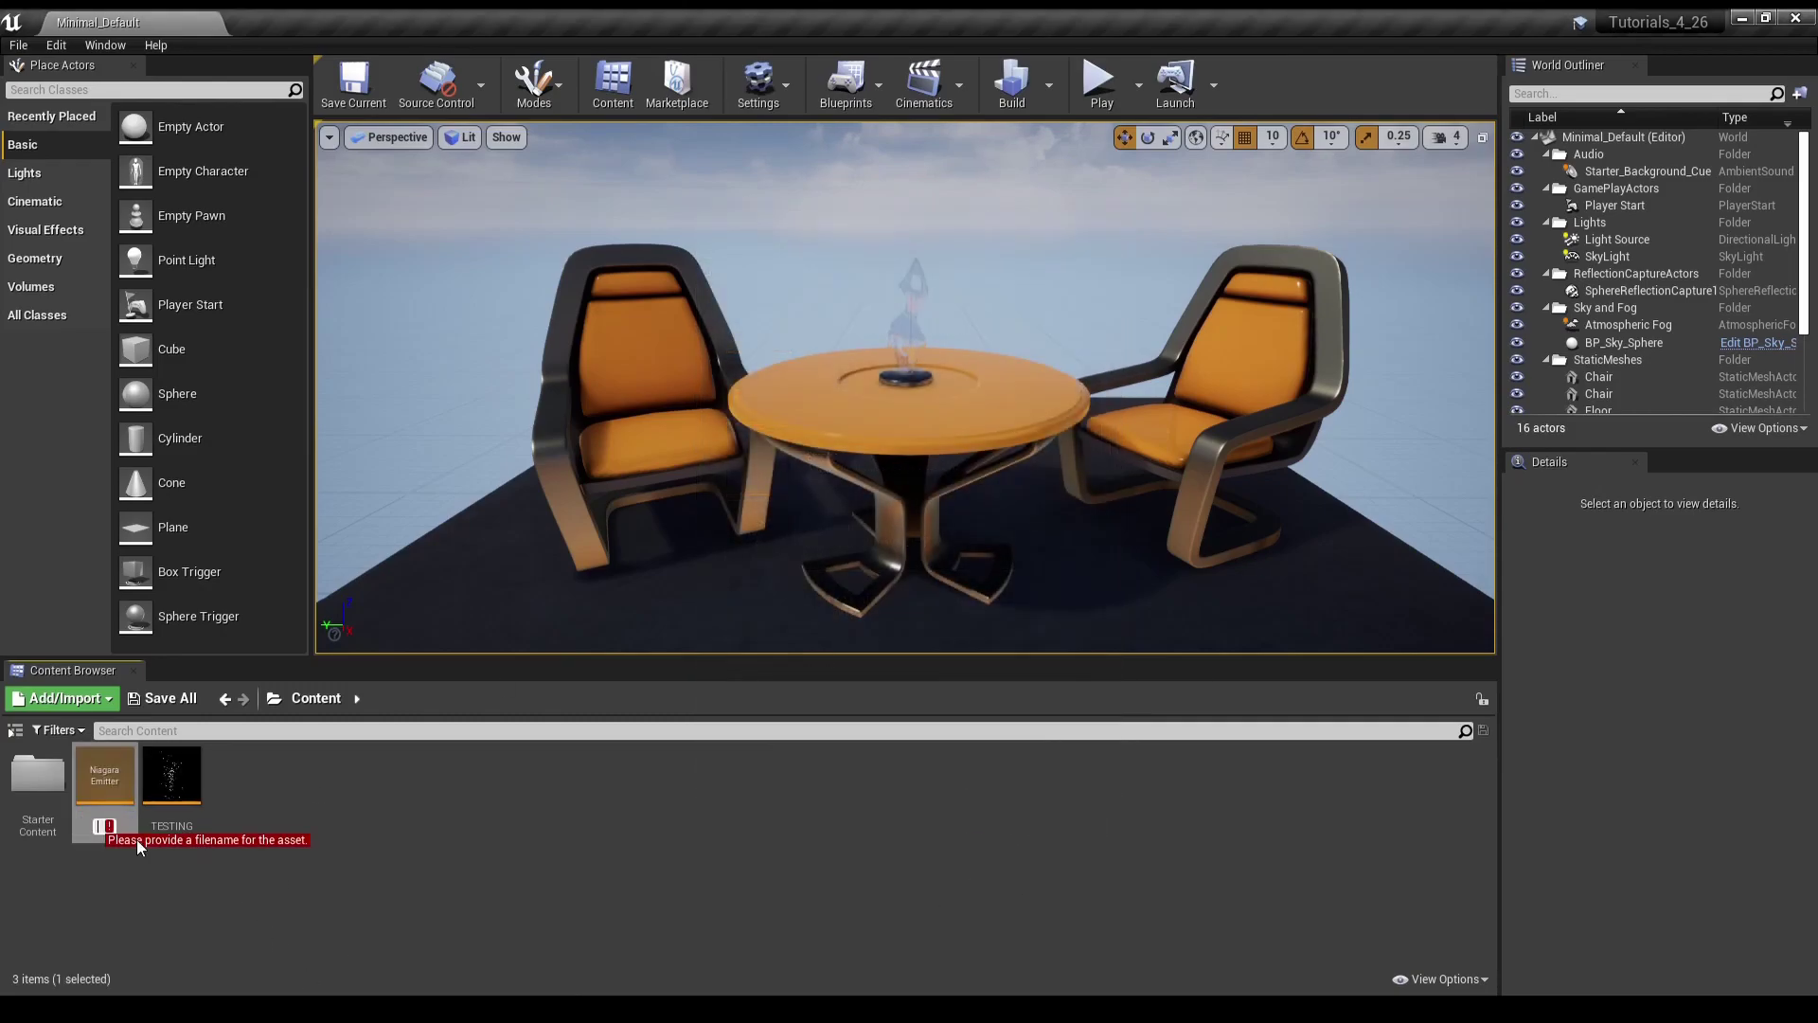
{"action": "type", "text": "NE"}
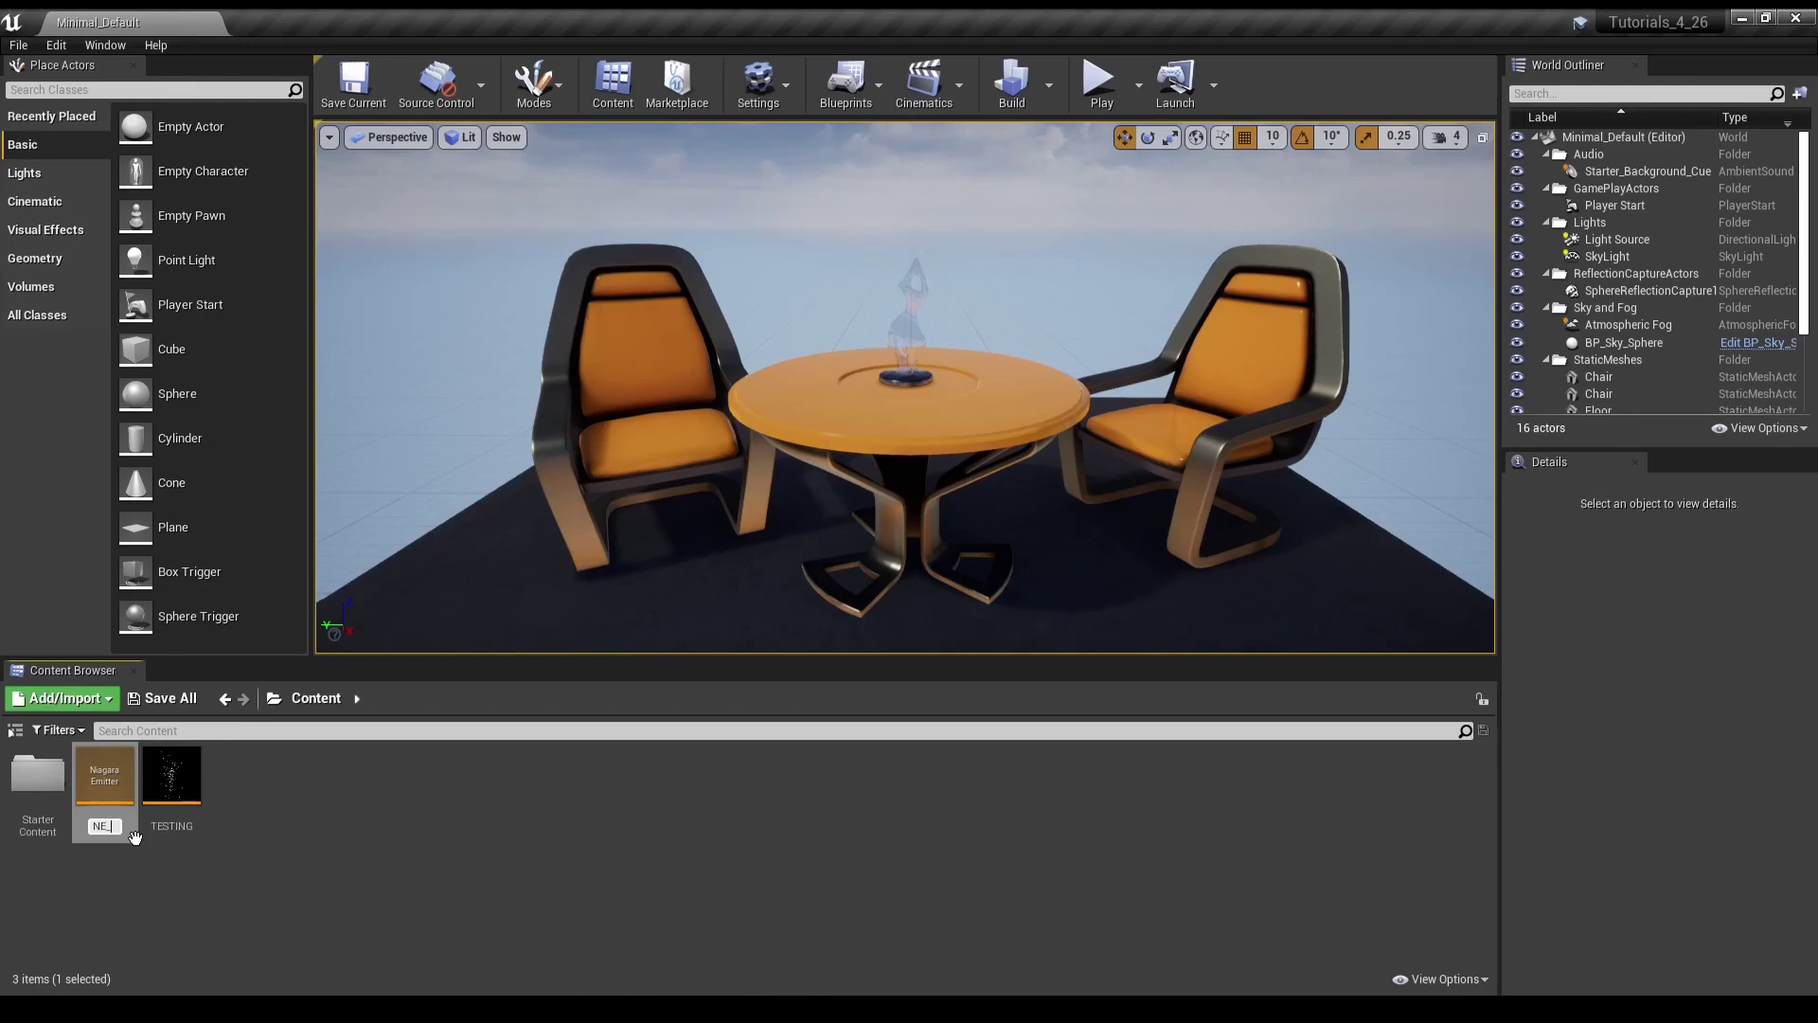
{"action": "key", "text": "Return"}
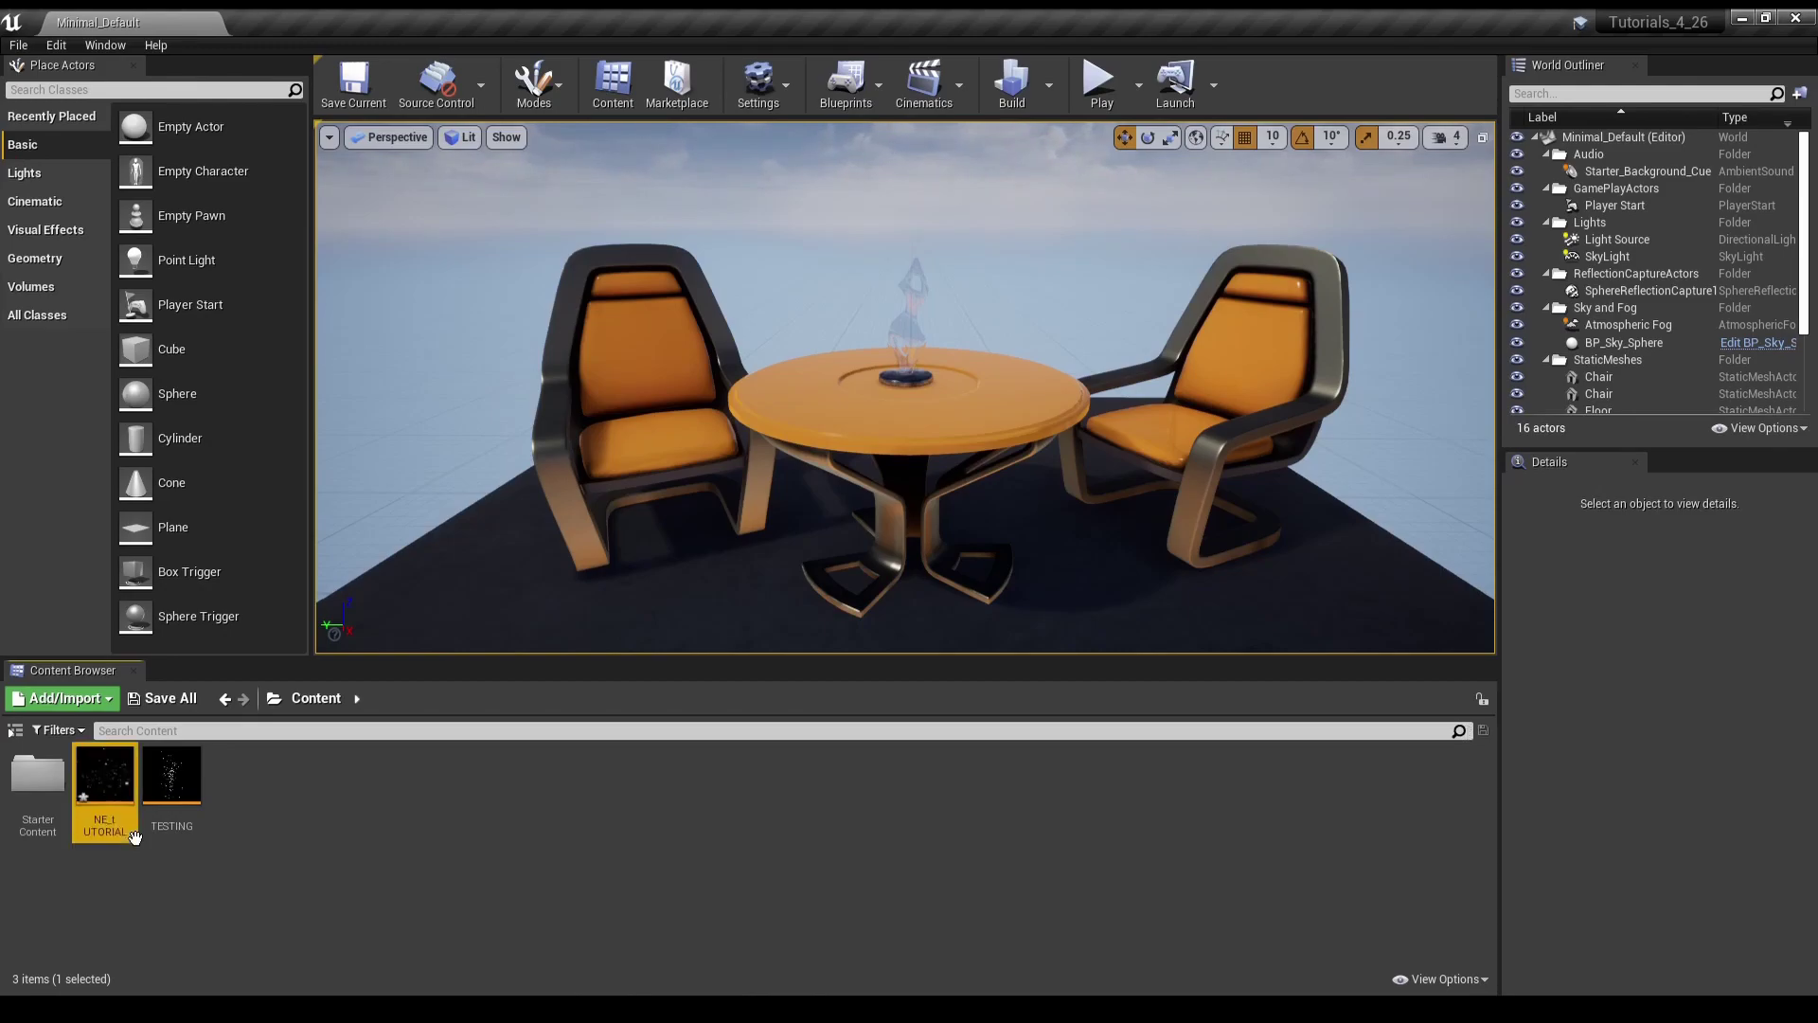
- Open NE_tUTORIAL in the emitter editor and scroll through its template module stack
{"action": "double_click", "coordinate": [121, 798]}
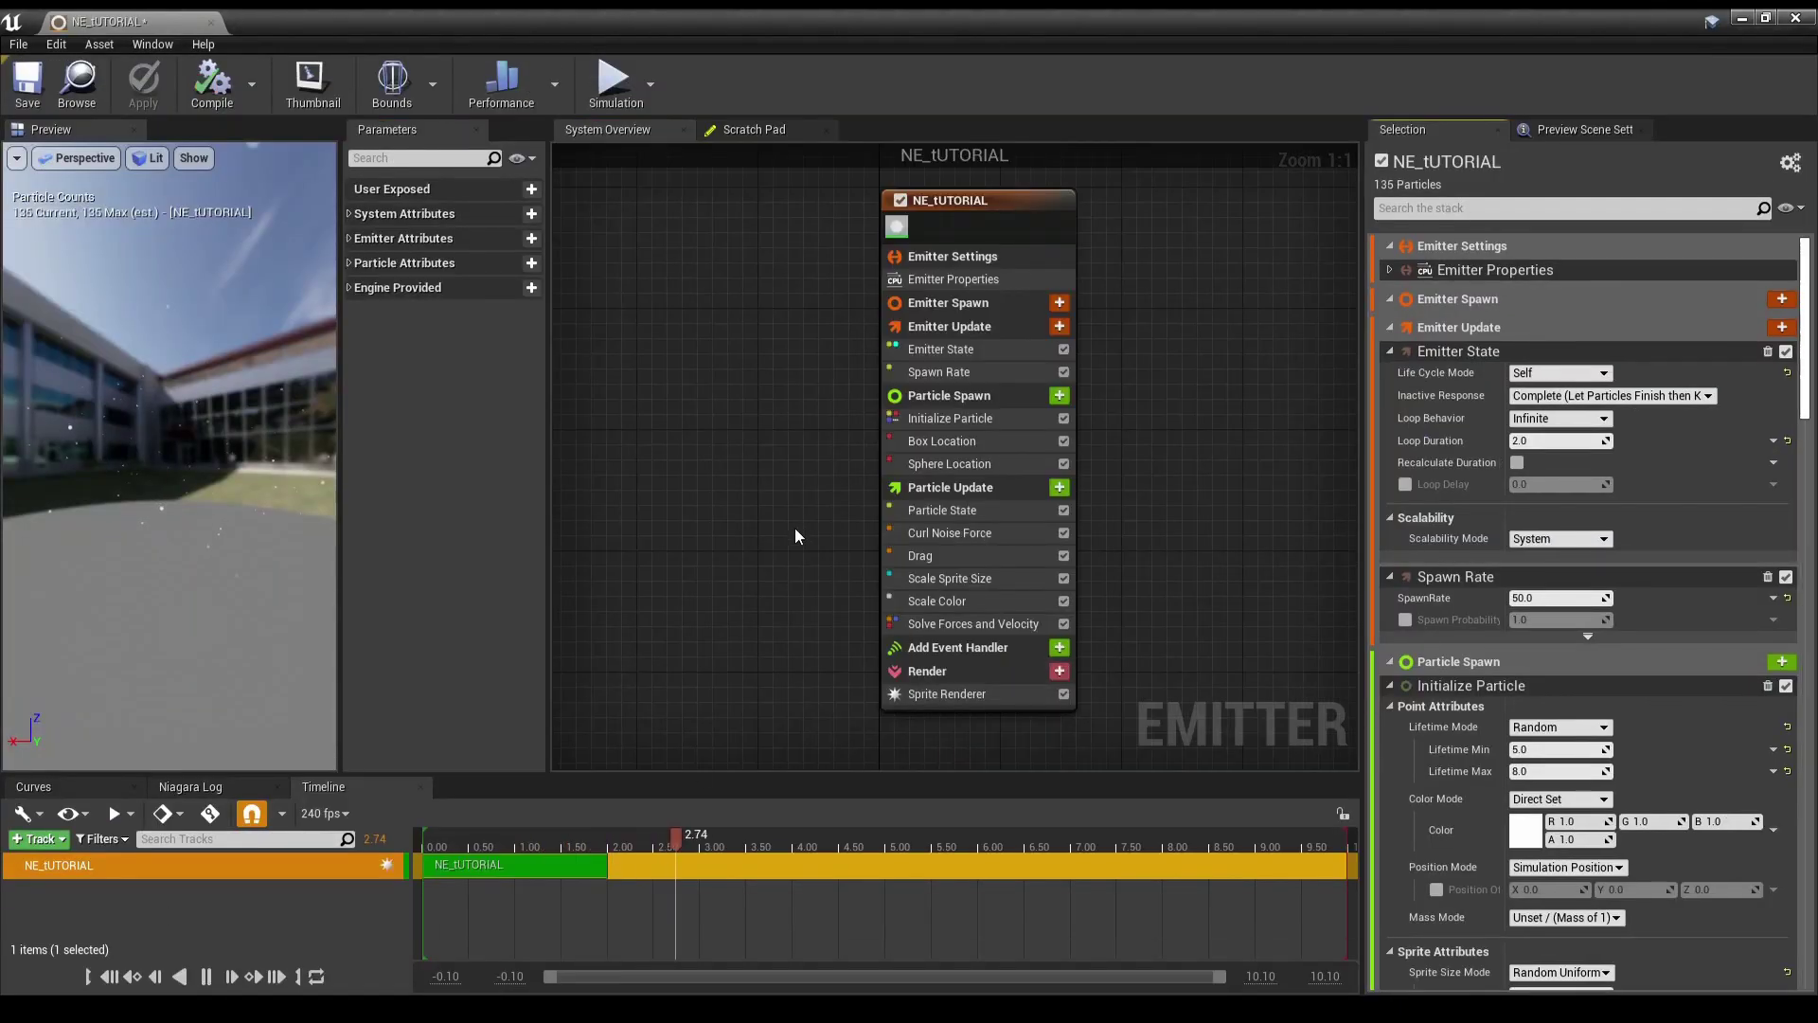
{"action": "scroll", "coordinate": [1553, 818], "scroll_direction": "down", "scroll_amount": 5}
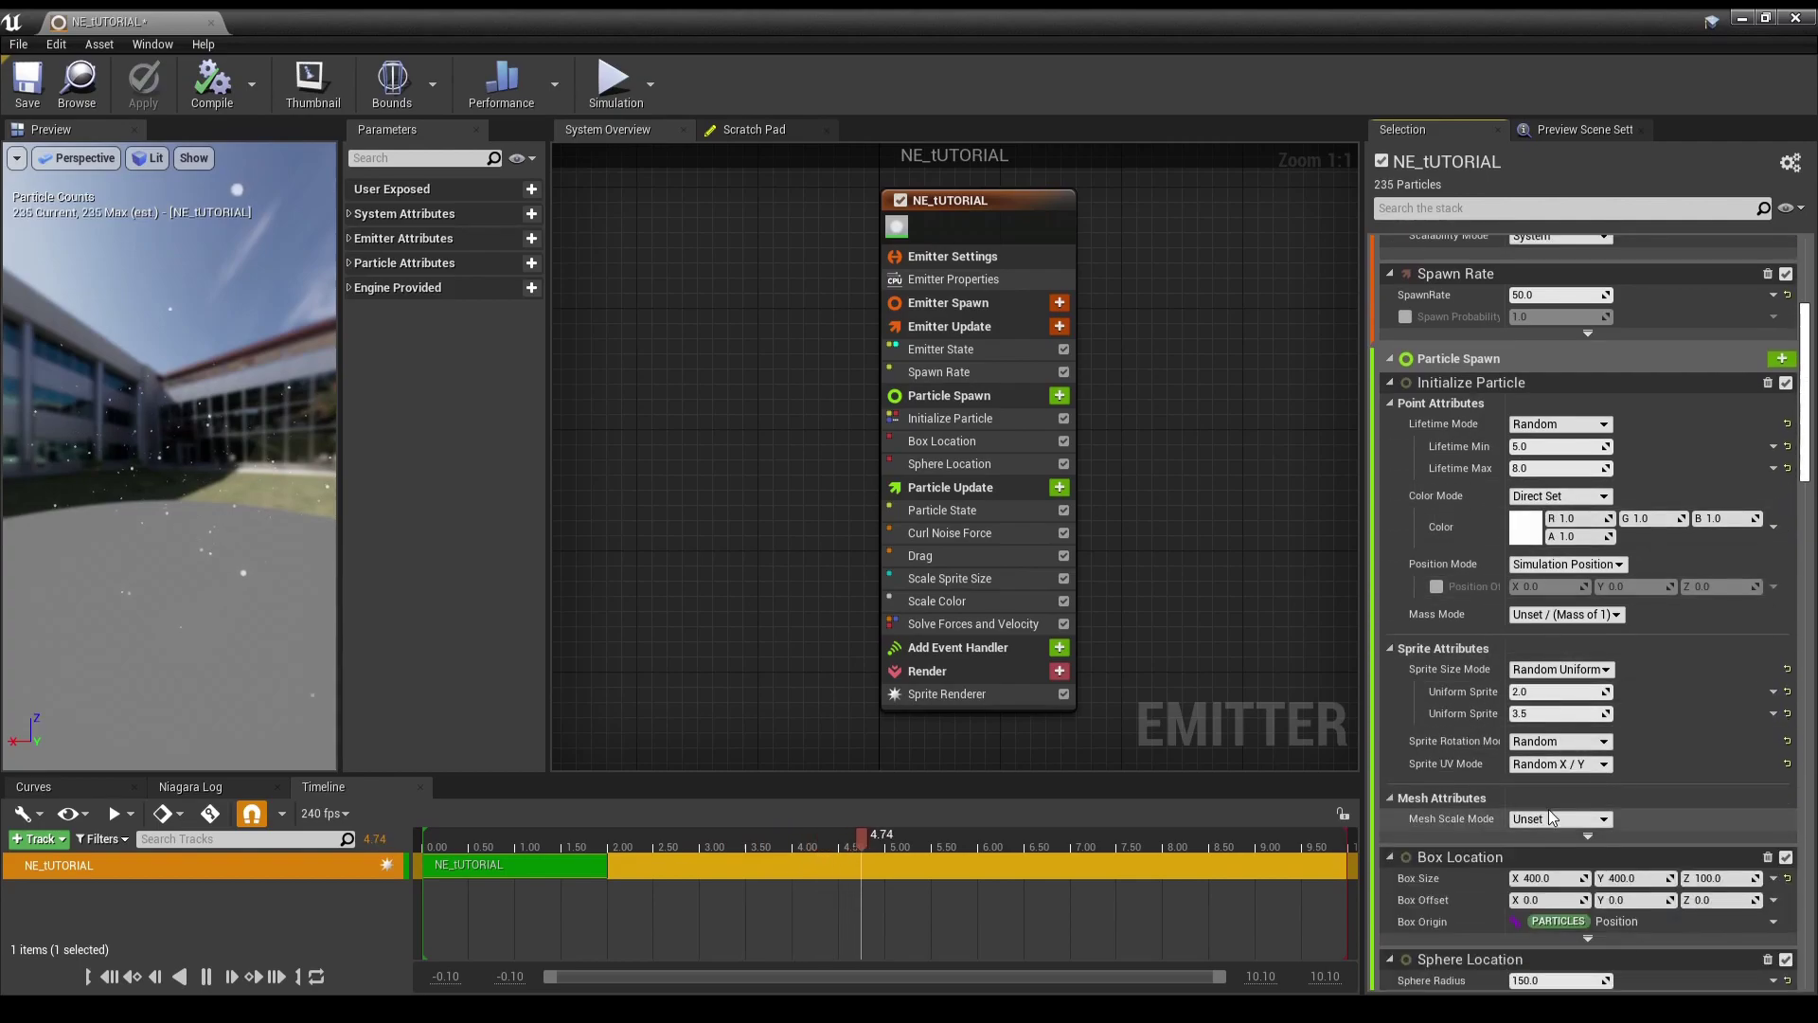
{"action": "scroll", "coordinate": [1554, 819], "scroll_direction": "up", "scroll_amount": 5}
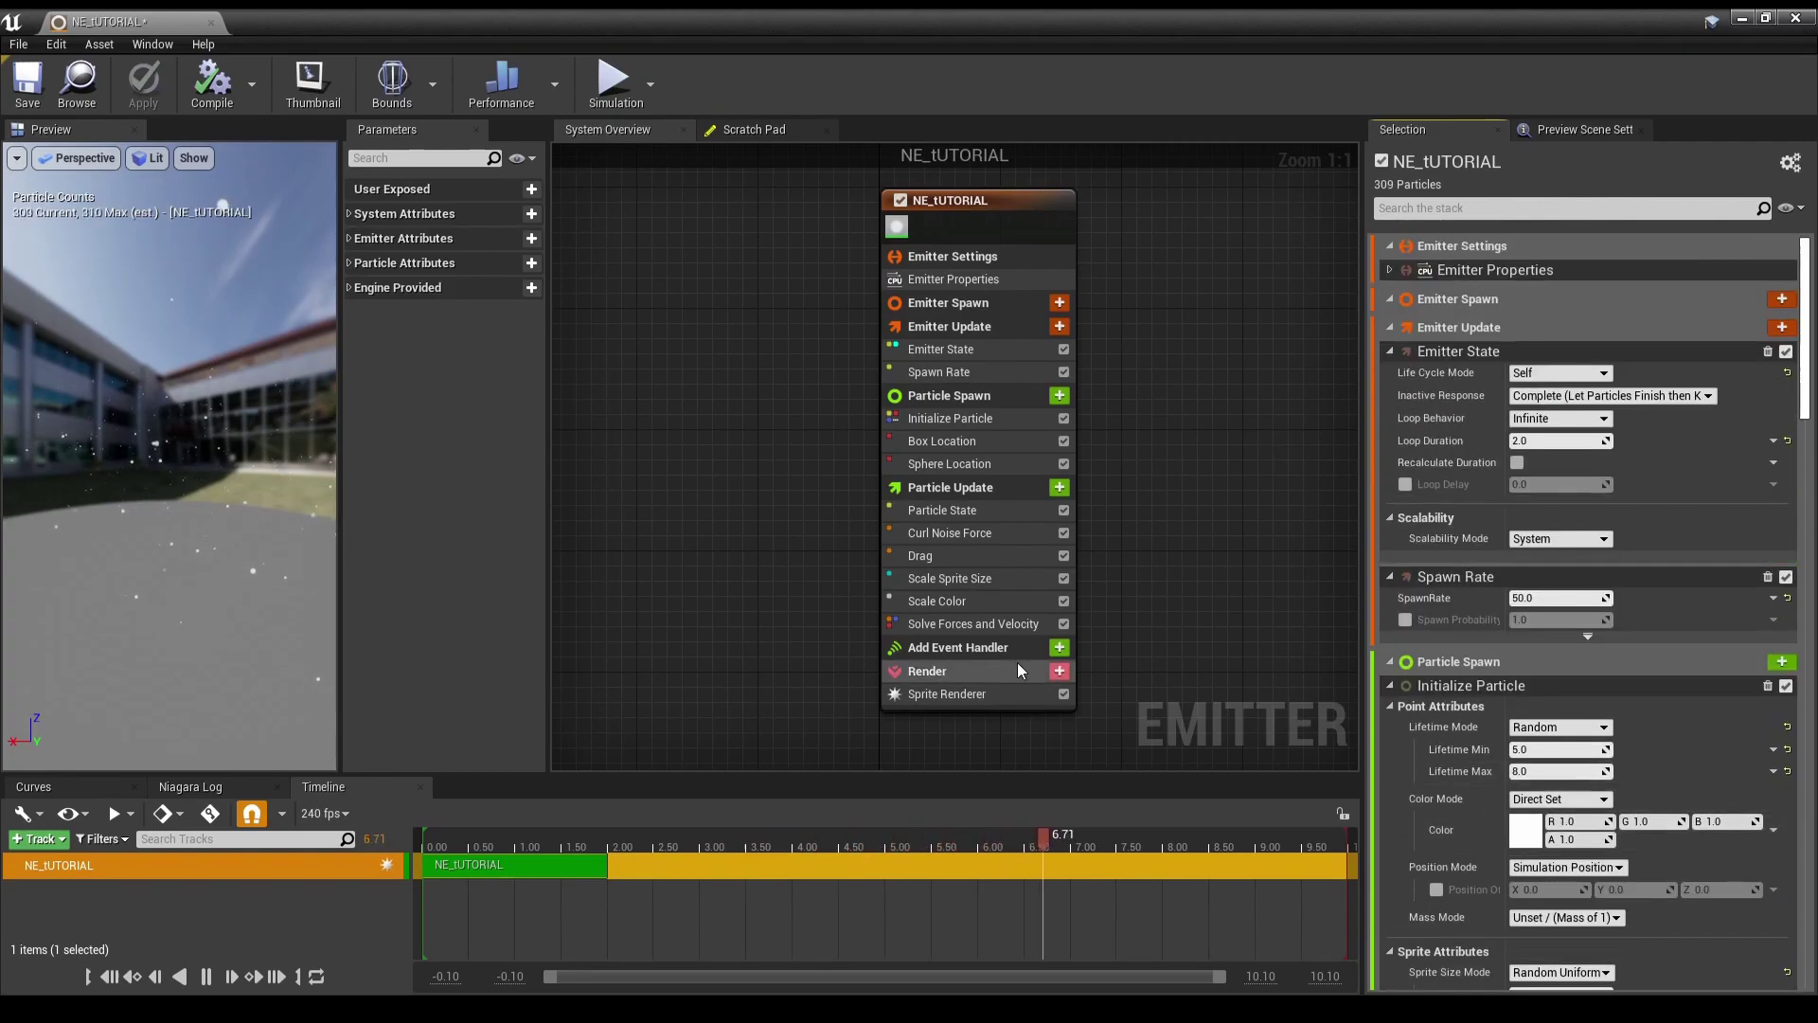
{"action": "scroll", "coordinate": [1572, 833], "scroll_direction": "down", "scroll_amount": 10}
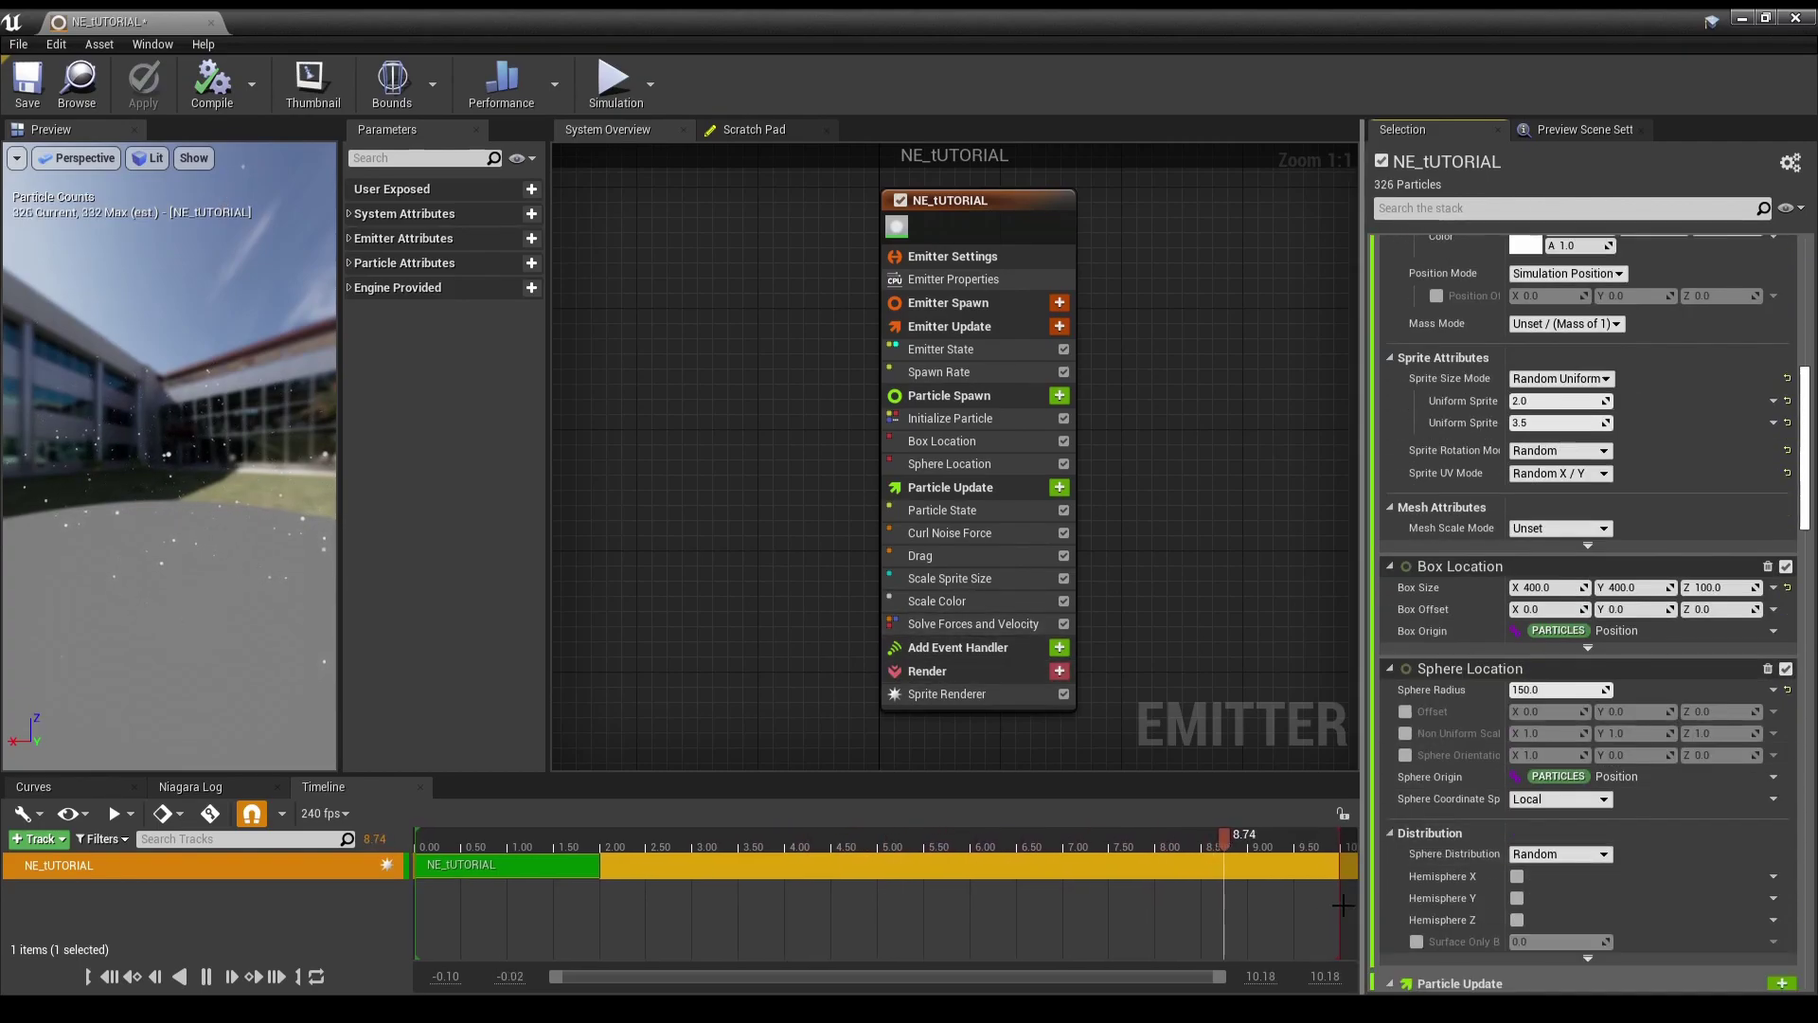
{"action": "left_click", "coordinate": [152, 44]}
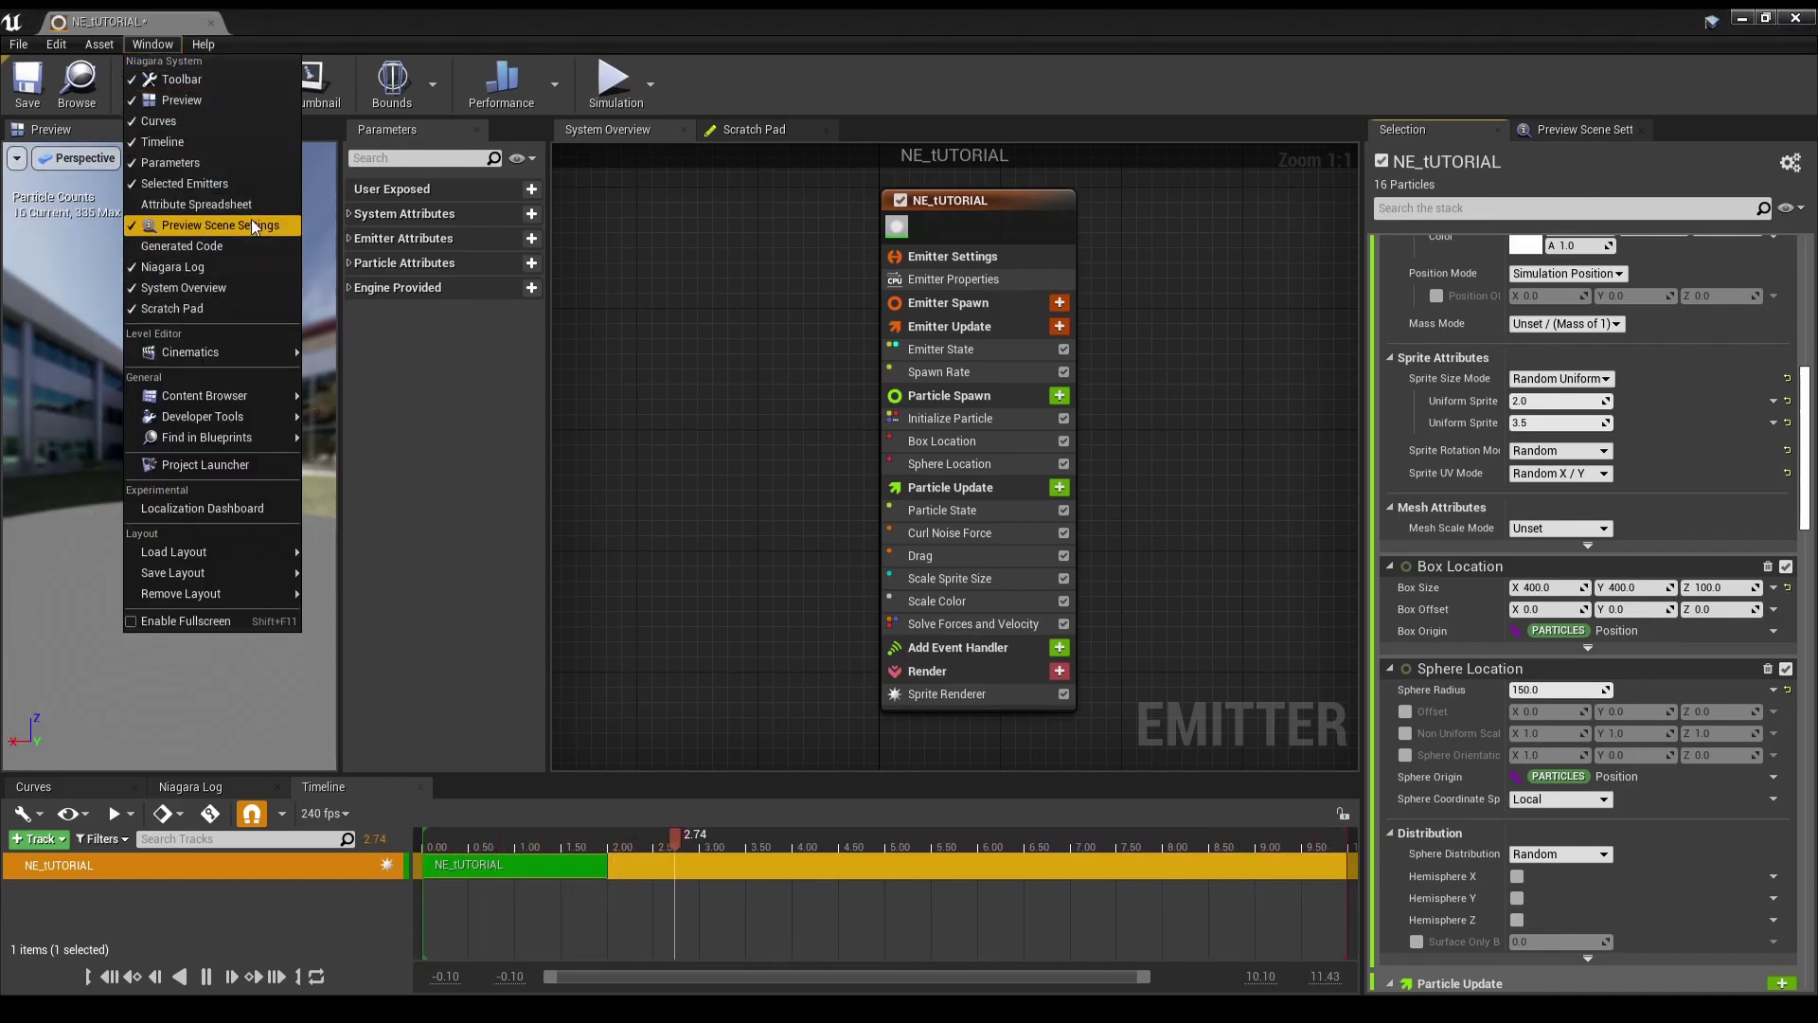
- In Preview Scene Settings, expand Environment and turn off Show Environment
{"action": "left_click", "coordinate": [220, 226]}
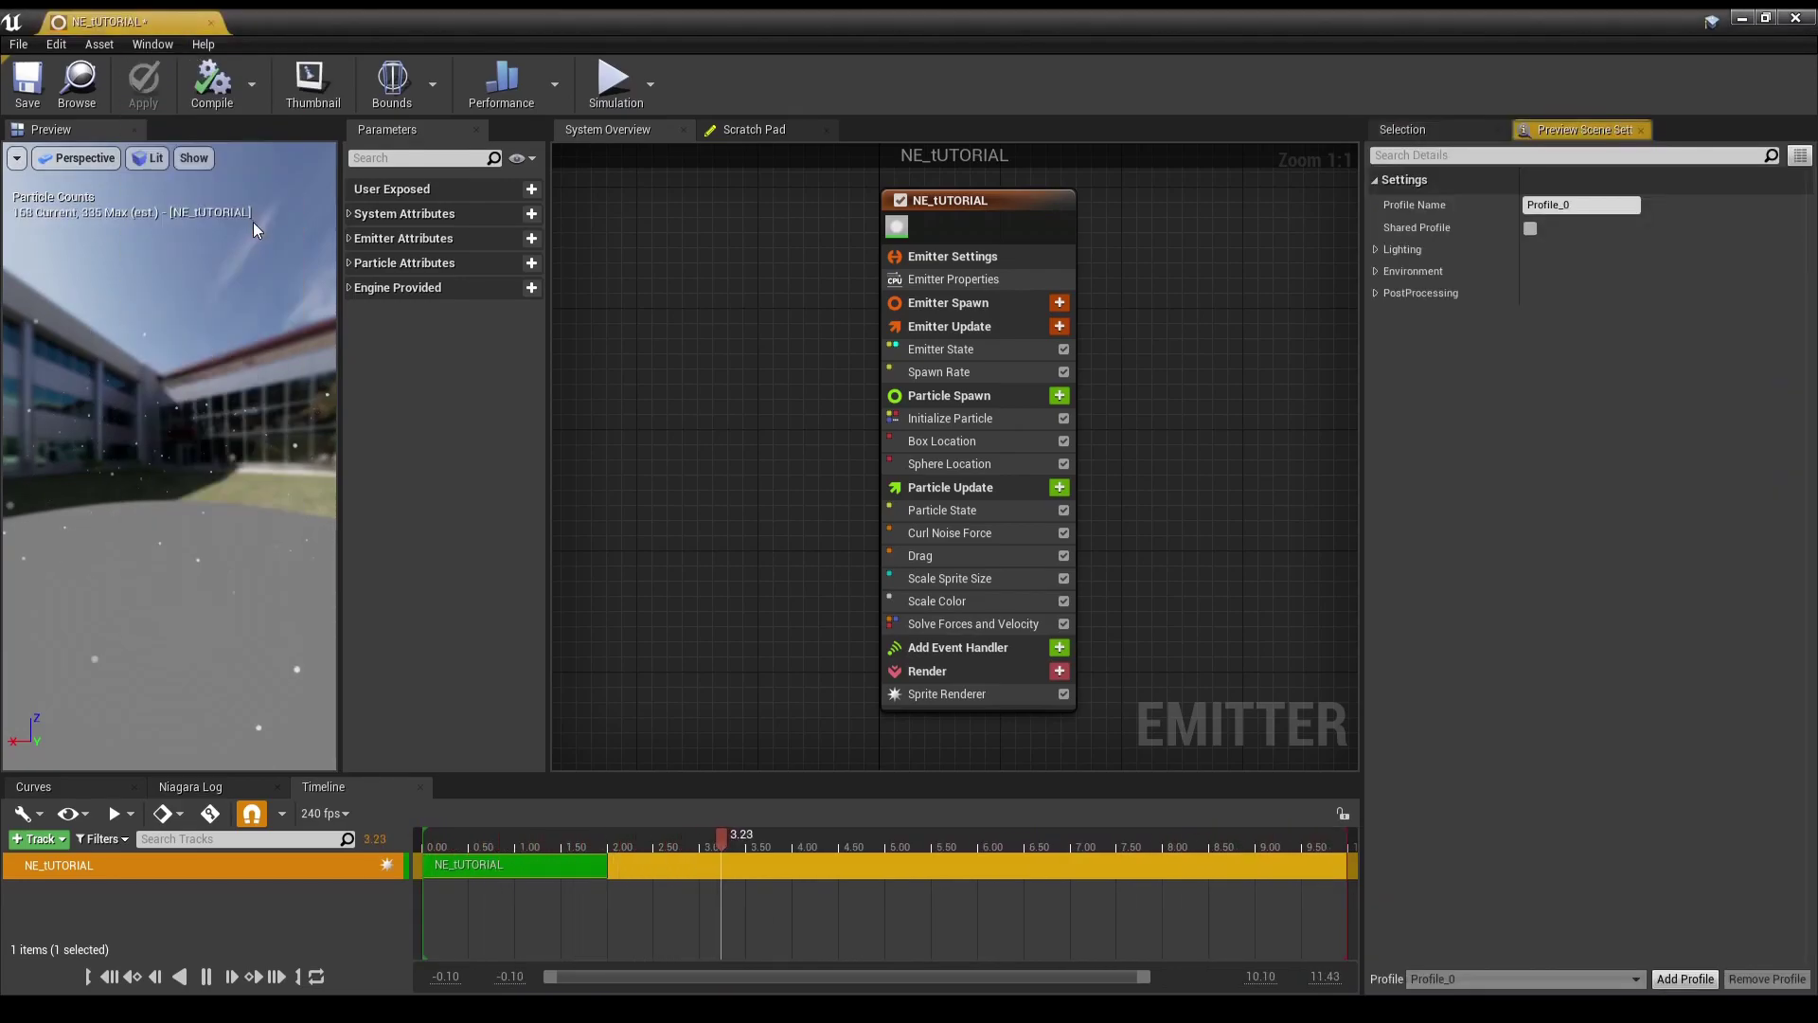
{"action": "left_click", "coordinate": [1648, 129]}
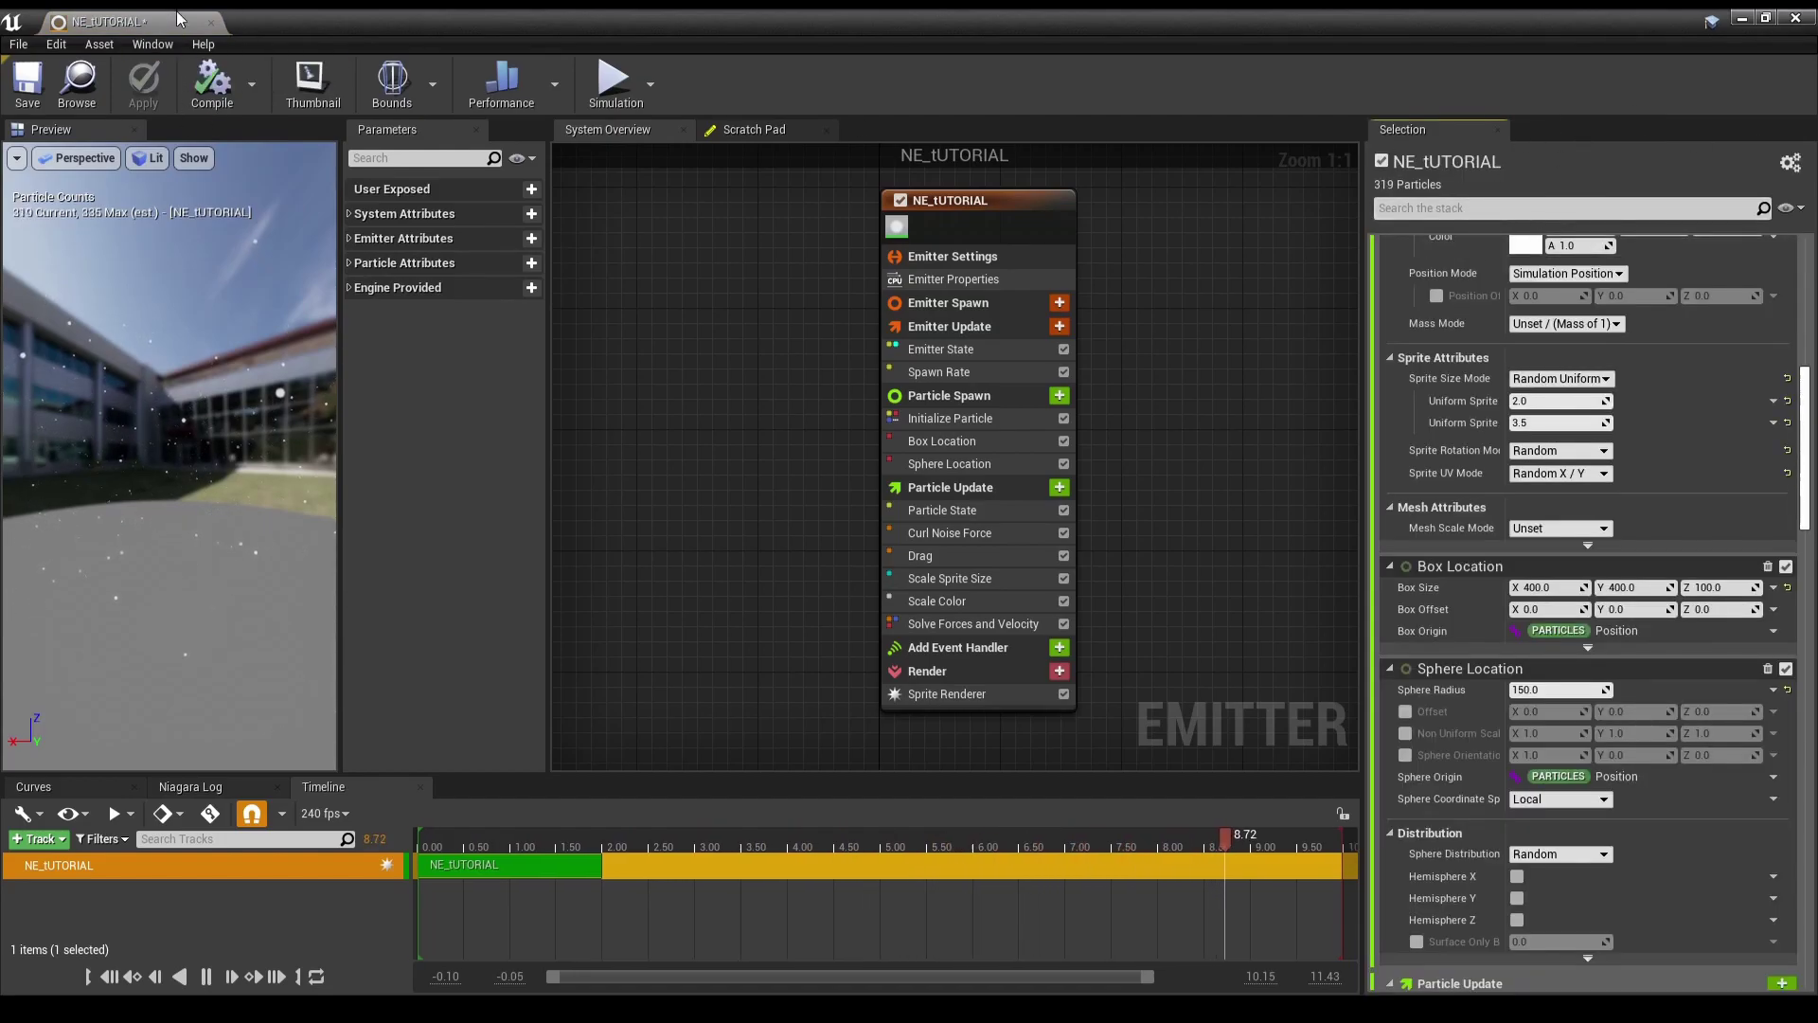
{"action": "left_click", "coordinate": [152, 45]}
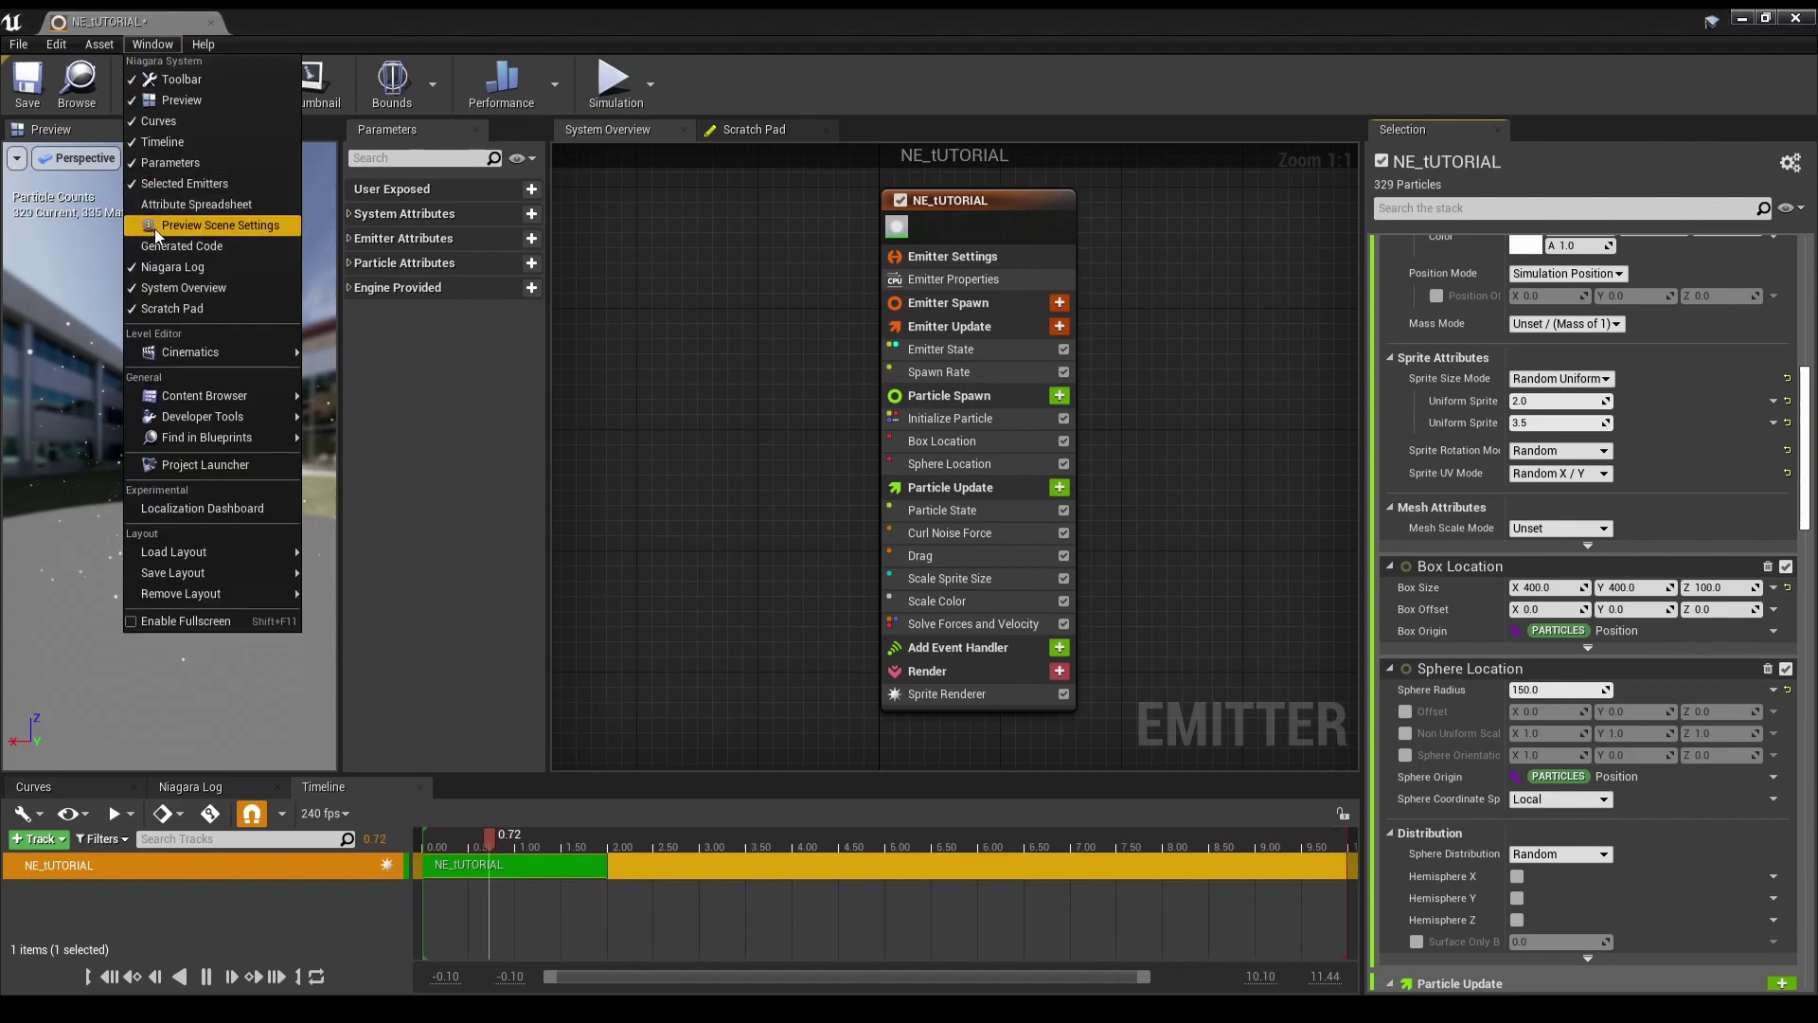
{"action": "left_click", "coordinate": [156, 228]}
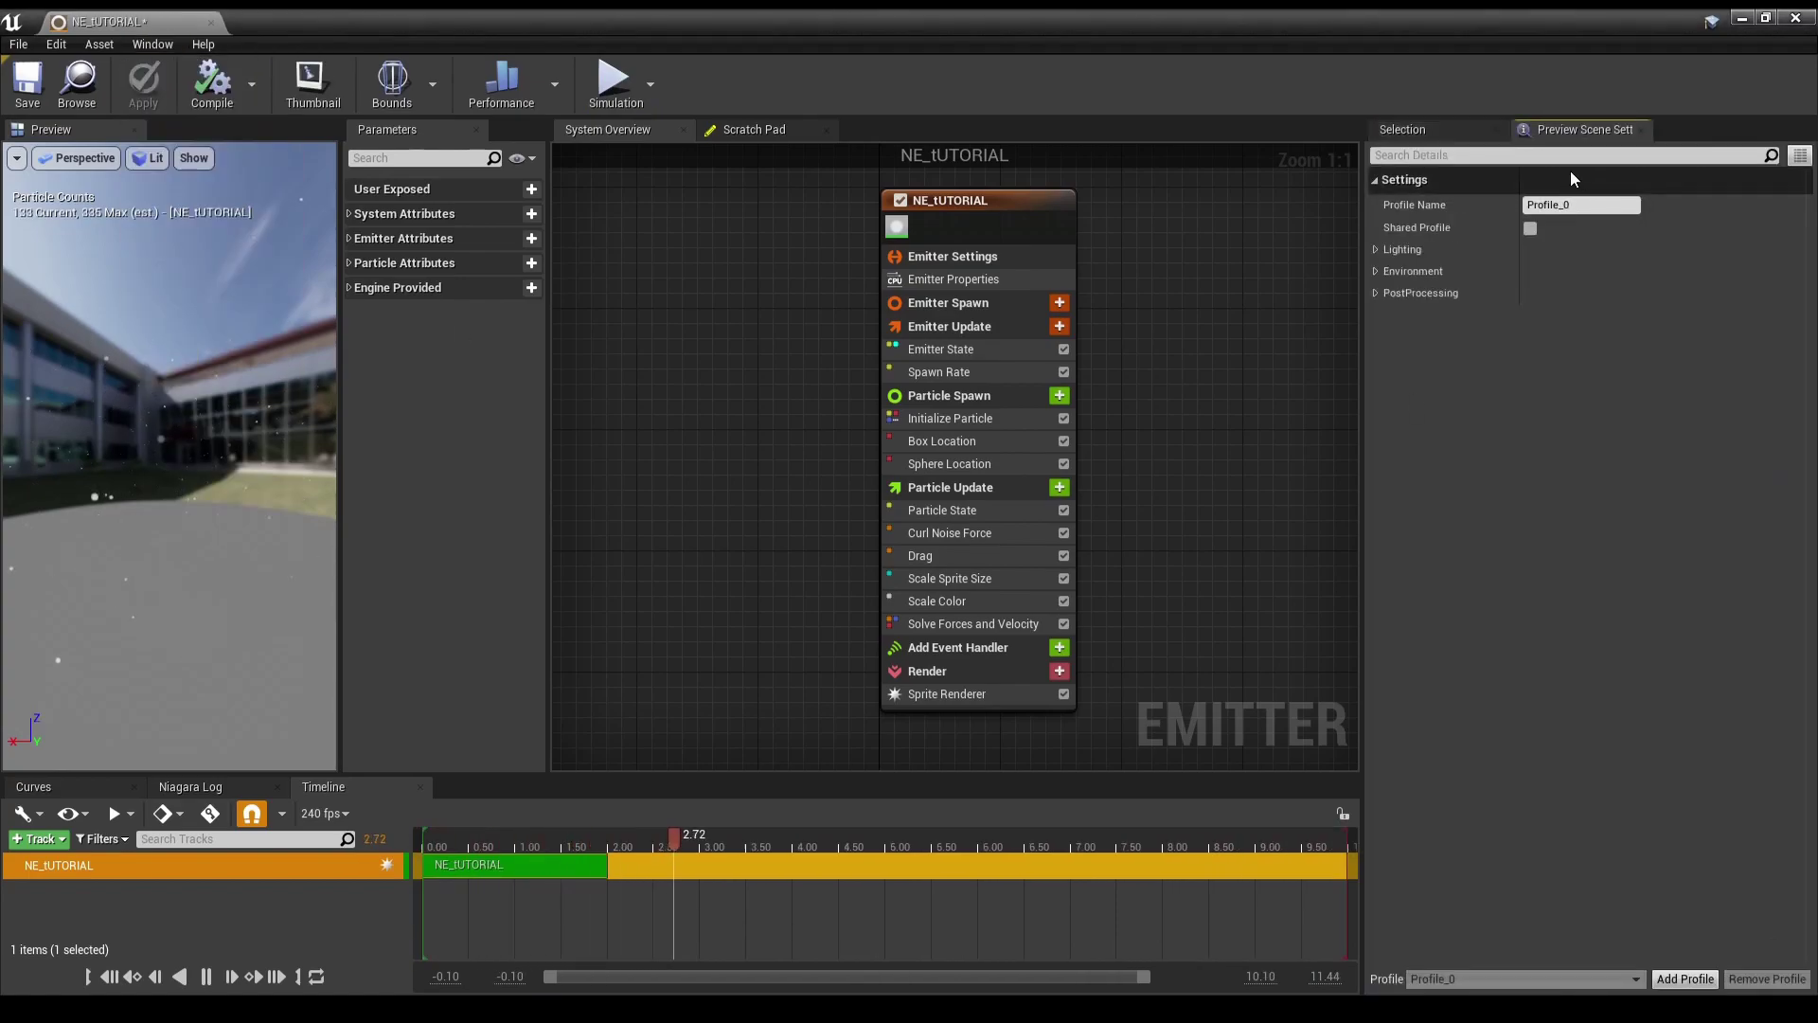
{"action": "left_click", "coordinate": [1377, 272]}
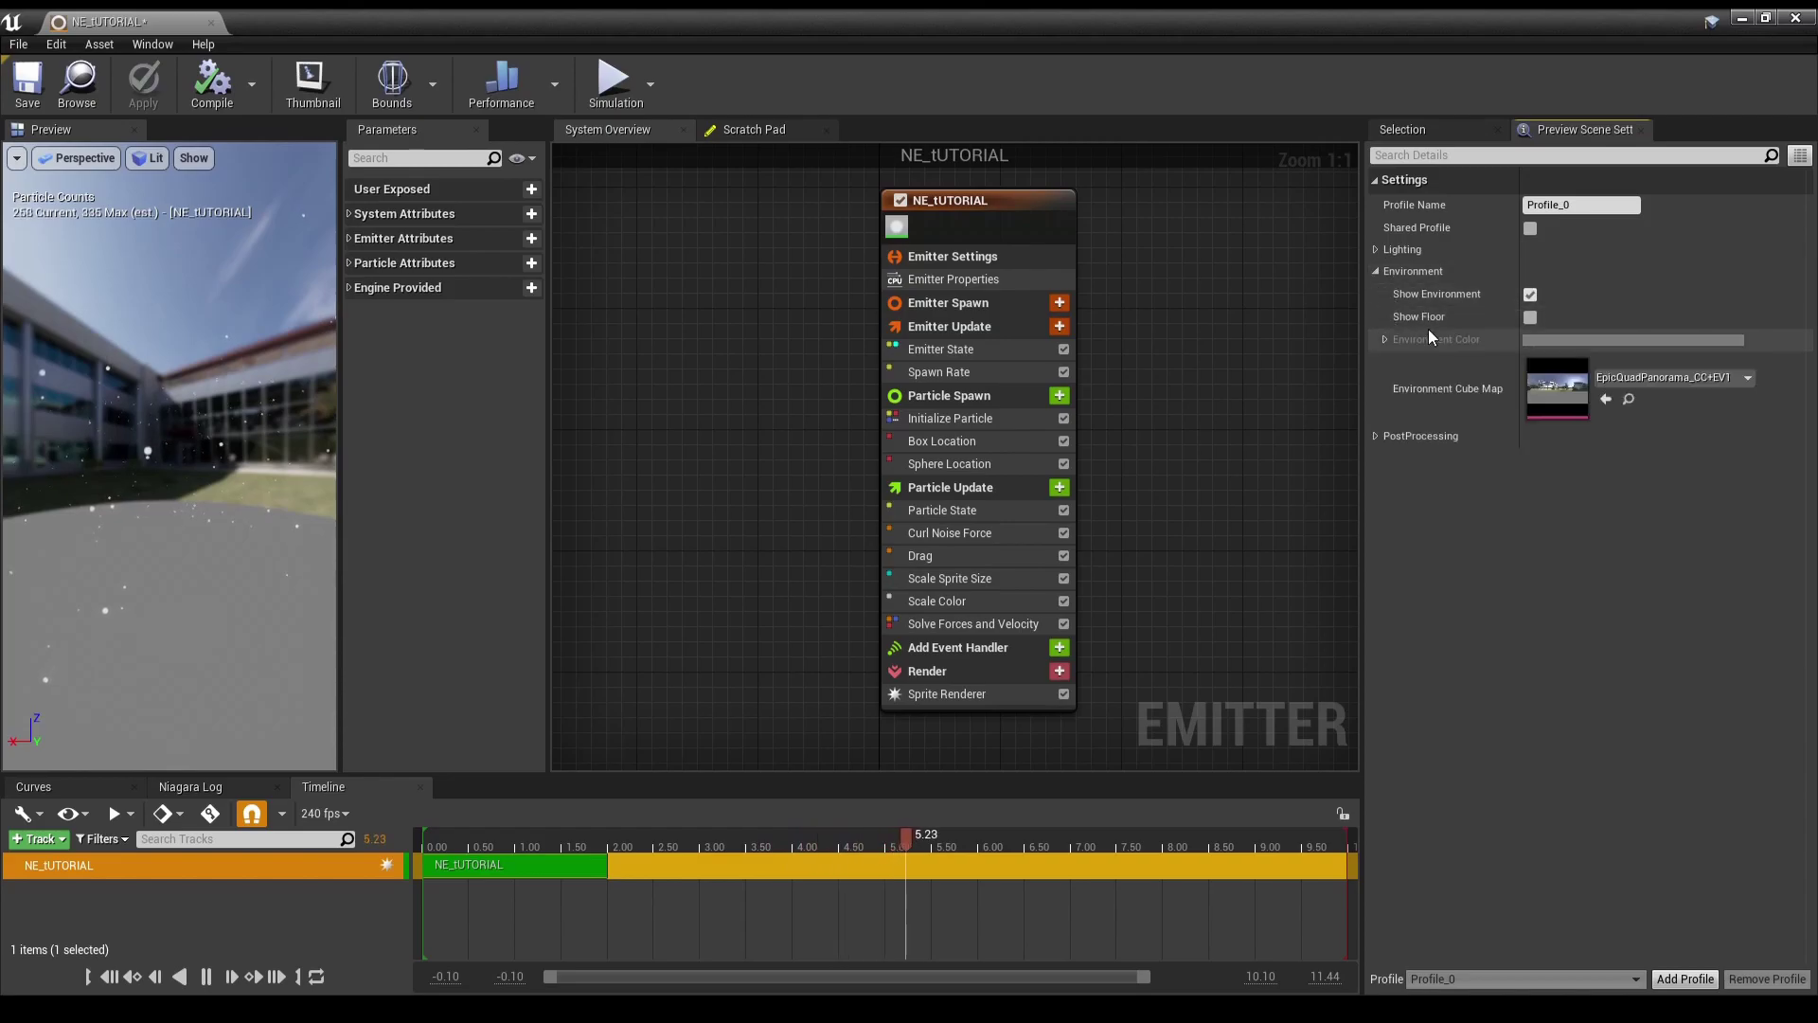
{"action": "left_click", "coordinate": [1530, 295]}
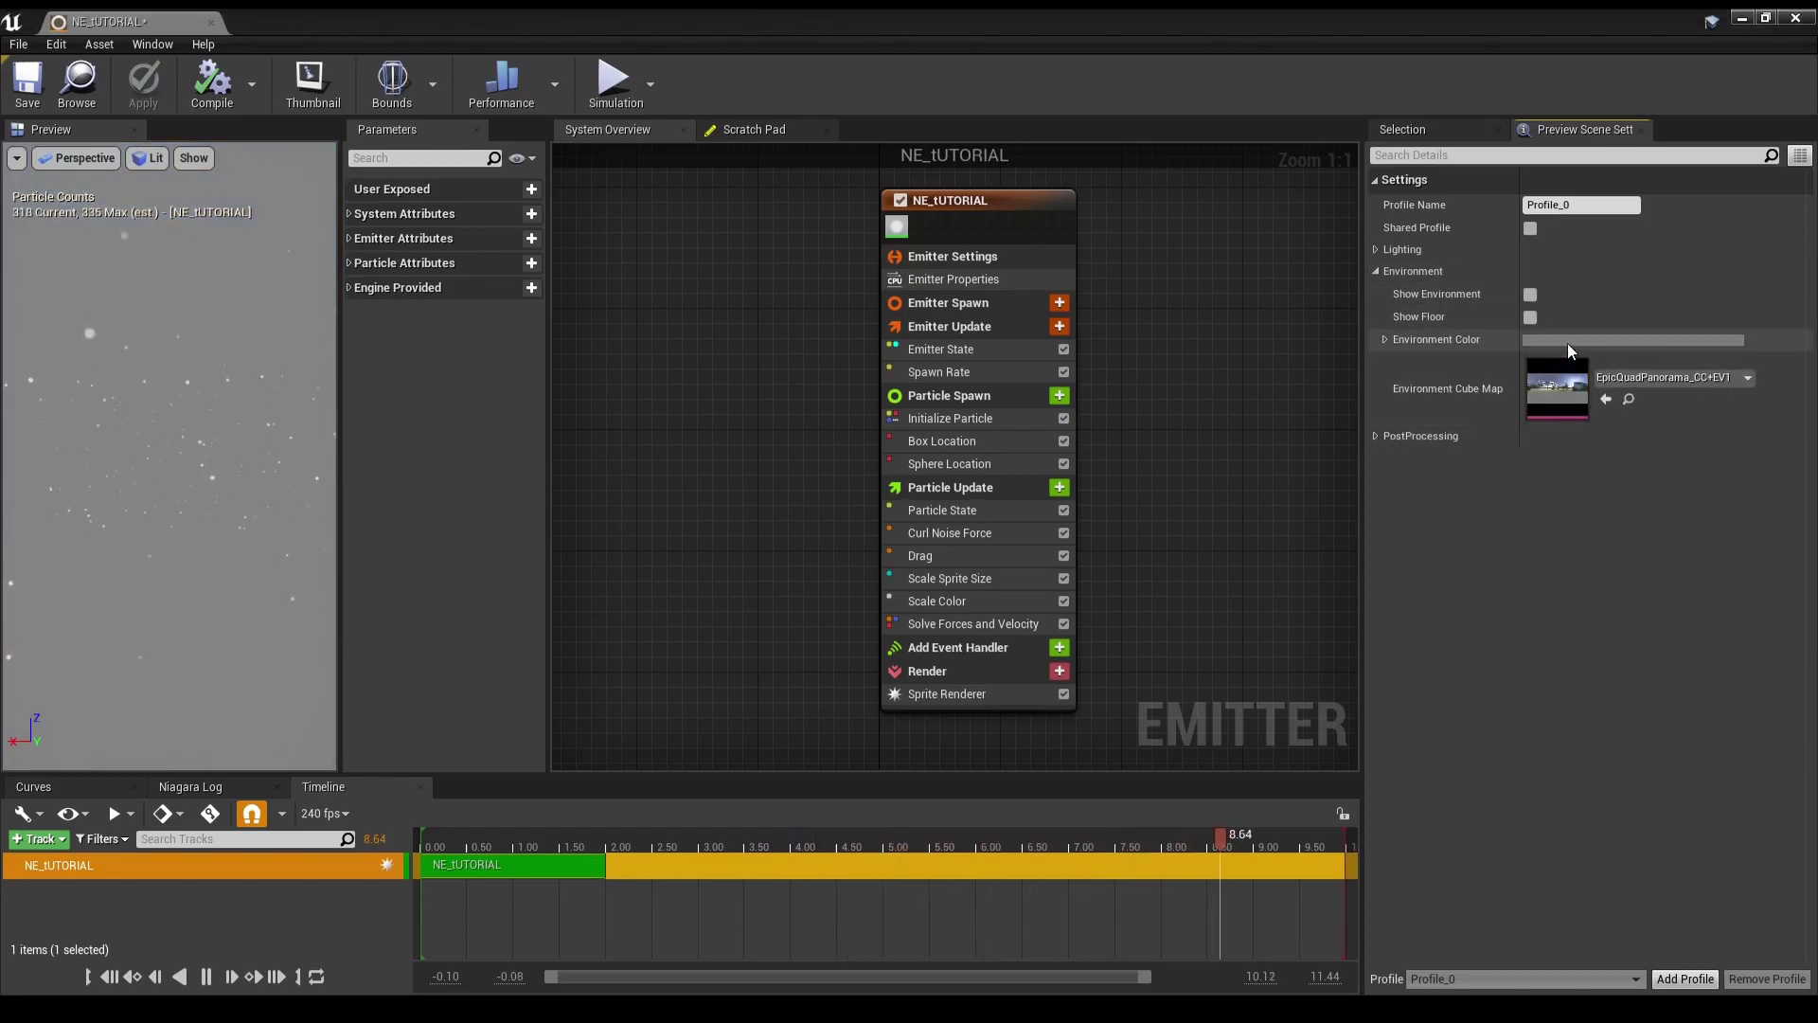
- Darken the preview Environment Color to a near-black grey
{"action": "left_click", "coordinate": [1633, 339]}
{"action": "left_click_drag", "start_coordinate": [1446, 559], "coordinate": [1446, 592]}
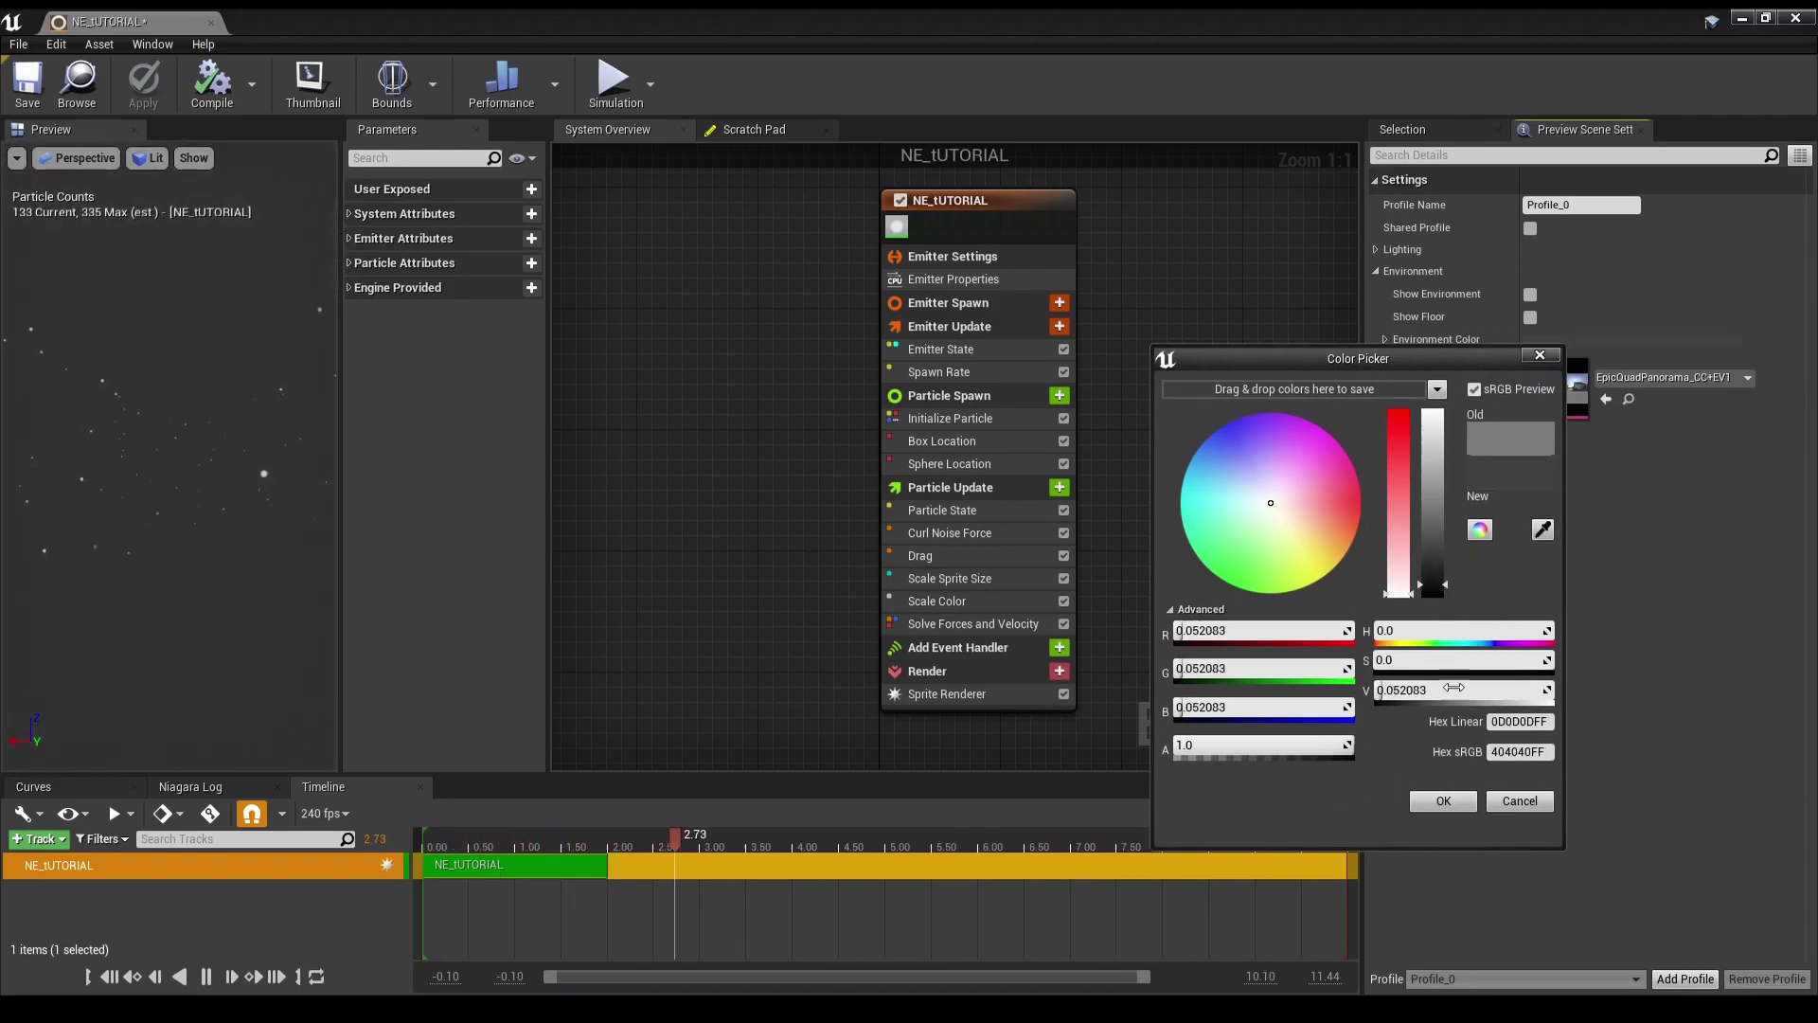
{"action": "left_click", "coordinate": [1443, 801]}
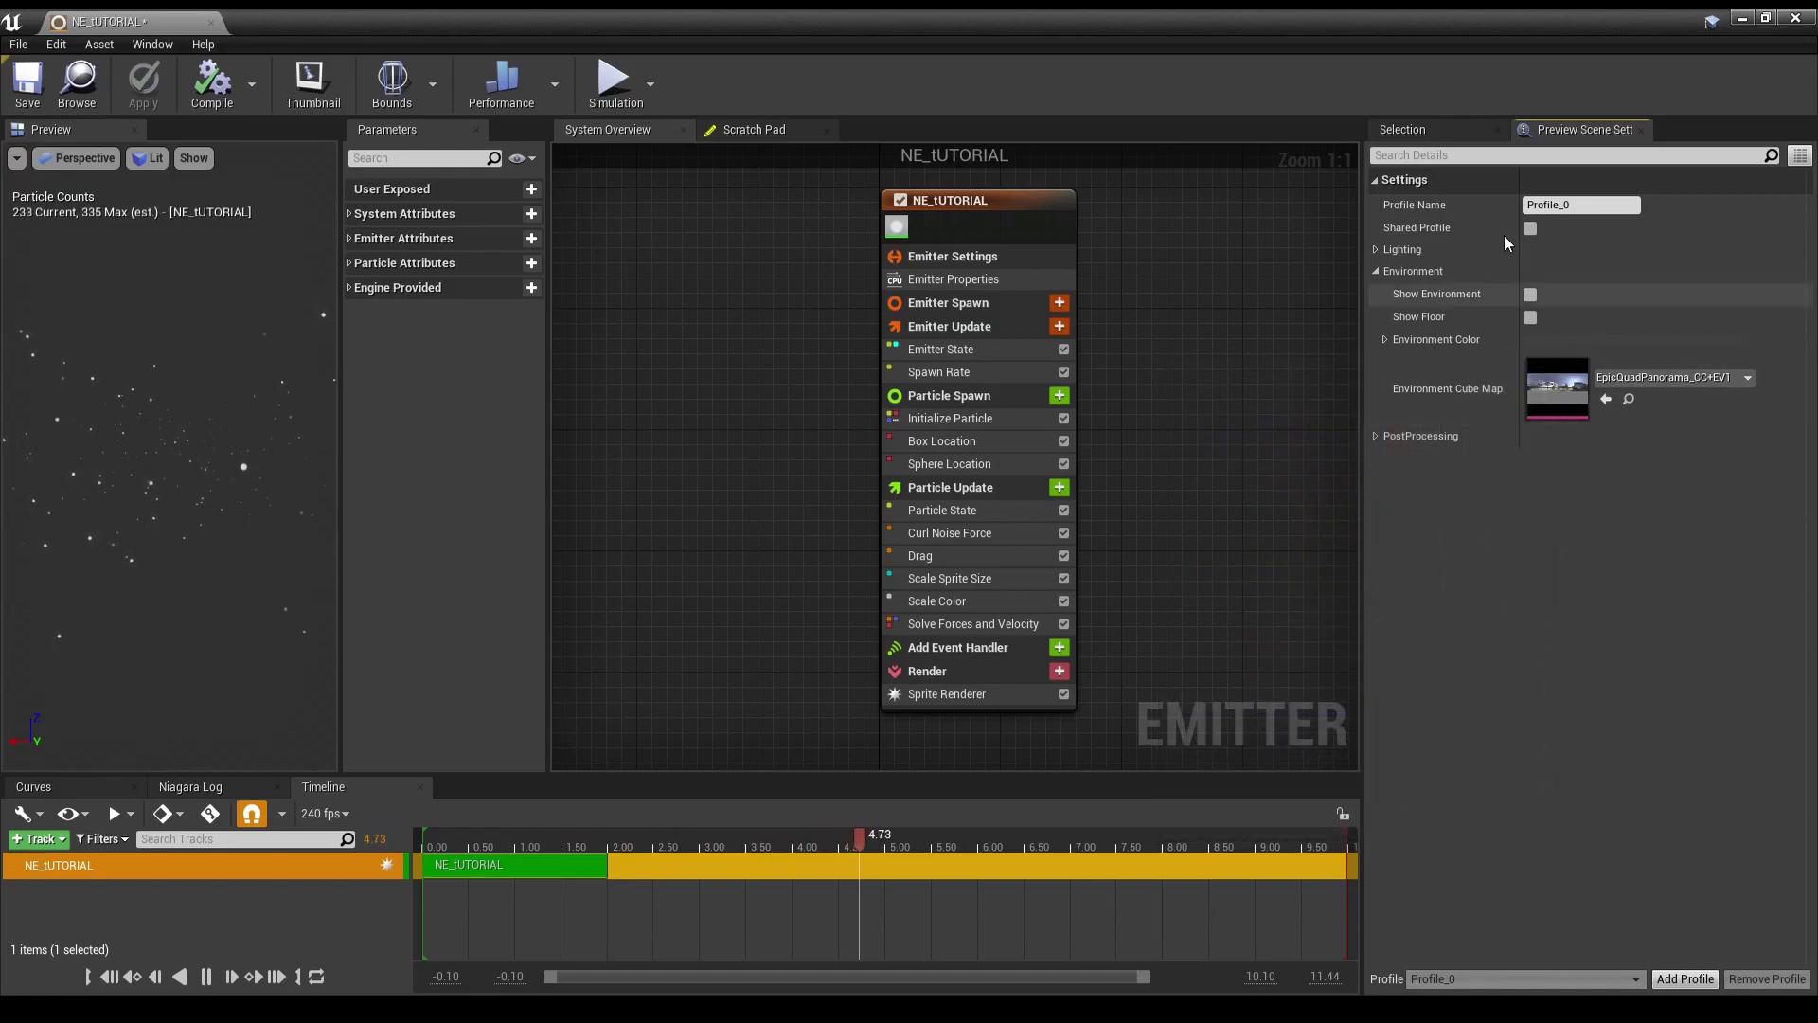
{"action": "left_click", "coordinate": [1442, 129]}
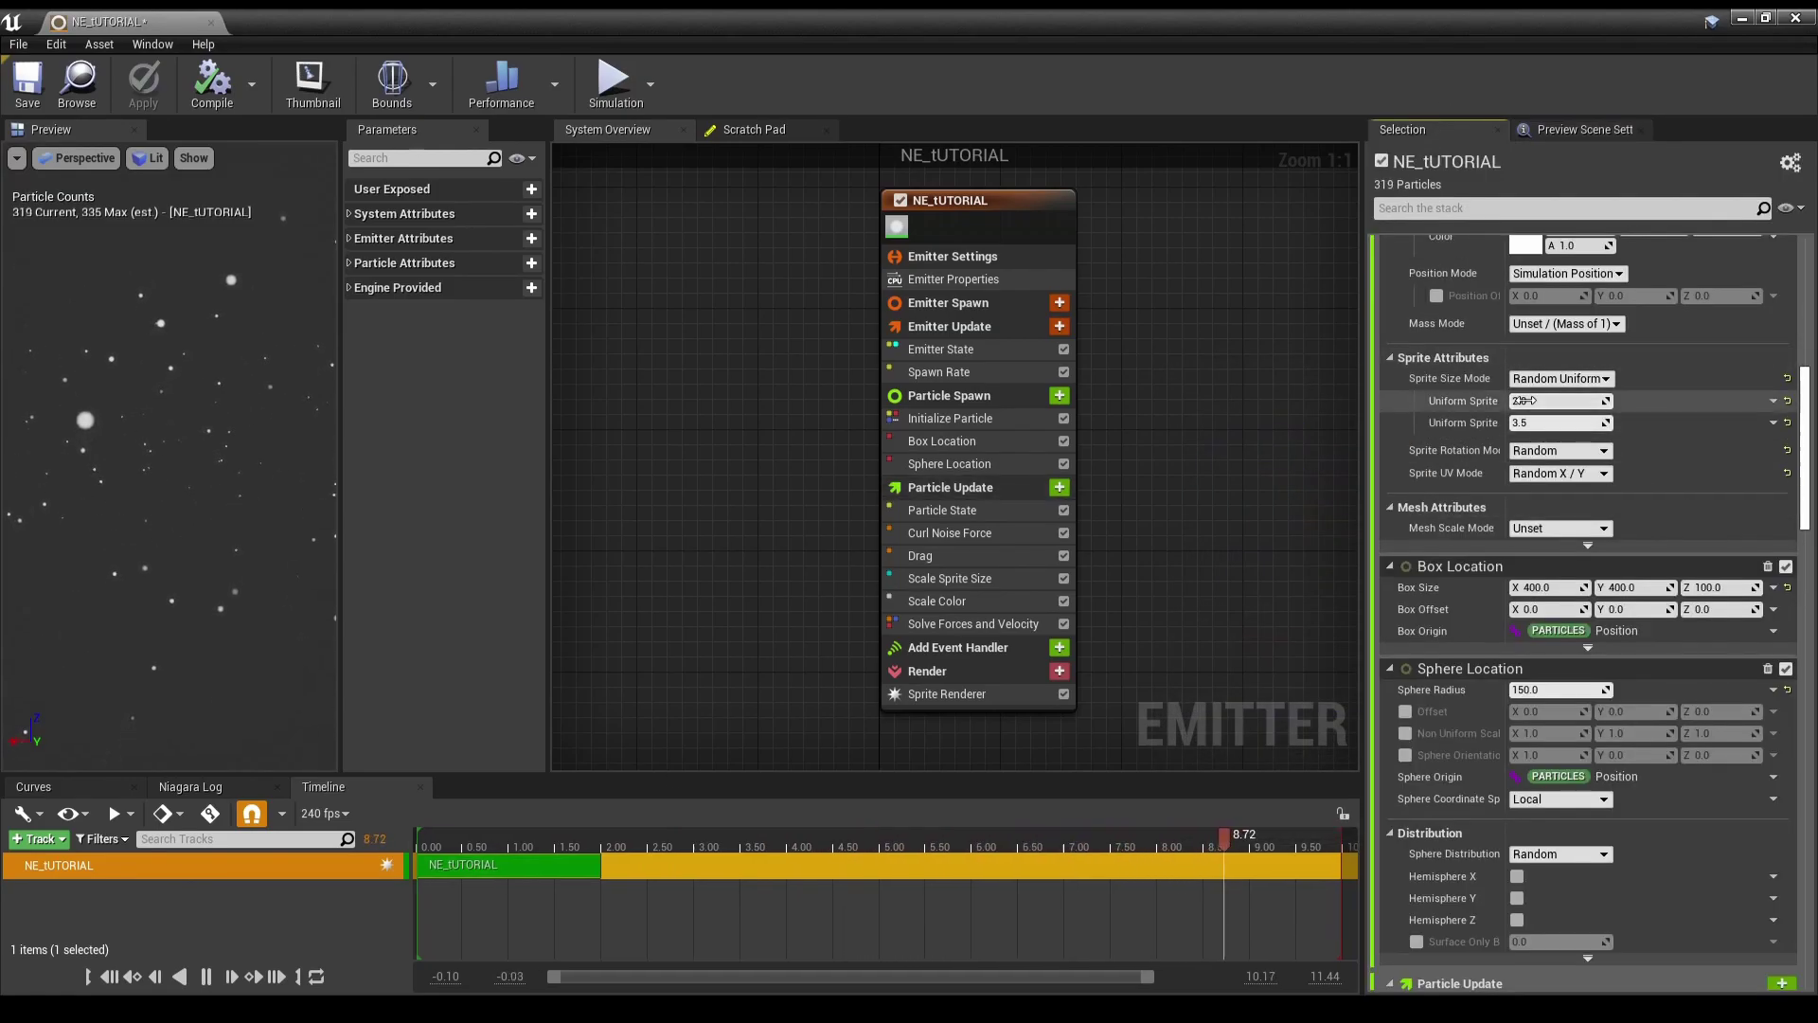
- Check the emitter's Life Cycle Mode options, then minimize the emitter editor
{"action": "scroll", "coordinate": [1527, 410], "scroll_direction": "up", "scroll_amount": 4}
{"action": "scroll", "coordinate": [1527, 409], "scroll_direction": "up", "scroll_amount": 3}
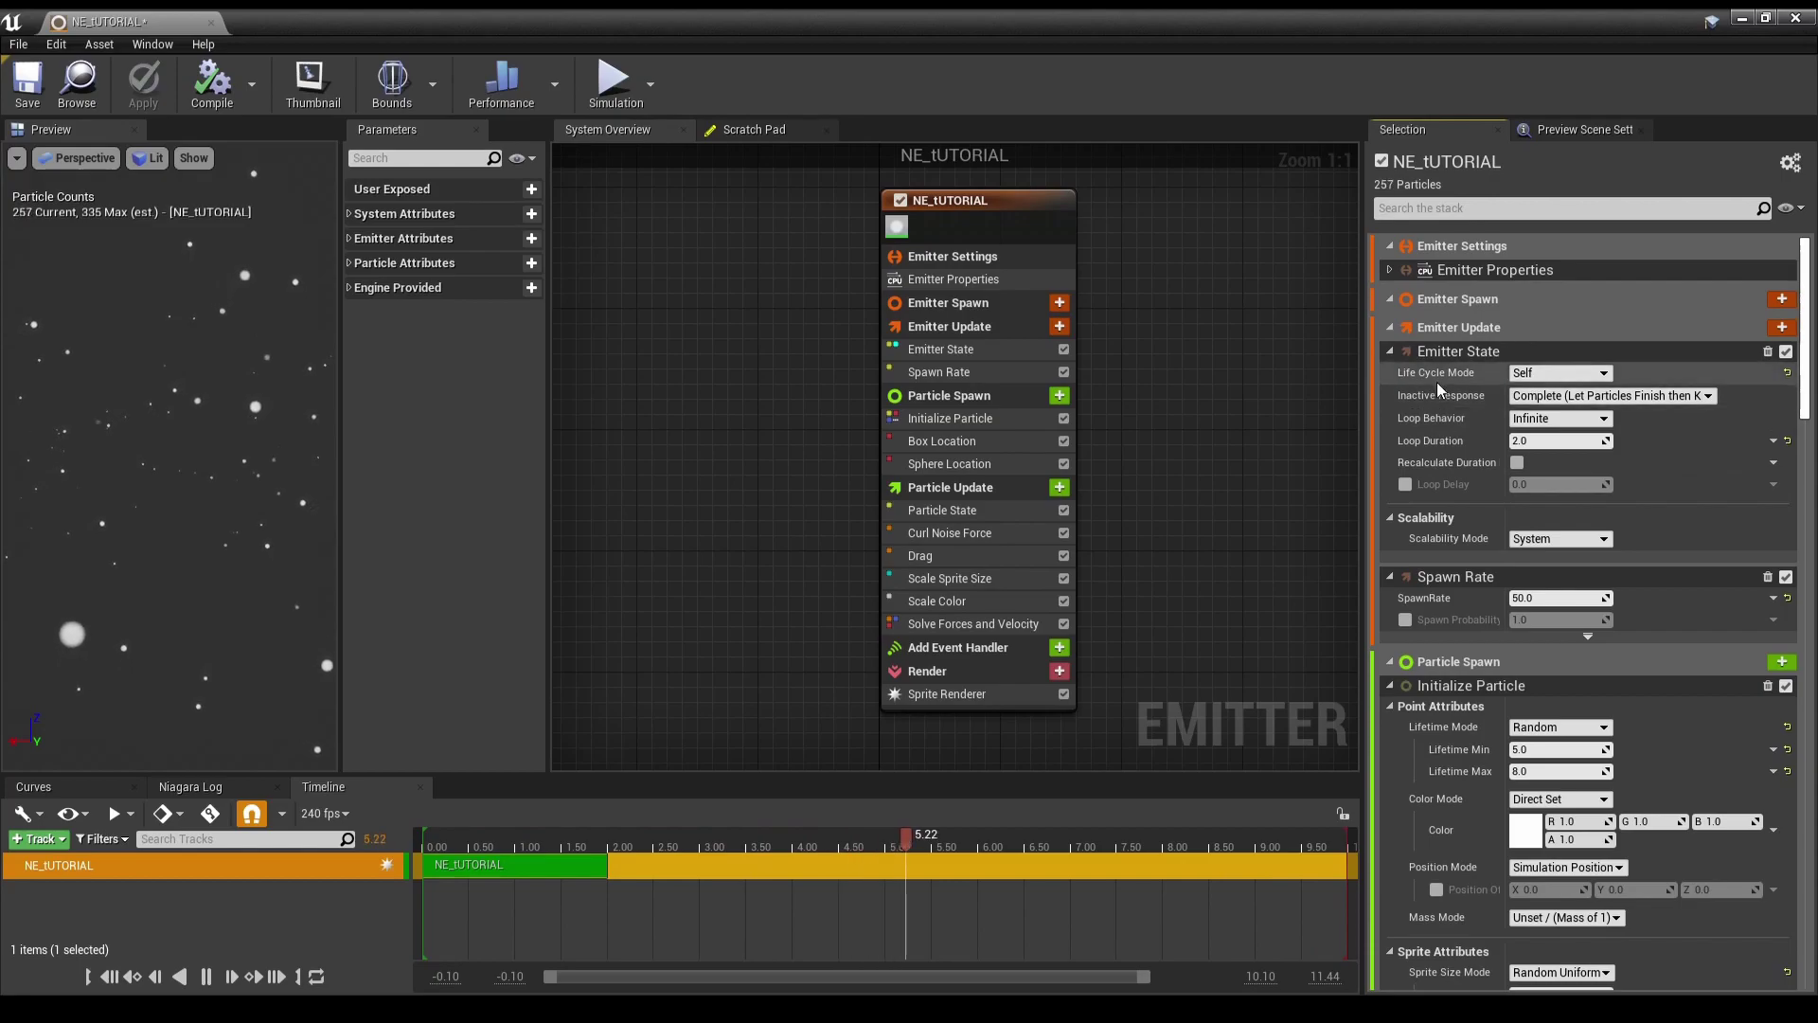
{"action": "left_click", "coordinate": [1563, 374]}
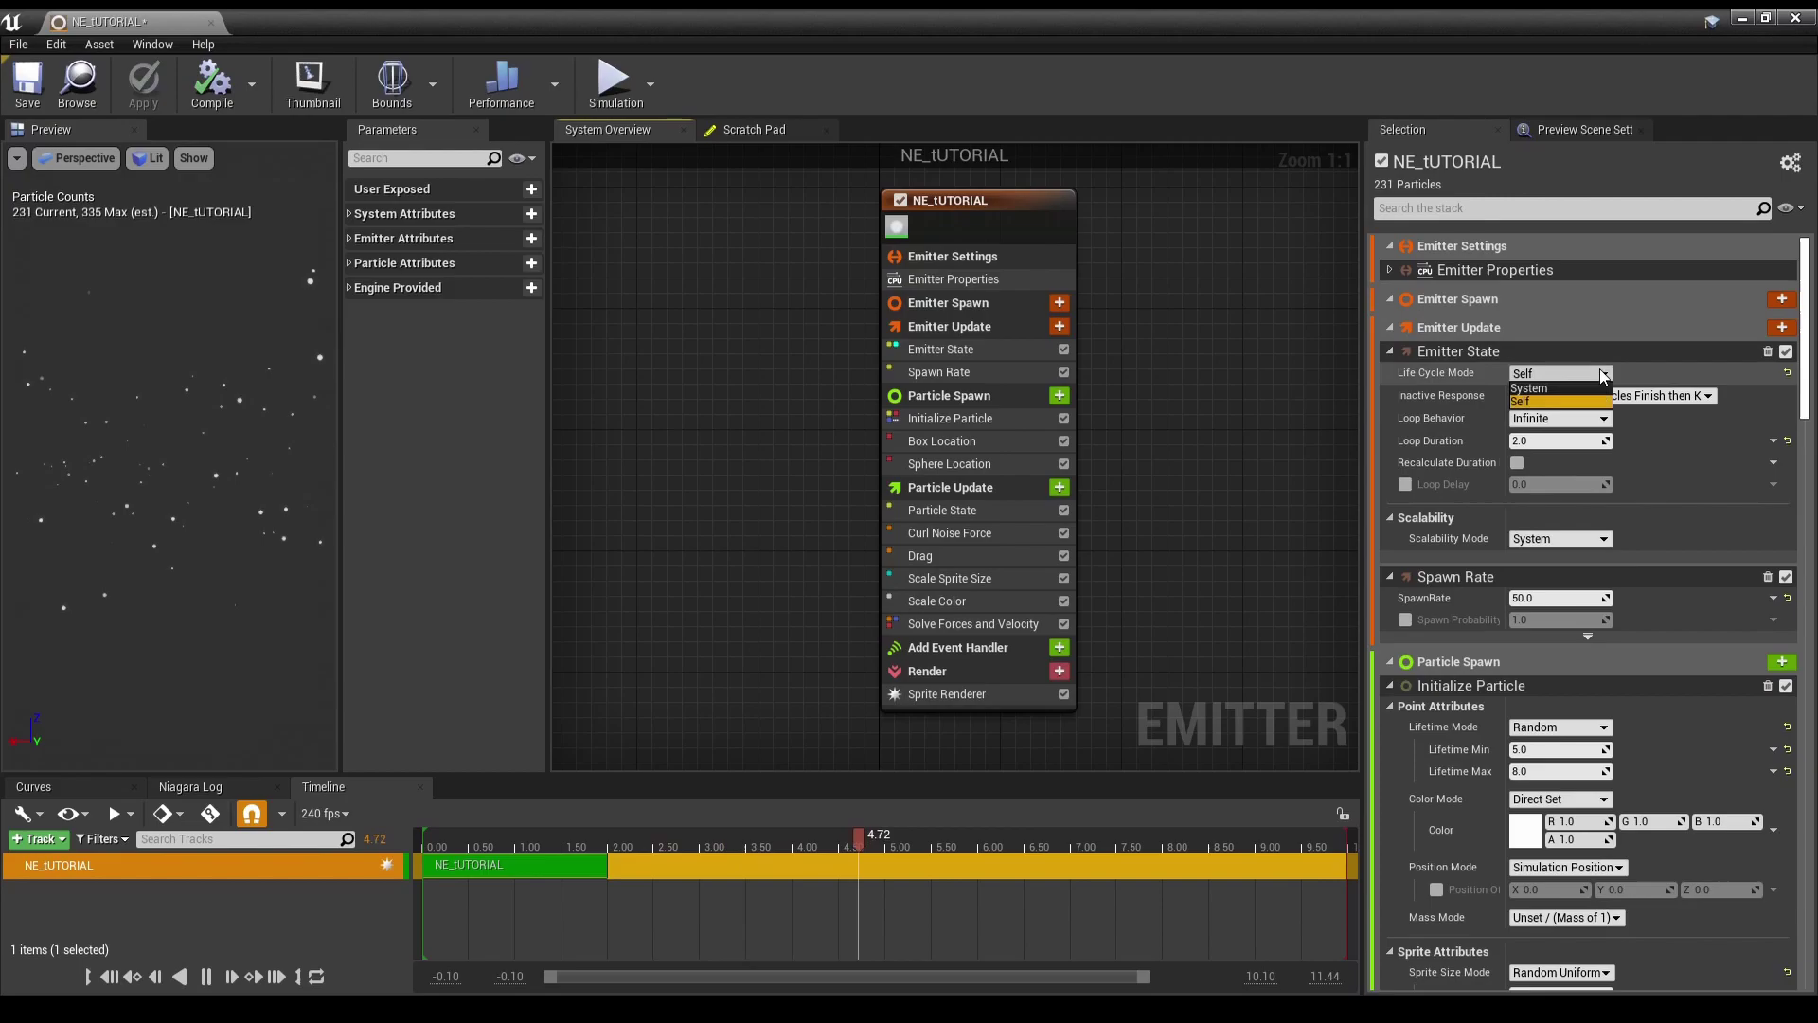
{"action": "left_click", "coordinate": [1742, 19]}
- Create a Niagara System from the Fountain and Hanging Particulates emitter templates
{"action": "right_click", "coordinate": [243, 905]}
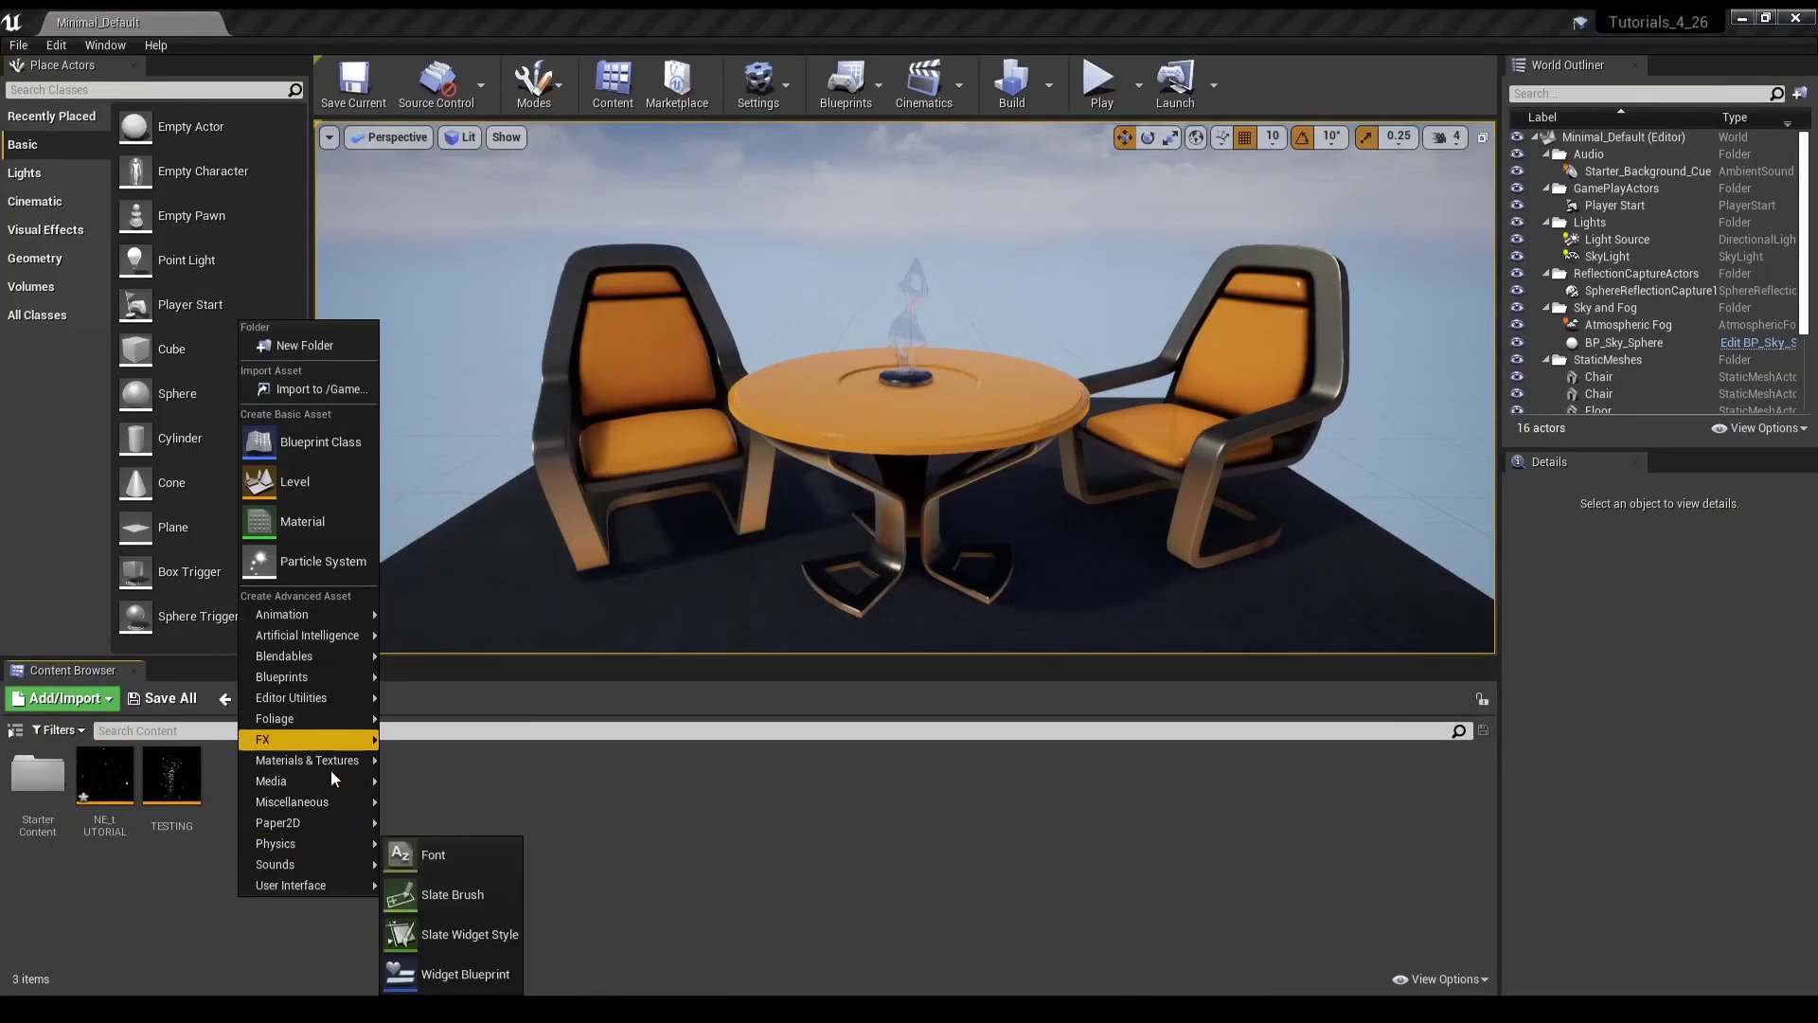
{"action": "mouse_move", "coordinate": [333, 740]}
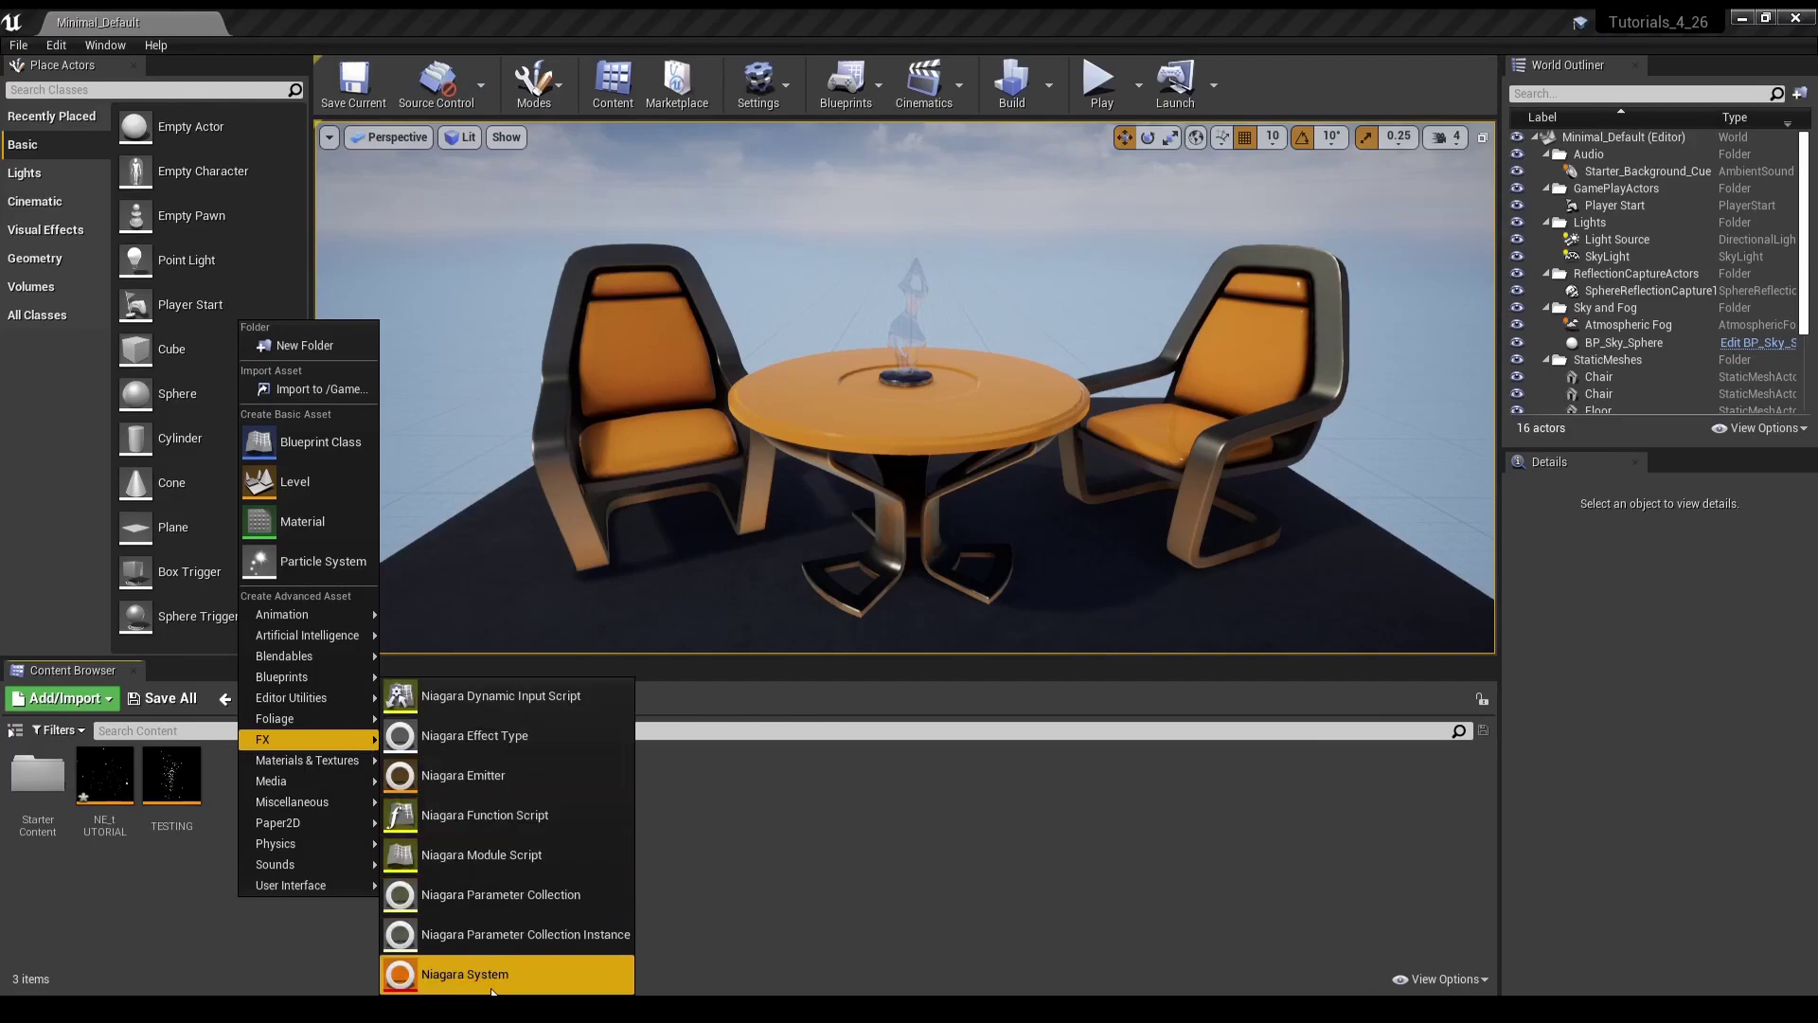
{"action": "left_click", "coordinate": [451, 970]}
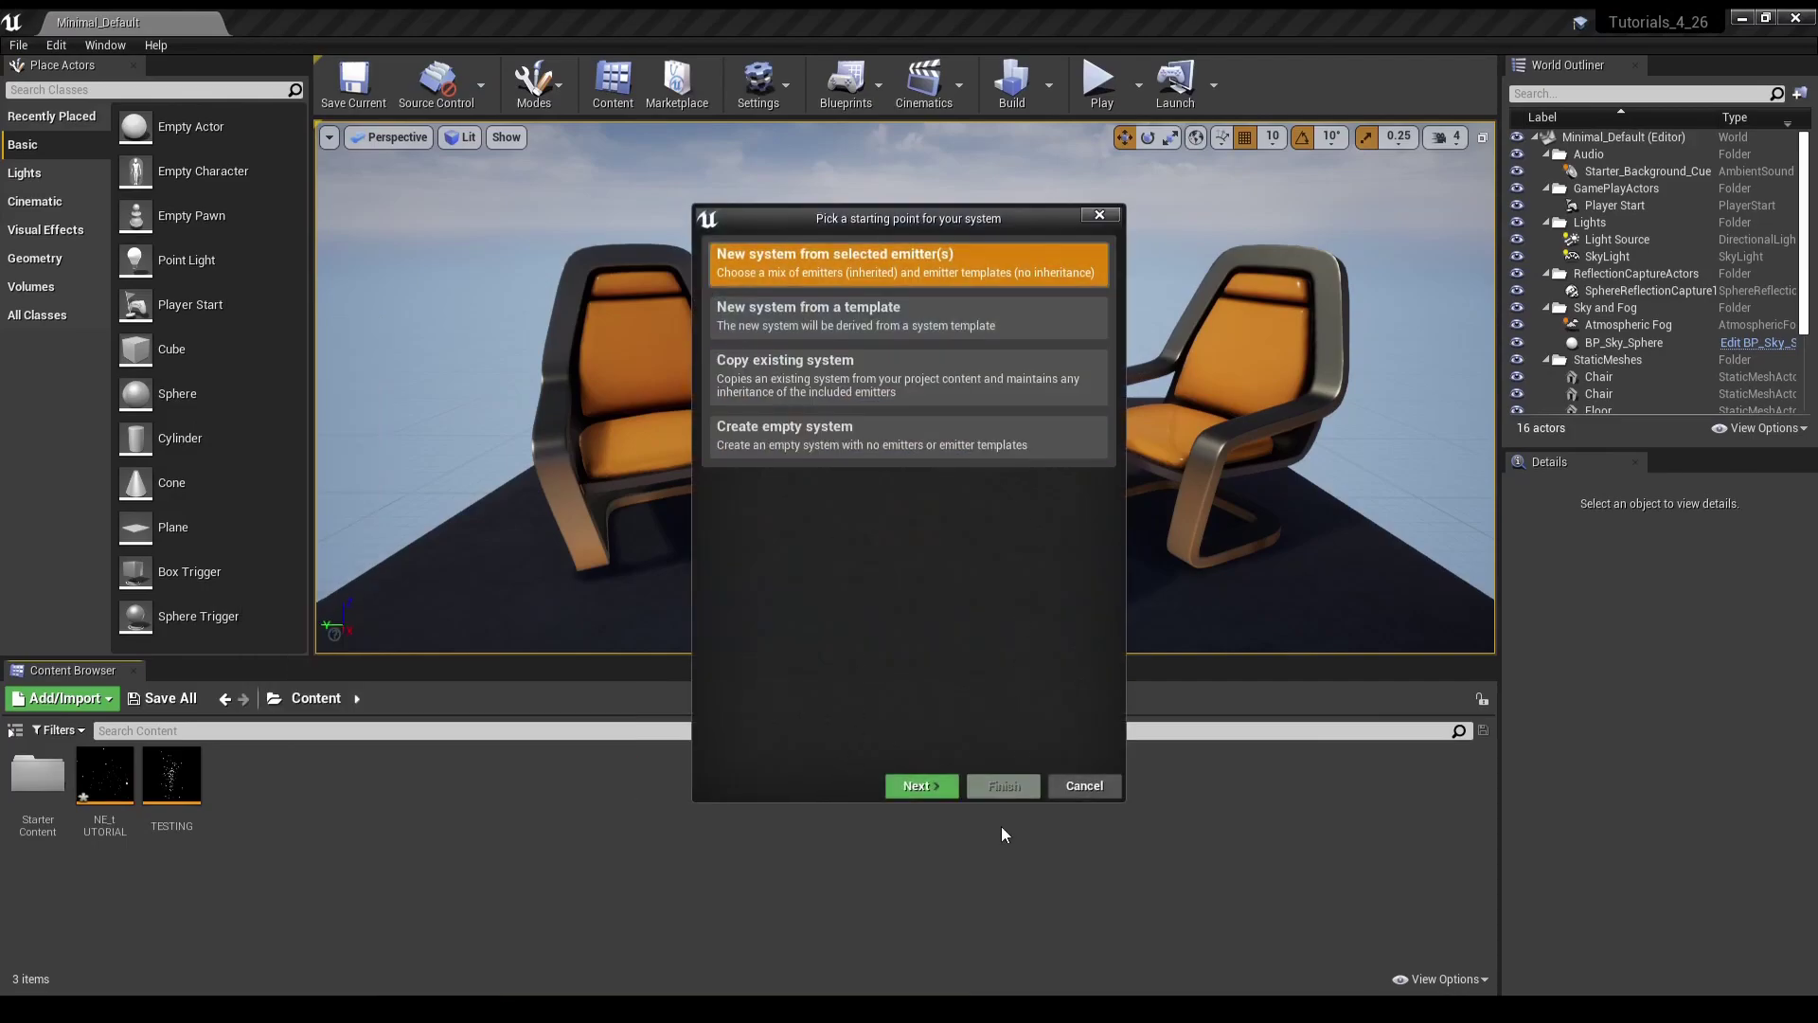
{"action": "left_click", "coordinate": [935, 786]}
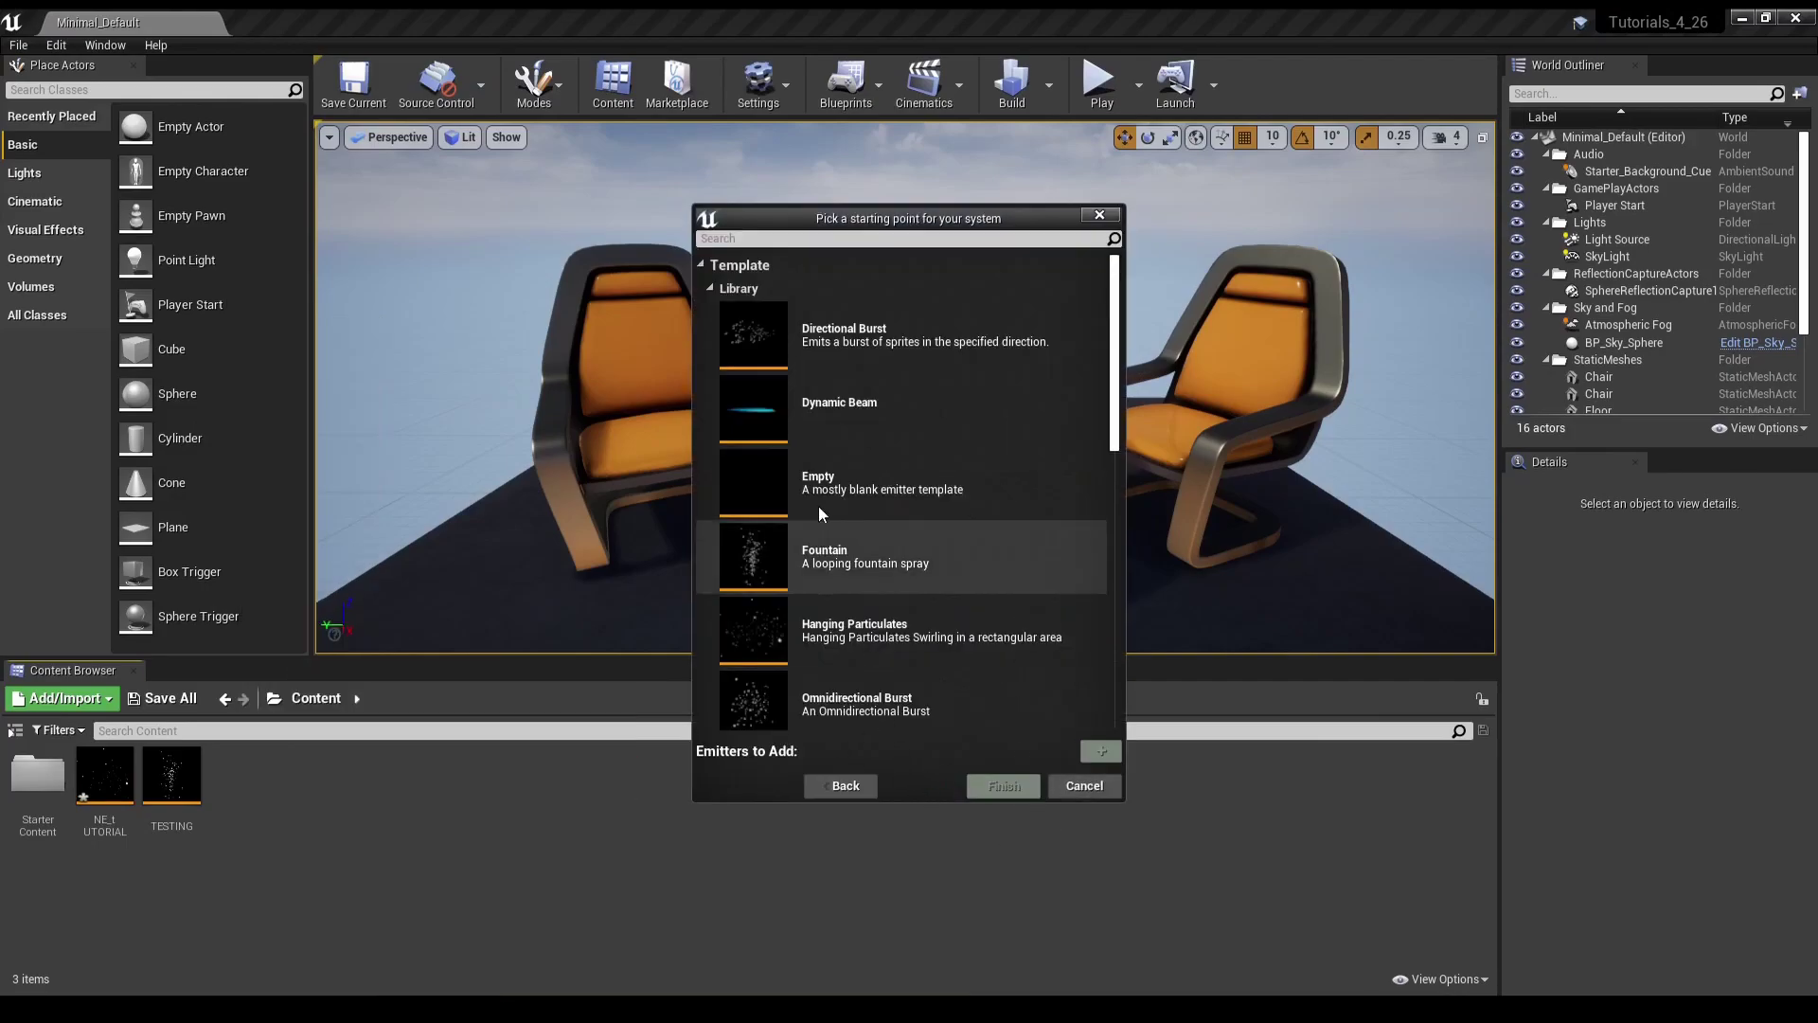
{"action": "left_click", "coordinate": [854, 596]}
{"action": "left_click", "coordinate": [857, 580]}
{"action": "left_click", "coordinate": [1100, 750]}
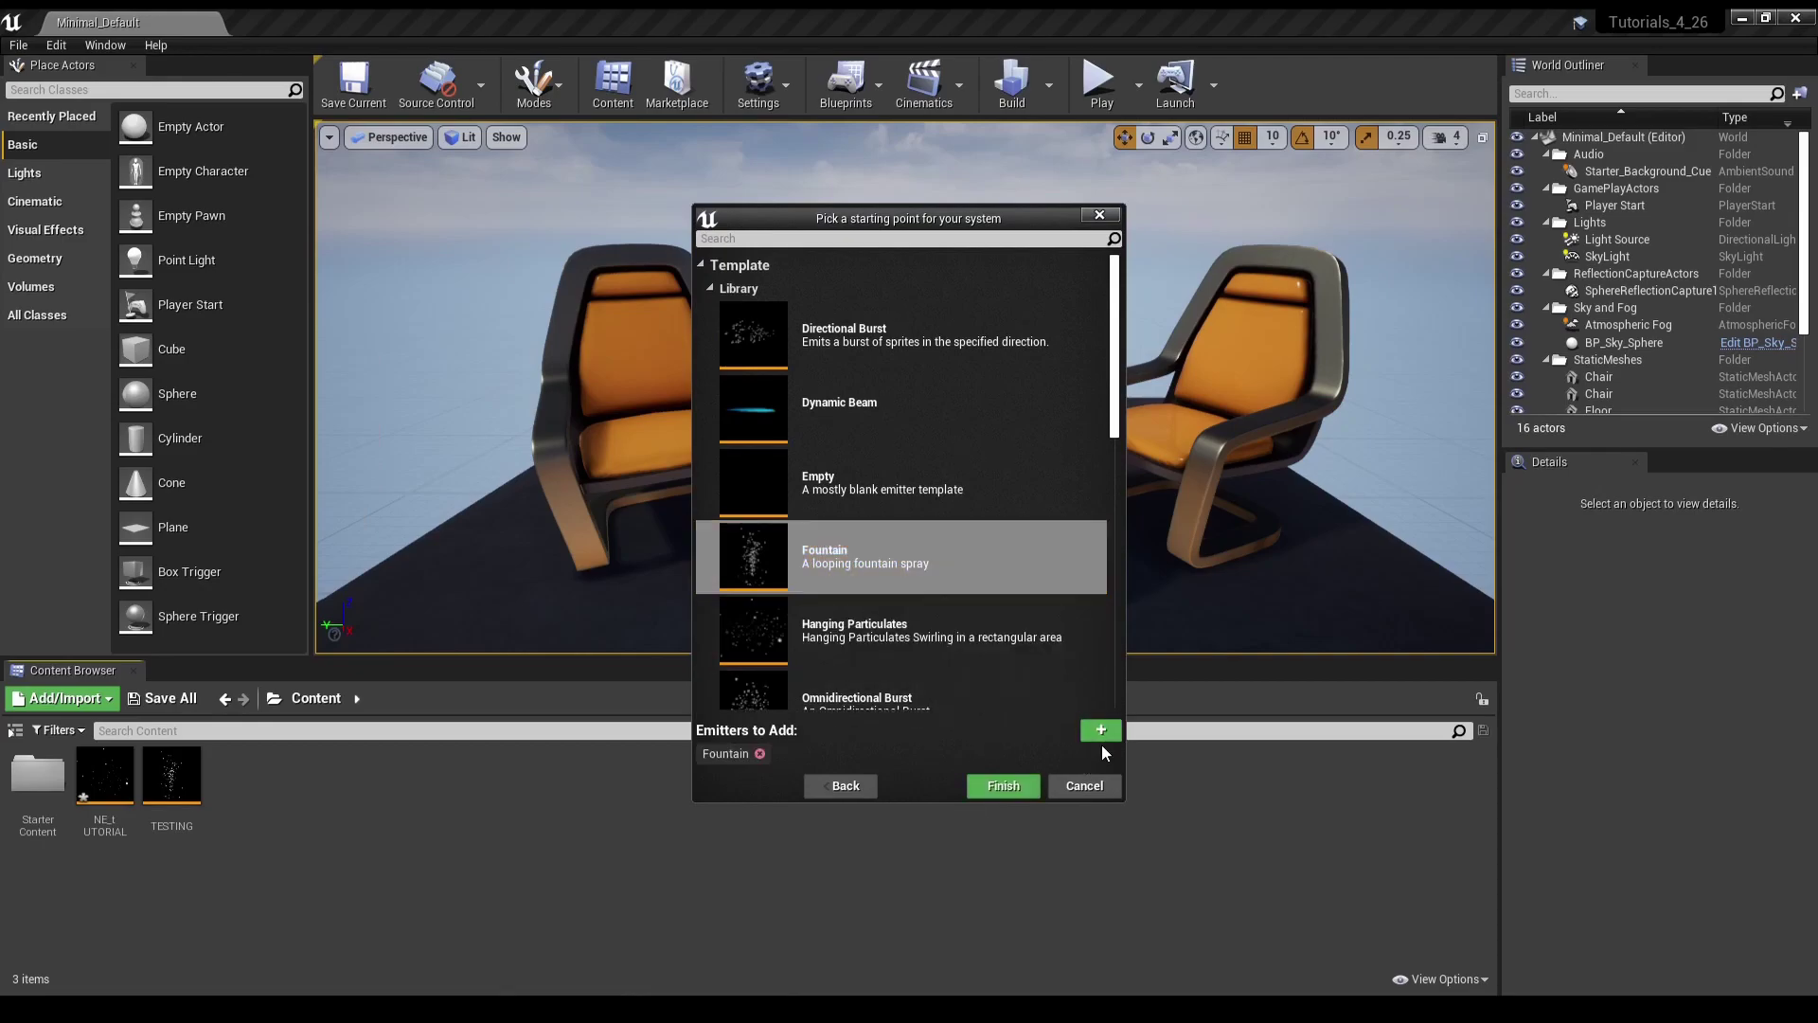
{"action": "left_click", "coordinate": [936, 658]}
{"action": "left_click", "coordinate": [1097, 729]}
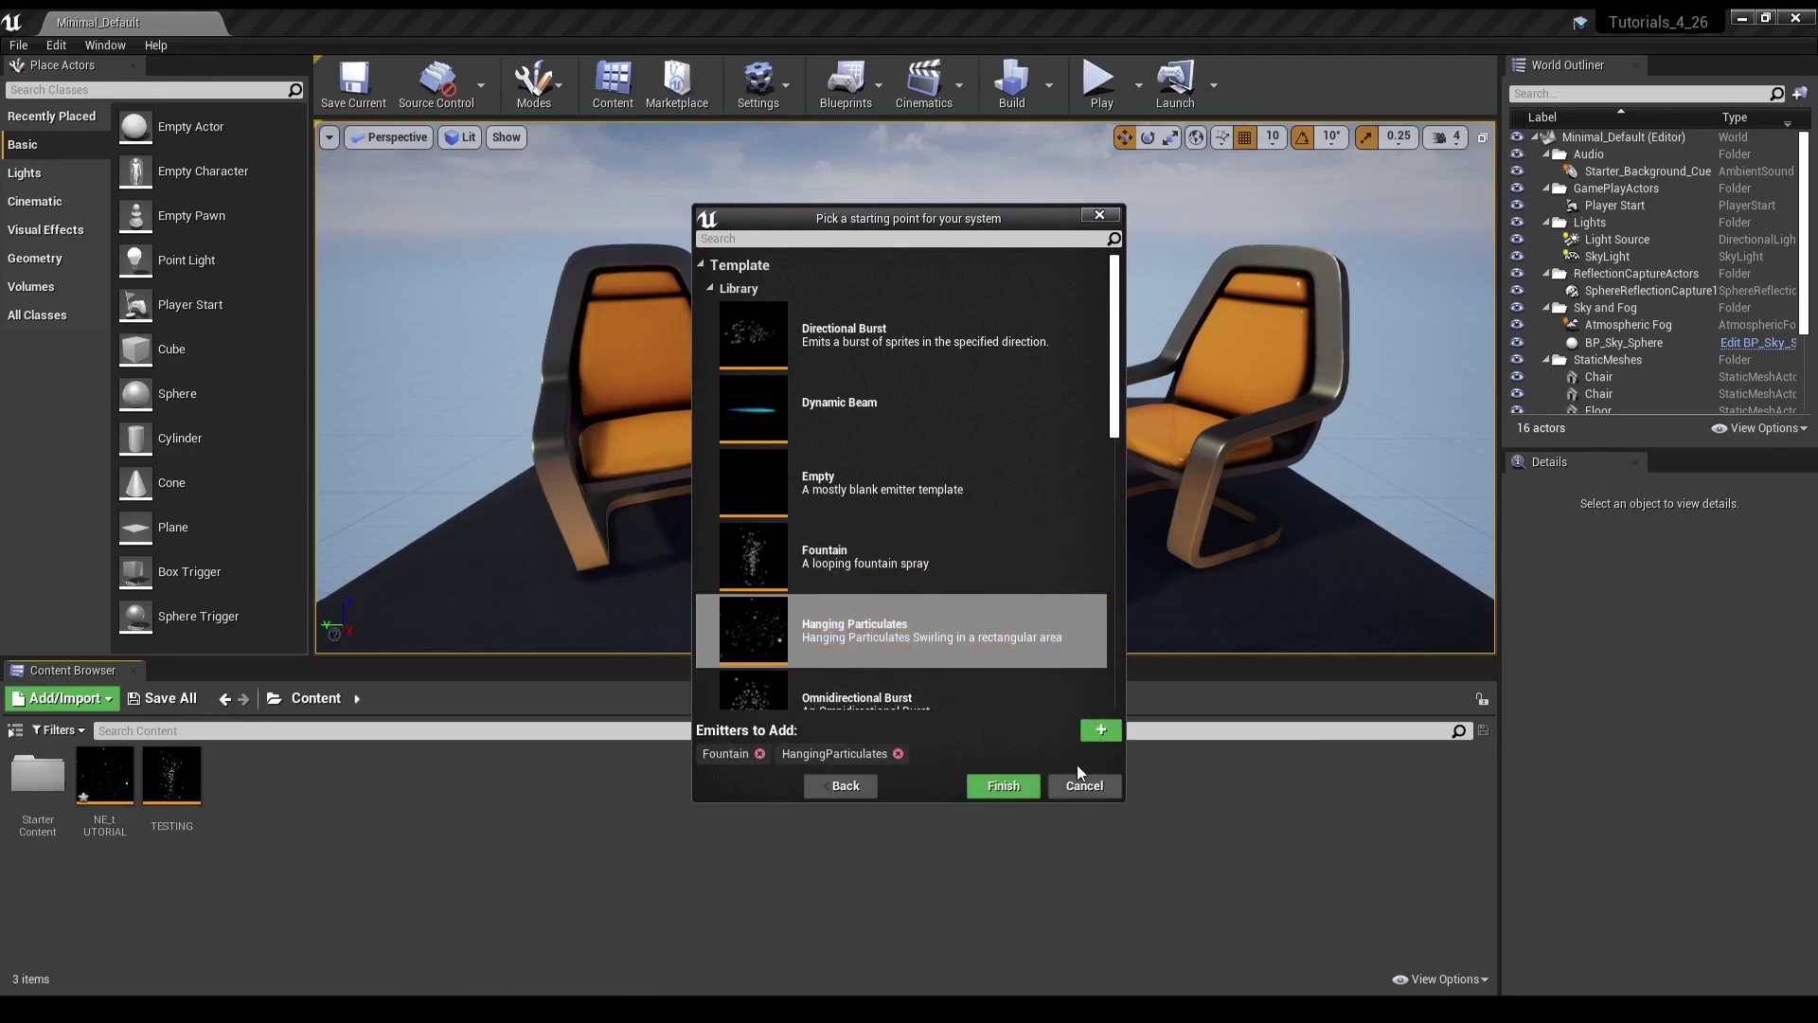
{"action": "left_click", "coordinate": [1003, 786]}
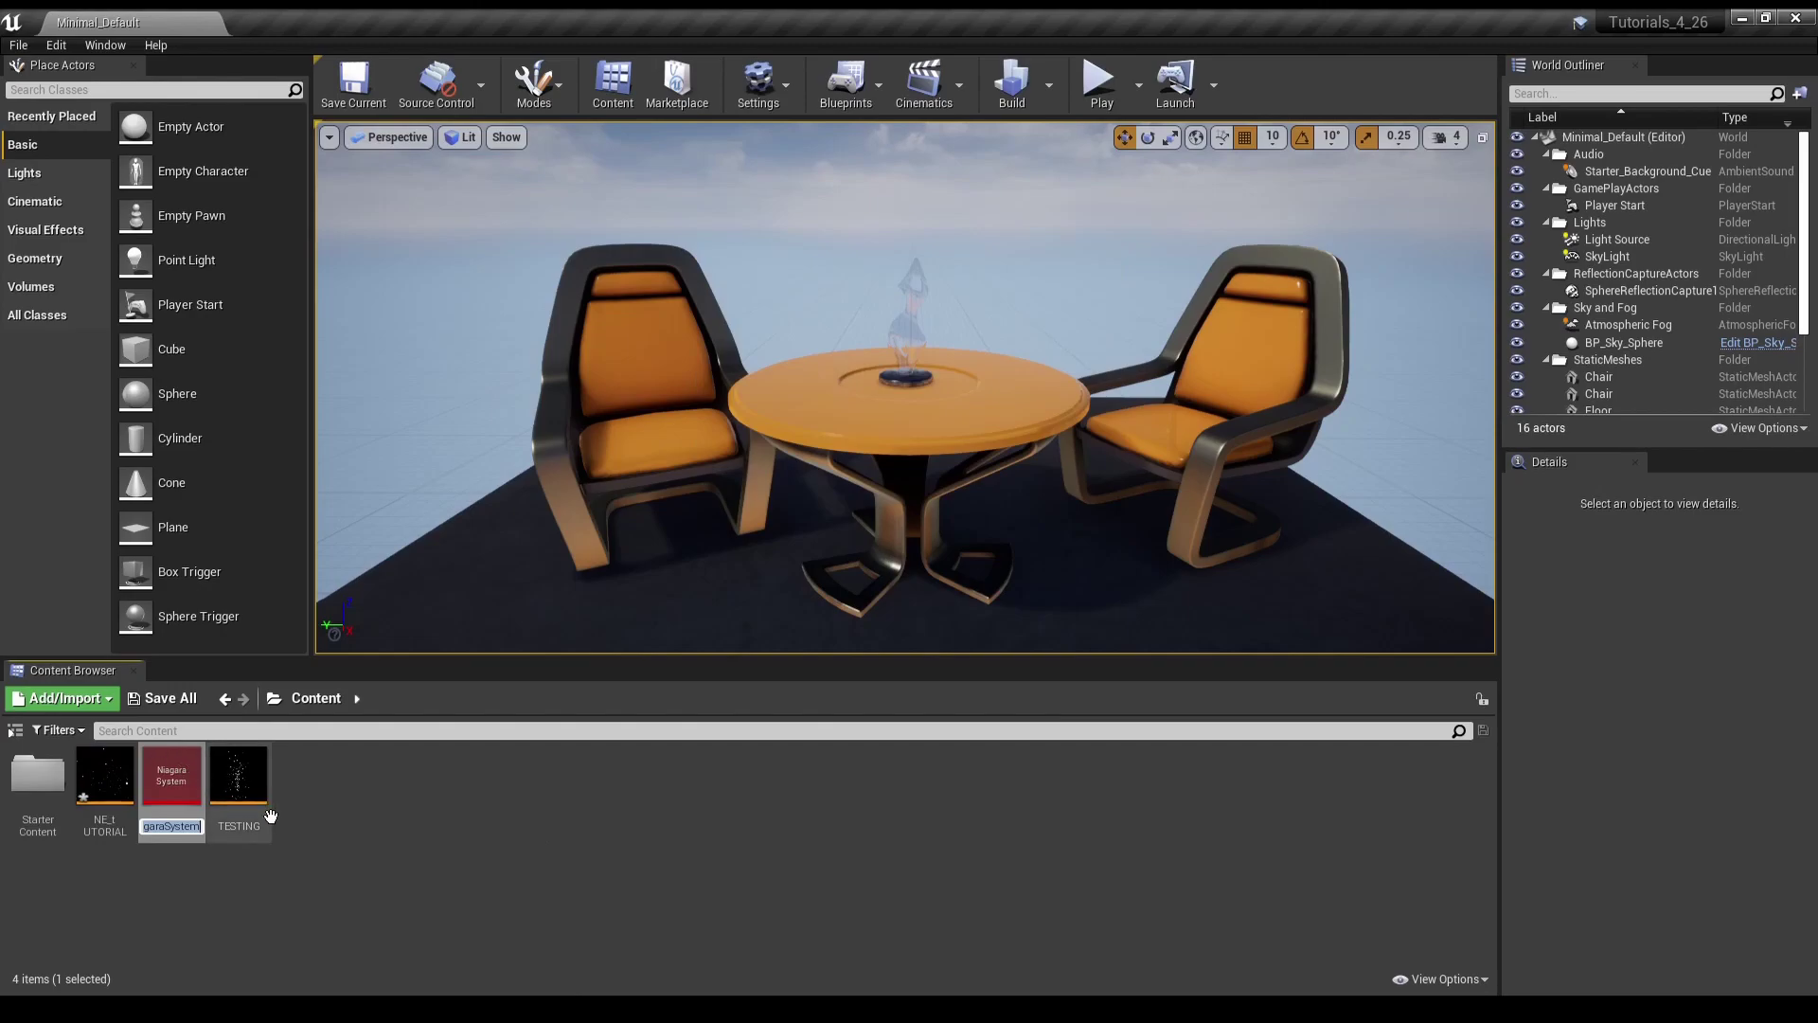
- Name the new system NS_Tutorial and open it in the system editor
{"action": "key", "text": "BackSpace"}
{"action": "type", "text": "NS_Tutorial"}
{"action": "key", "text": "Return"}
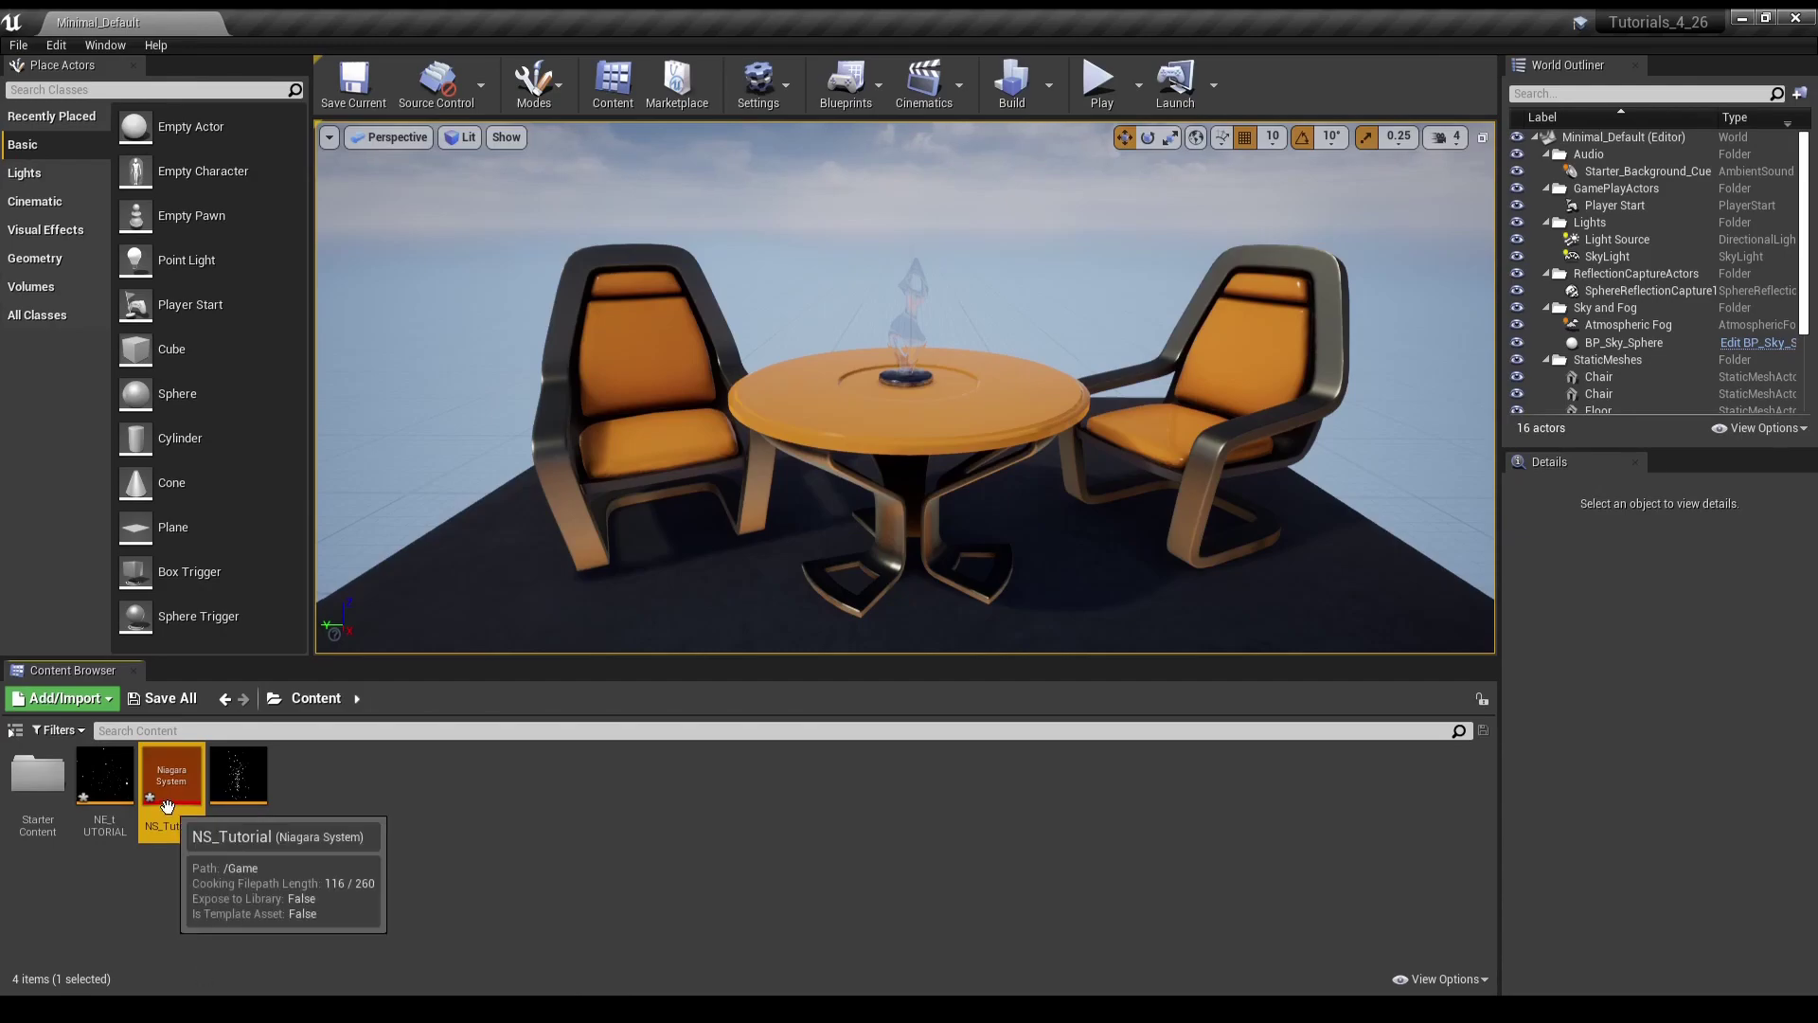
{"action": "double_click", "coordinate": [169, 829]}
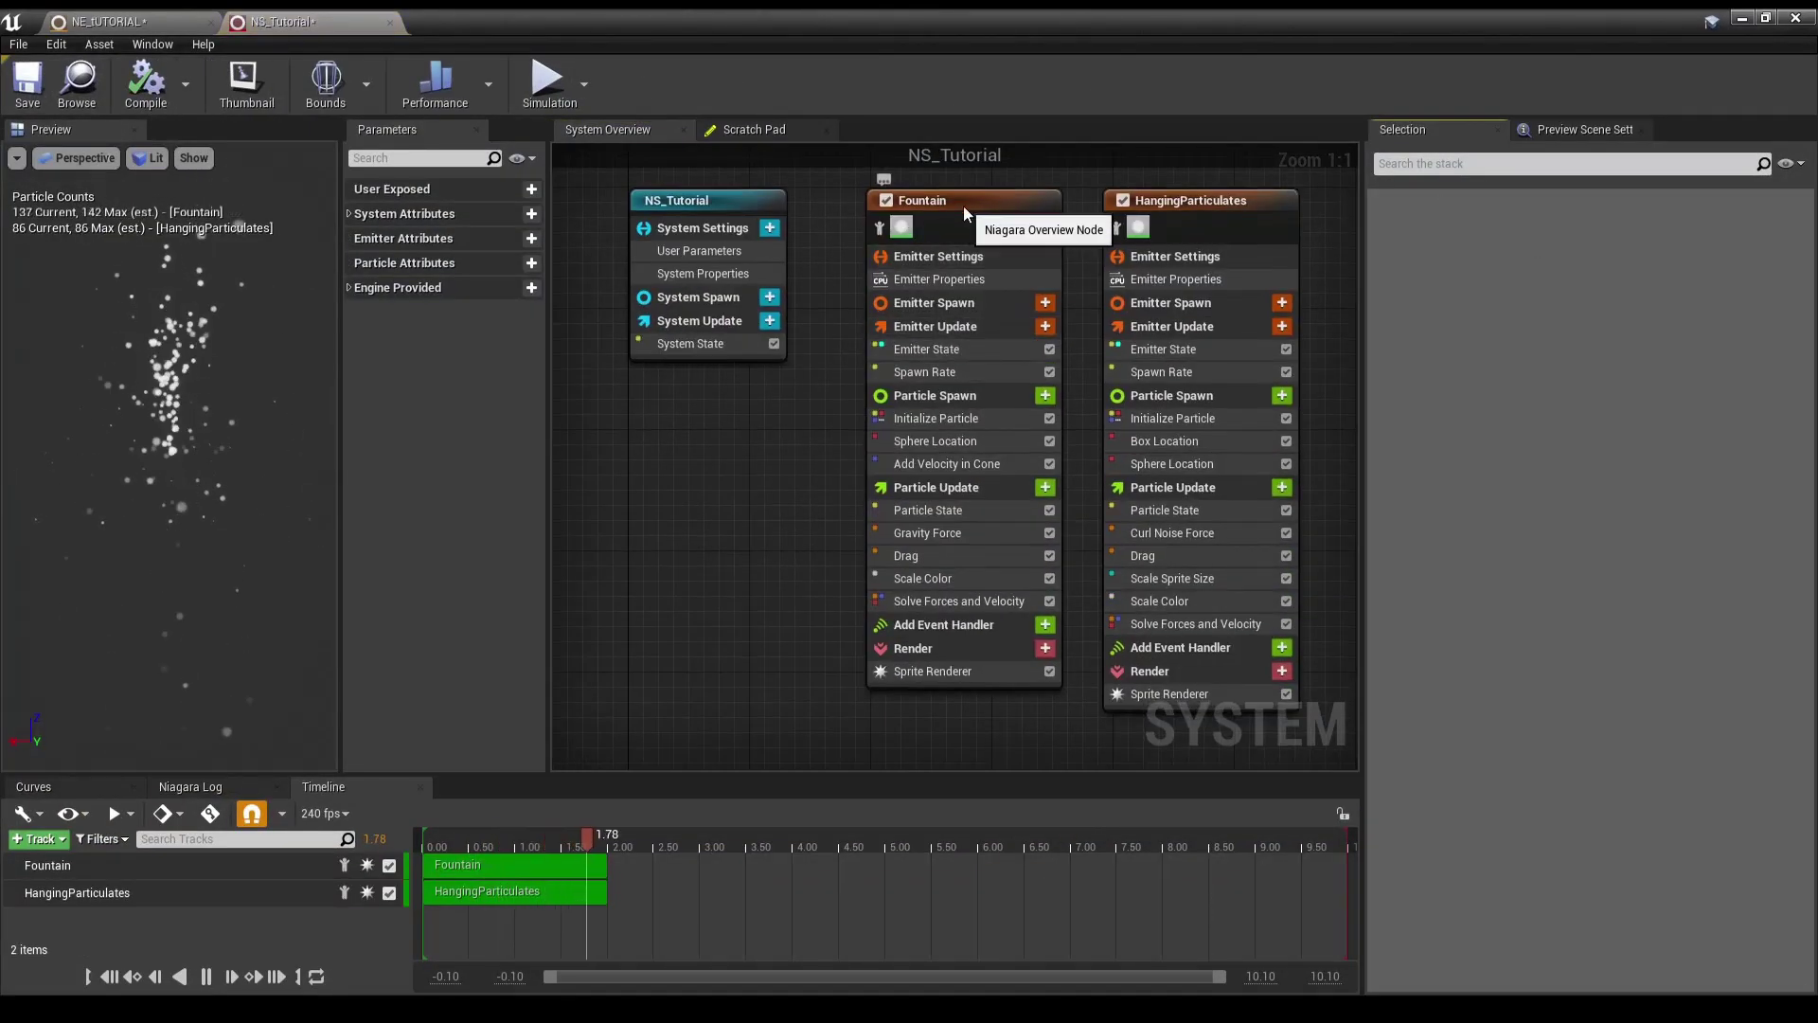
- Set Life Cycle Mode to System for both the Fountain and HangingParticulates emitters
{"action": "left_click", "coordinate": [940, 279]}
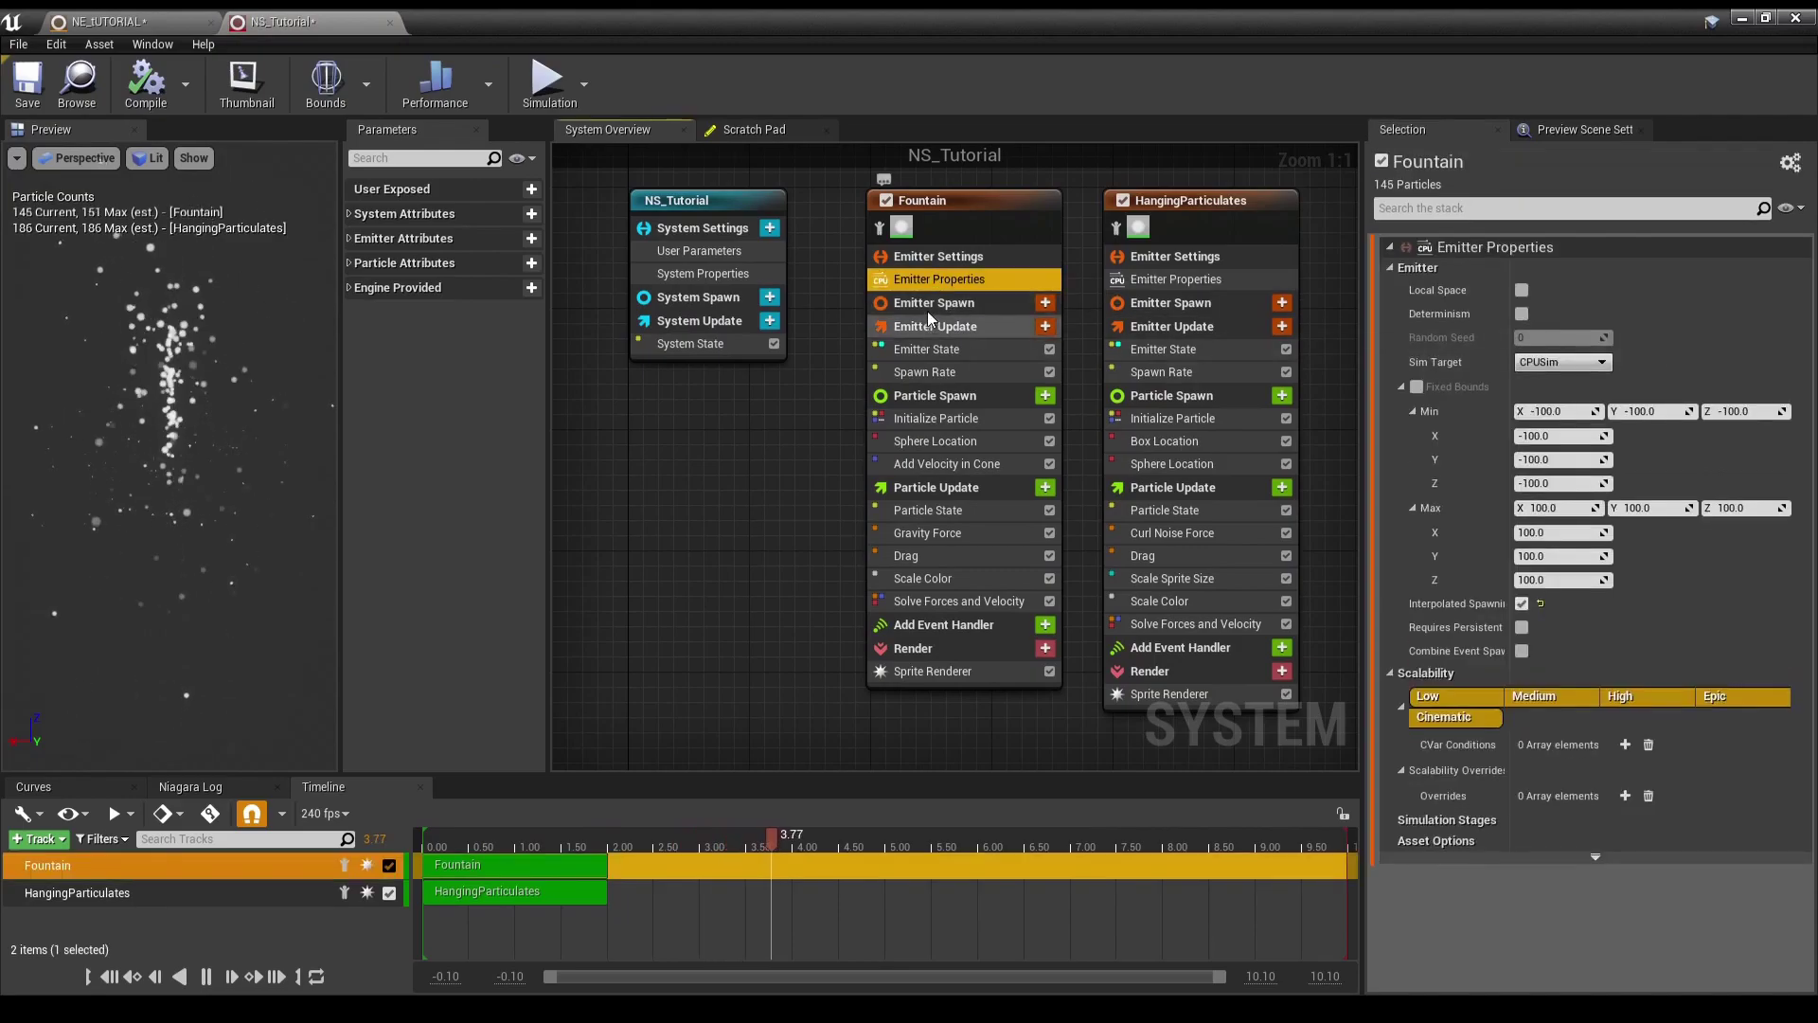
{"action": "left_click", "coordinate": [938, 302]}
{"action": "left_click", "coordinate": [938, 326]}
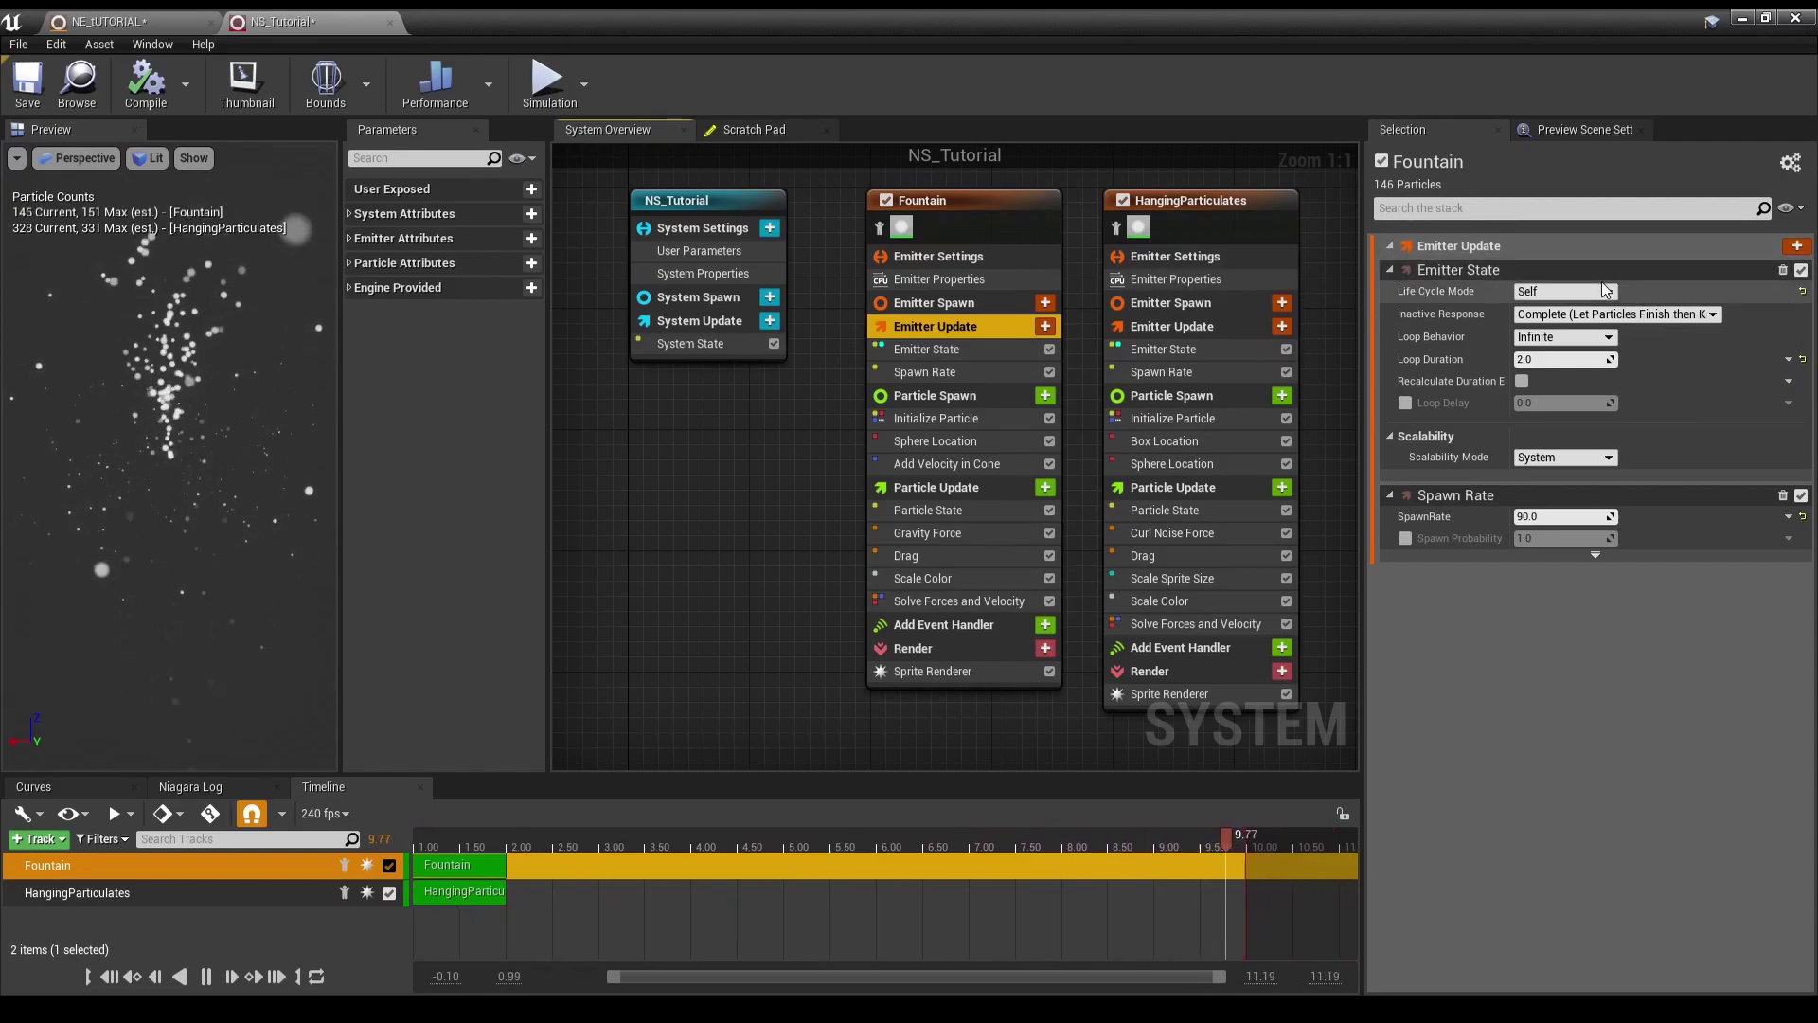
{"action": "left_click", "coordinate": [1565, 291]}
{"action": "left_click", "coordinate": [1554, 305]}
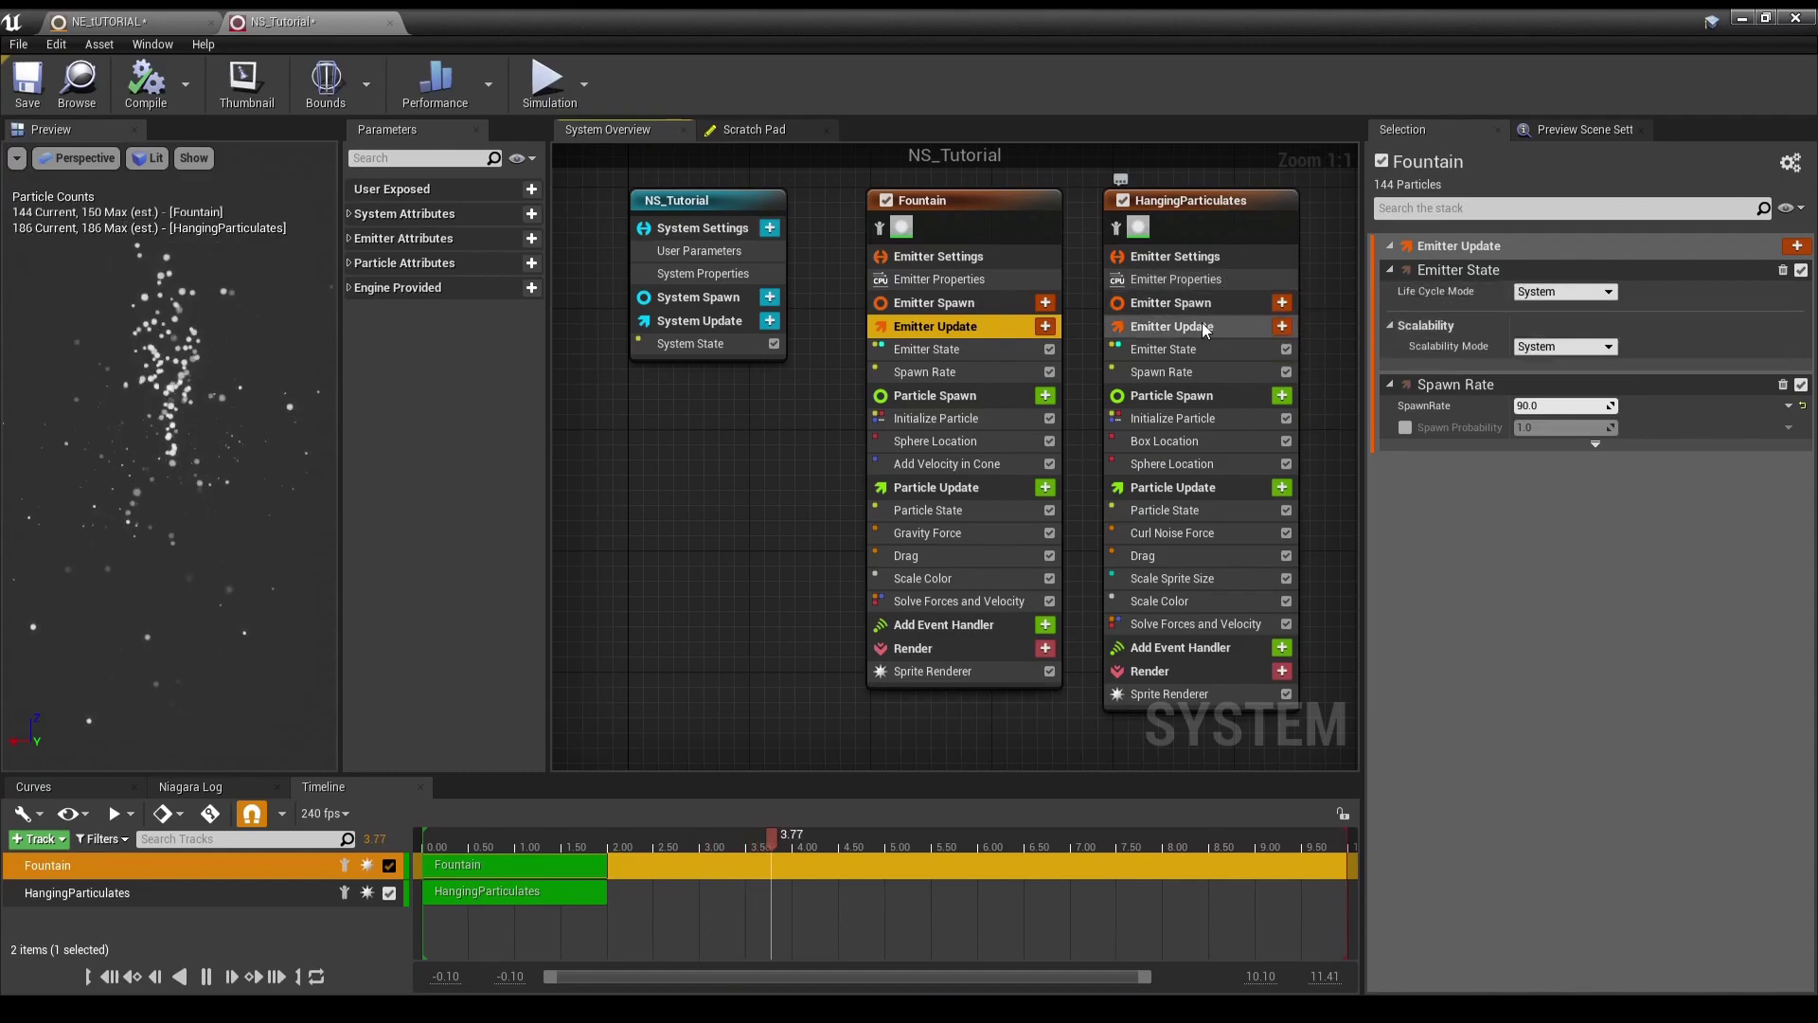
{"action": "left_click", "coordinate": [1174, 325]}
{"action": "left_click", "coordinate": [1567, 290]}
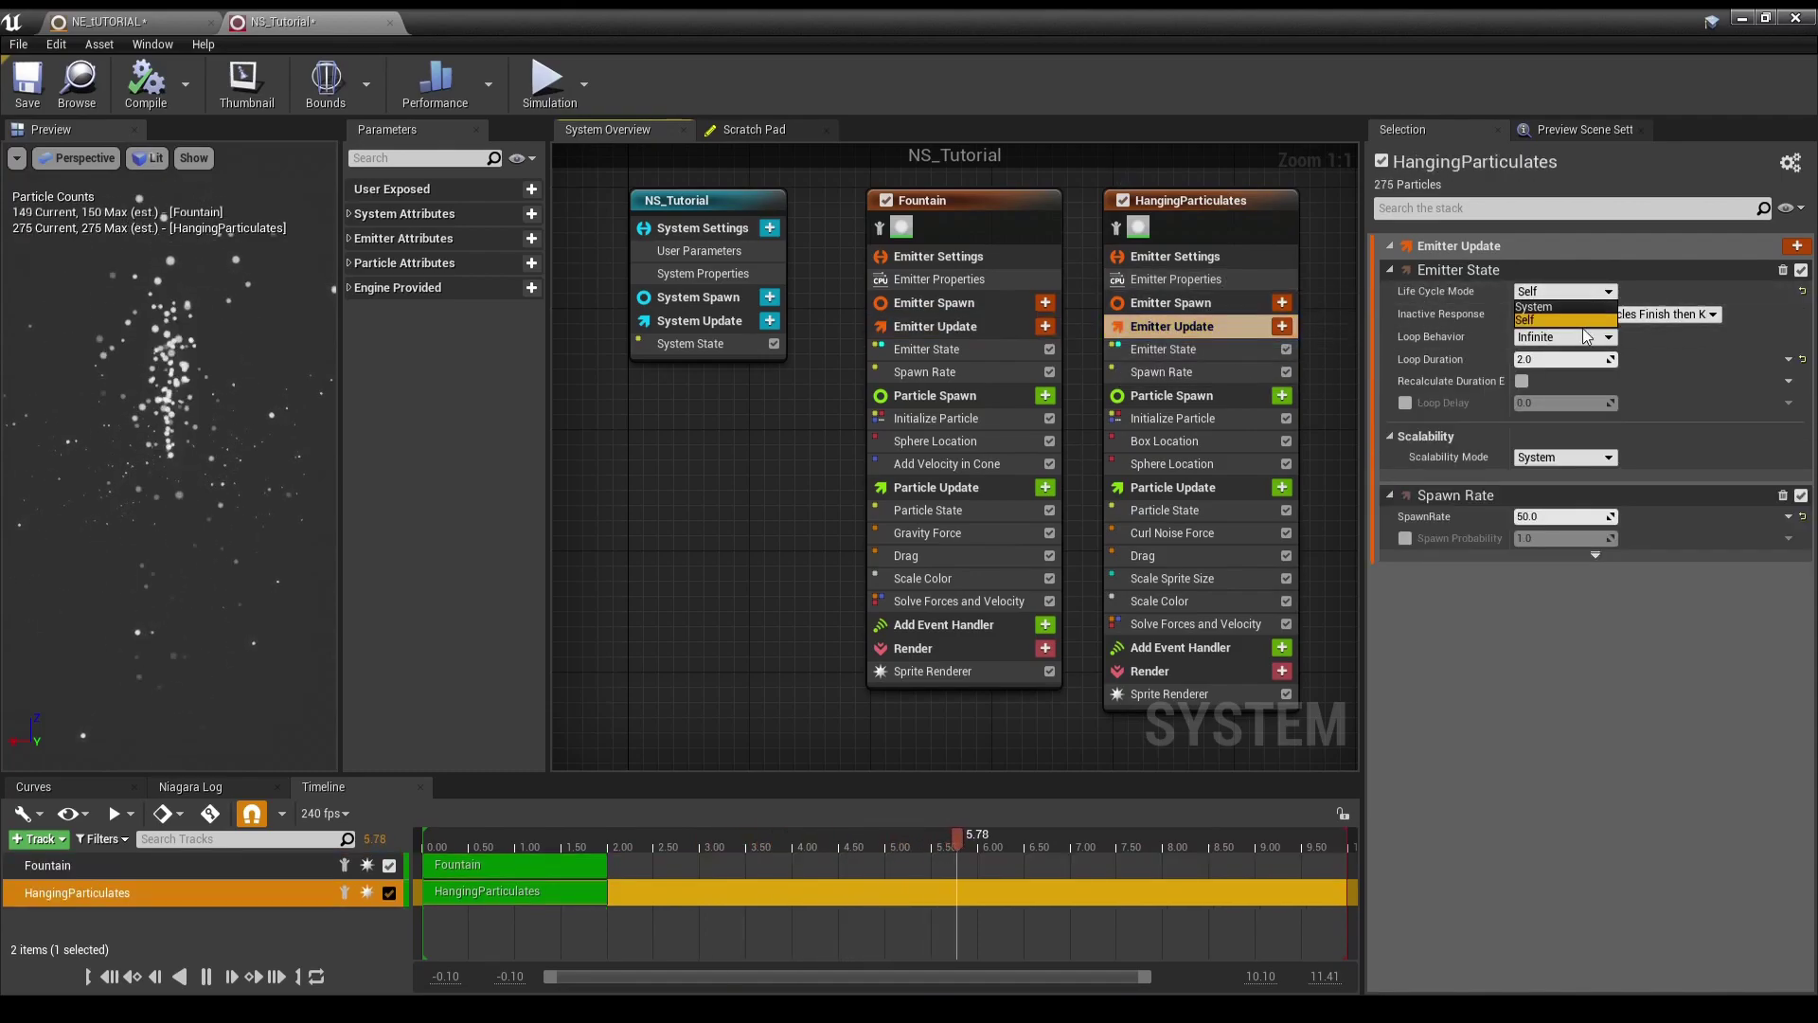
{"action": "left_click", "coordinate": [1534, 306]}
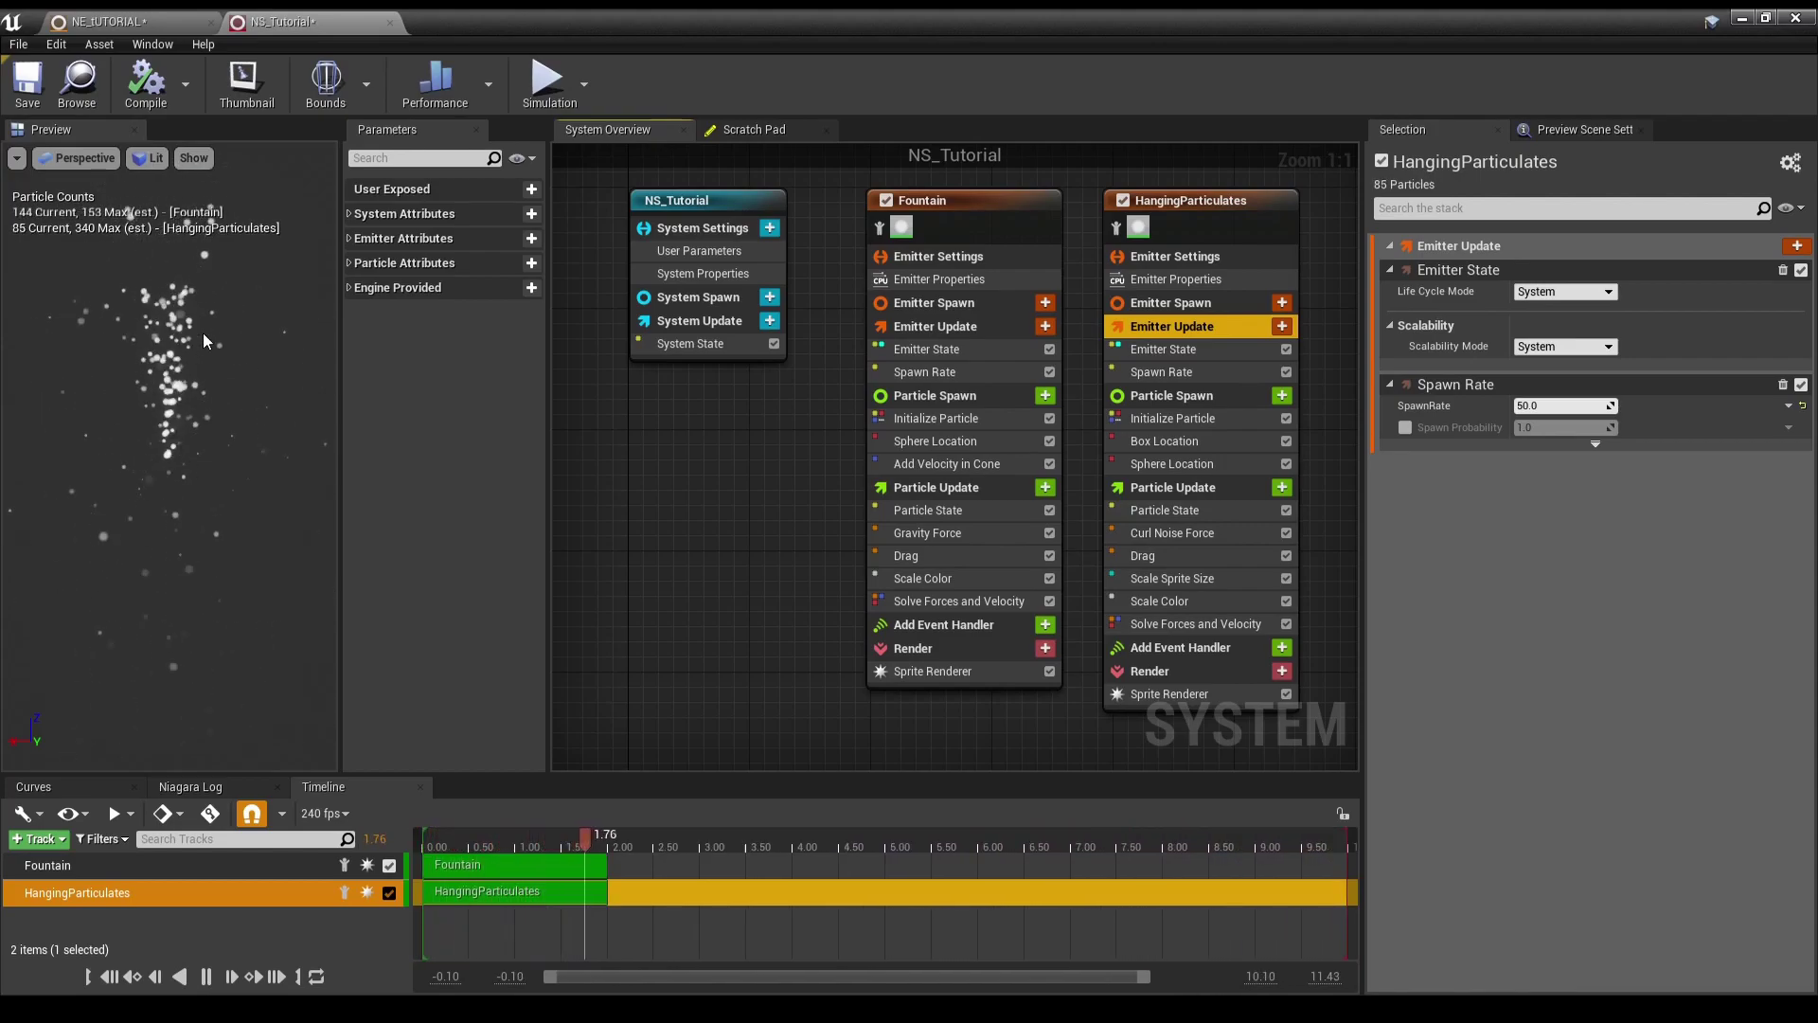
- Close NS_Tutorial and review NE_tUTORIAL's Inactive Response and Loop Behavior options
{"action": "left_click", "coordinate": [389, 23]}
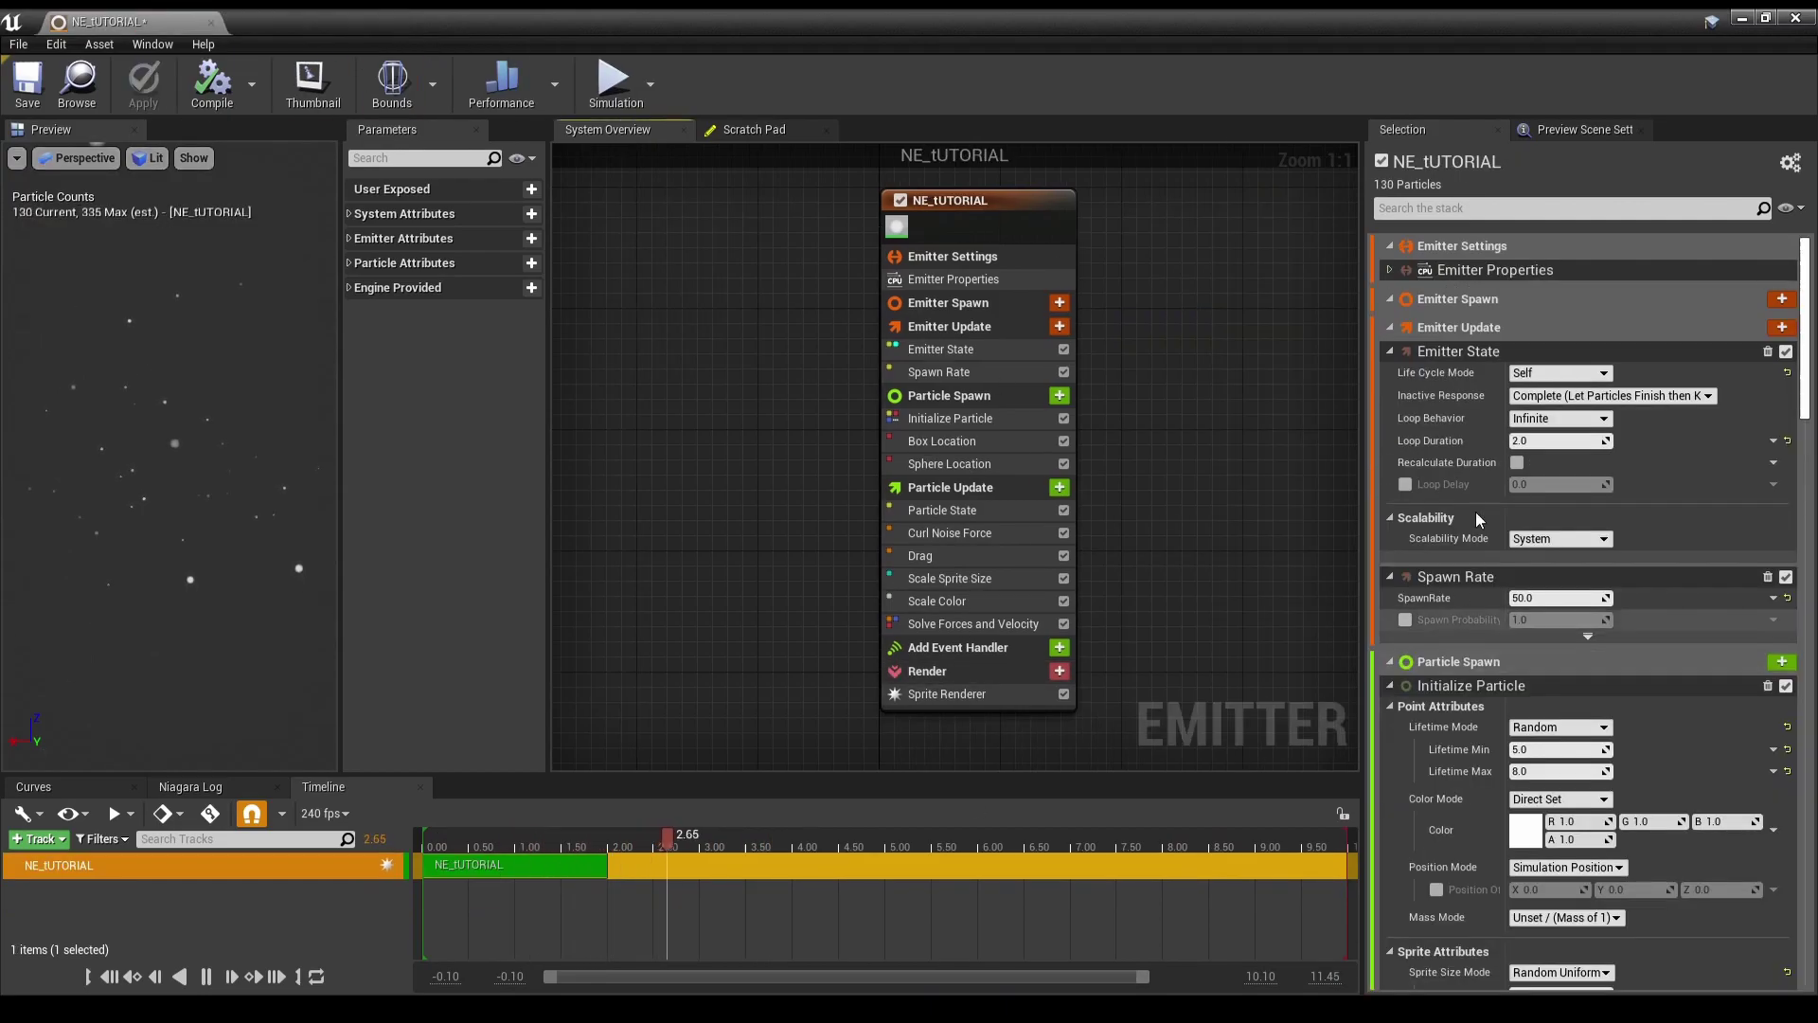
{"action": "left_click", "coordinate": [1592, 397]}
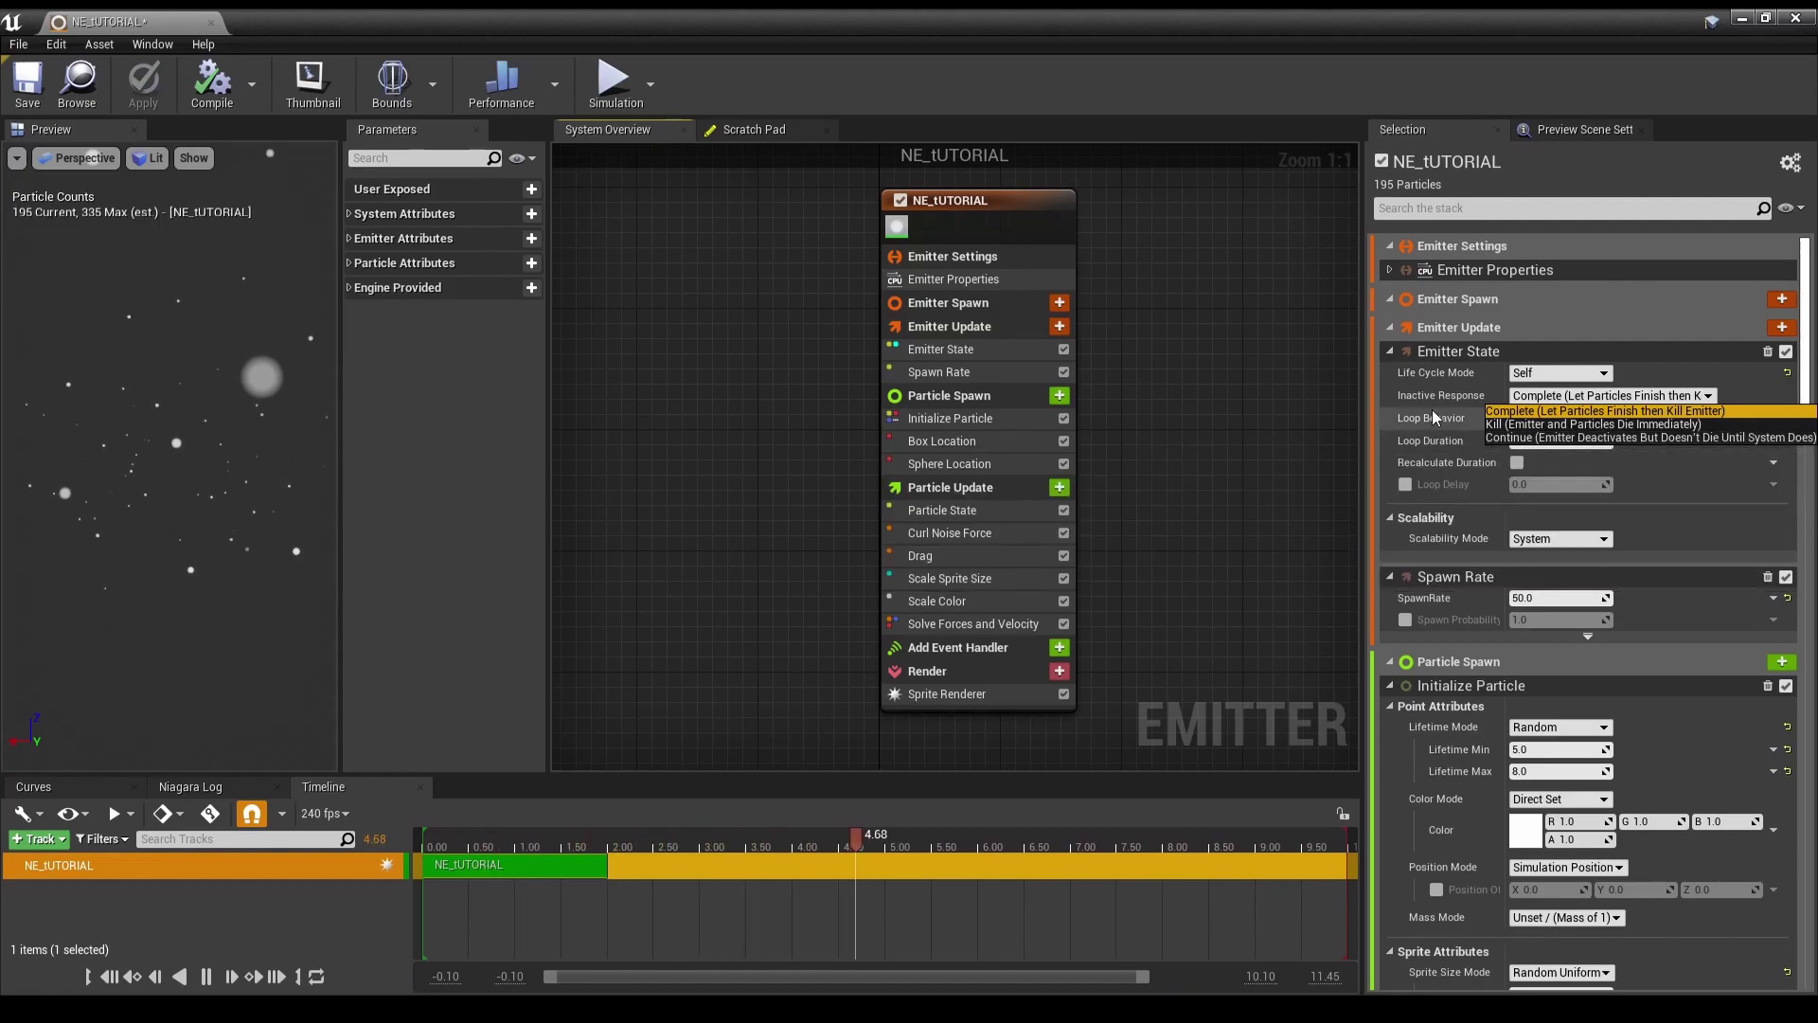
{"action": "left_click", "coordinate": [1395, 423]}
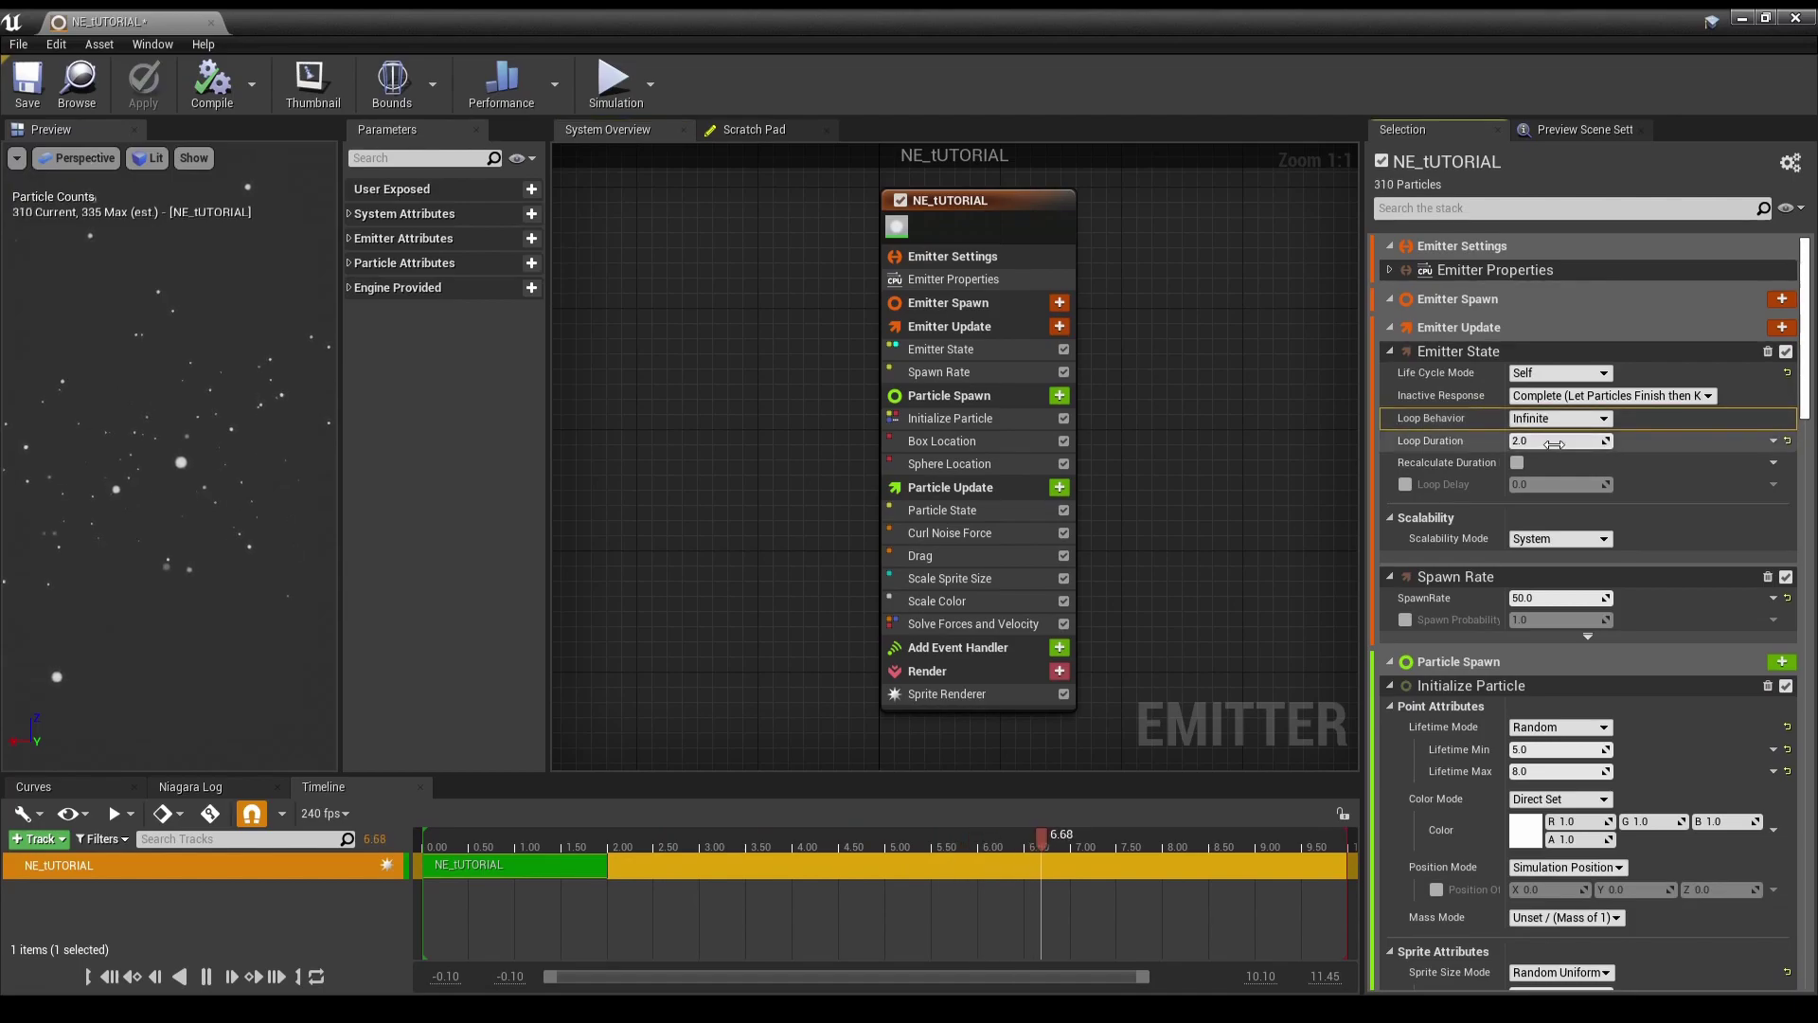
{"action": "left_click", "coordinate": [1560, 420]}
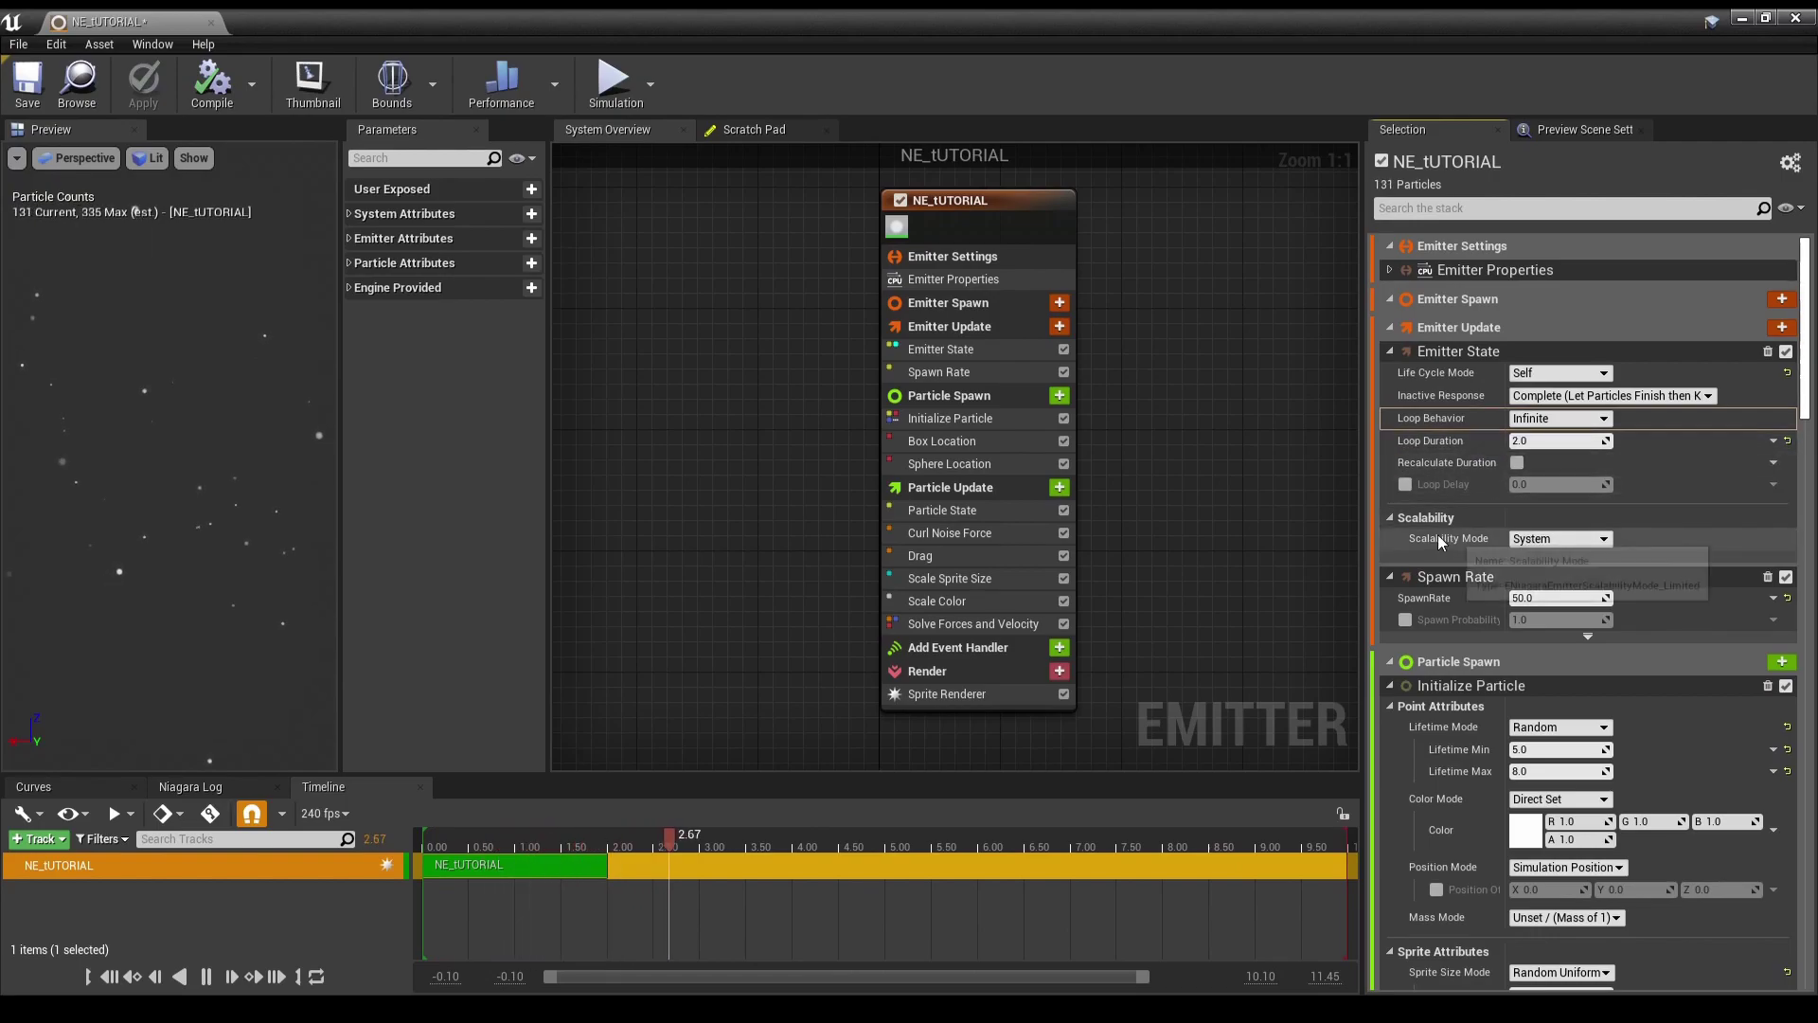
{"action": "left_click", "coordinate": [1553, 540]}
{"action": "left_click", "coordinate": [1549, 566]}
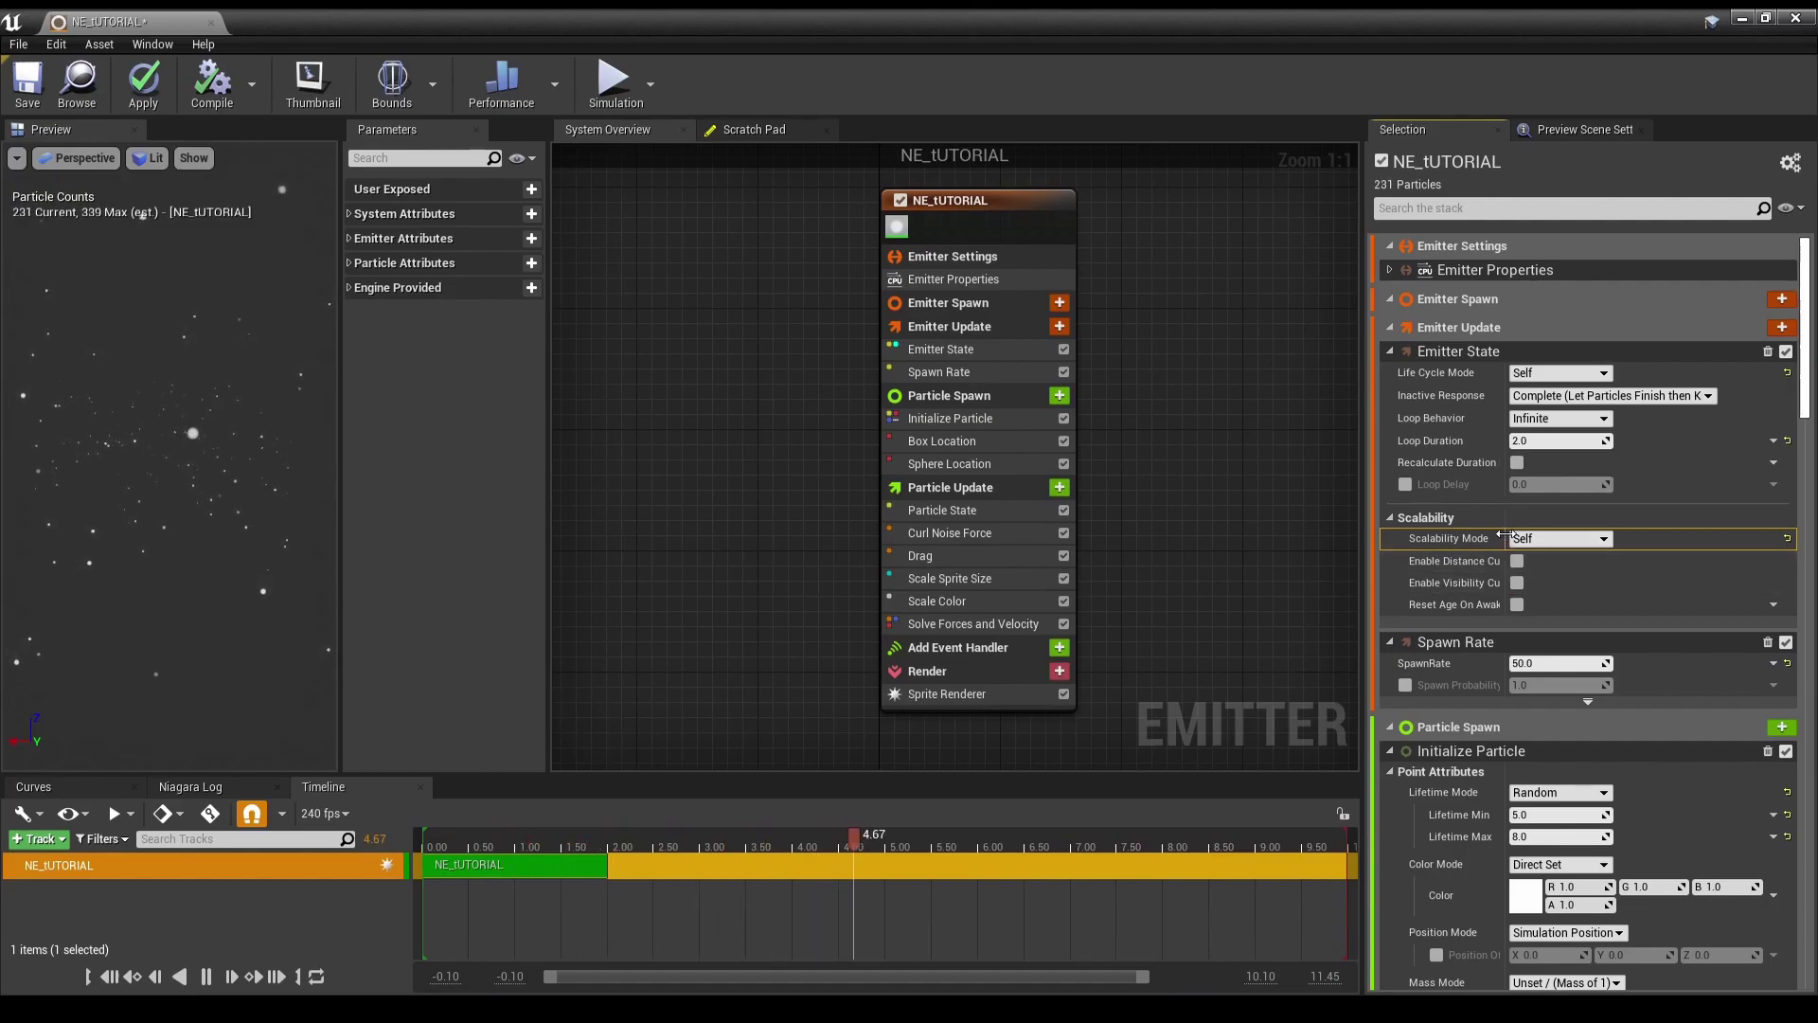
{"action": "left_click", "coordinate": [1539, 539]}
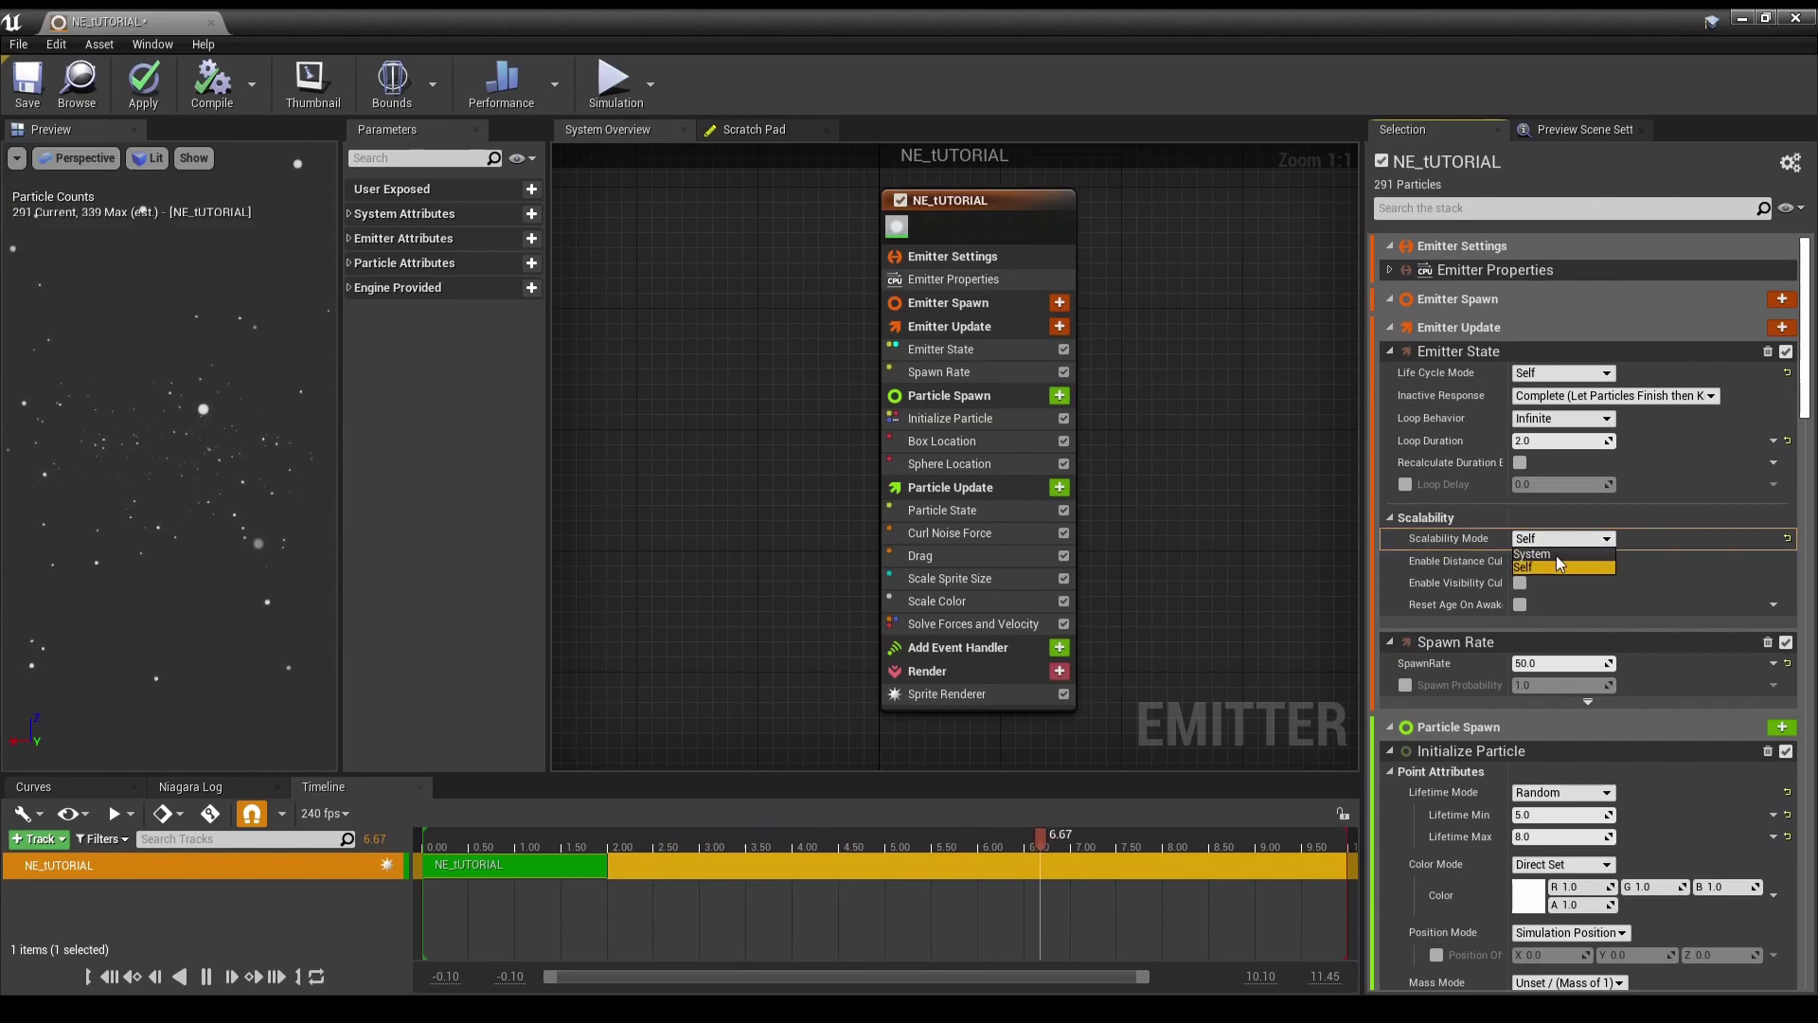
{"action": "left_click", "coordinate": [1534, 554]}
{"action": "left_click_drag", "start_coordinate": [1506, 539], "coordinate": [1538, 539]}
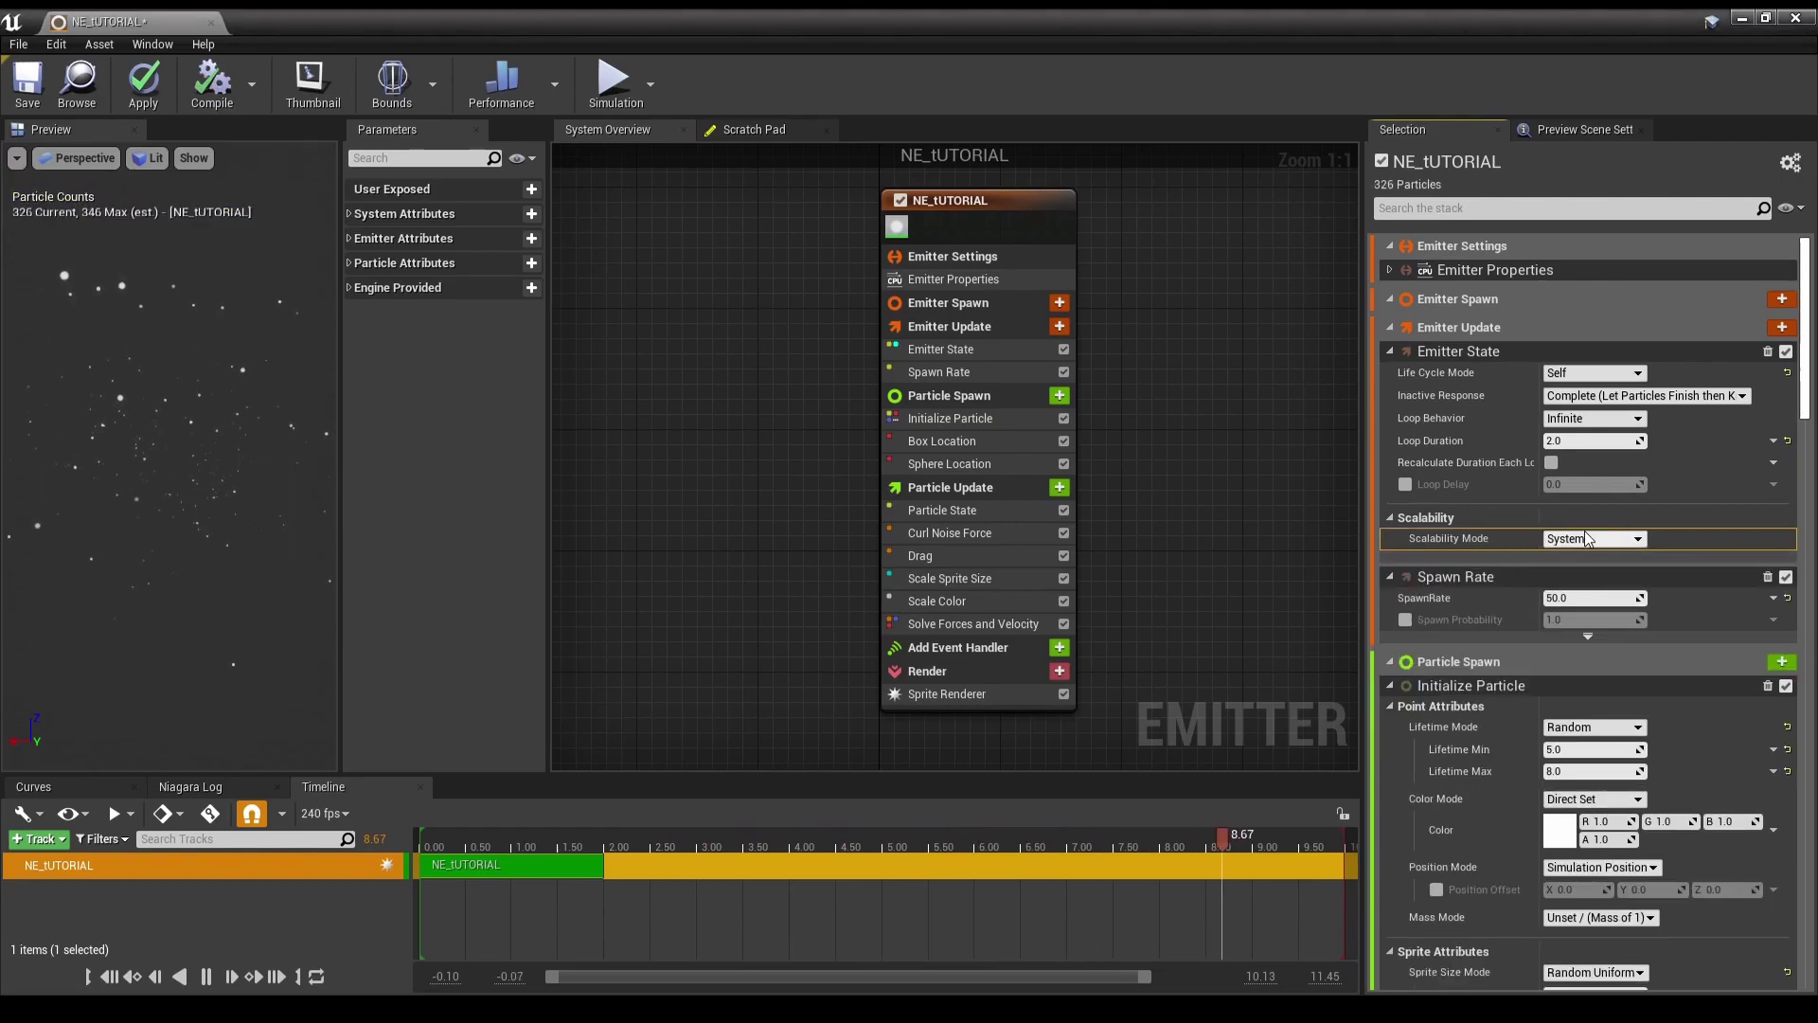
{"action": "left_click", "coordinate": [1591, 539]}
{"action": "left_click", "coordinate": [1589, 567]}
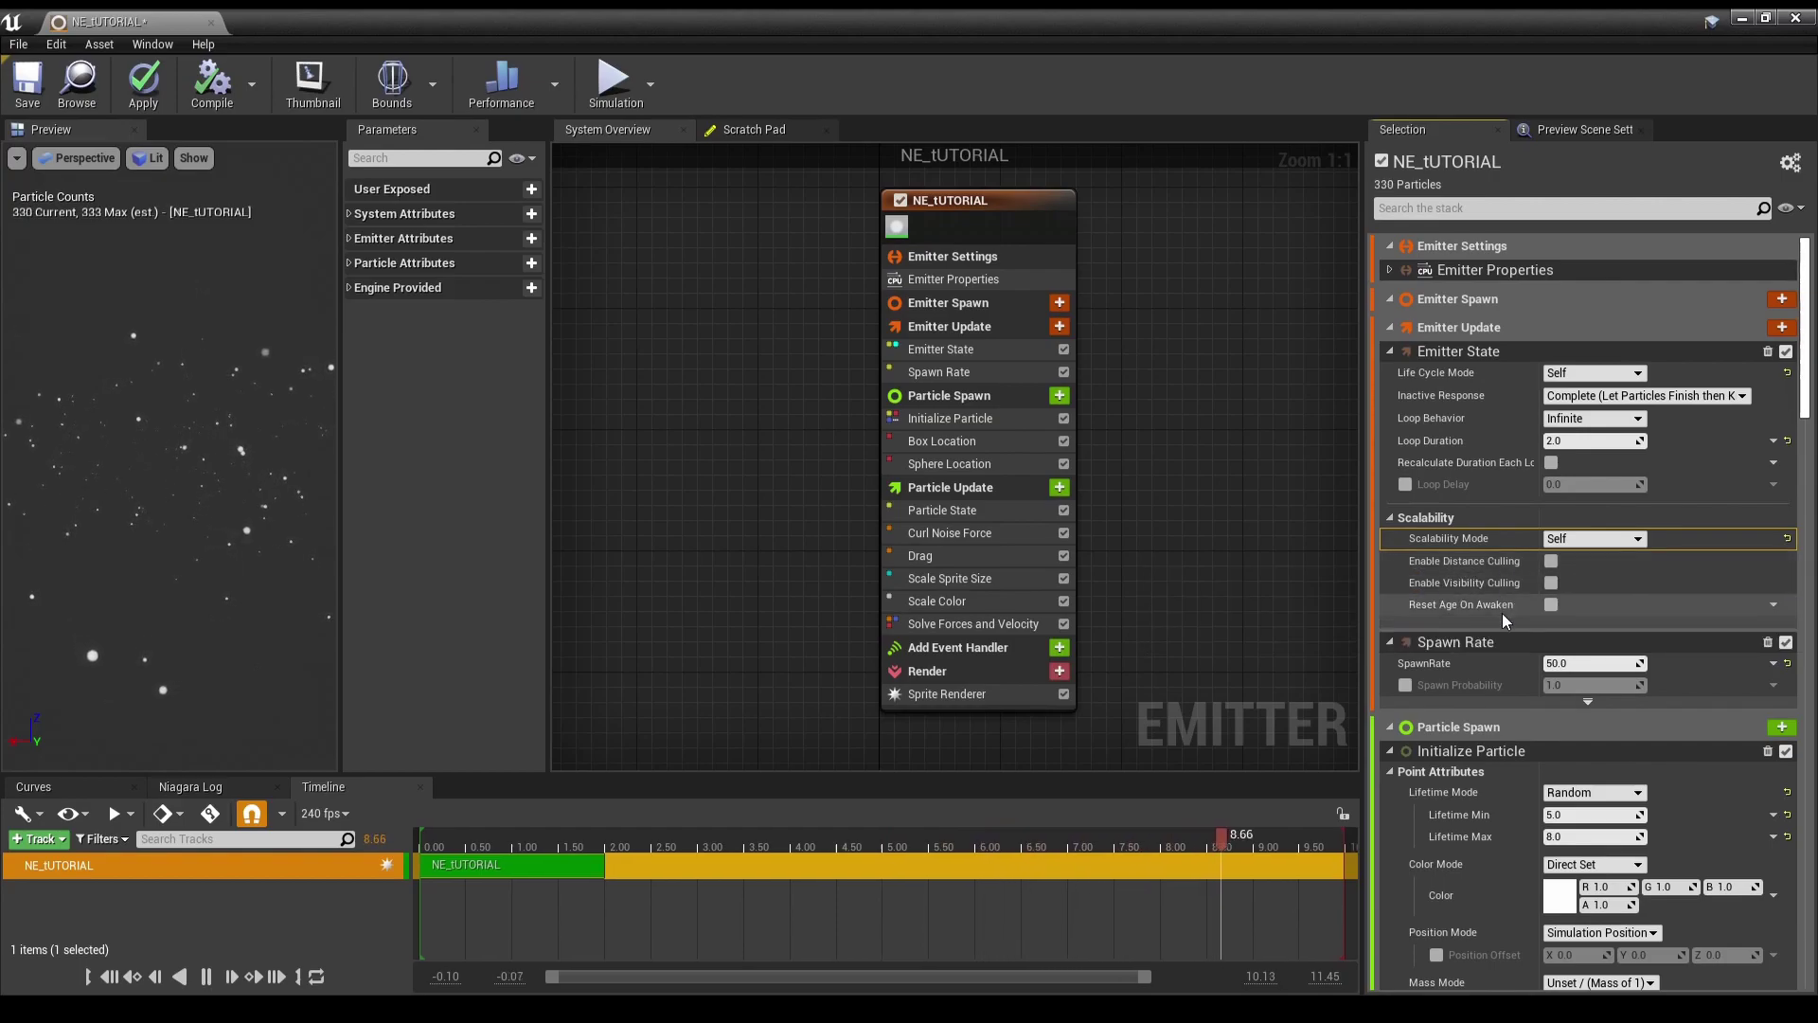
{"action": "left_click", "coordinate": [1586, 539]}
{"action": "left_click", "coordinate": [1578, 555]}
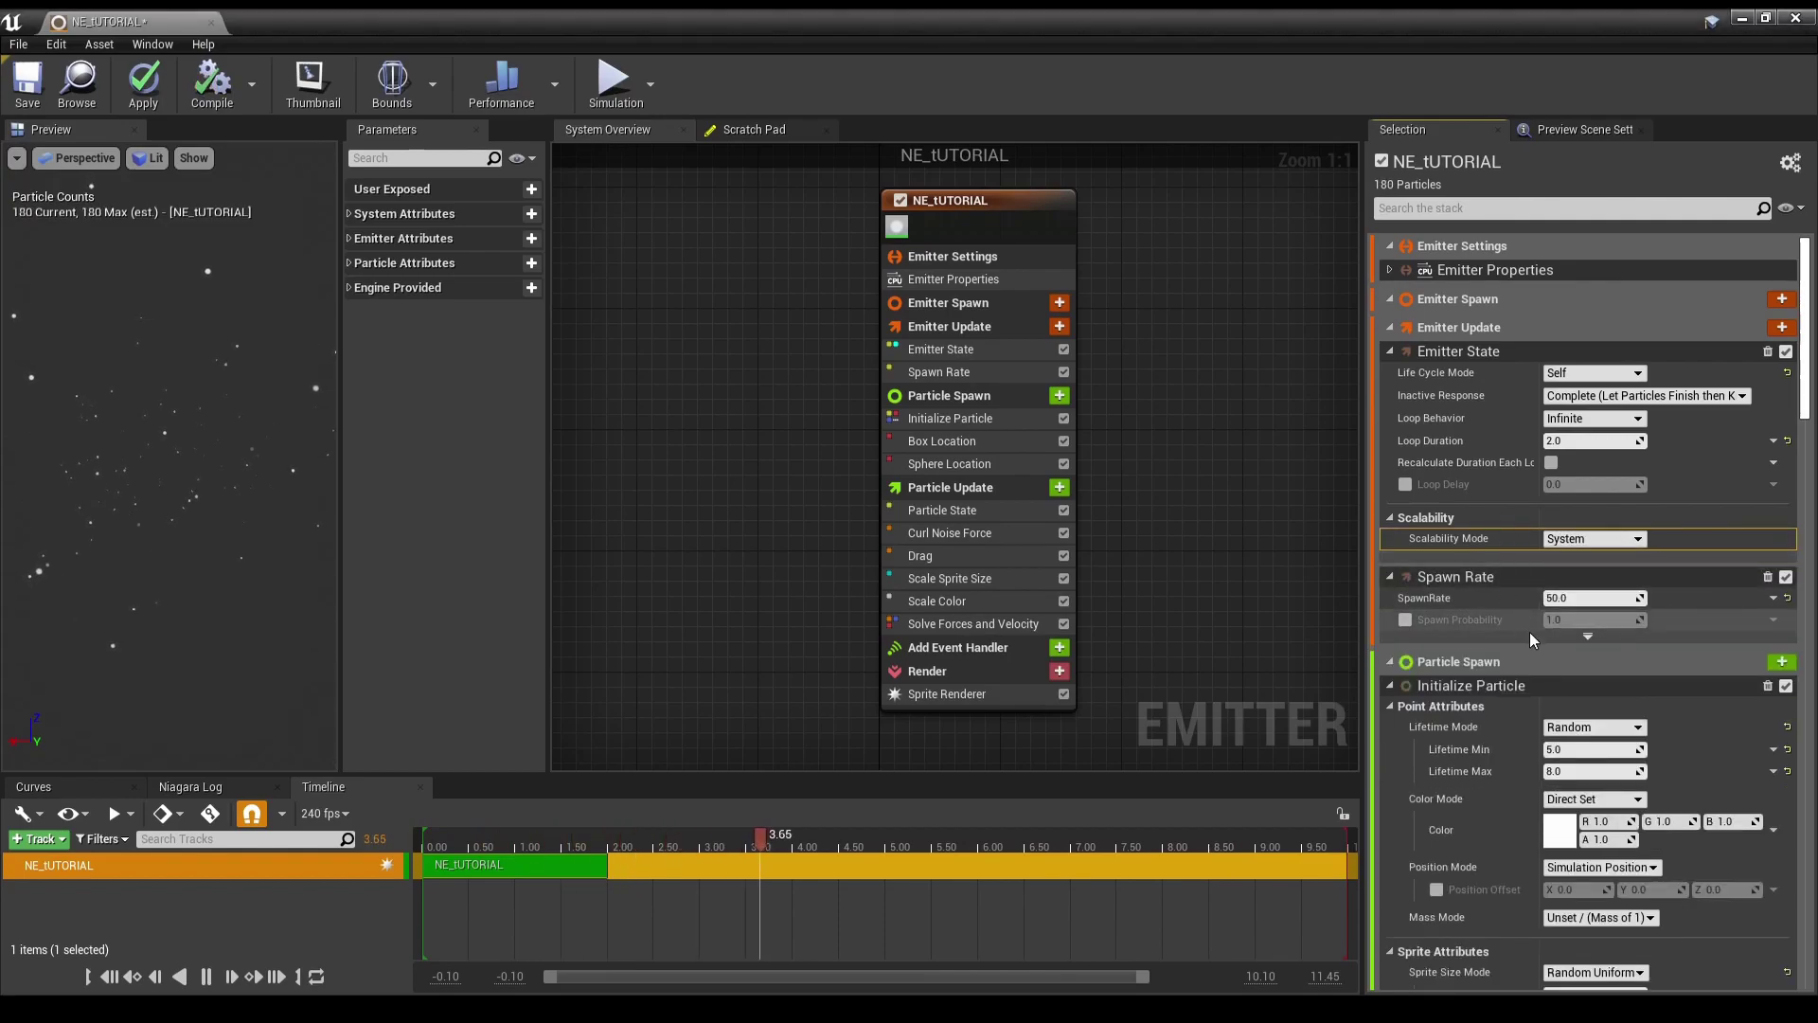
{"action": "left_click", "coordinate": [1585, 637]}
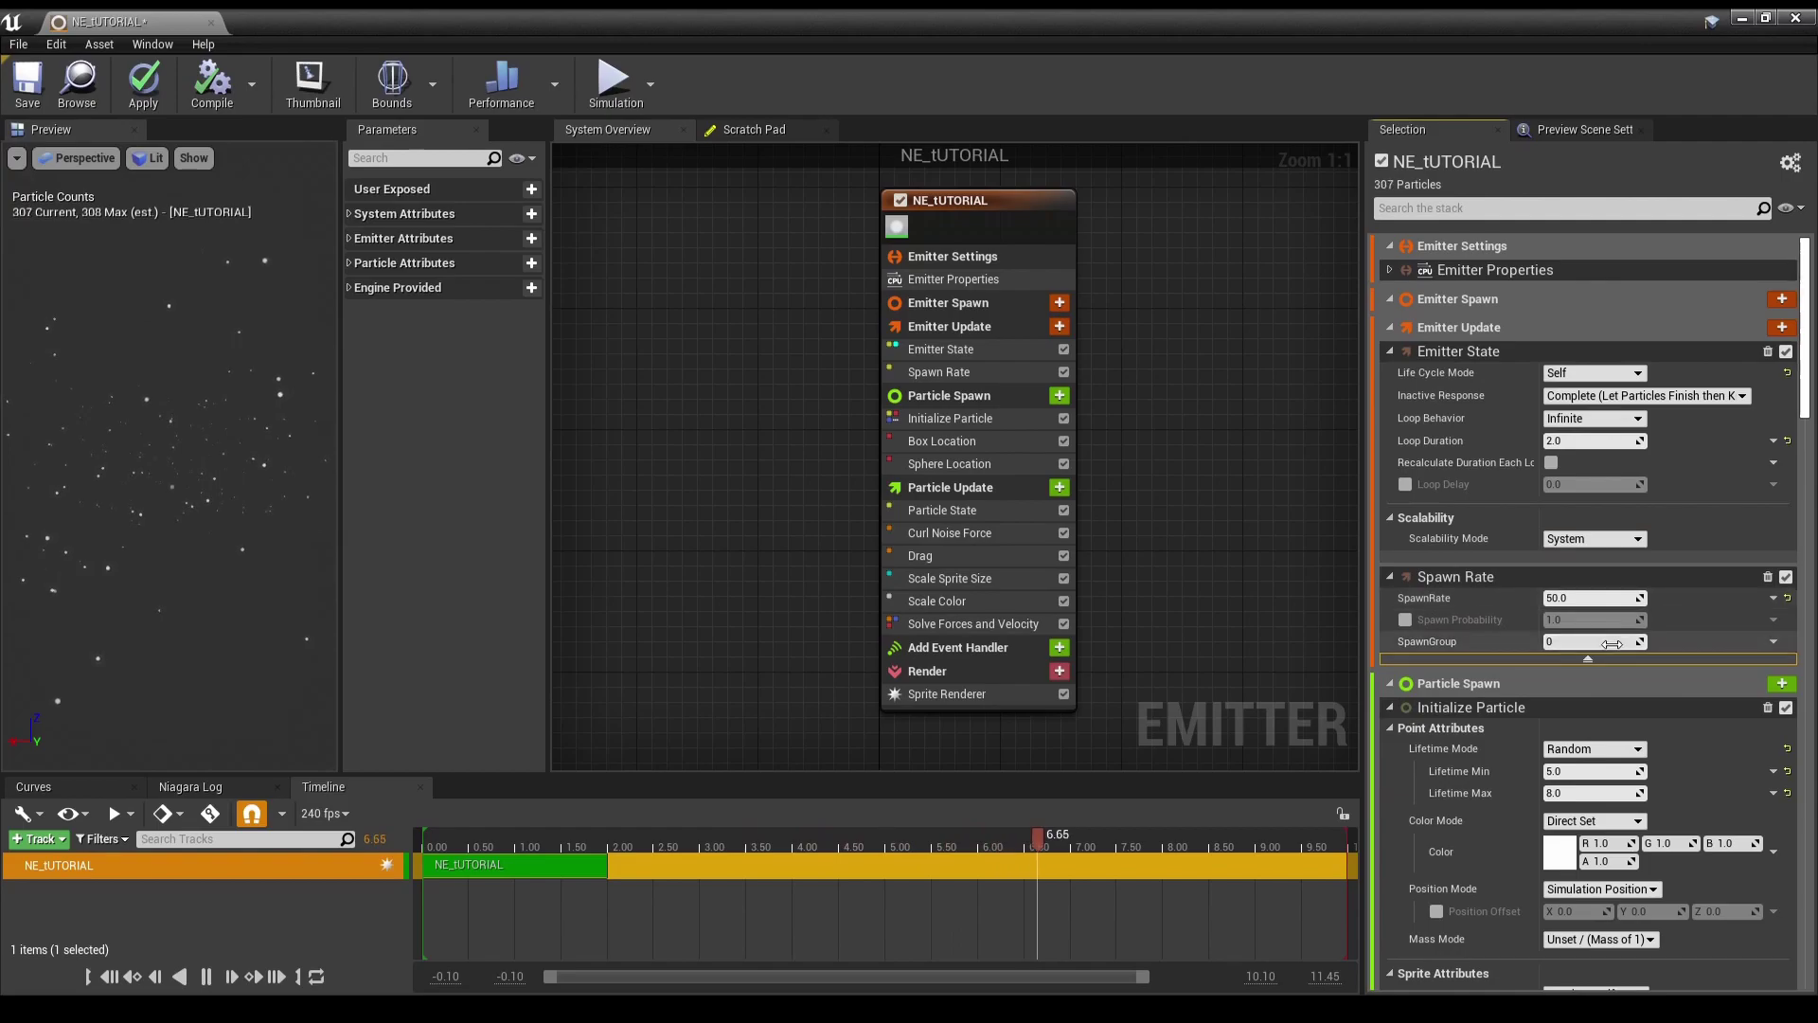
{"action": "left_click", "coordinate": [1788, 598]}
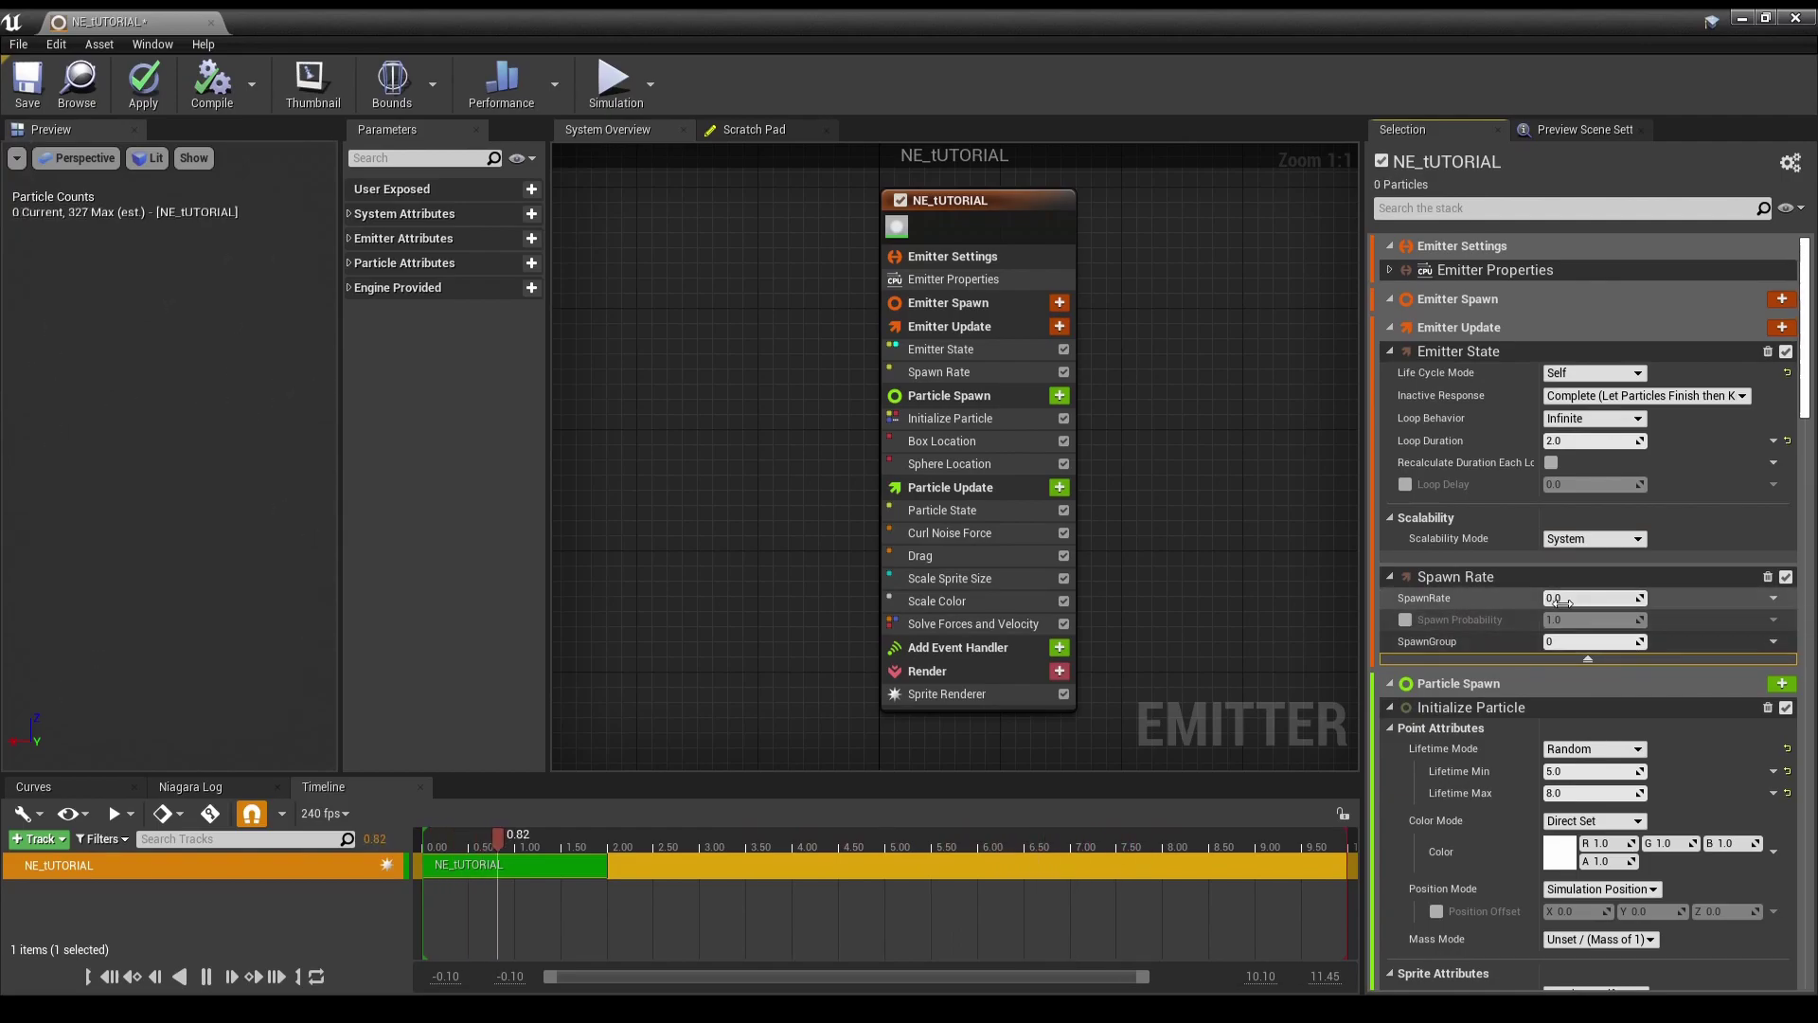
{"action": "key", "text": "ctrl+z"}
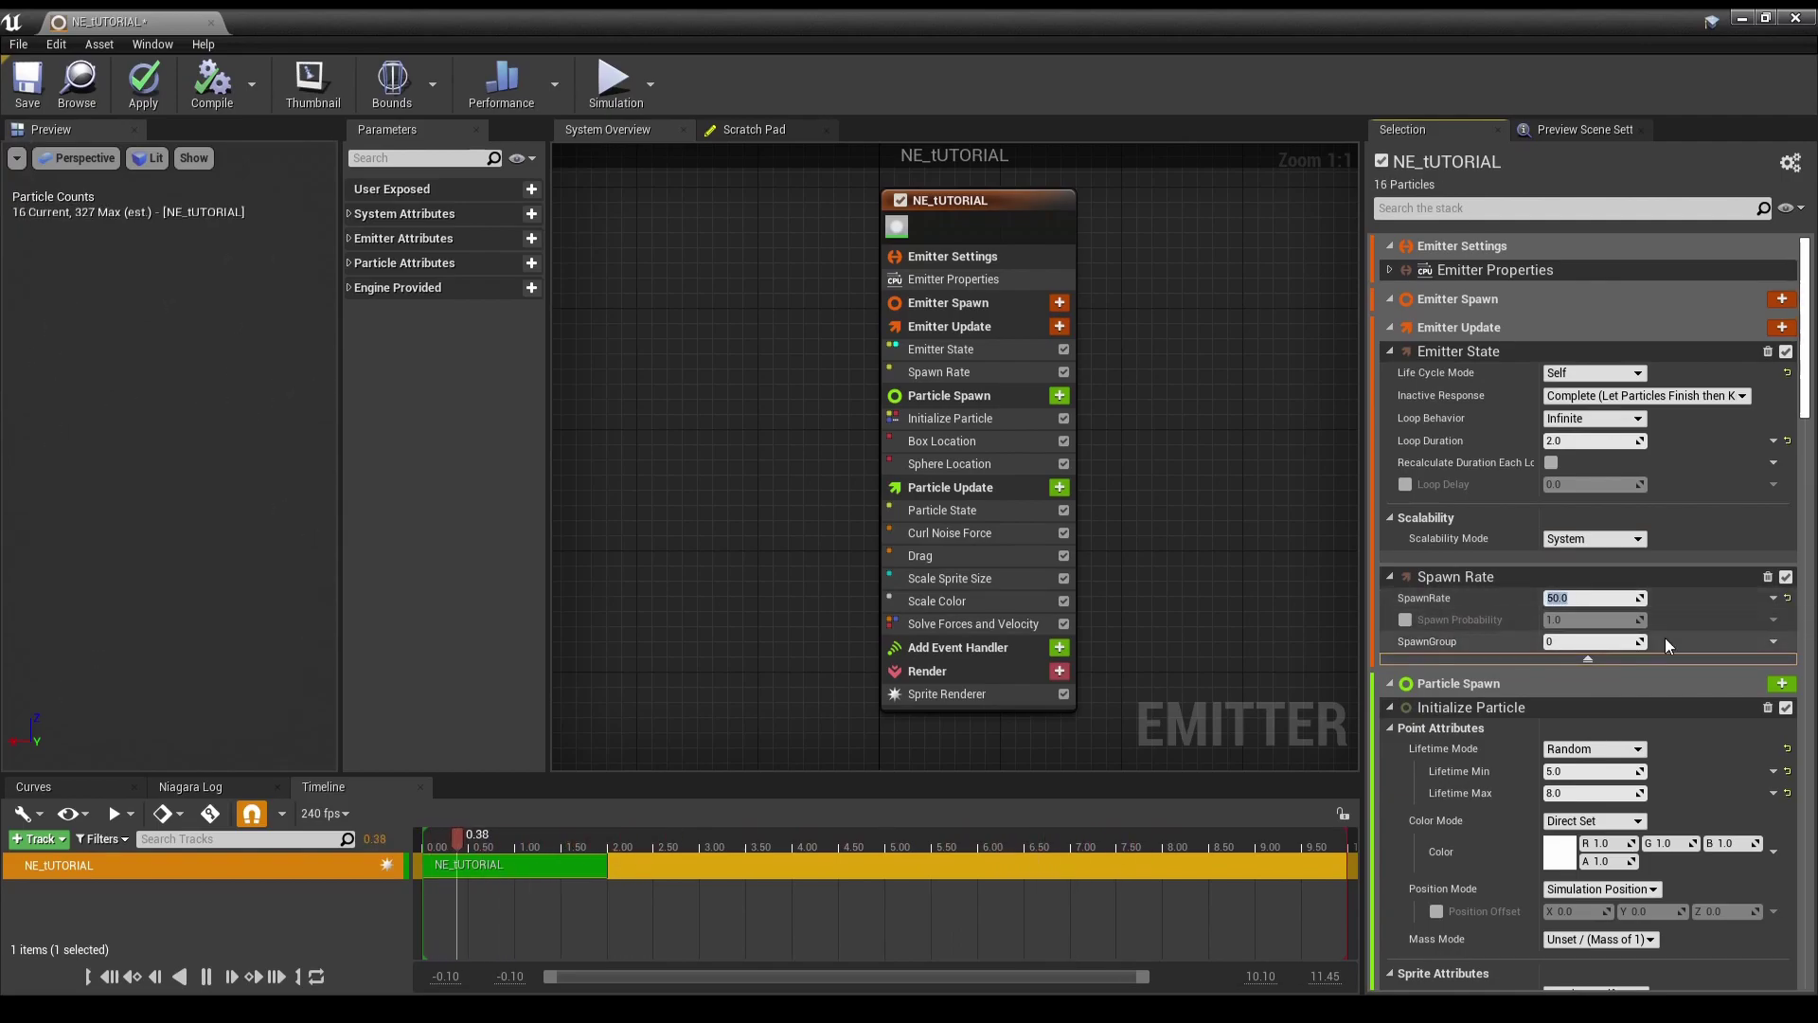
{"action": "scroll", "coordinate": [1650, 696], "scroll_direction": "down", "scroll_amount": 6}
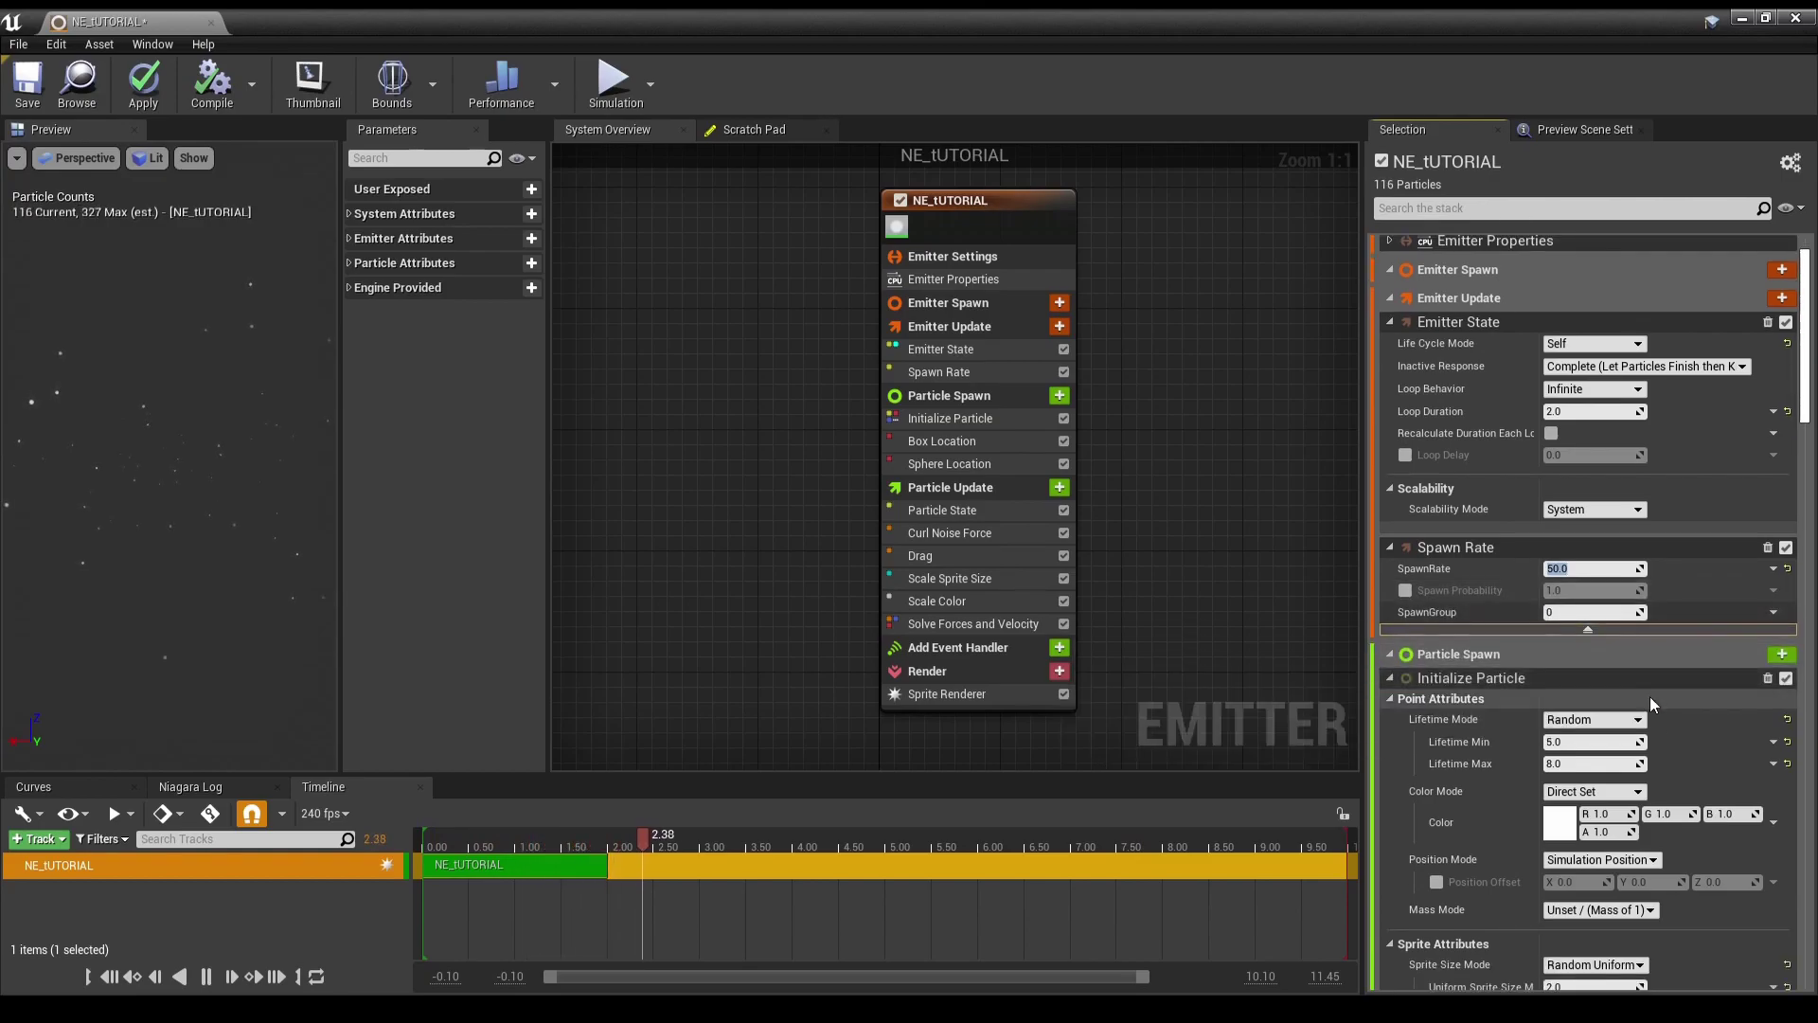
{"action": "scroll", "coordinate": [1517, 507], "scroll_direction": "down", "scroll_amount": 2}
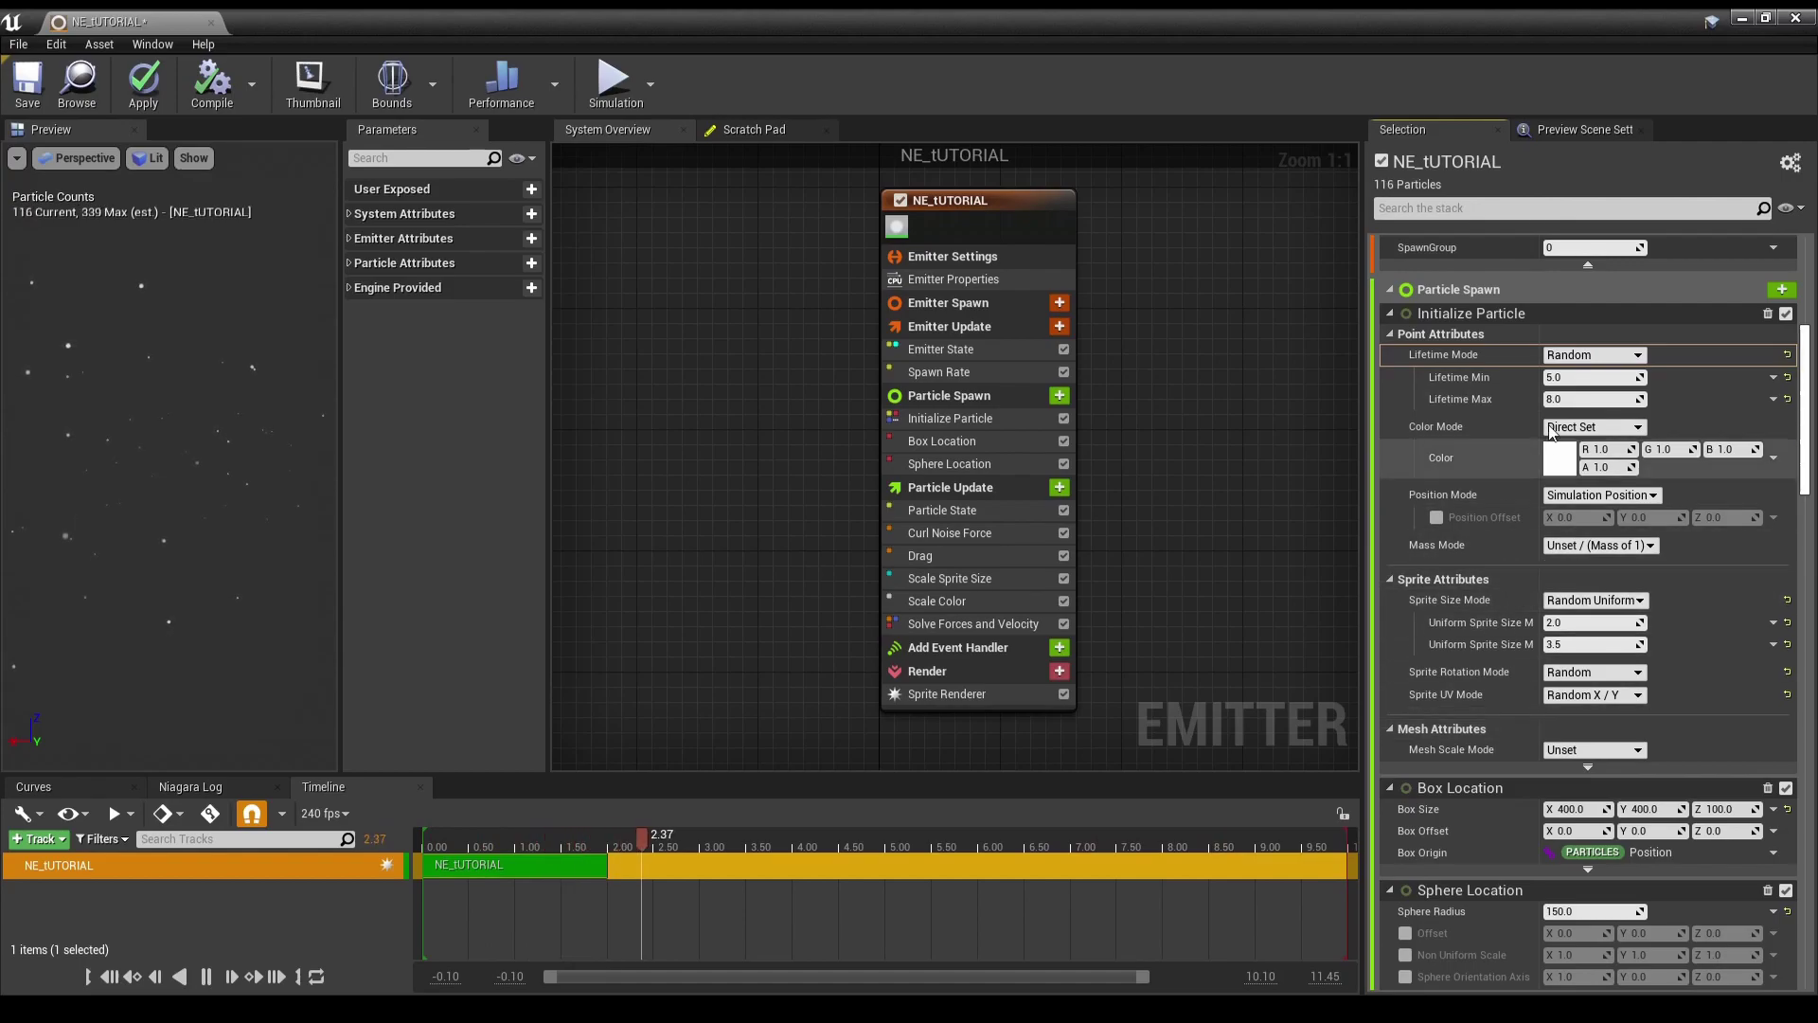
{"action": "left_click", "coordinate": [1615, 362]}
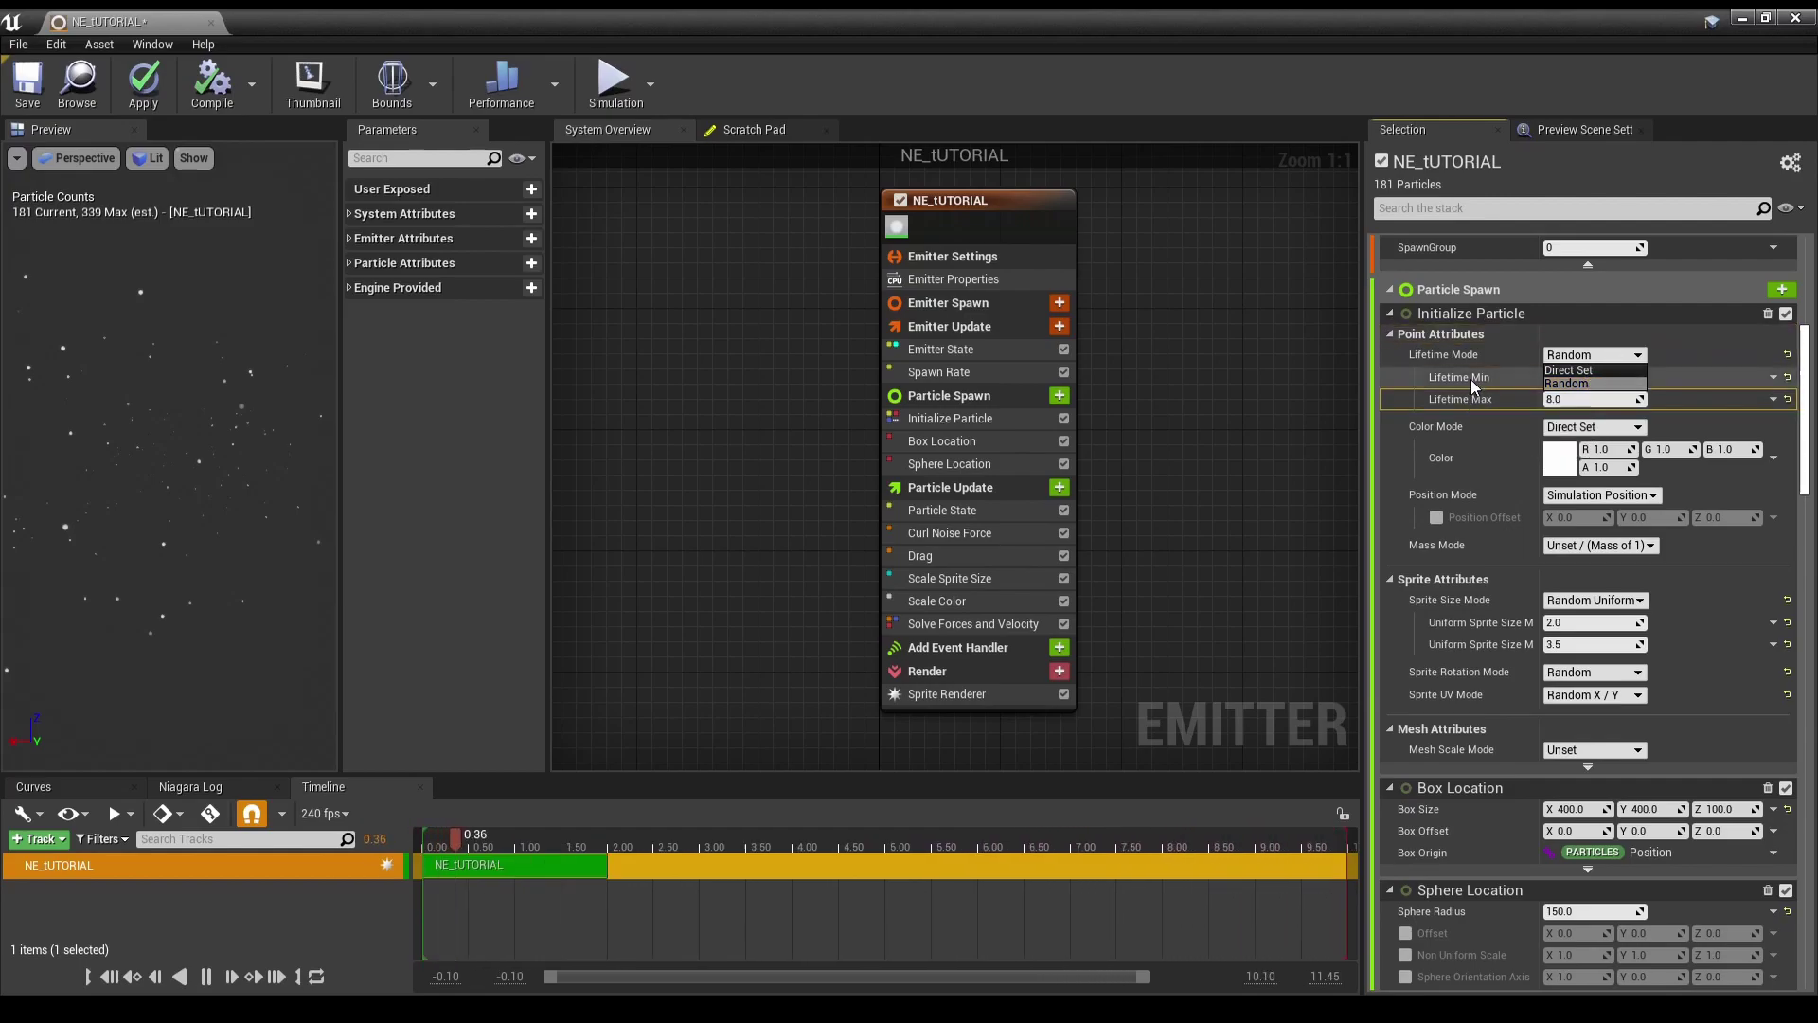
{"action": "left_click", "coordinate": [1568, 370]}
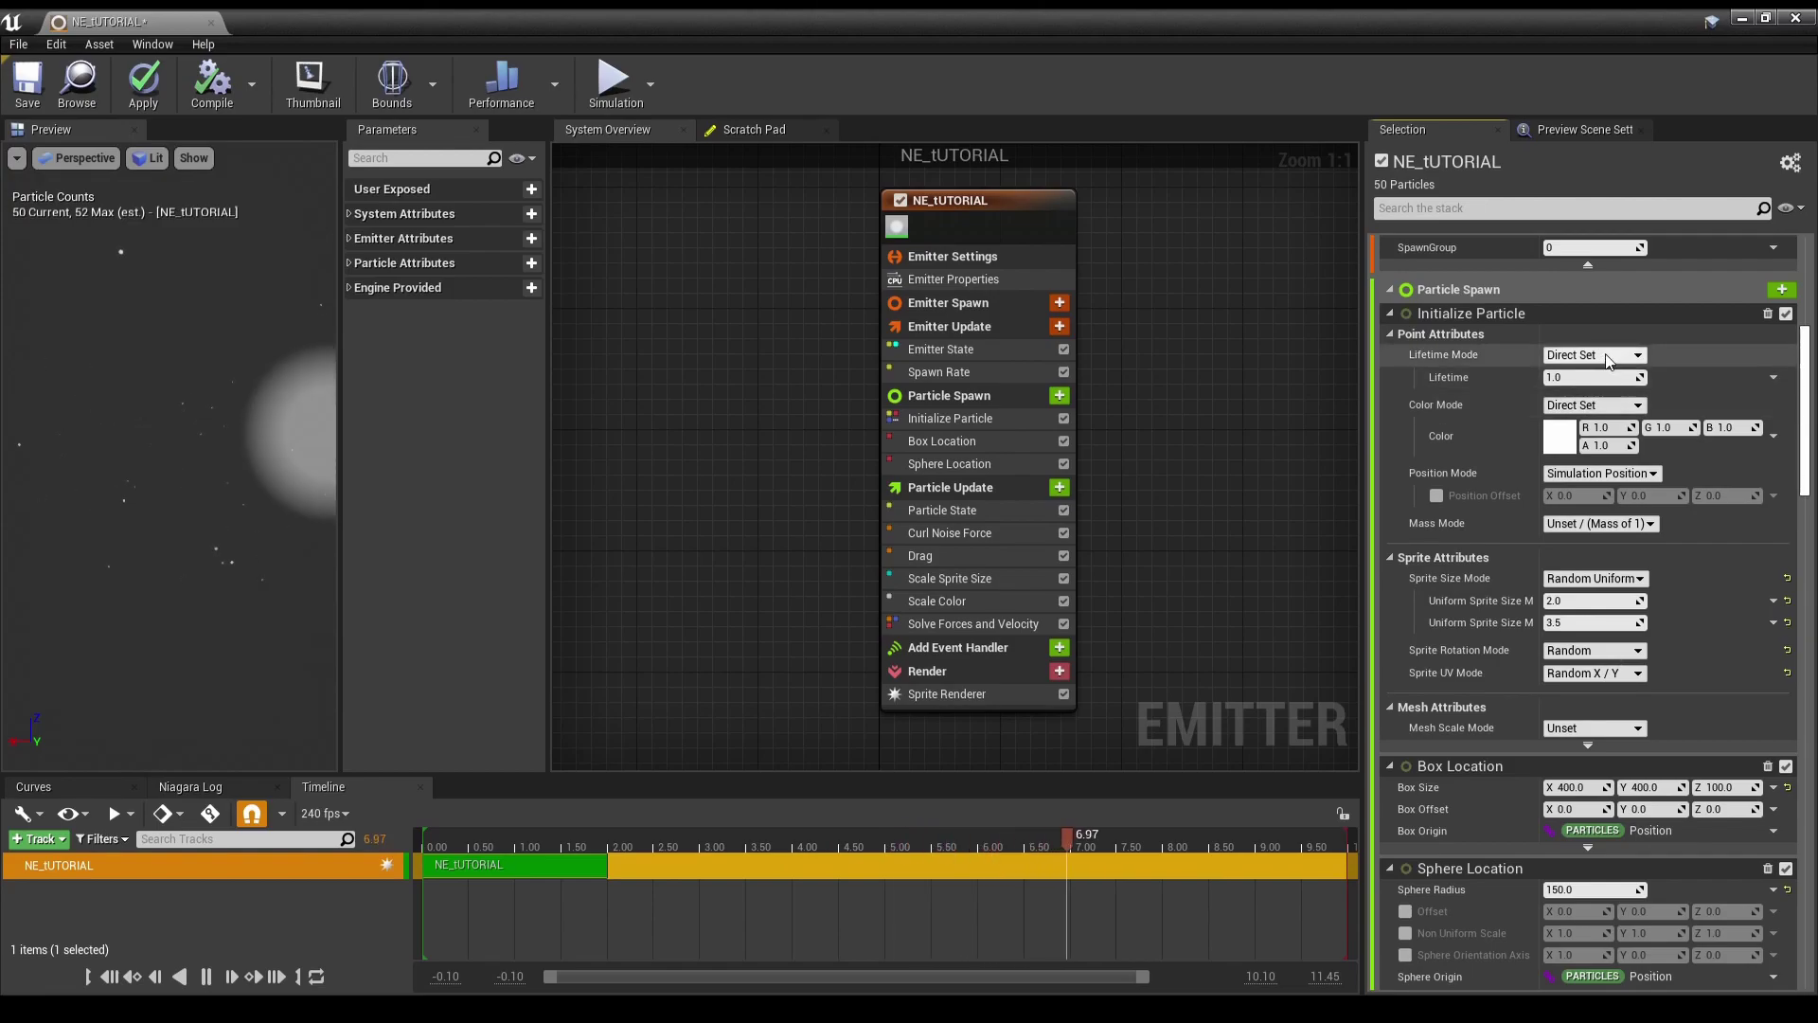
{"action": "key", "text": "ctrl+z"}
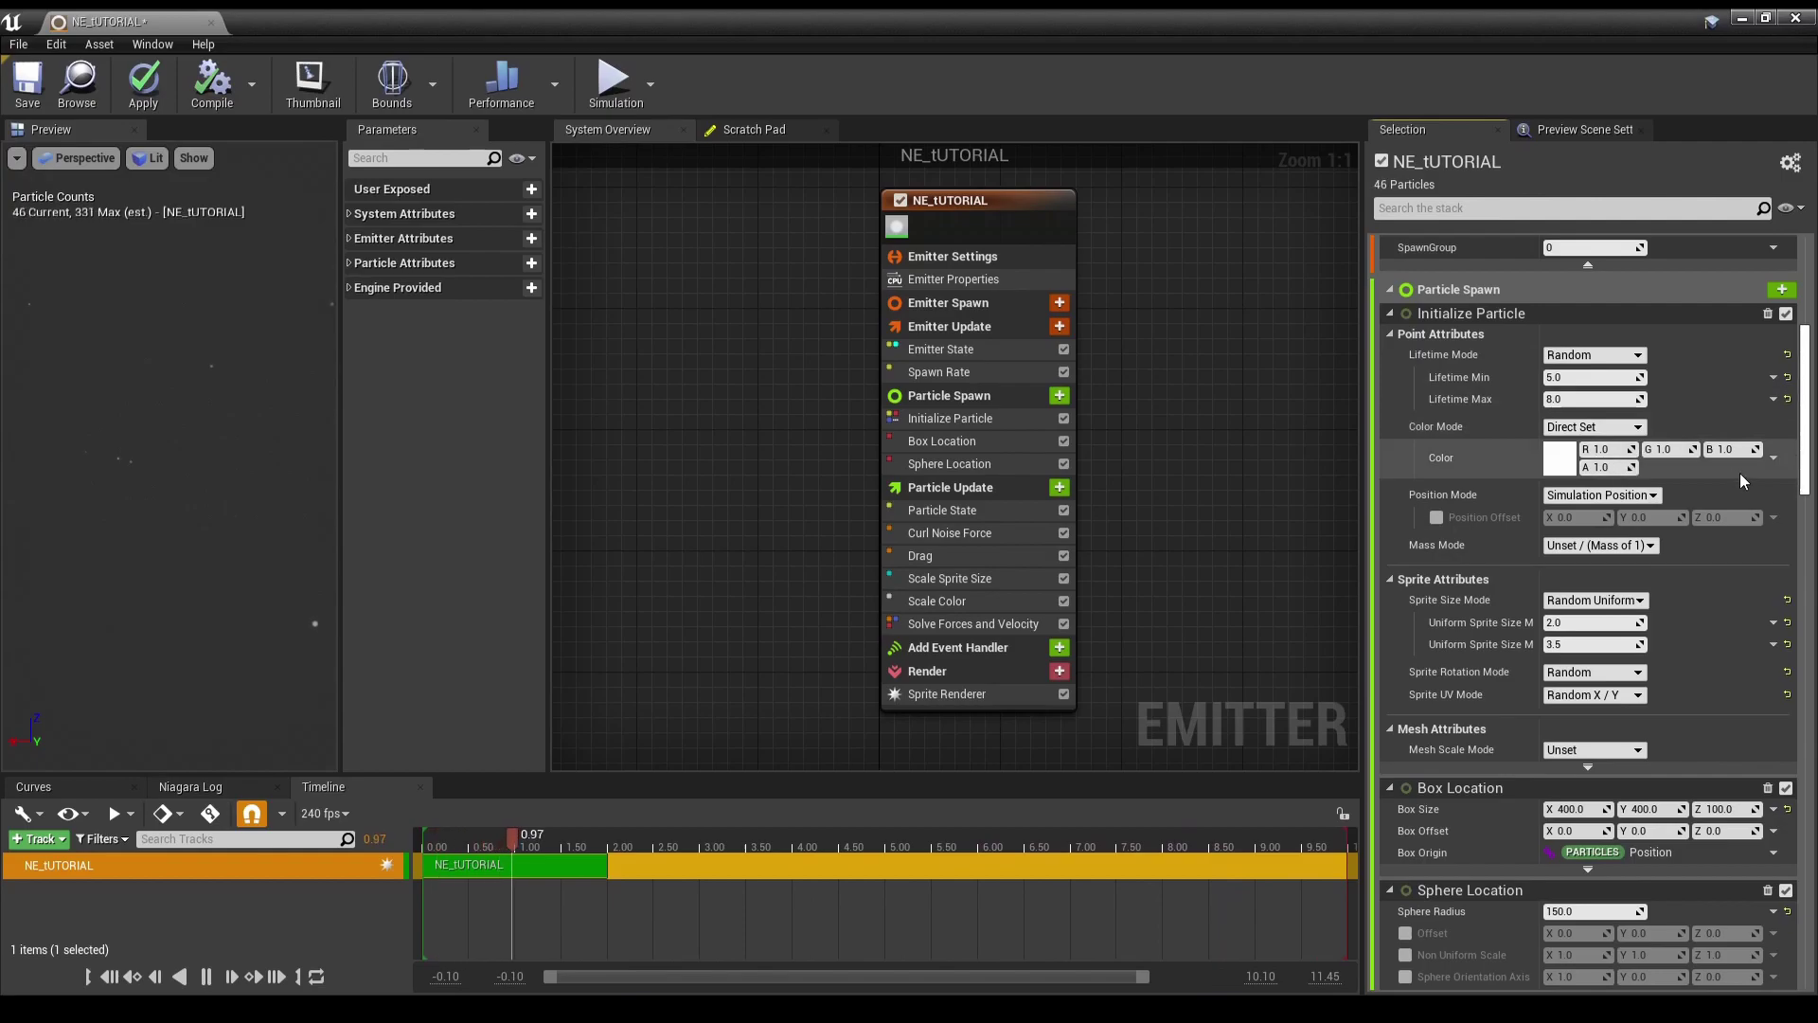
- Keep a direct particle colour and set it to a light purple
{"action": "left_click", "coordinate": [1635, 429]}
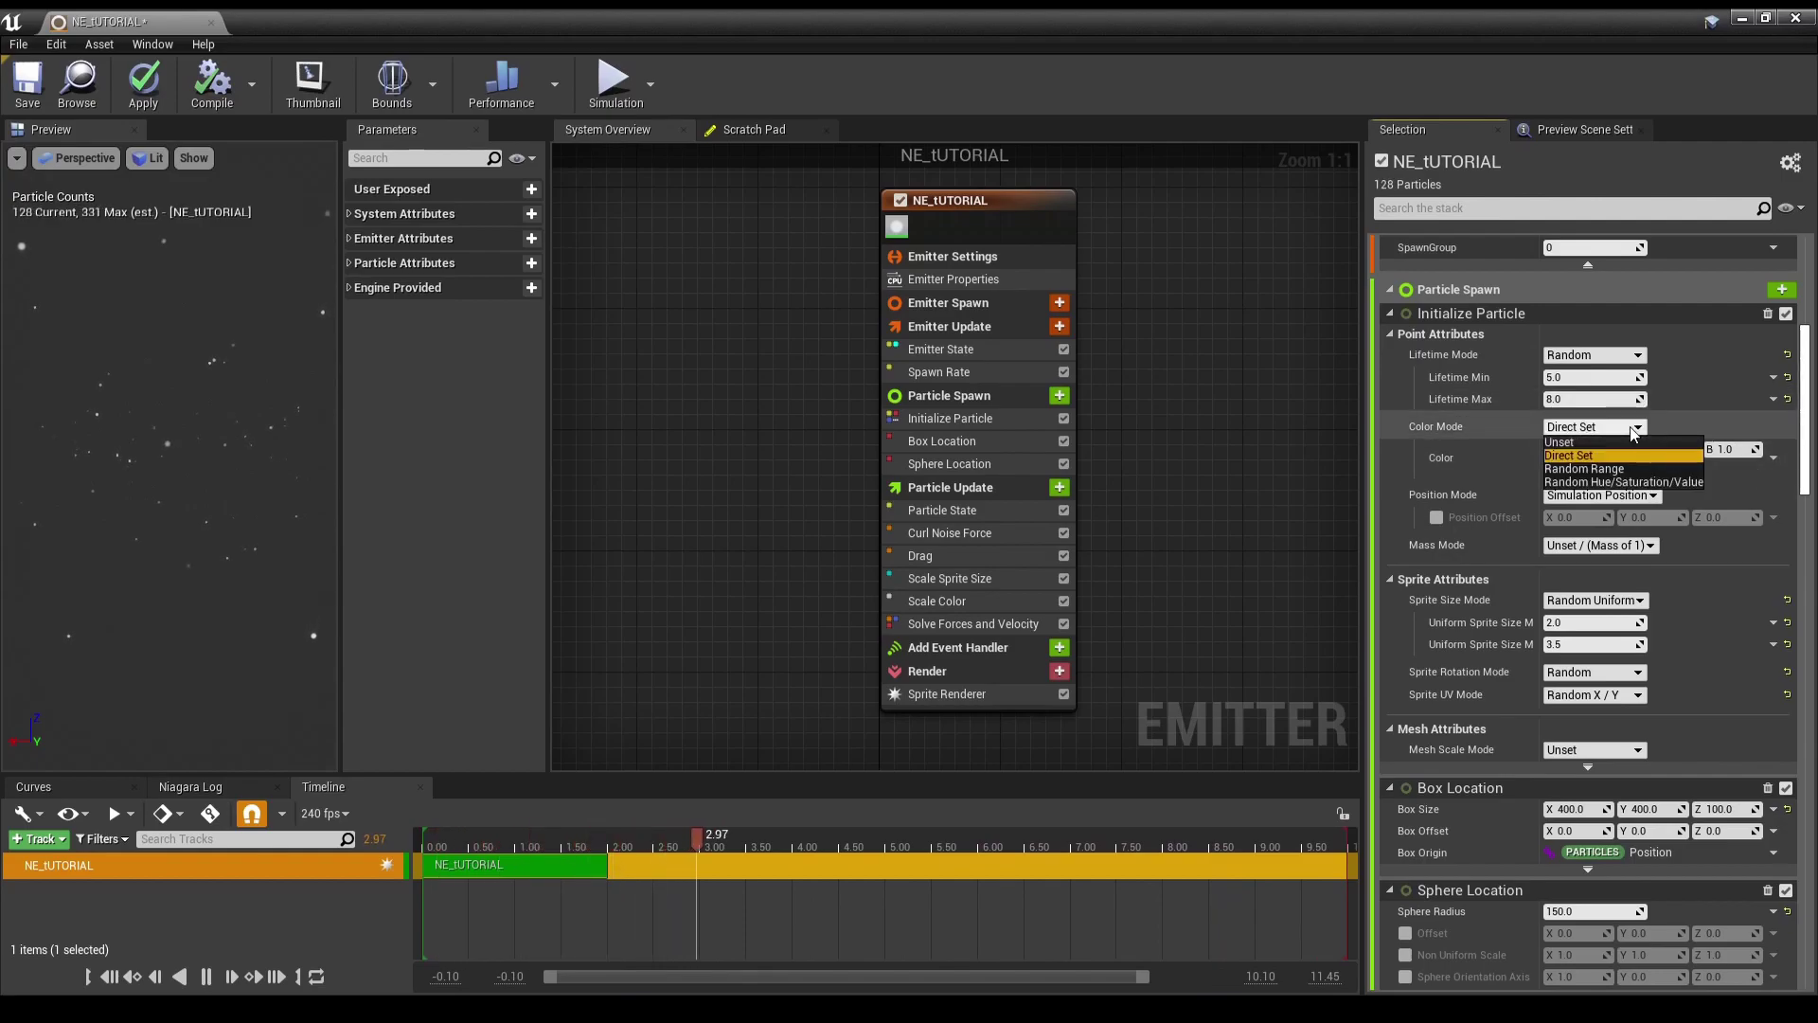
{"action": "left_click", "coordinate": [1634, 431]}
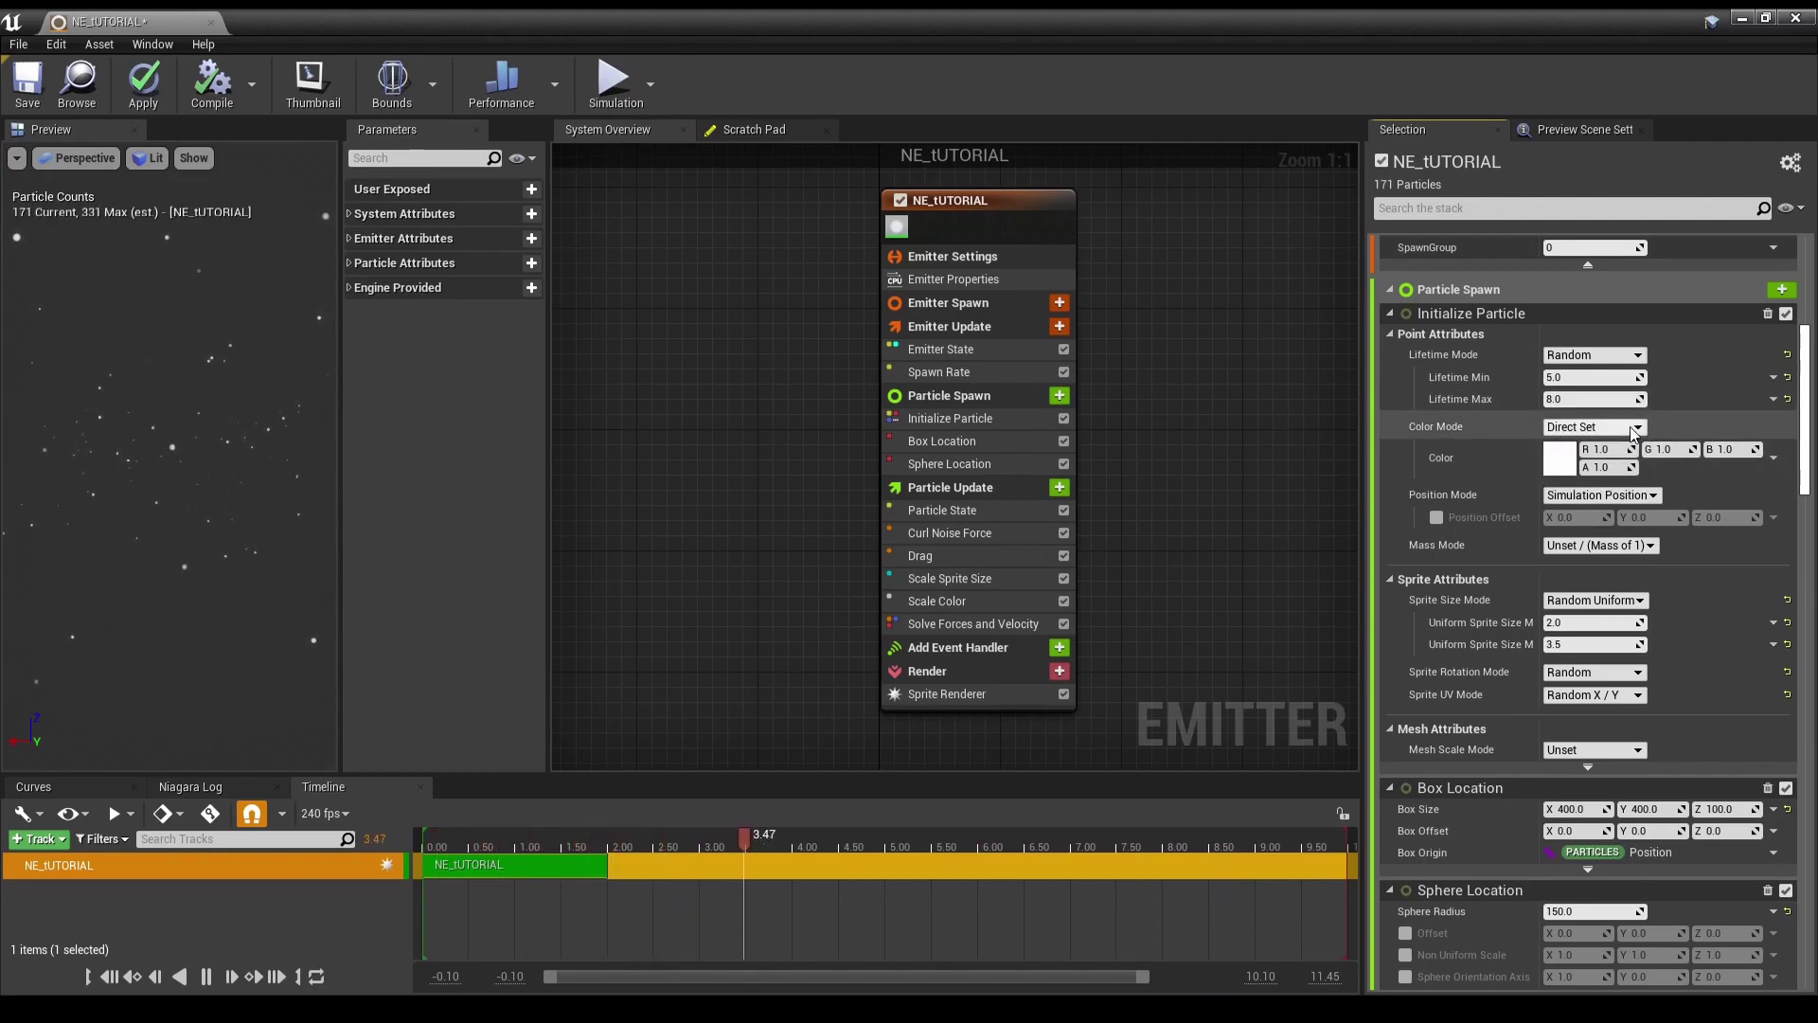
{"action": "left_click", "coordinate": [1558, 464]}
{"action": "left_click_drag", "start_coordinate": [1242, 571], "coordinate": [1268, 562]}
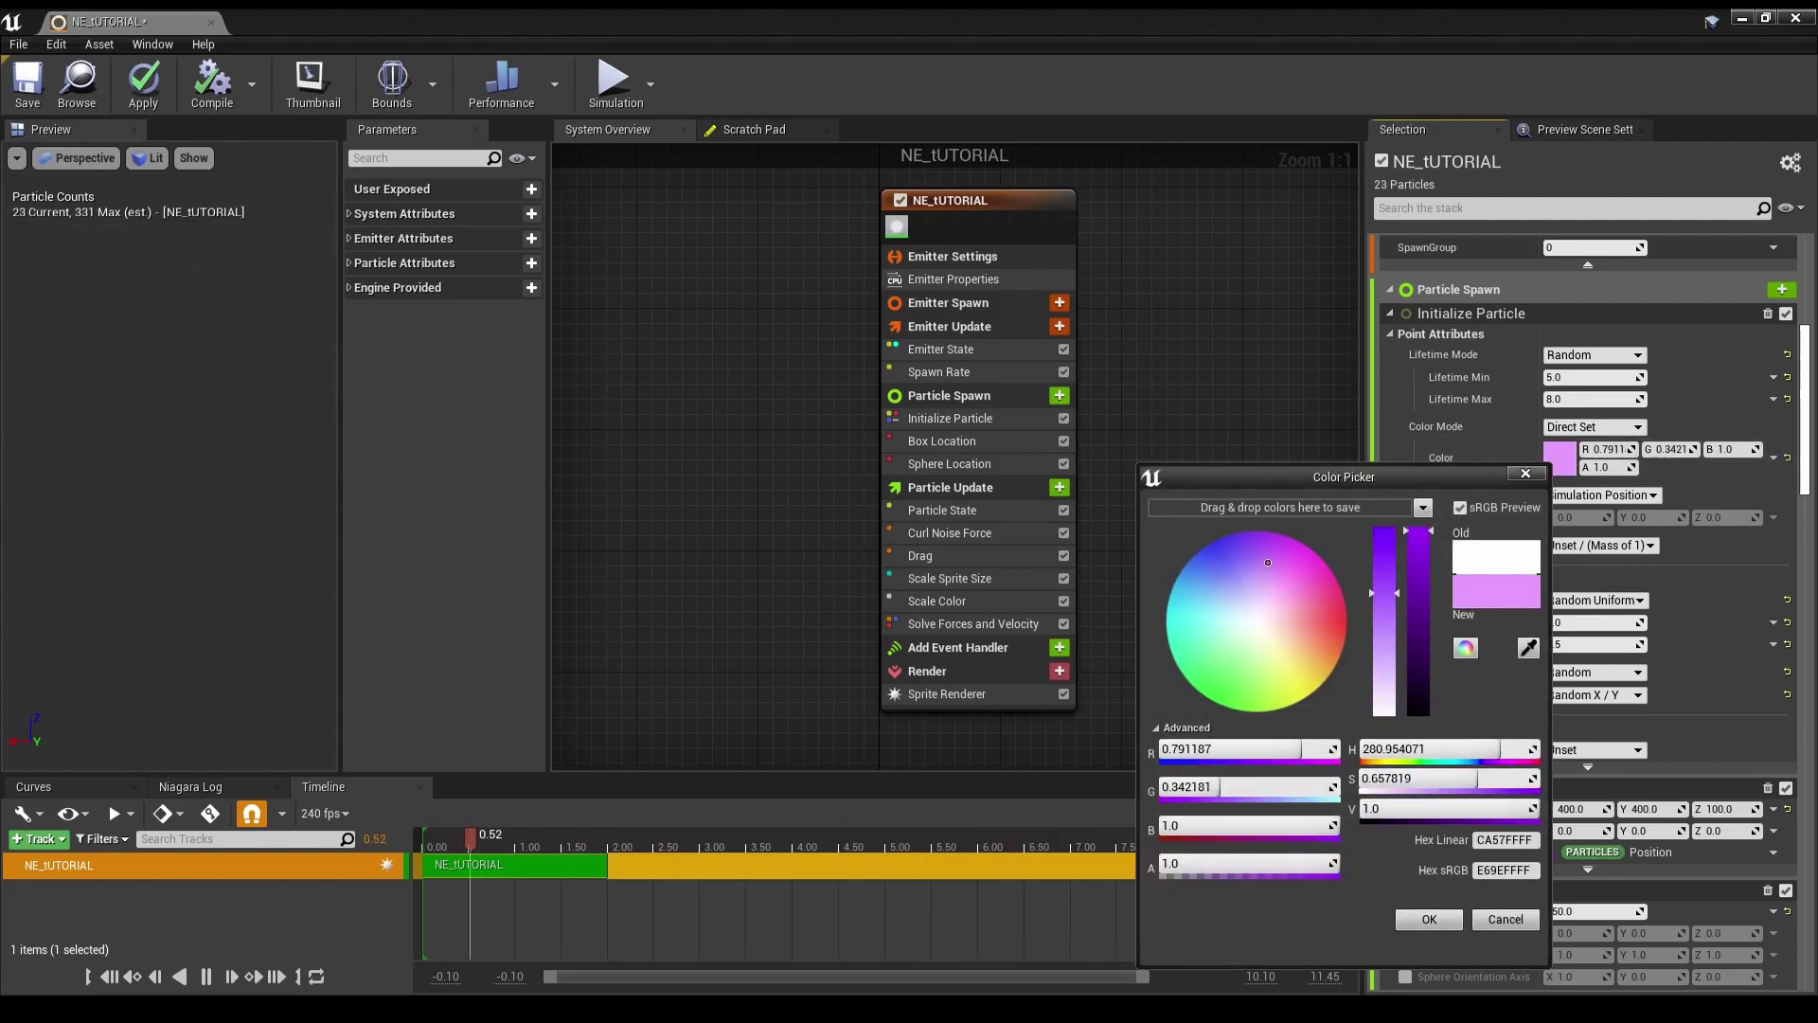
{"action": "left_click", "coordinate": [1415, 921]}
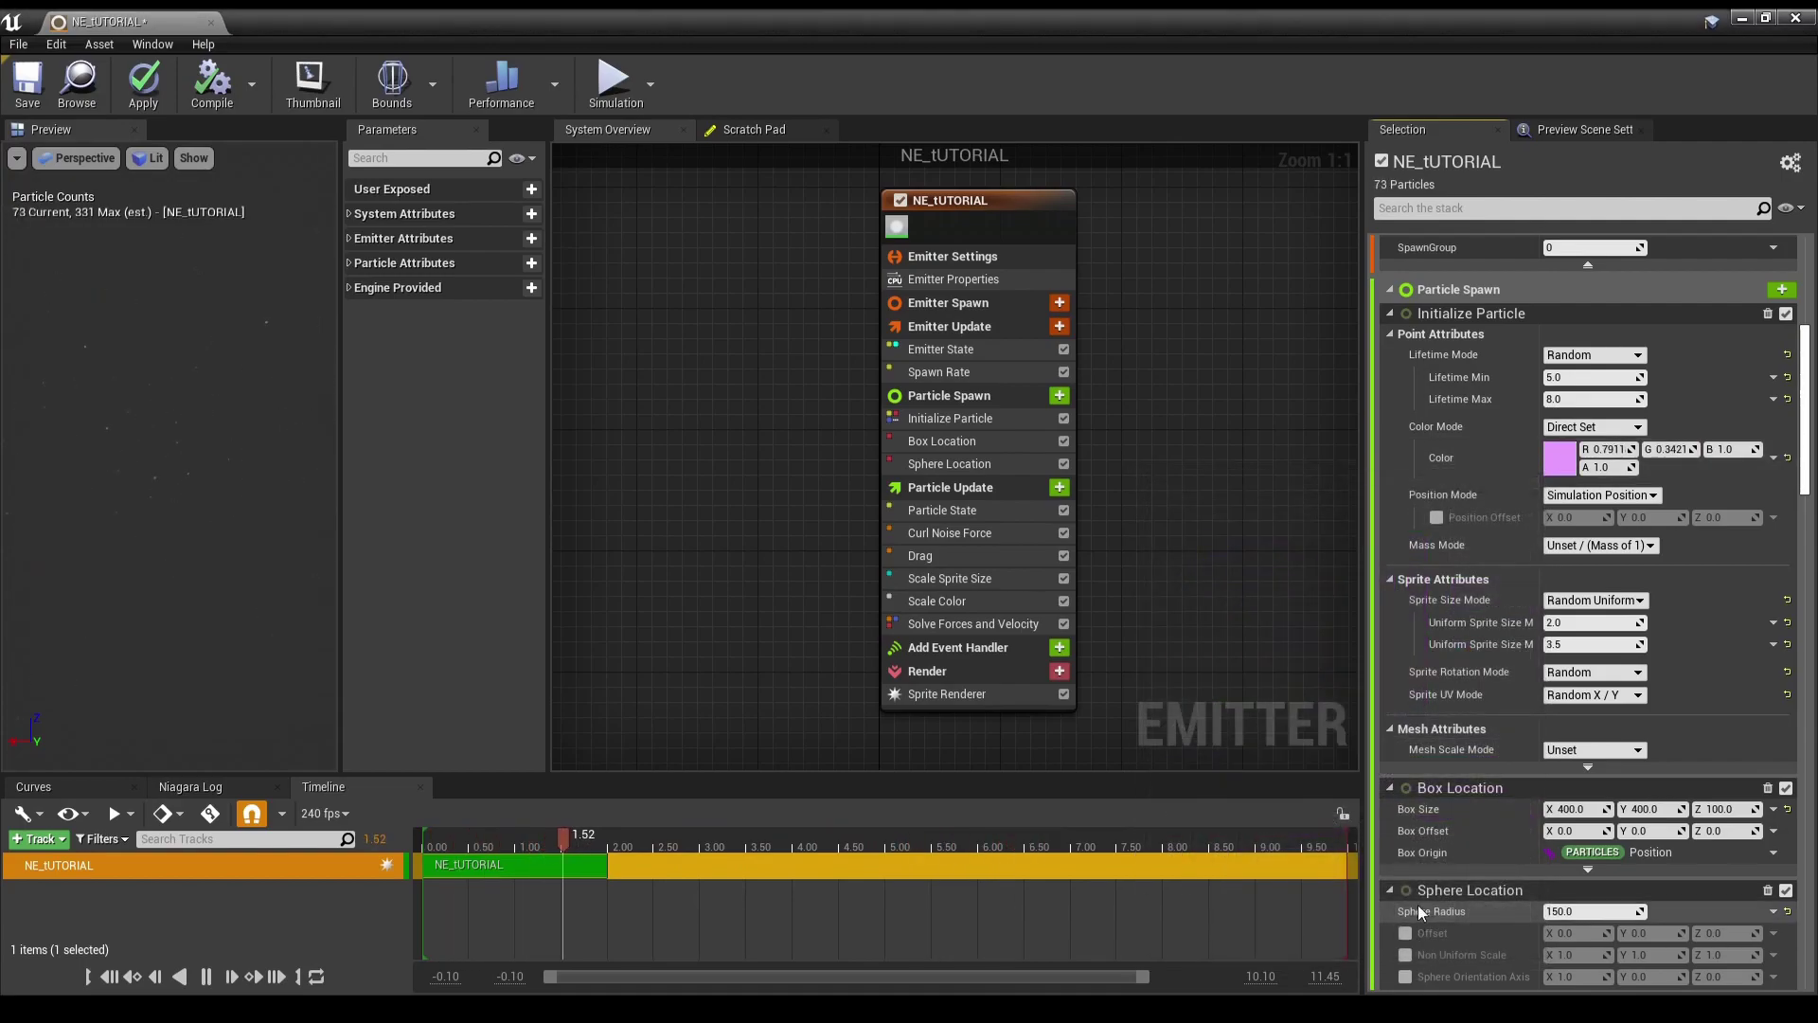
- Refine the particle colour to deep purple (R 0.3229, G 0.0183, B 0.3202)
{"action": "left_click", "coordinate": [1558, 457]}
{"action": "left_click", "coordinate": [1286, 538]}
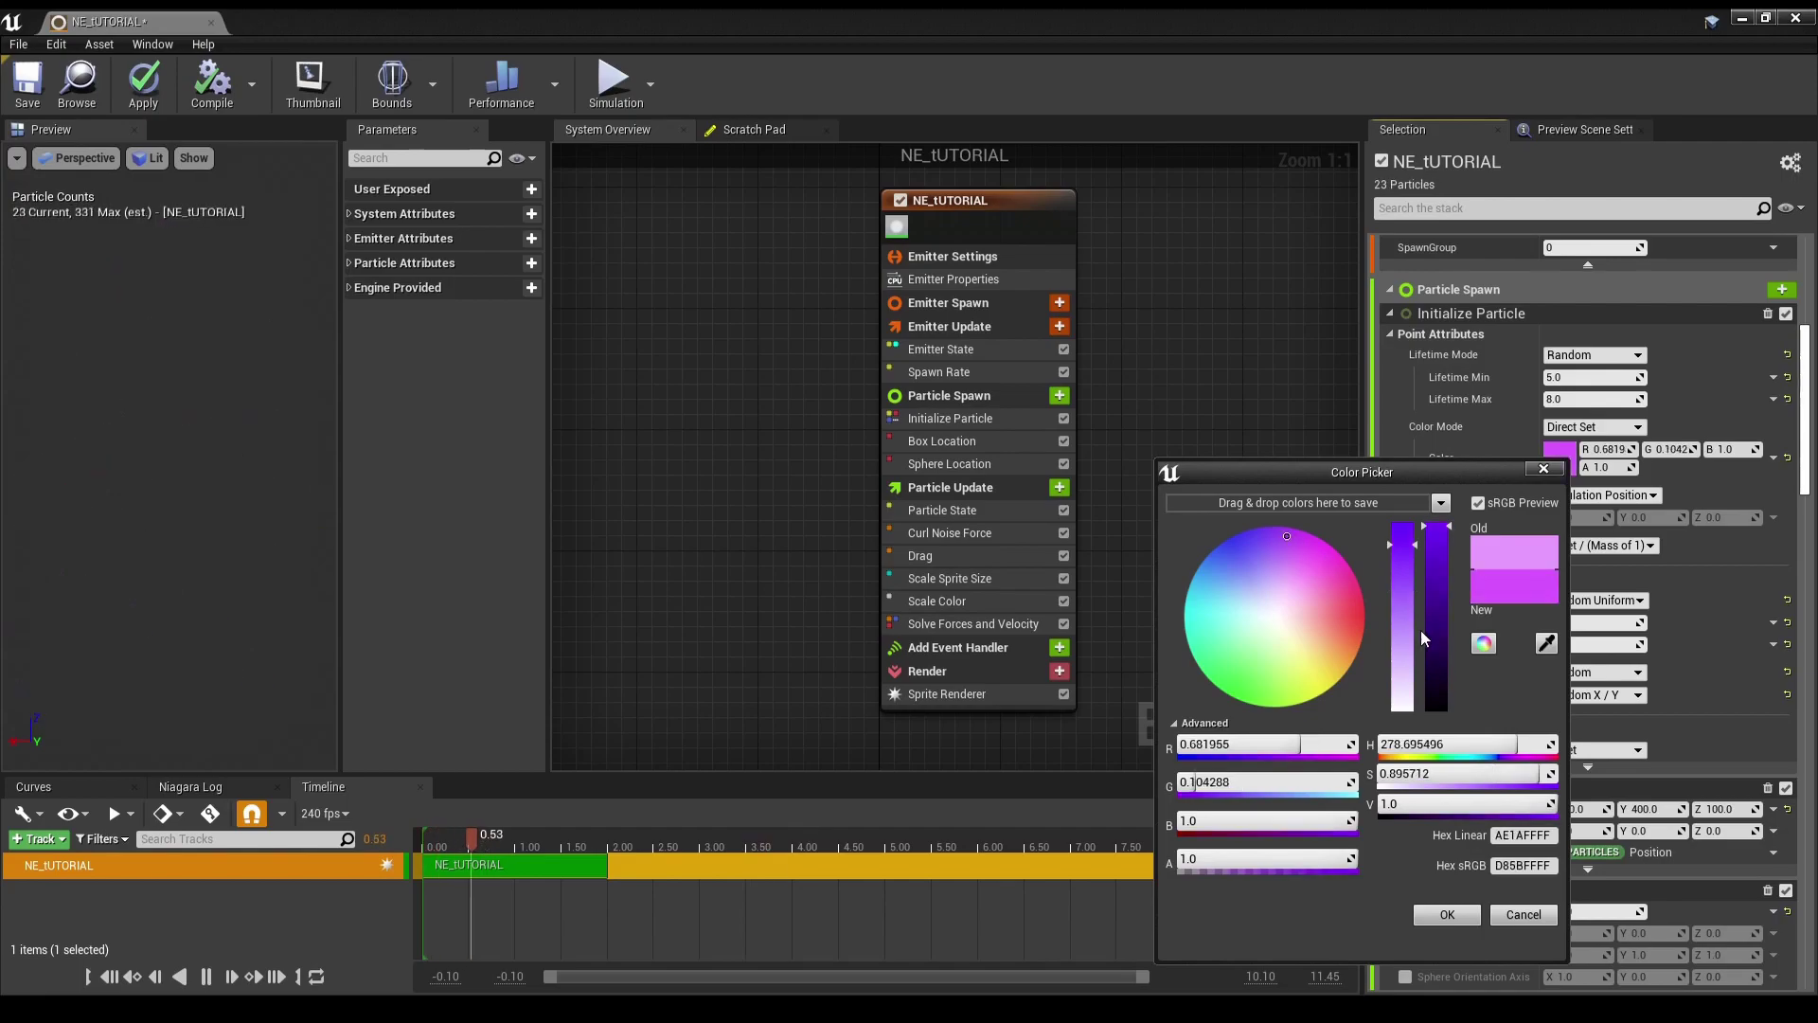
{"action": "left_click_drag", "start_coordinate": [1296, 544], "coordinate": [1319, 545]}
{"action": "left_click", "coordinate": [1437, 649]}
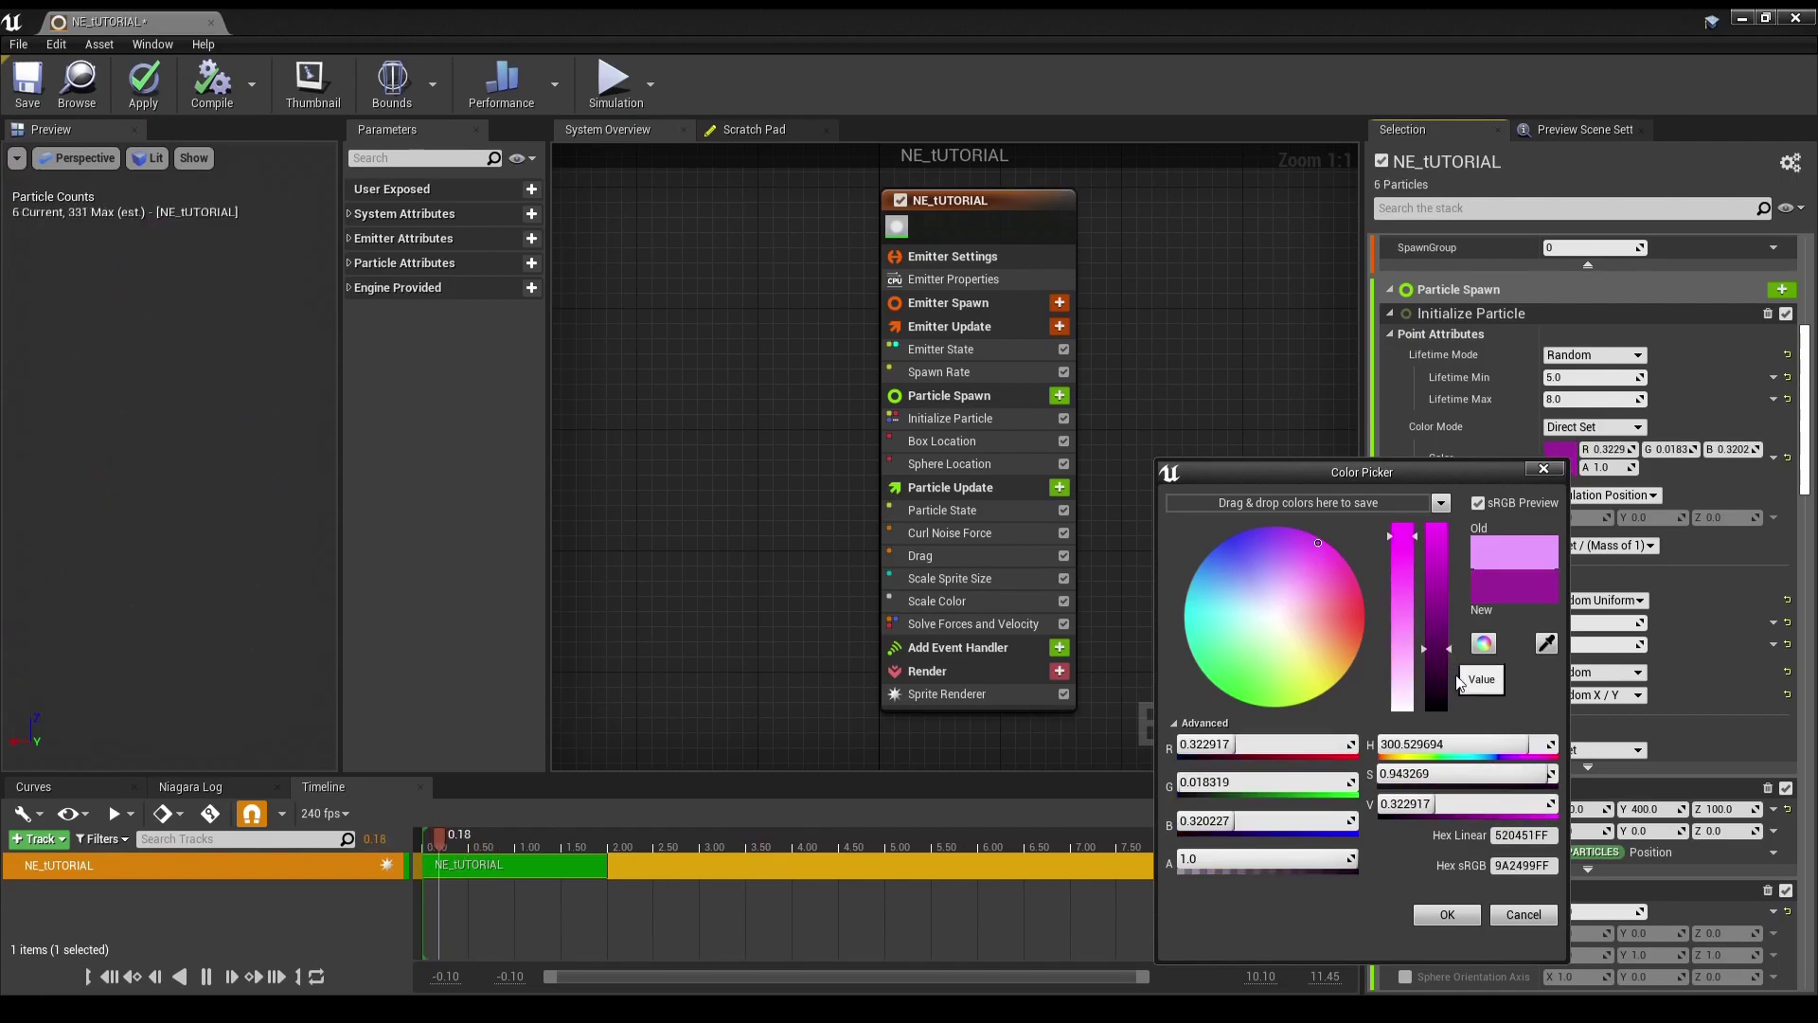
{"action": "left_click", "coordinate": [1447, 915]}
{"action": "scroll", "coordinate": [1610, 549], "scroll_direction": "up", "scroll_amount": 1}
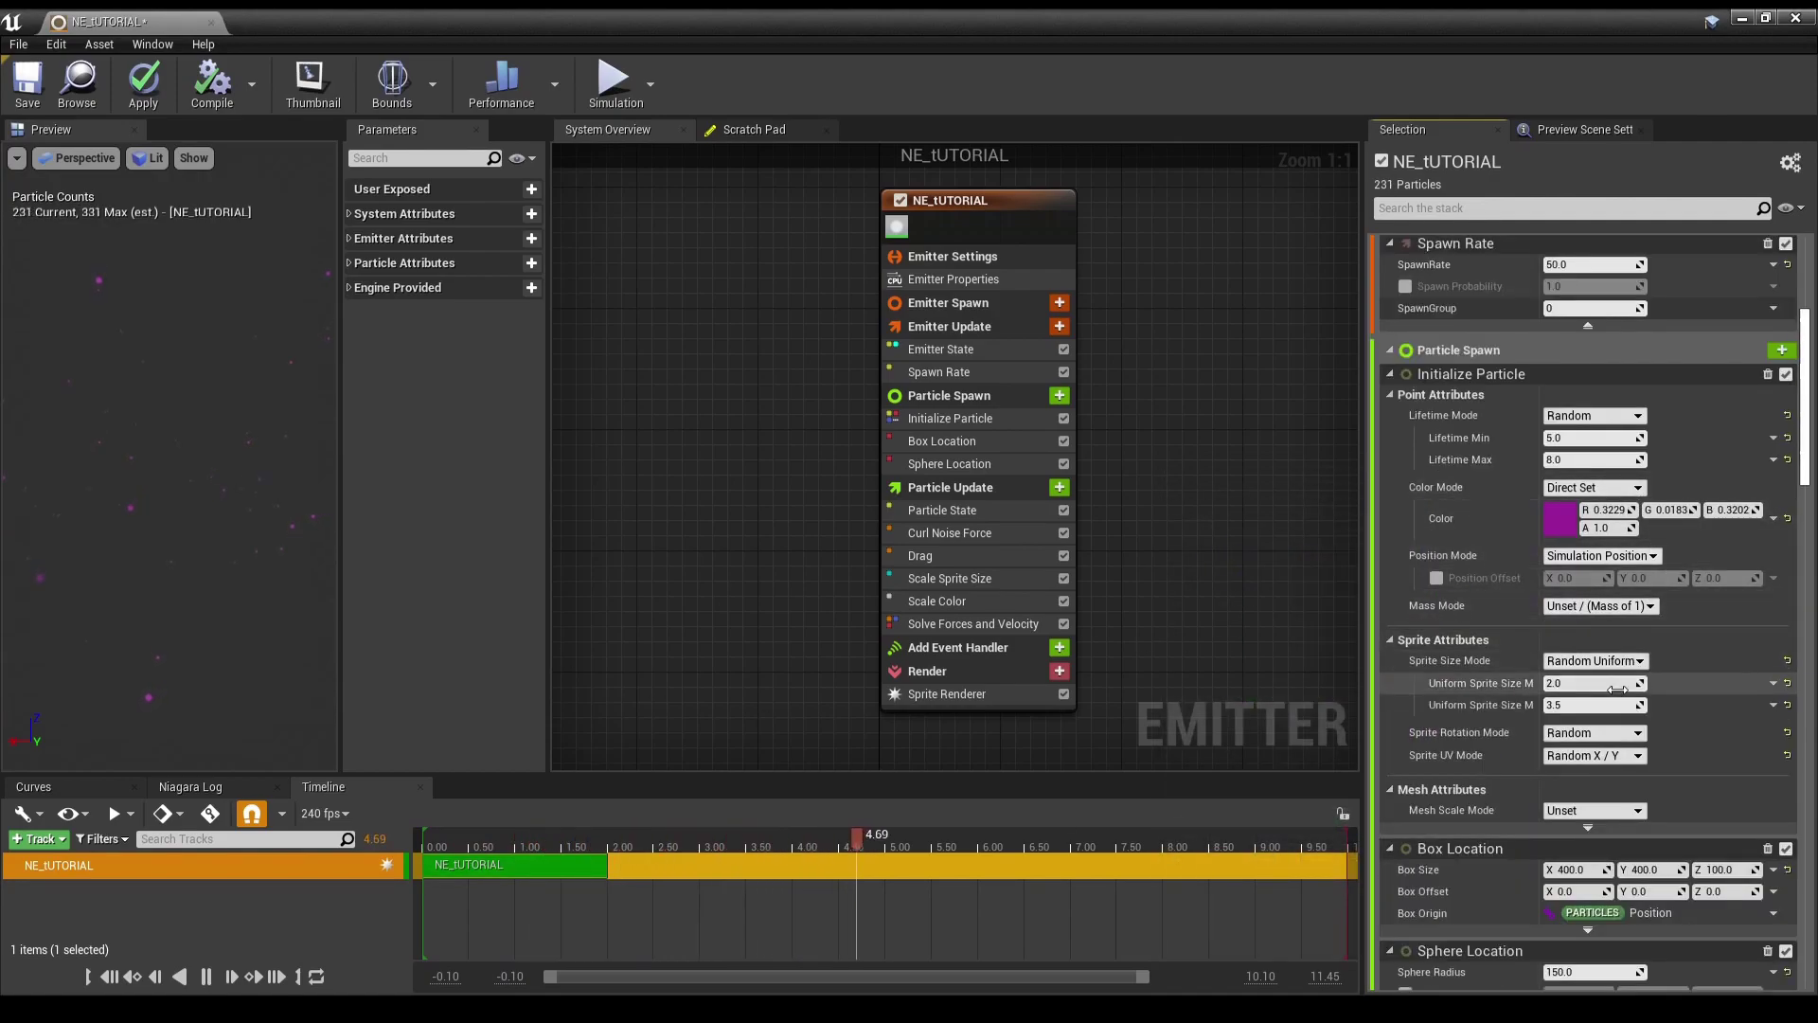
- Set the Uniform Sprite Size range to minimum 5 and maximum 8
{"action": "left_click", "coordinate": [1589, 708]}
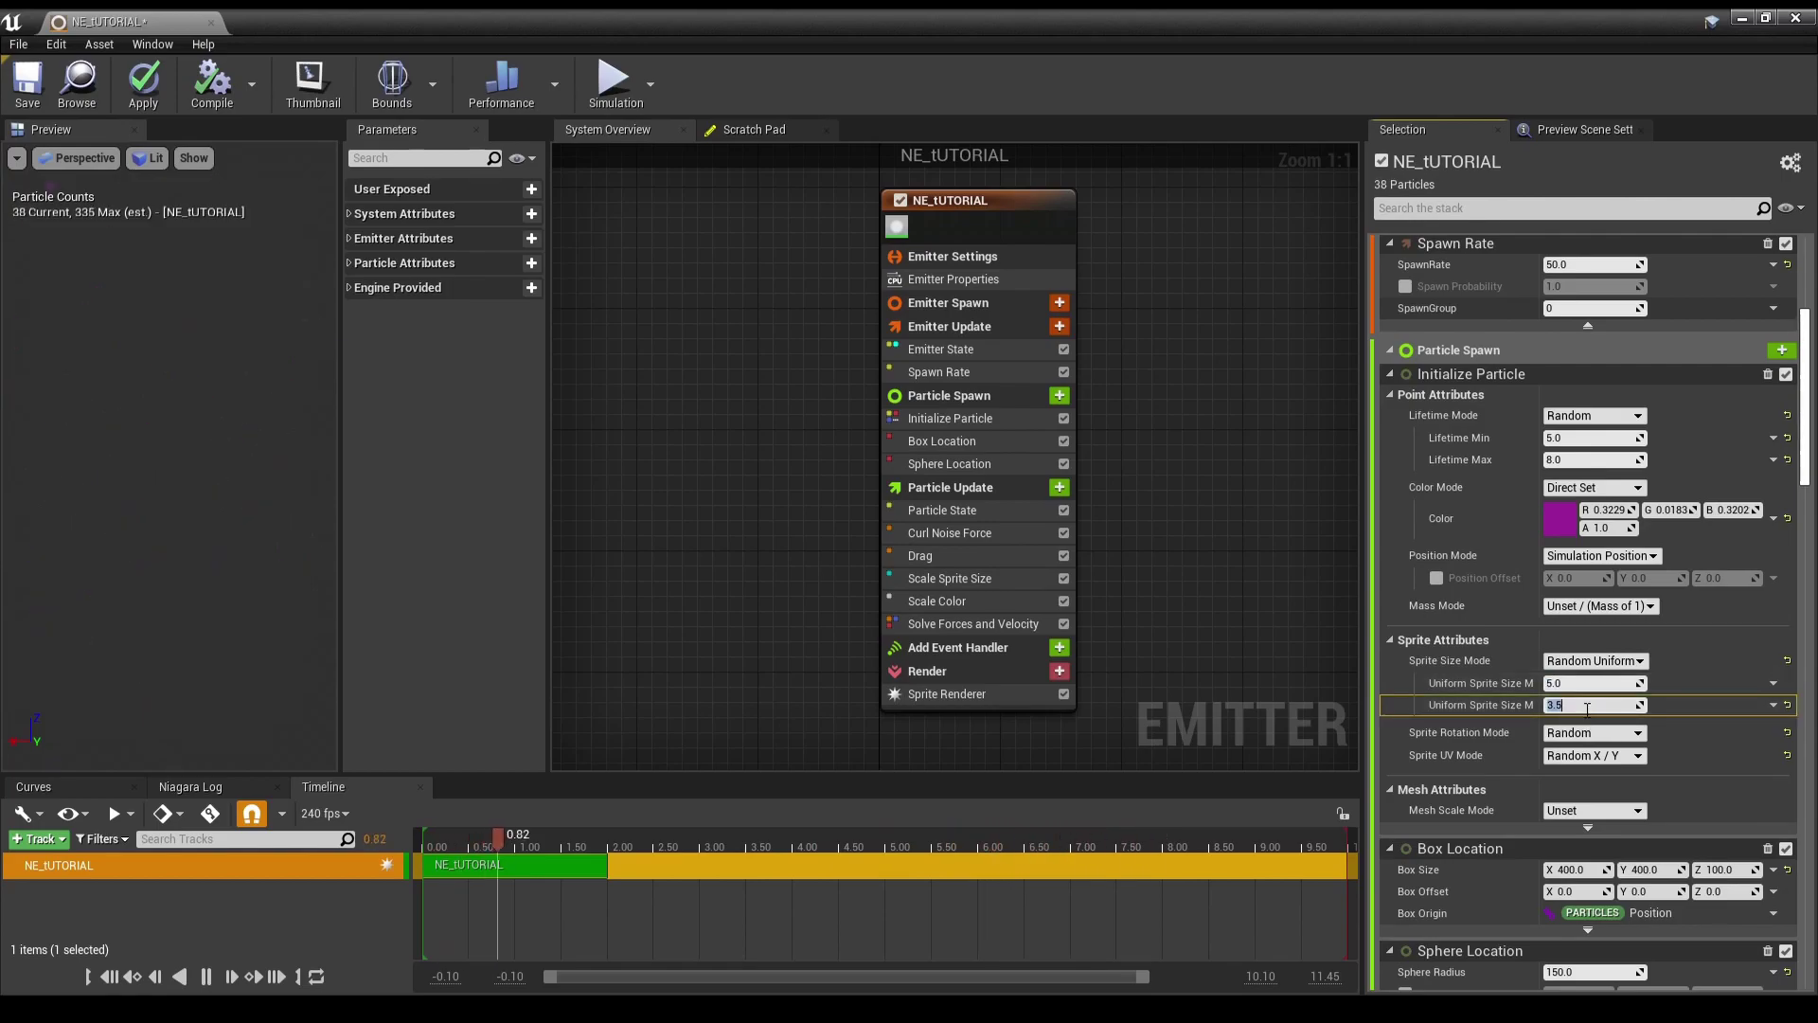
{"action": "type", "text": "8"}
{"action": "key", "text": "Return"}
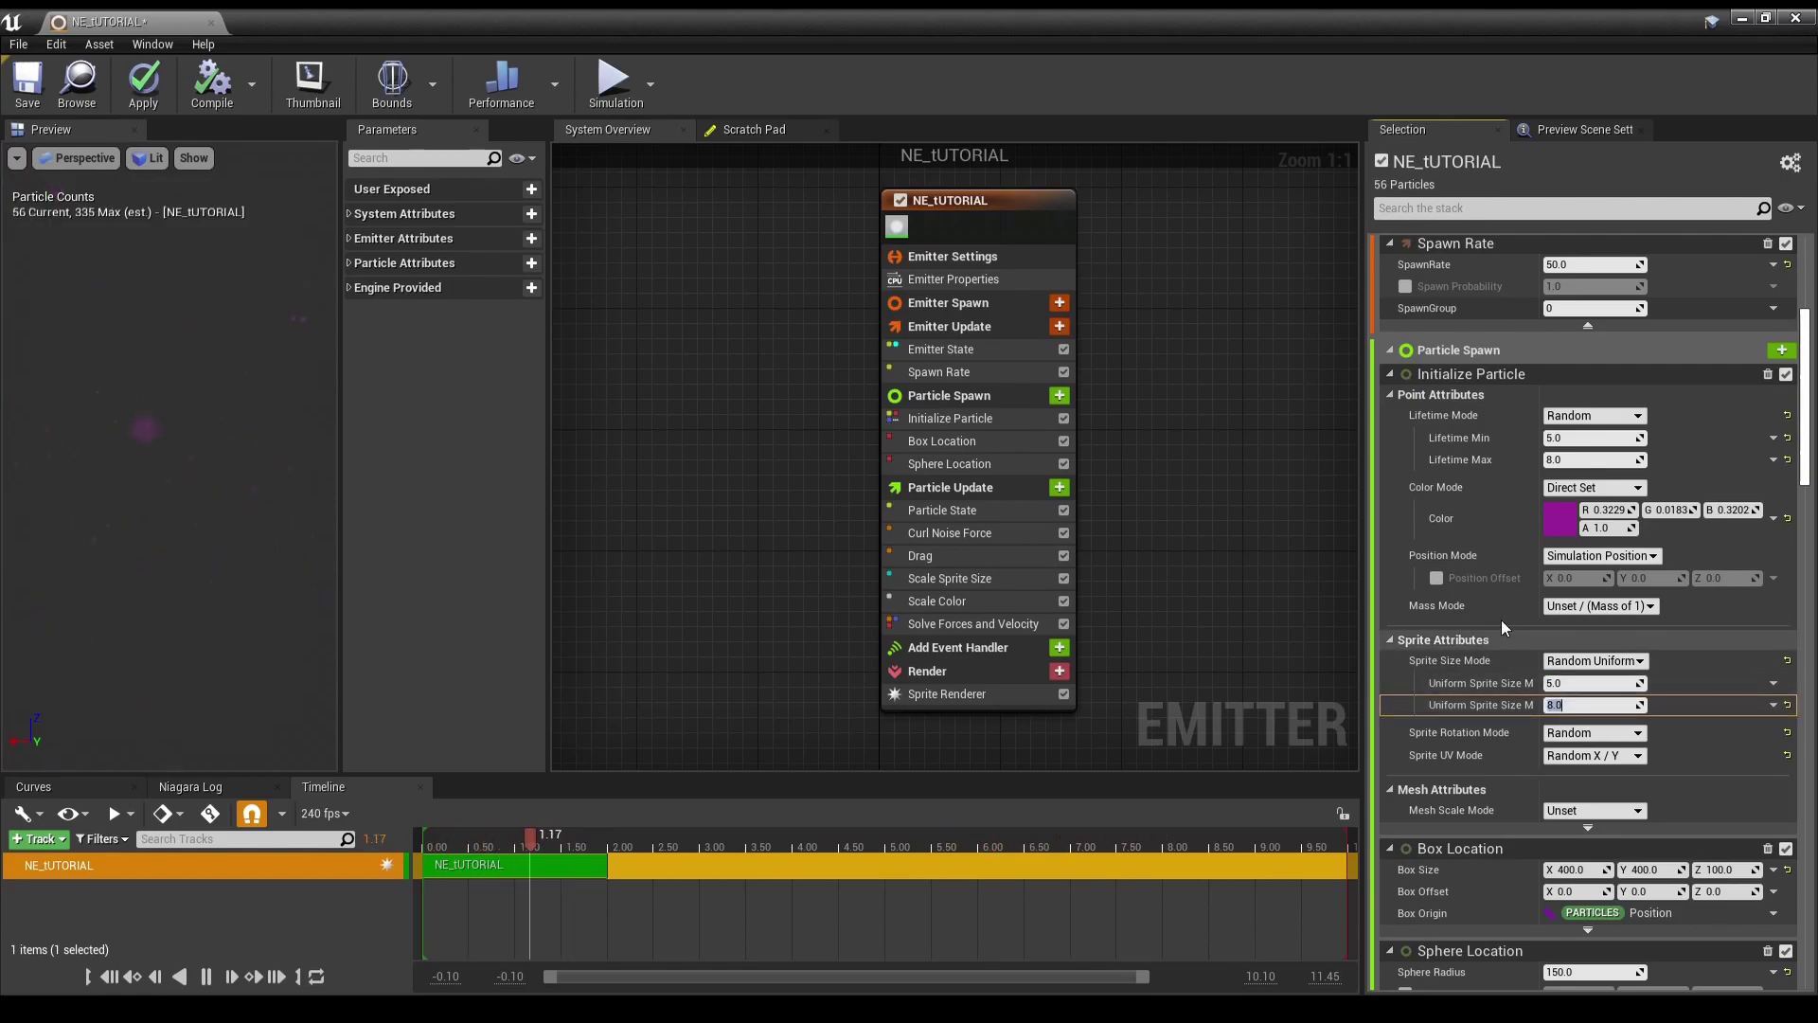
{"action": "left_click", "coordinate": [1624, 489]}
- Set Color Mode to Random Range with a bright blue Color Minimum and a pink Color Maximum
{"action": "left_click", "coordinate": [1610, 528]}
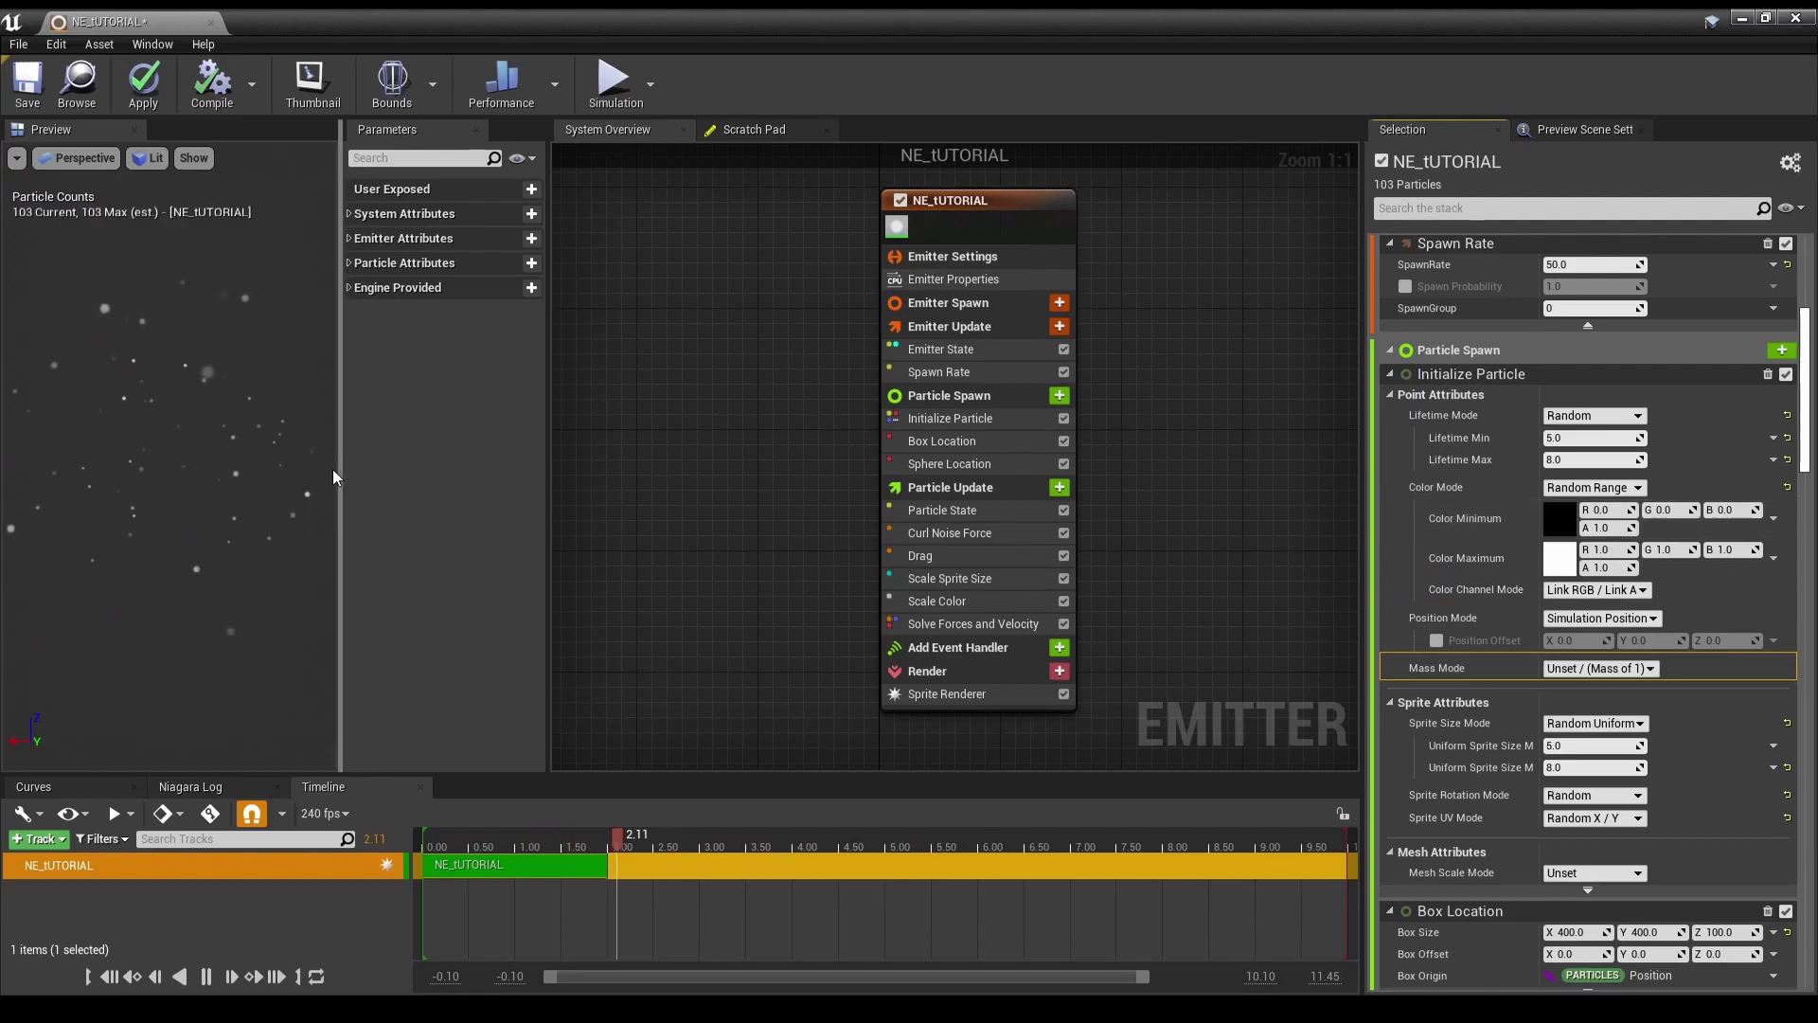
{"action": "left_click", "coordinate": [1565, 517]}
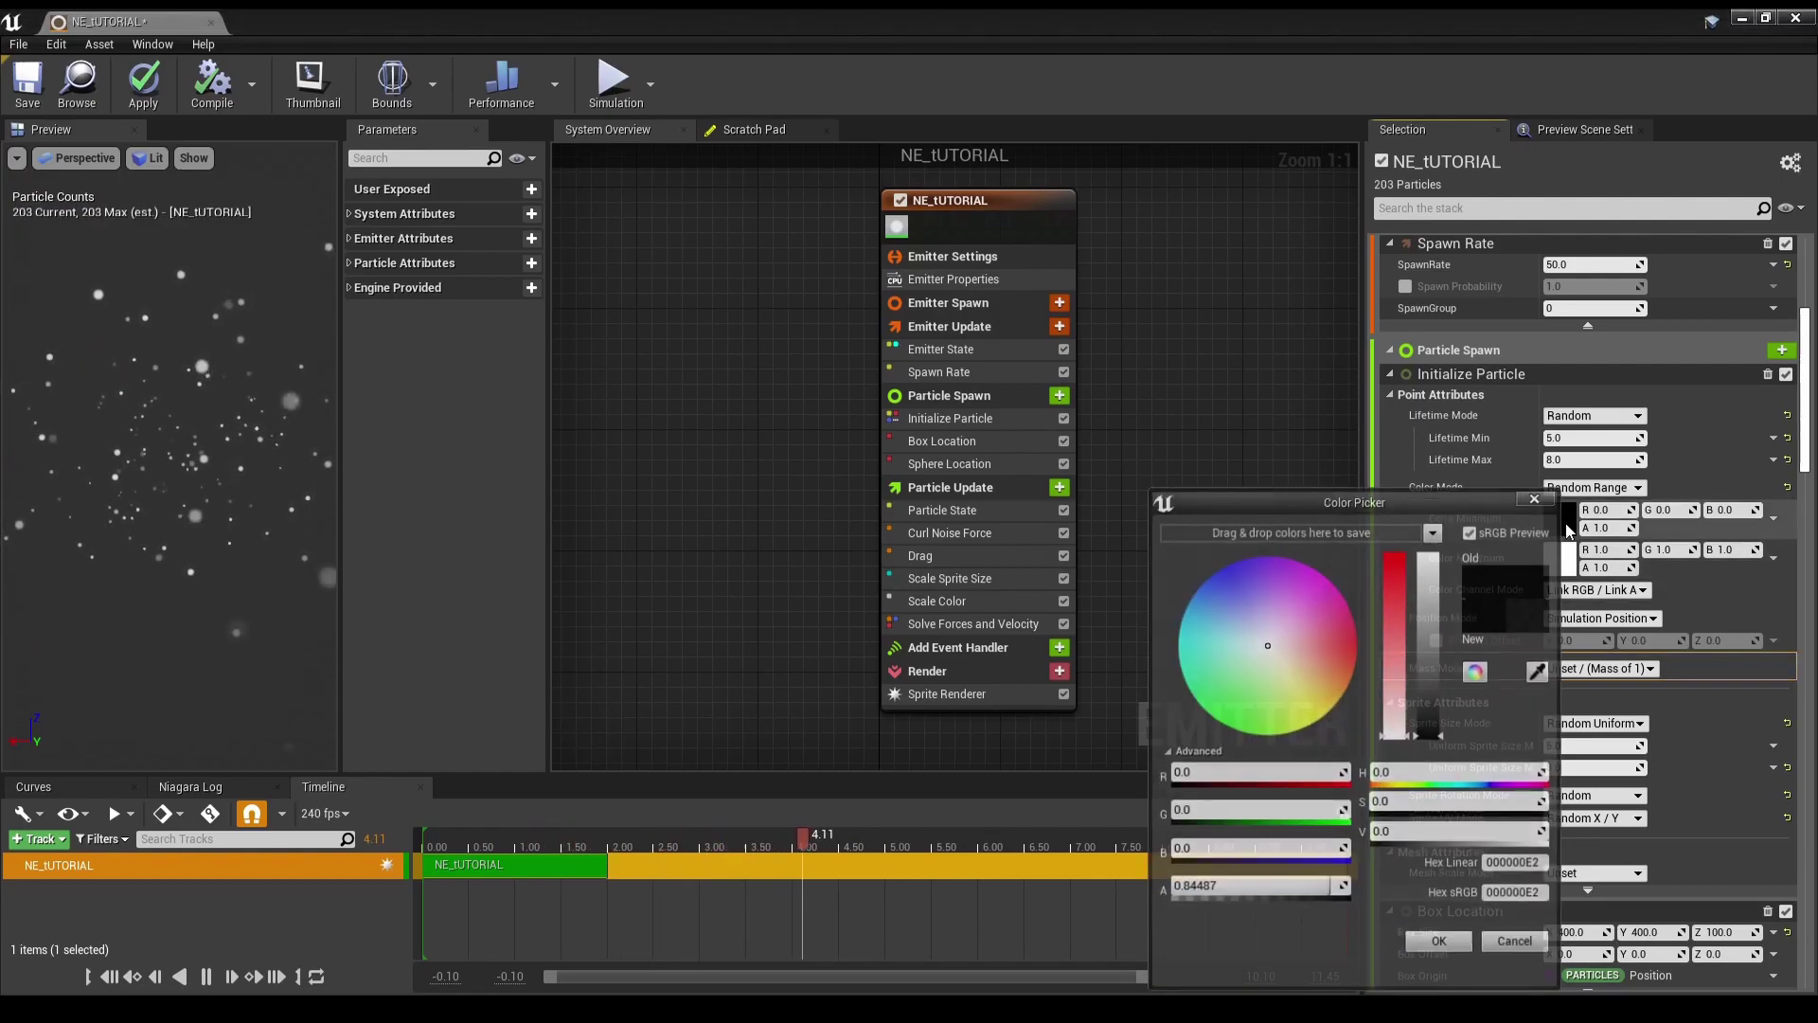
{"action": "left_click", "coordinate": [1222, 594]}
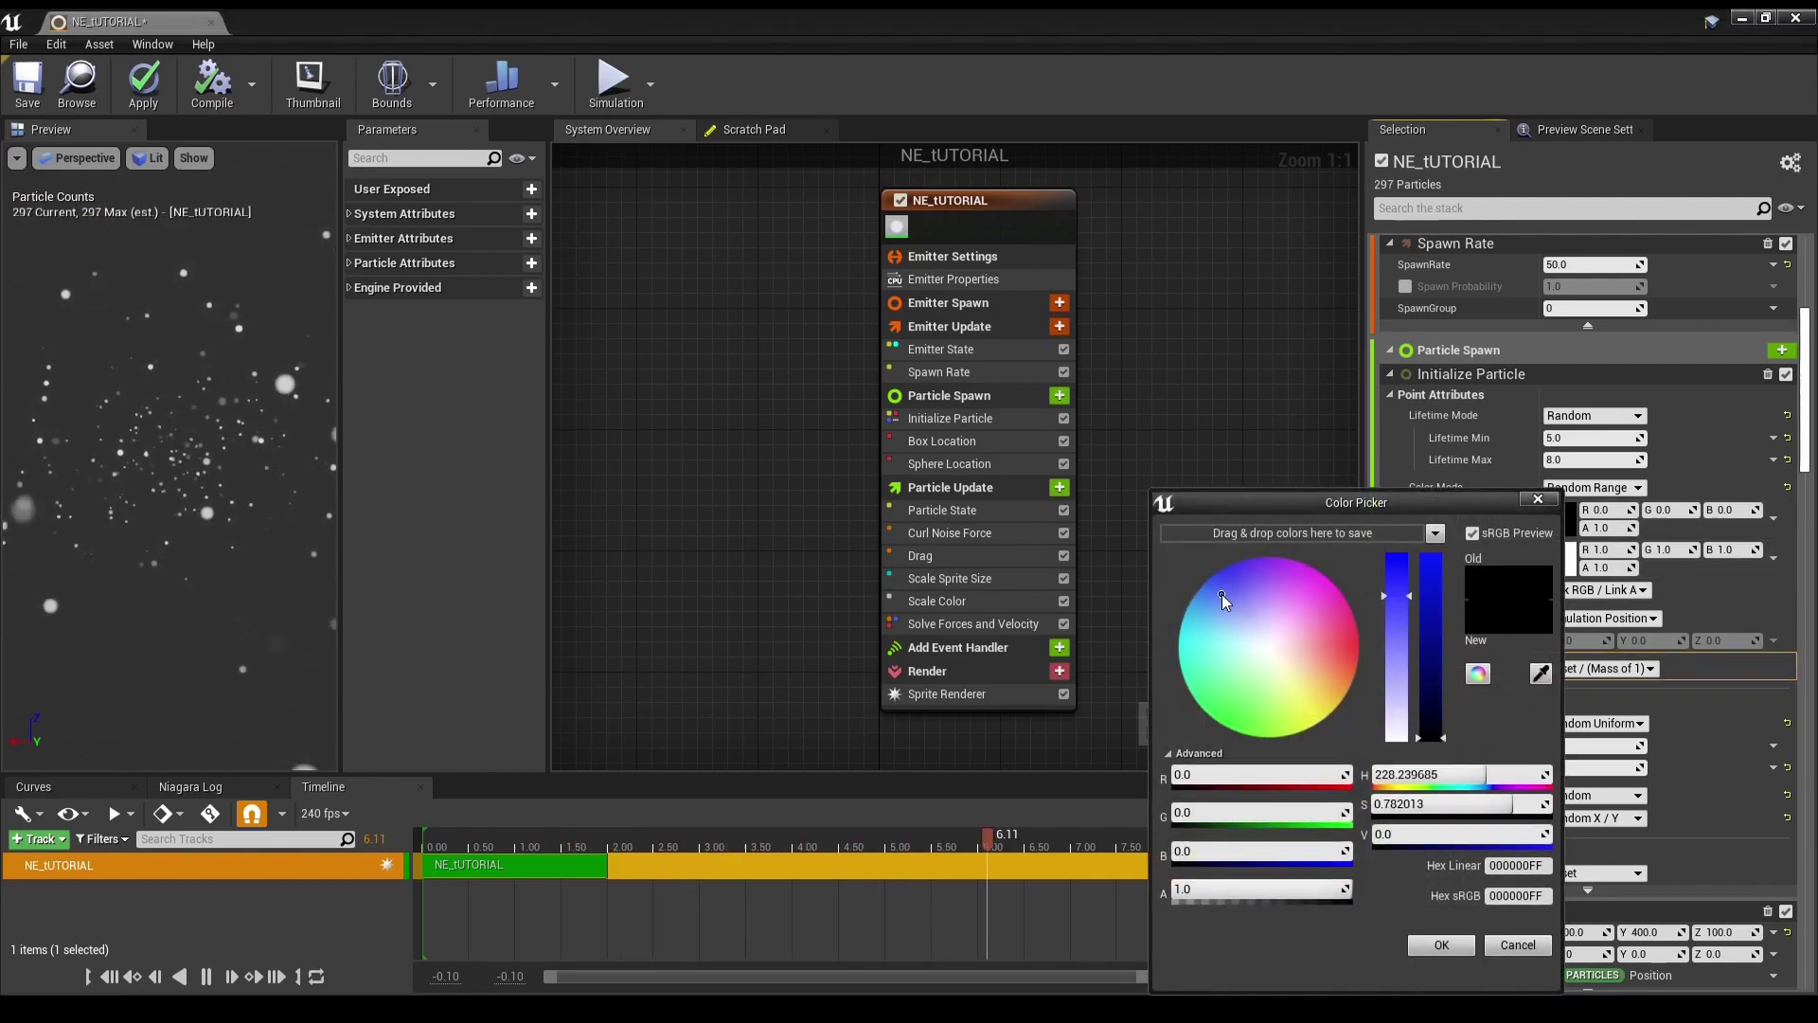
{"action": "left_click", "coordinate": [1430, 615]}
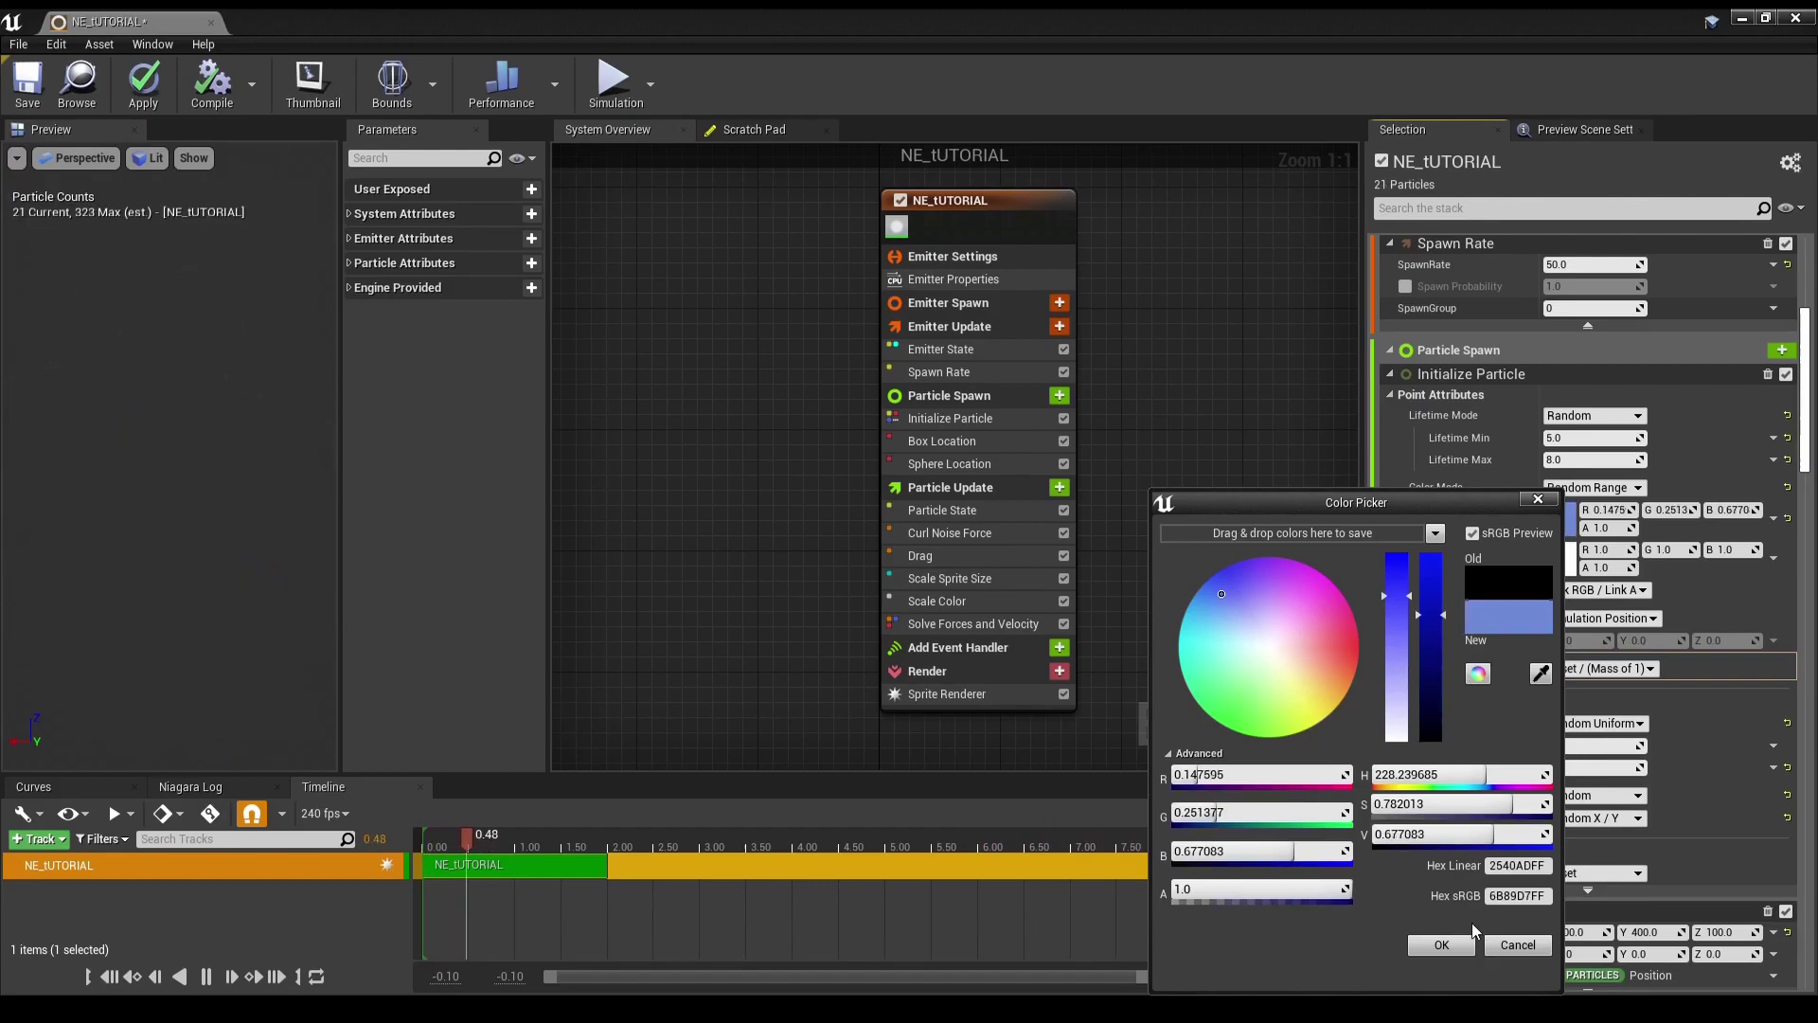
{"action": "left_click", "coordinate": [1447, 944]}
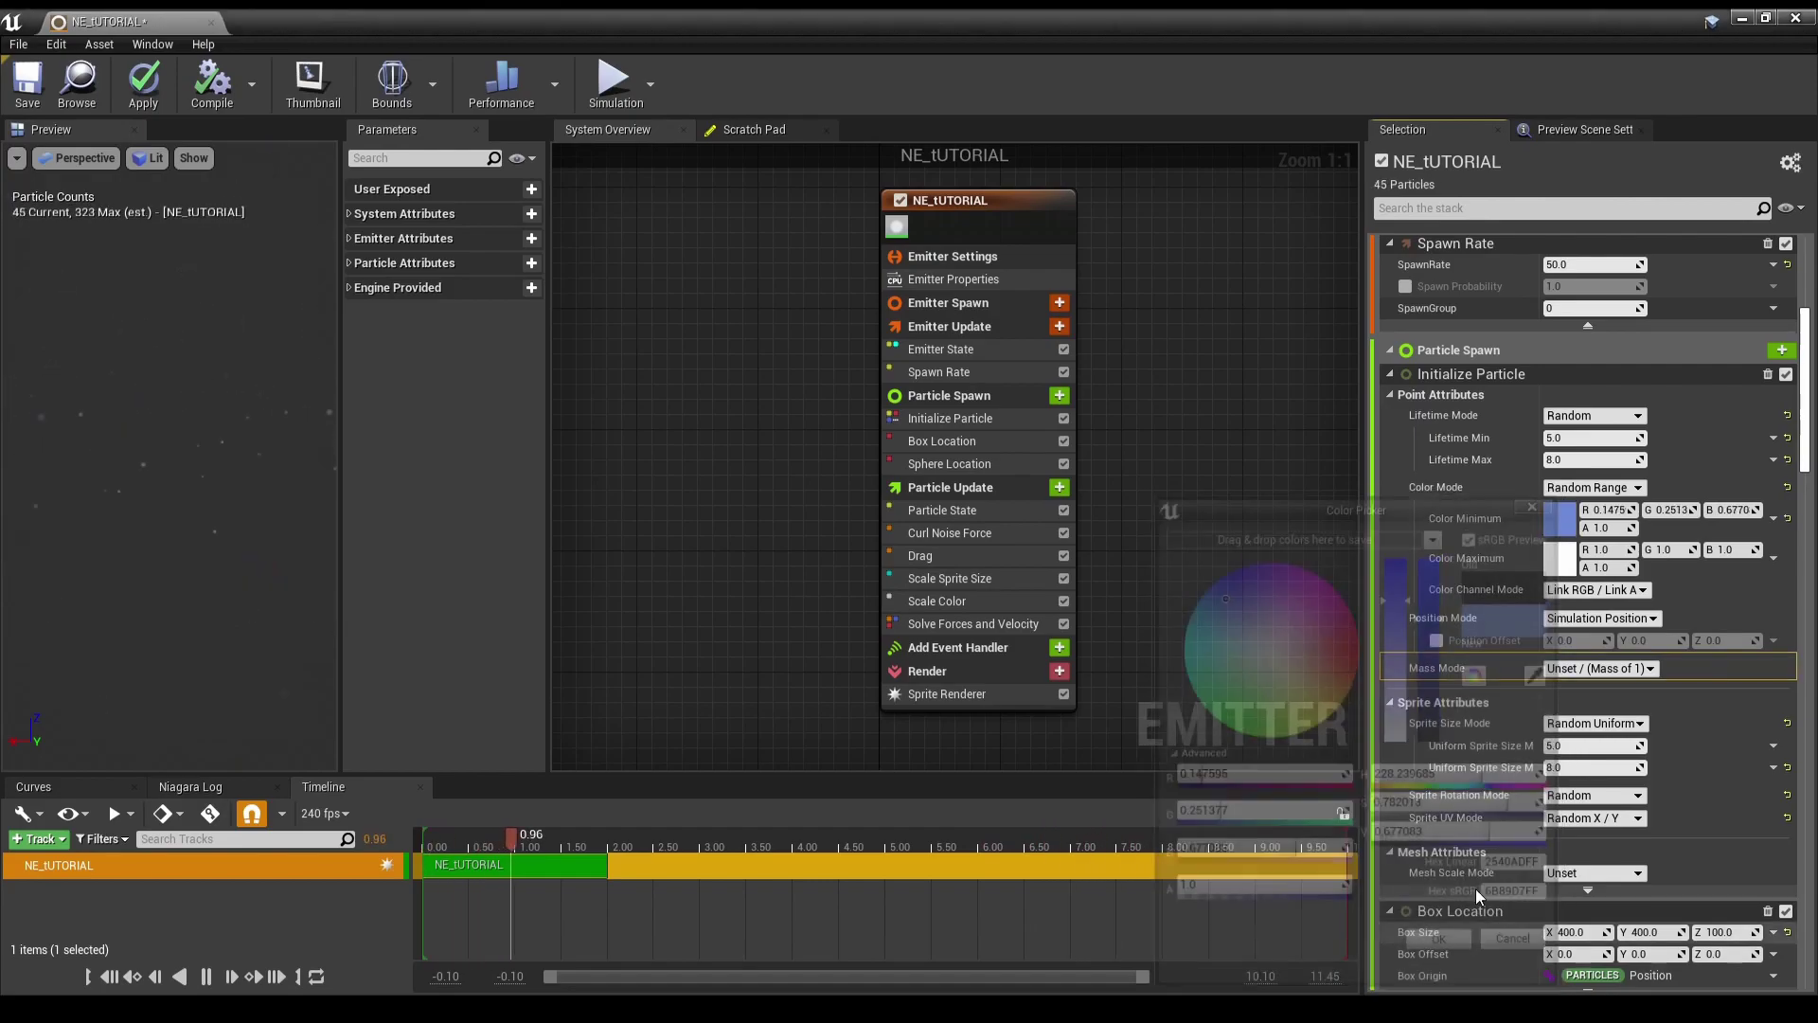
{"action": "left_click", "coordinate": [1560, 561]}
{"action": "left_click", "coordinate": [1323, 636]}
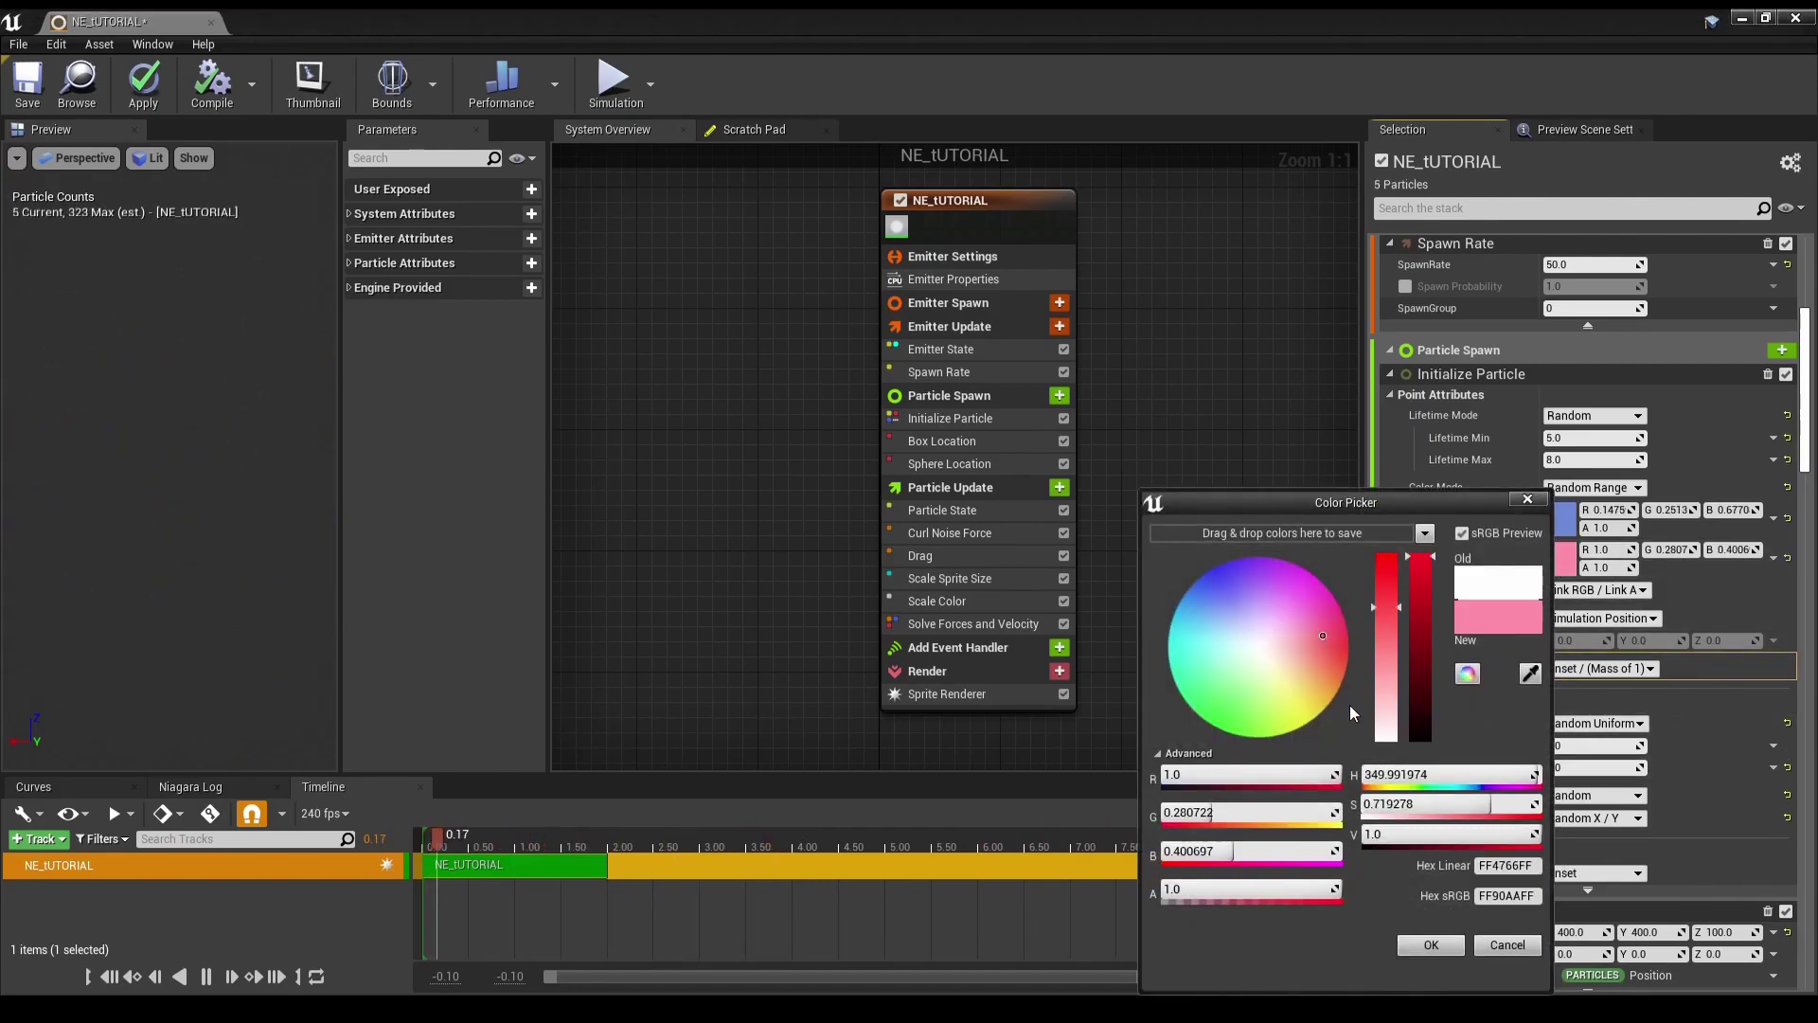
{"action": "left_click", "coordinate": [1423, 938]}
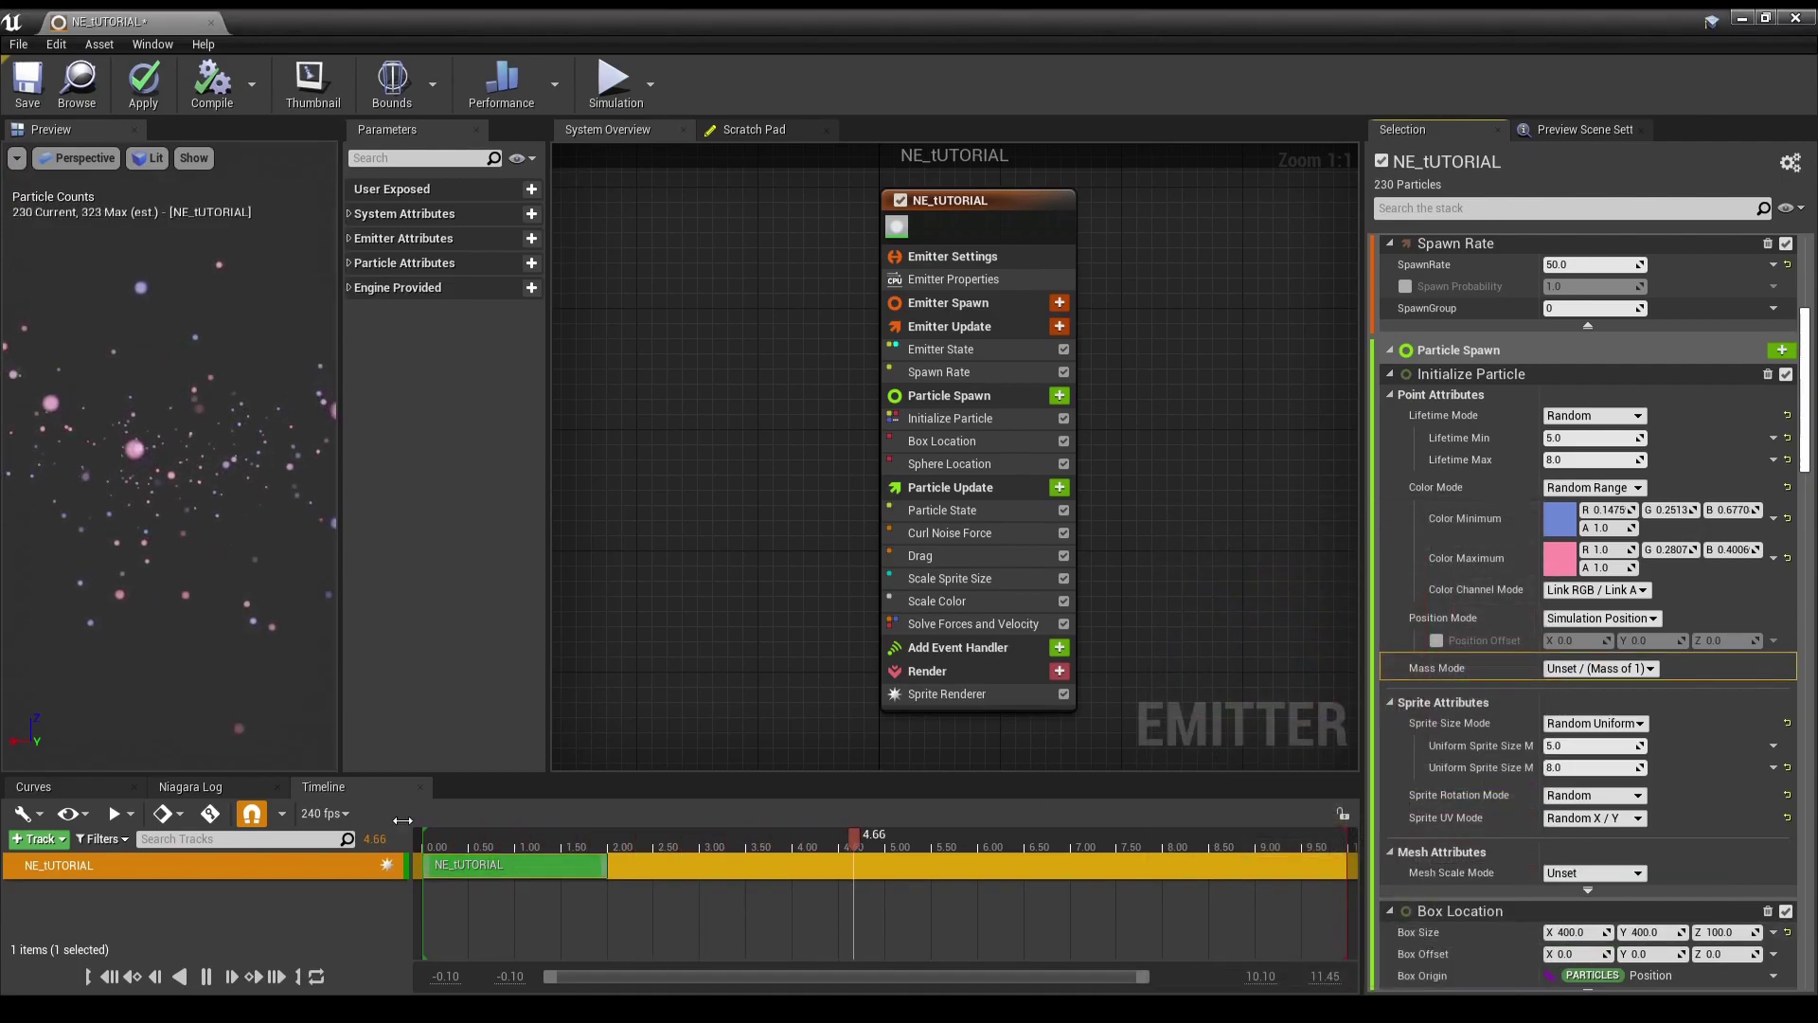
- Set Color Channel Mode to Link RGBA so all four channels randomise together
{"action": "left_click", "coordinate": [1640, 591]}
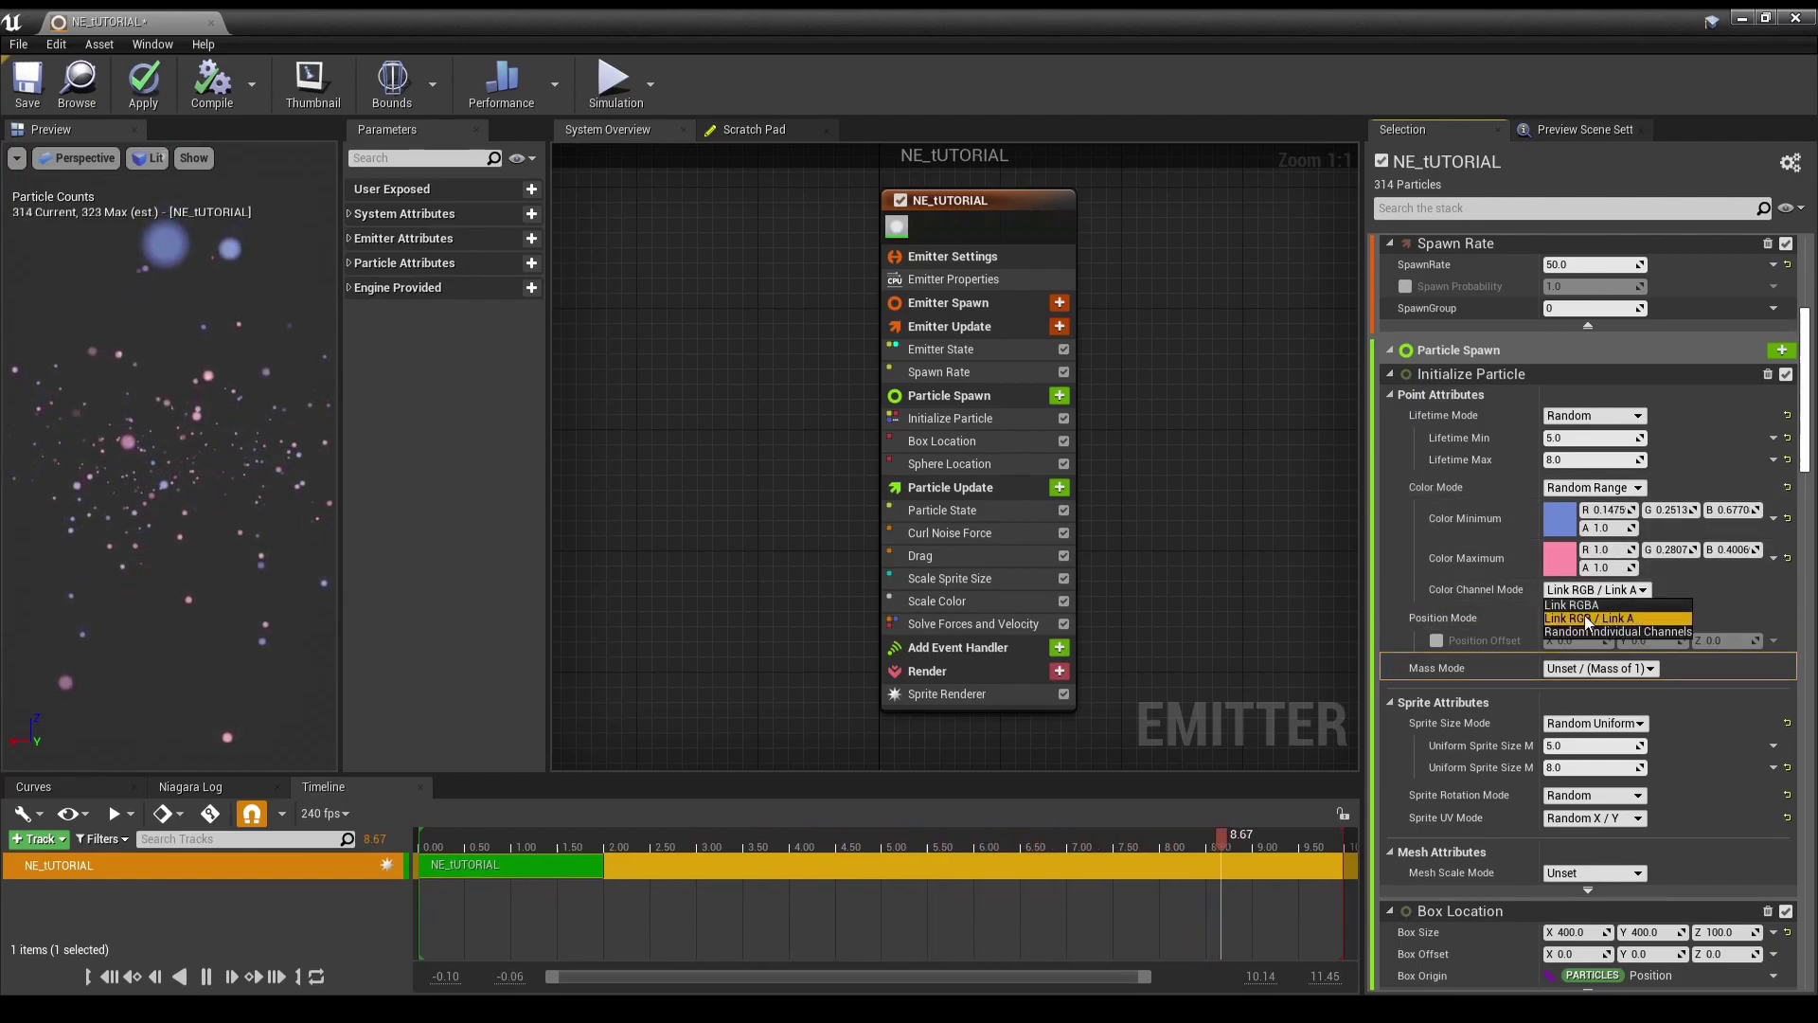
{"action": "left_click", "coordinate": [1676, 630]}
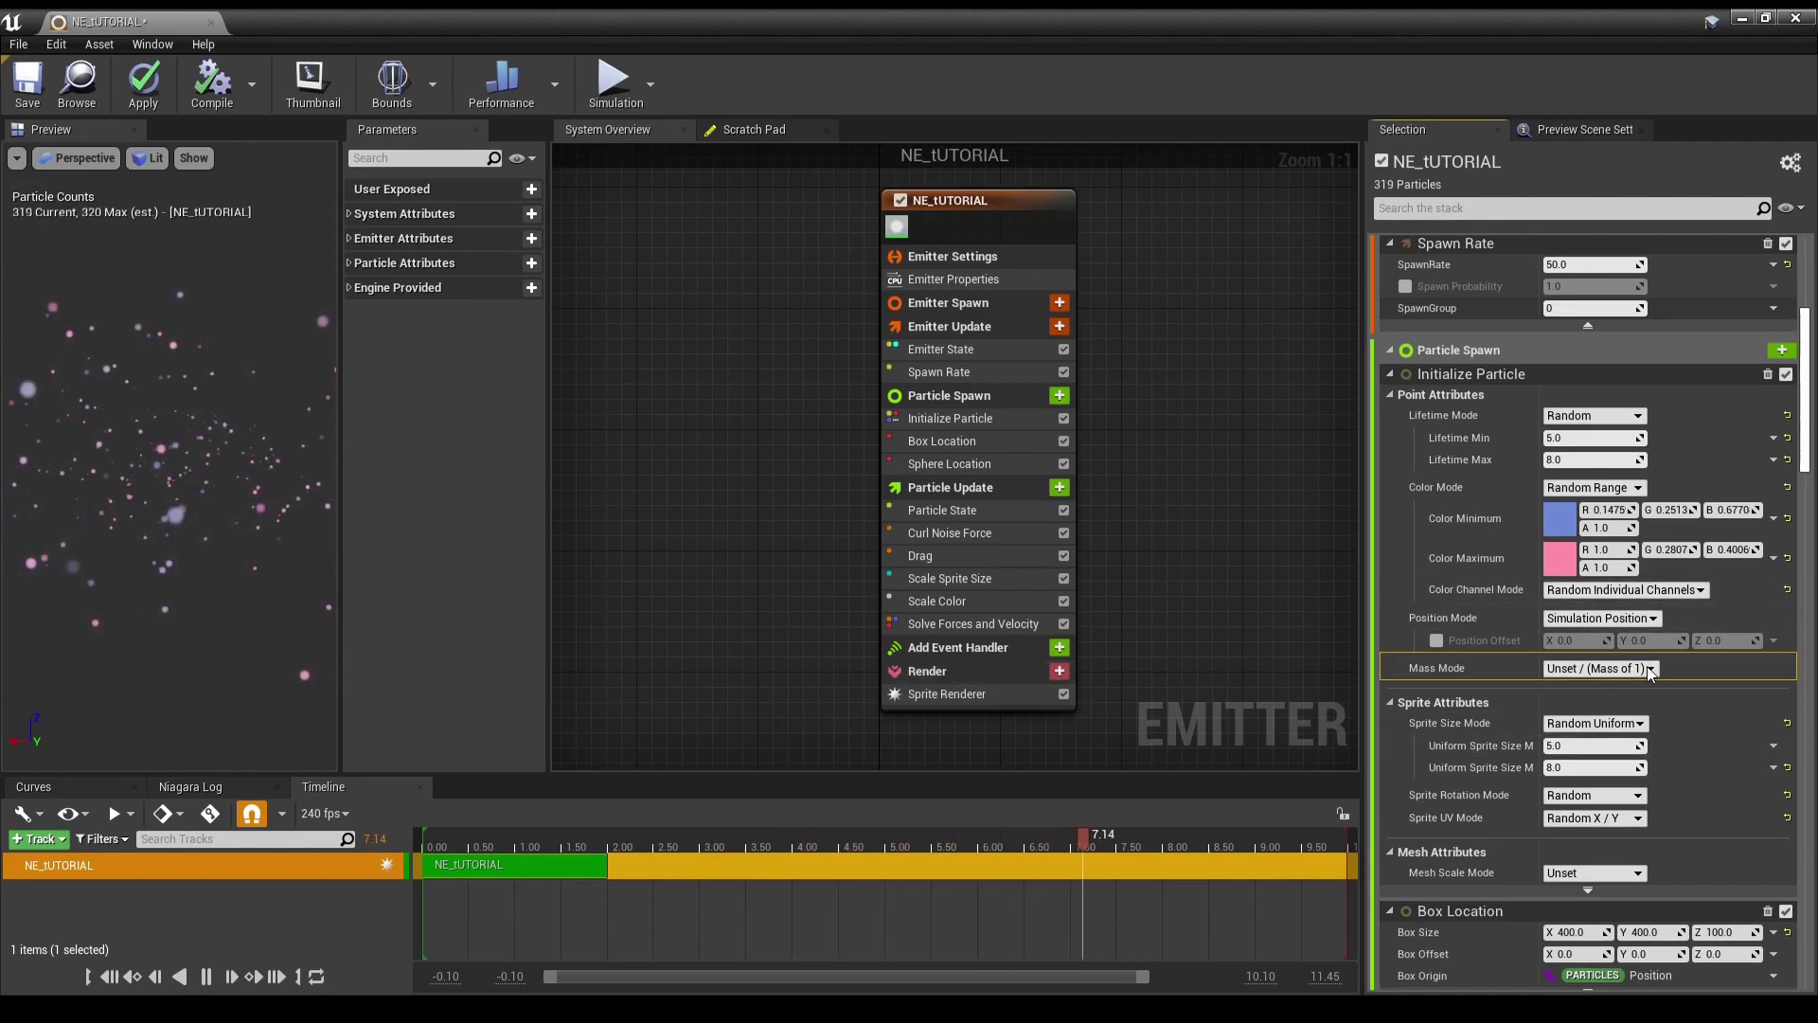
{"action": "left_click", "coordinate": [1610, 591]}
{"action": "left_click", "coordinate": [1594, 613]}
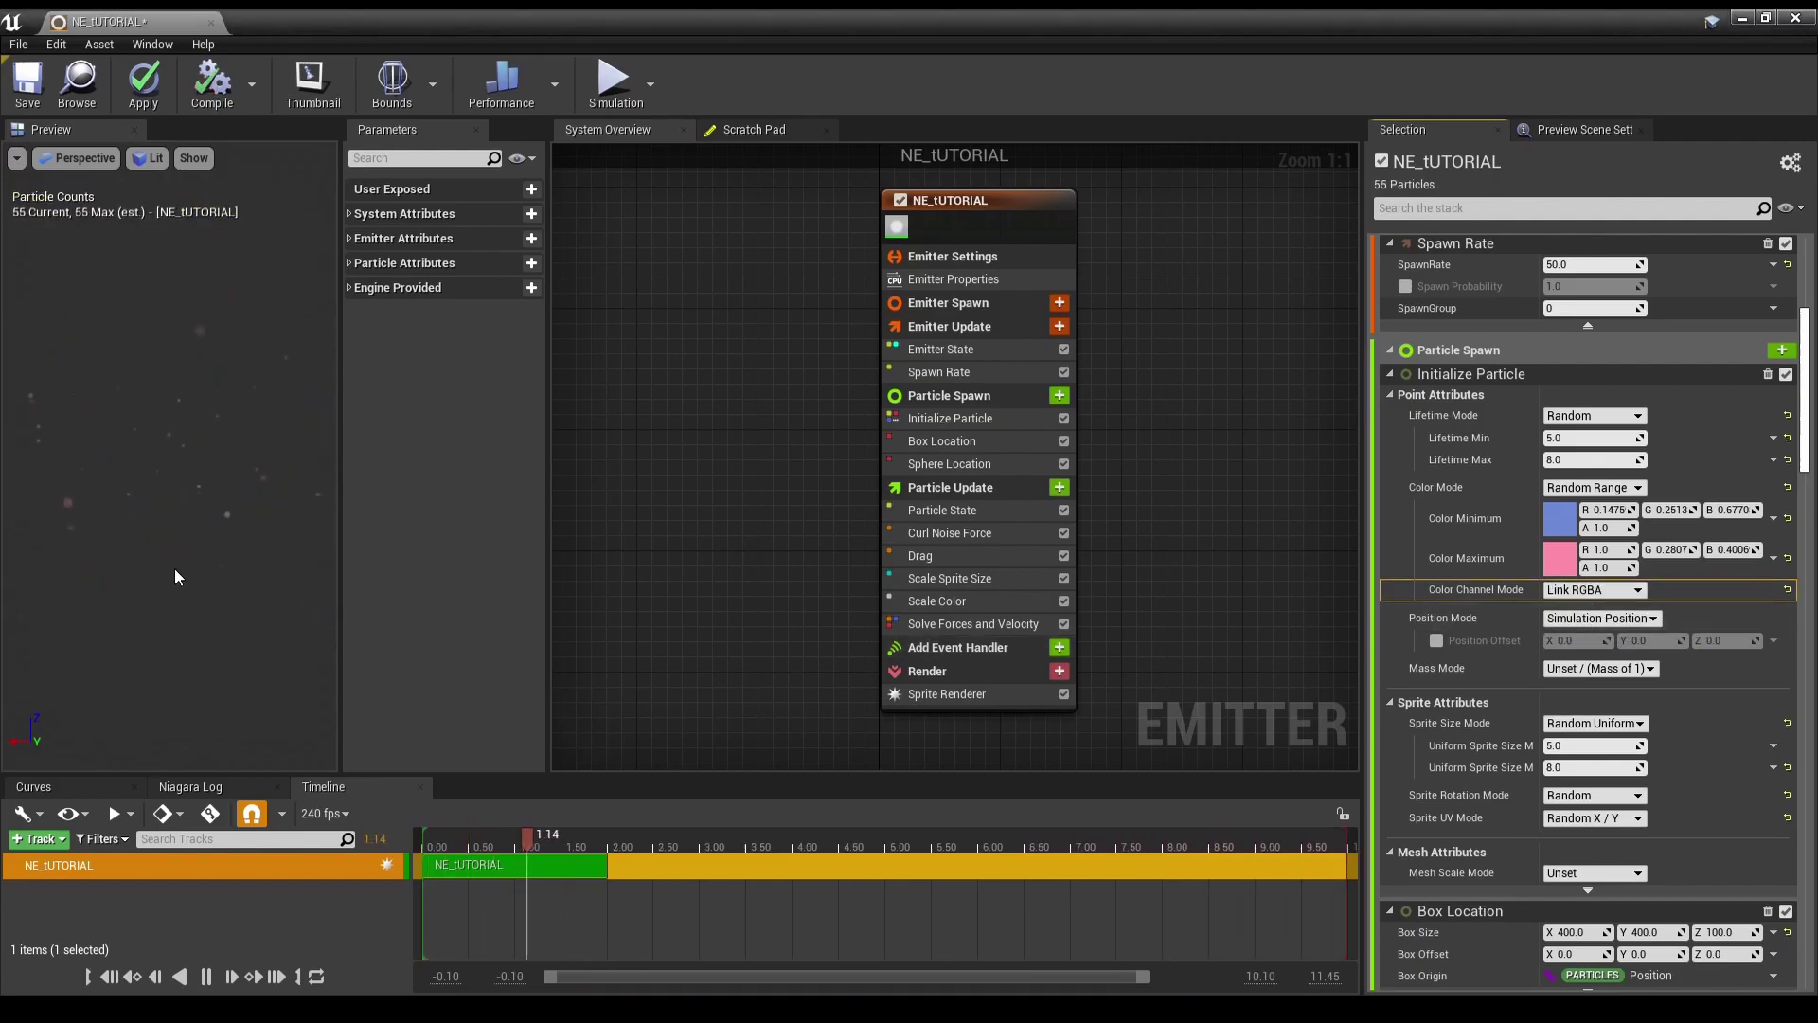
{"action": "left_click", "coordinate": [1595, 487]}
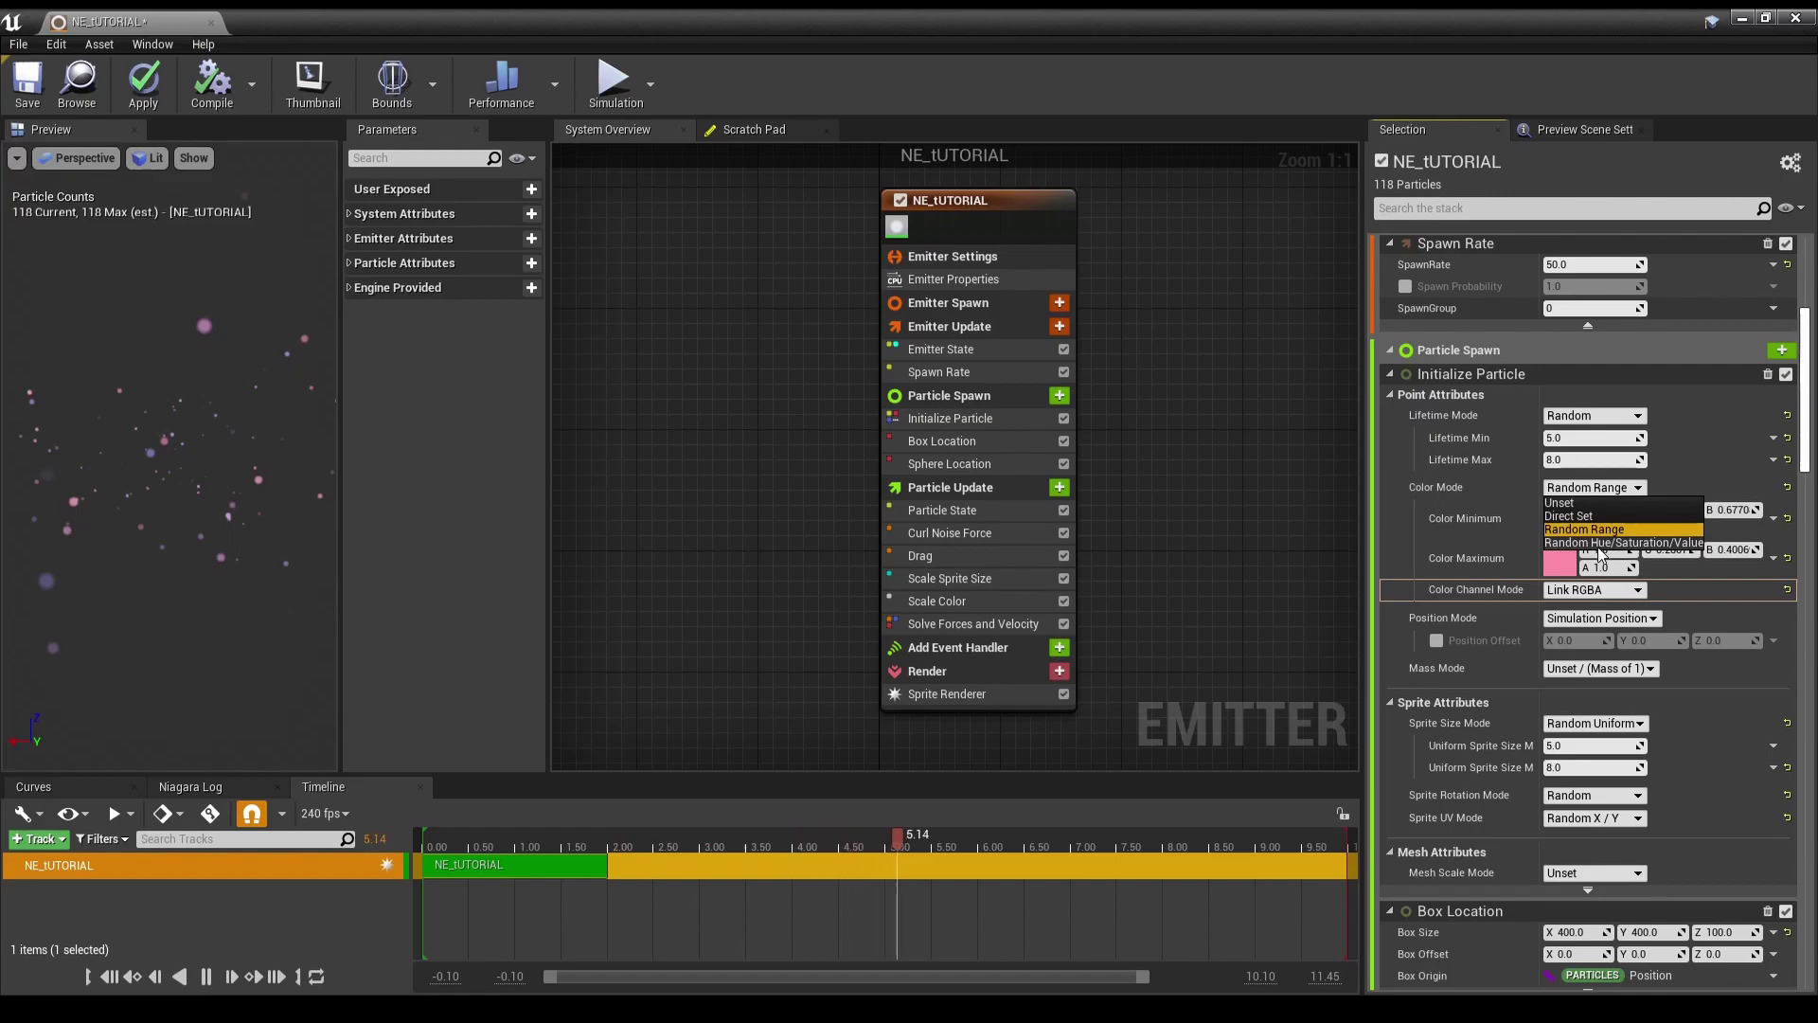
- Switch to random HSV colouring with Hue Shift minimum -0.1 and Saturation, Value and Alpha Scale ranges enabled
{"action": "left_click", "coordinate": [1598, 543]}
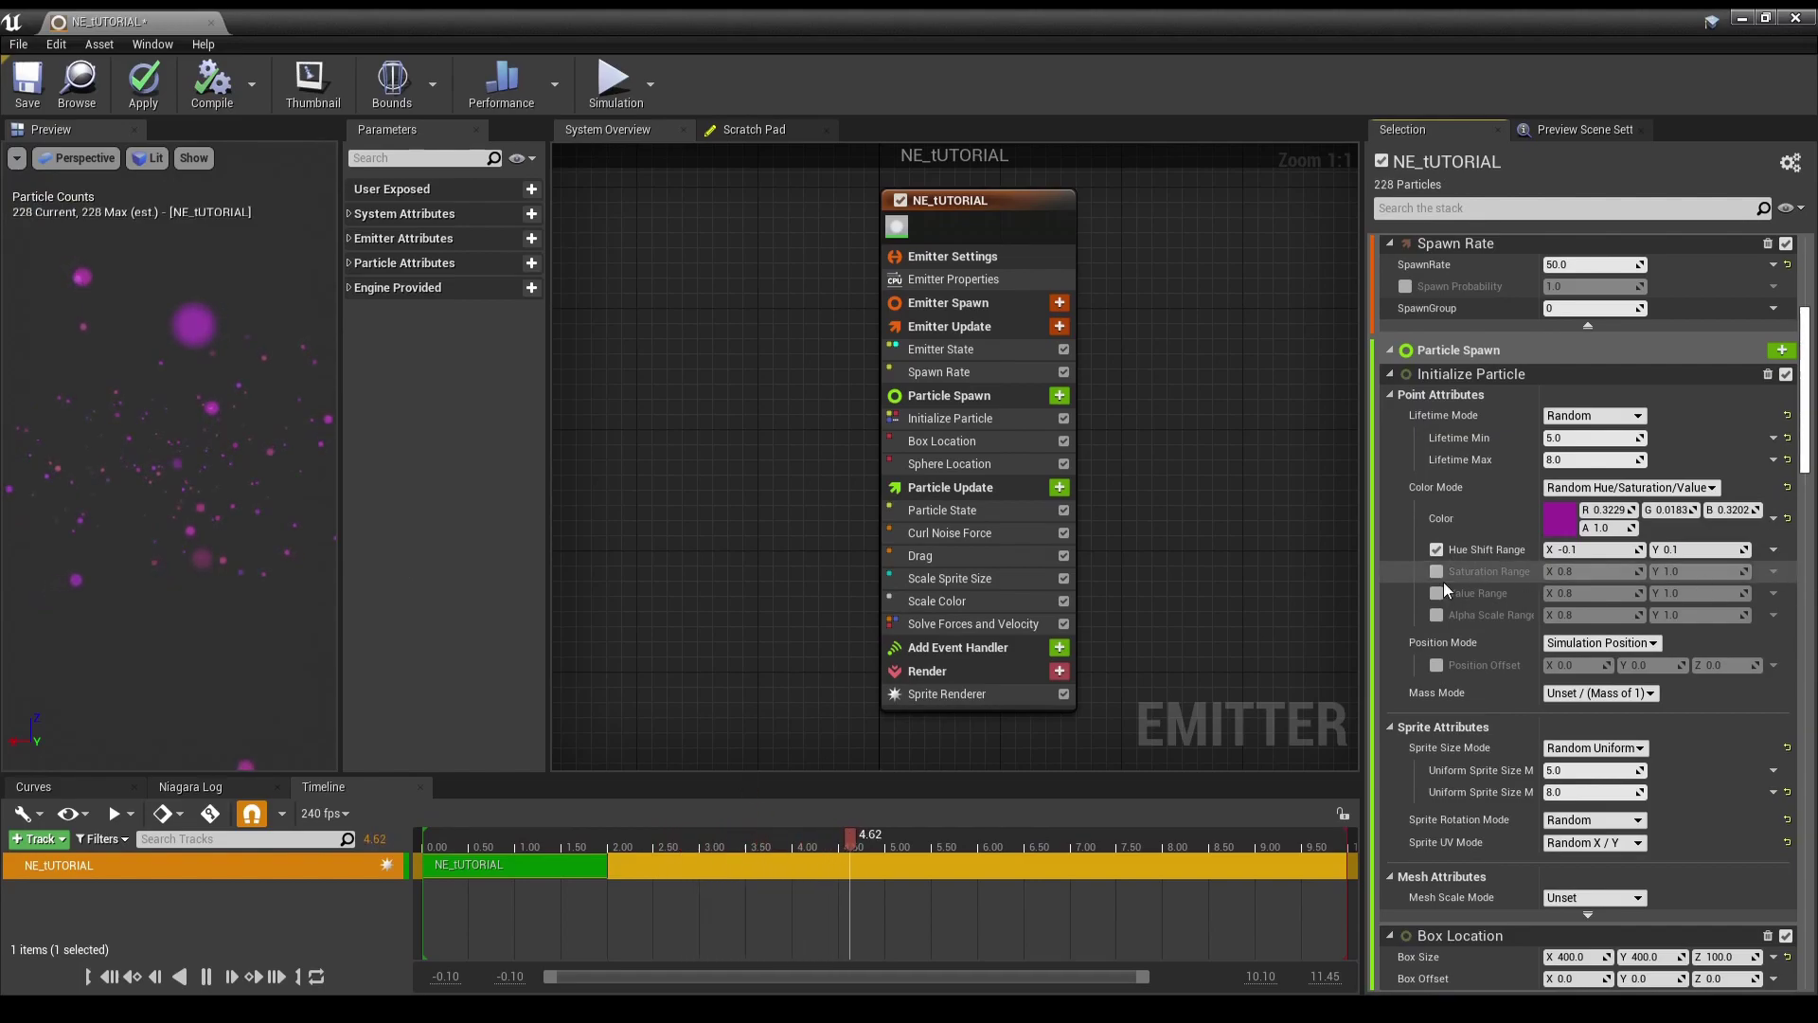
{"action": "left_click", "coordinate": [1573, 549]}
{"action": "type", "text": "-0.1"}
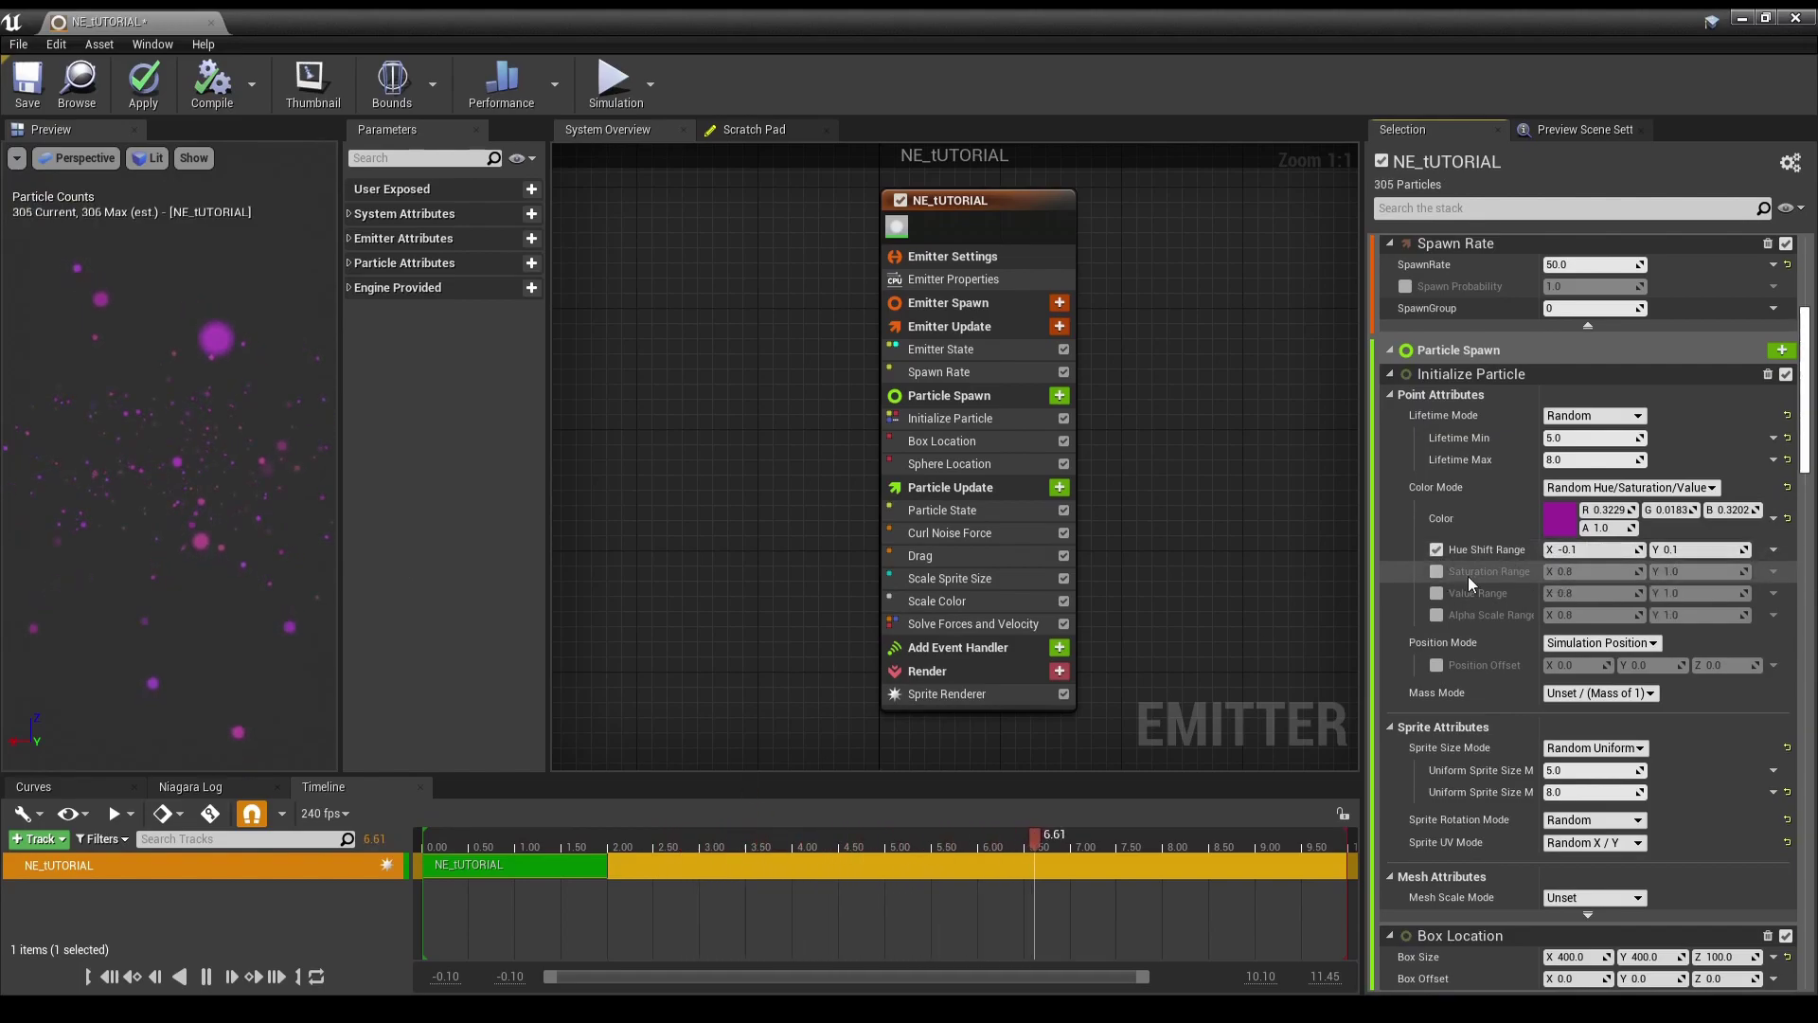
{"action": "key", "text": "Return"}
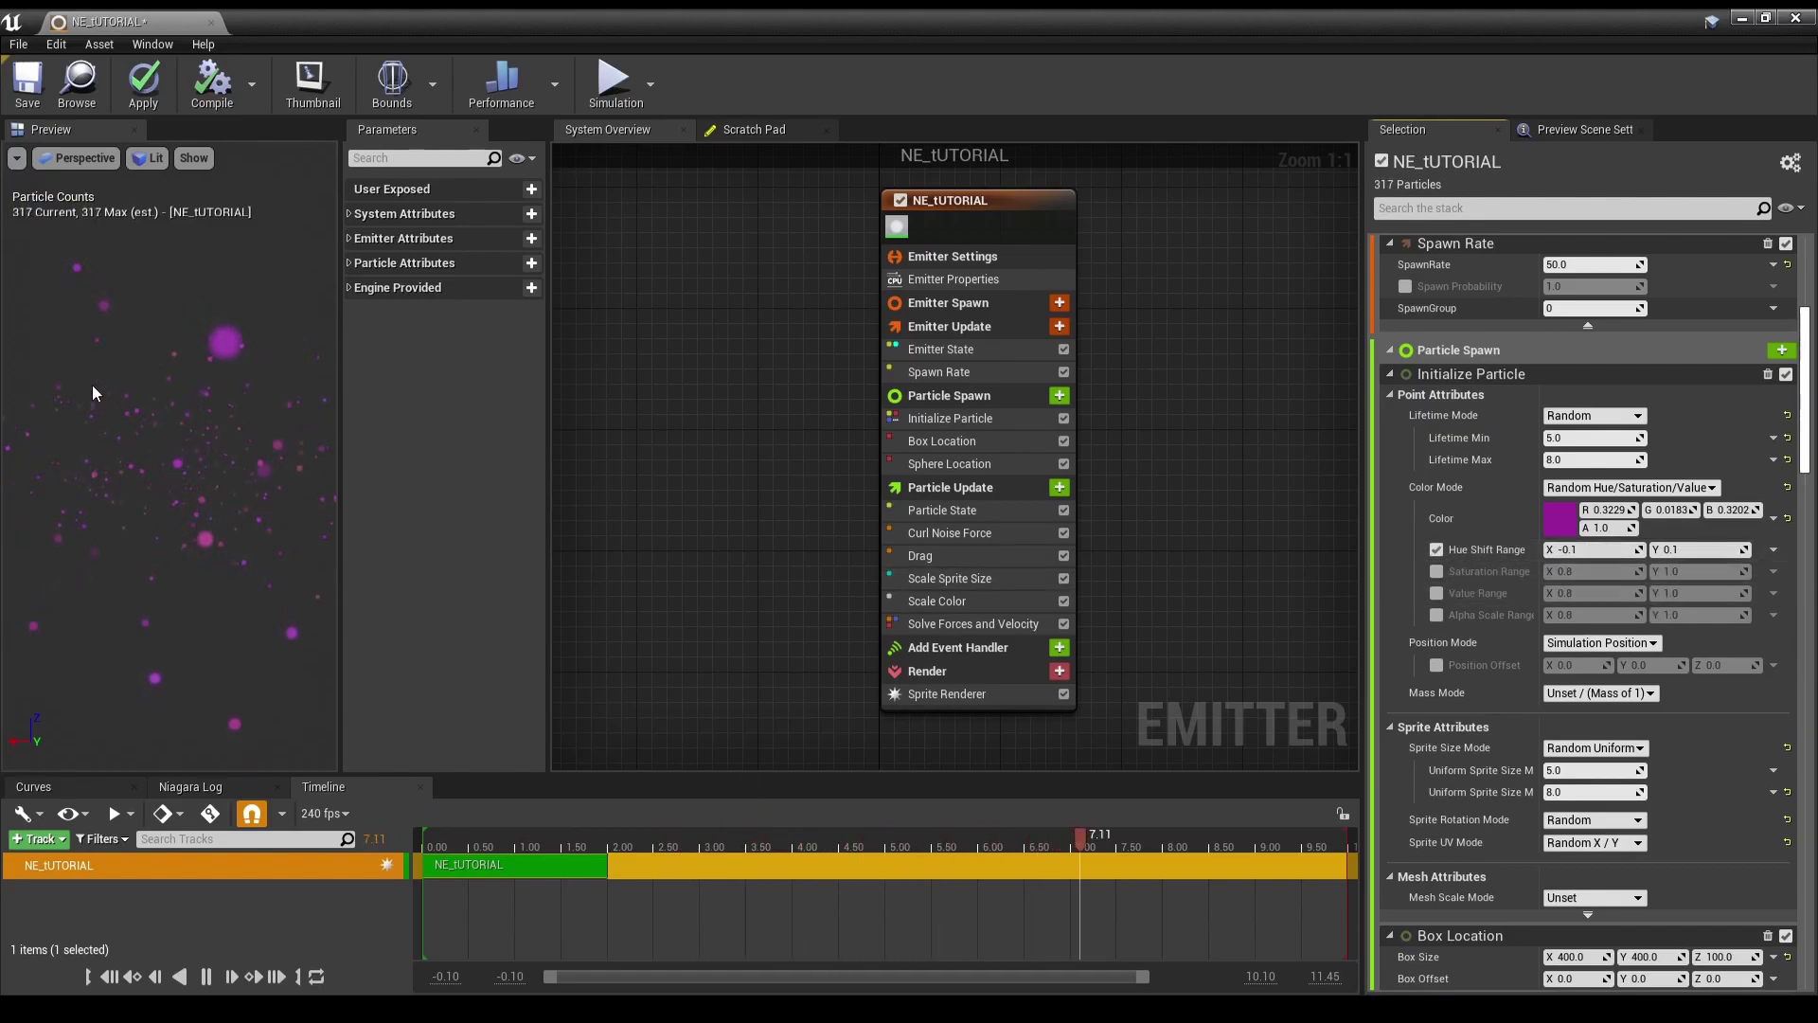
{"action": "left_click", "coordinate": [1437, 571]}
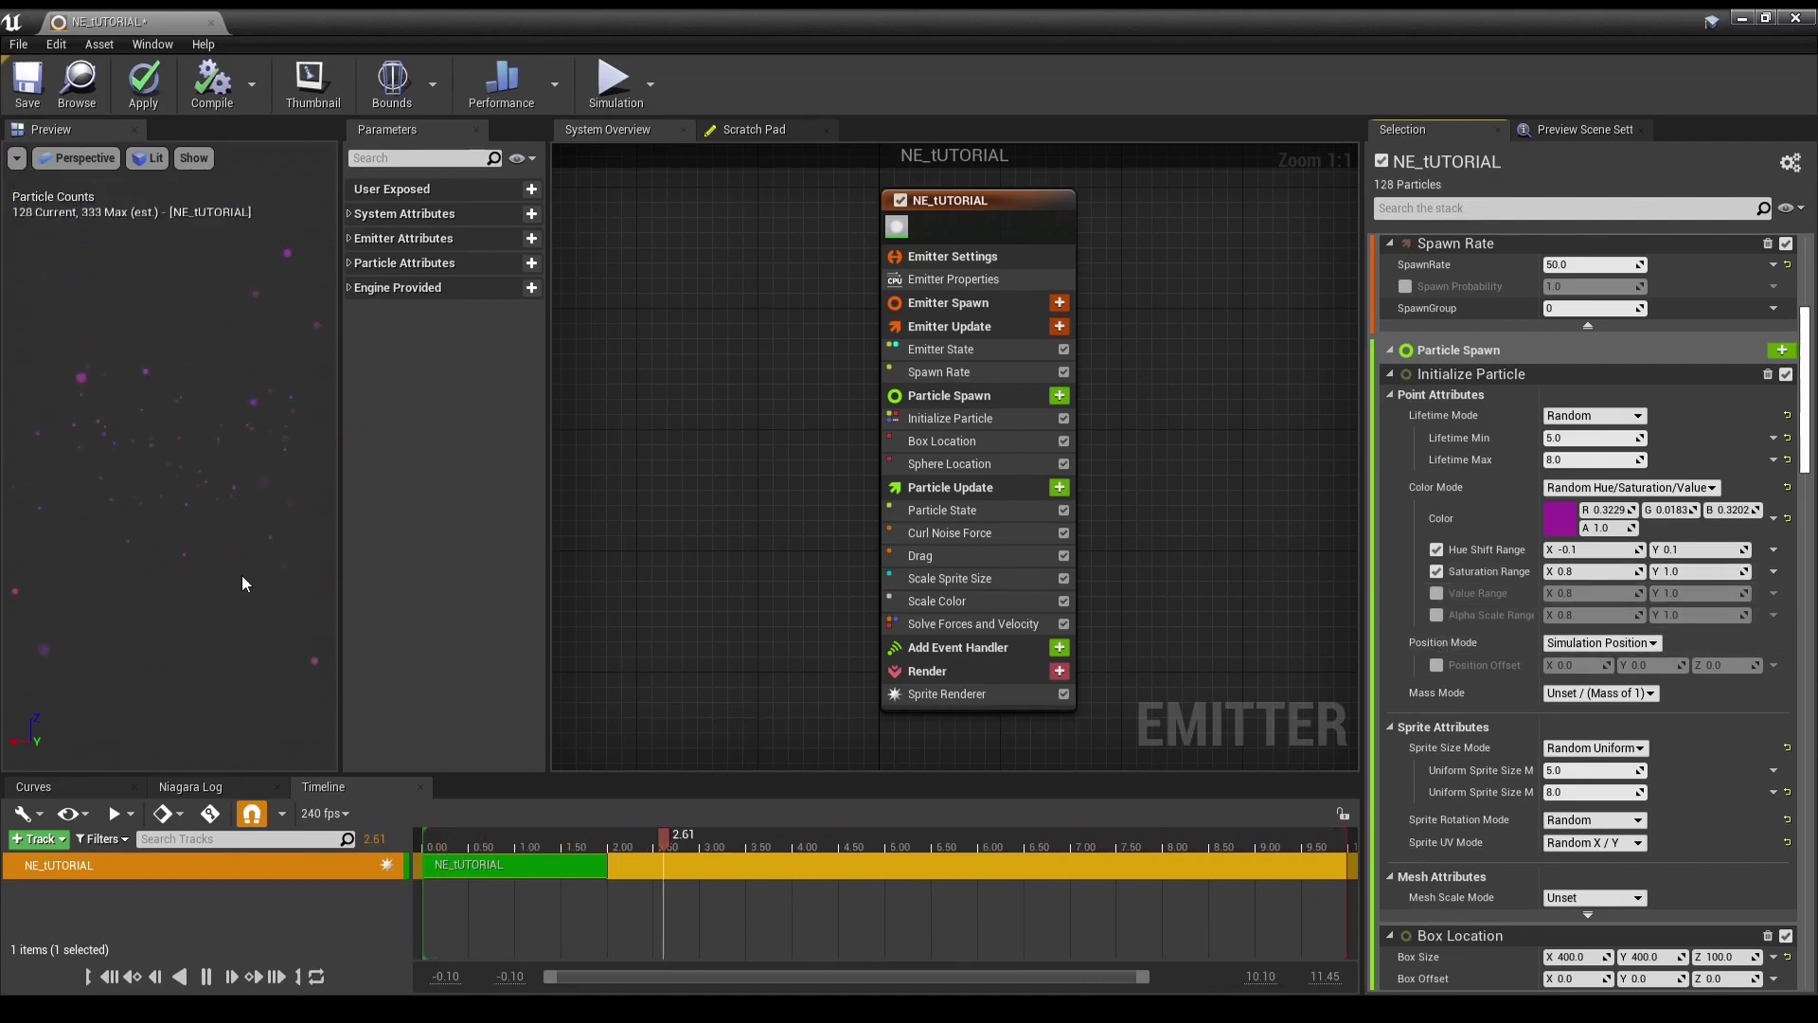
{"action": "left_click", "coordinate": [1438, 595]}
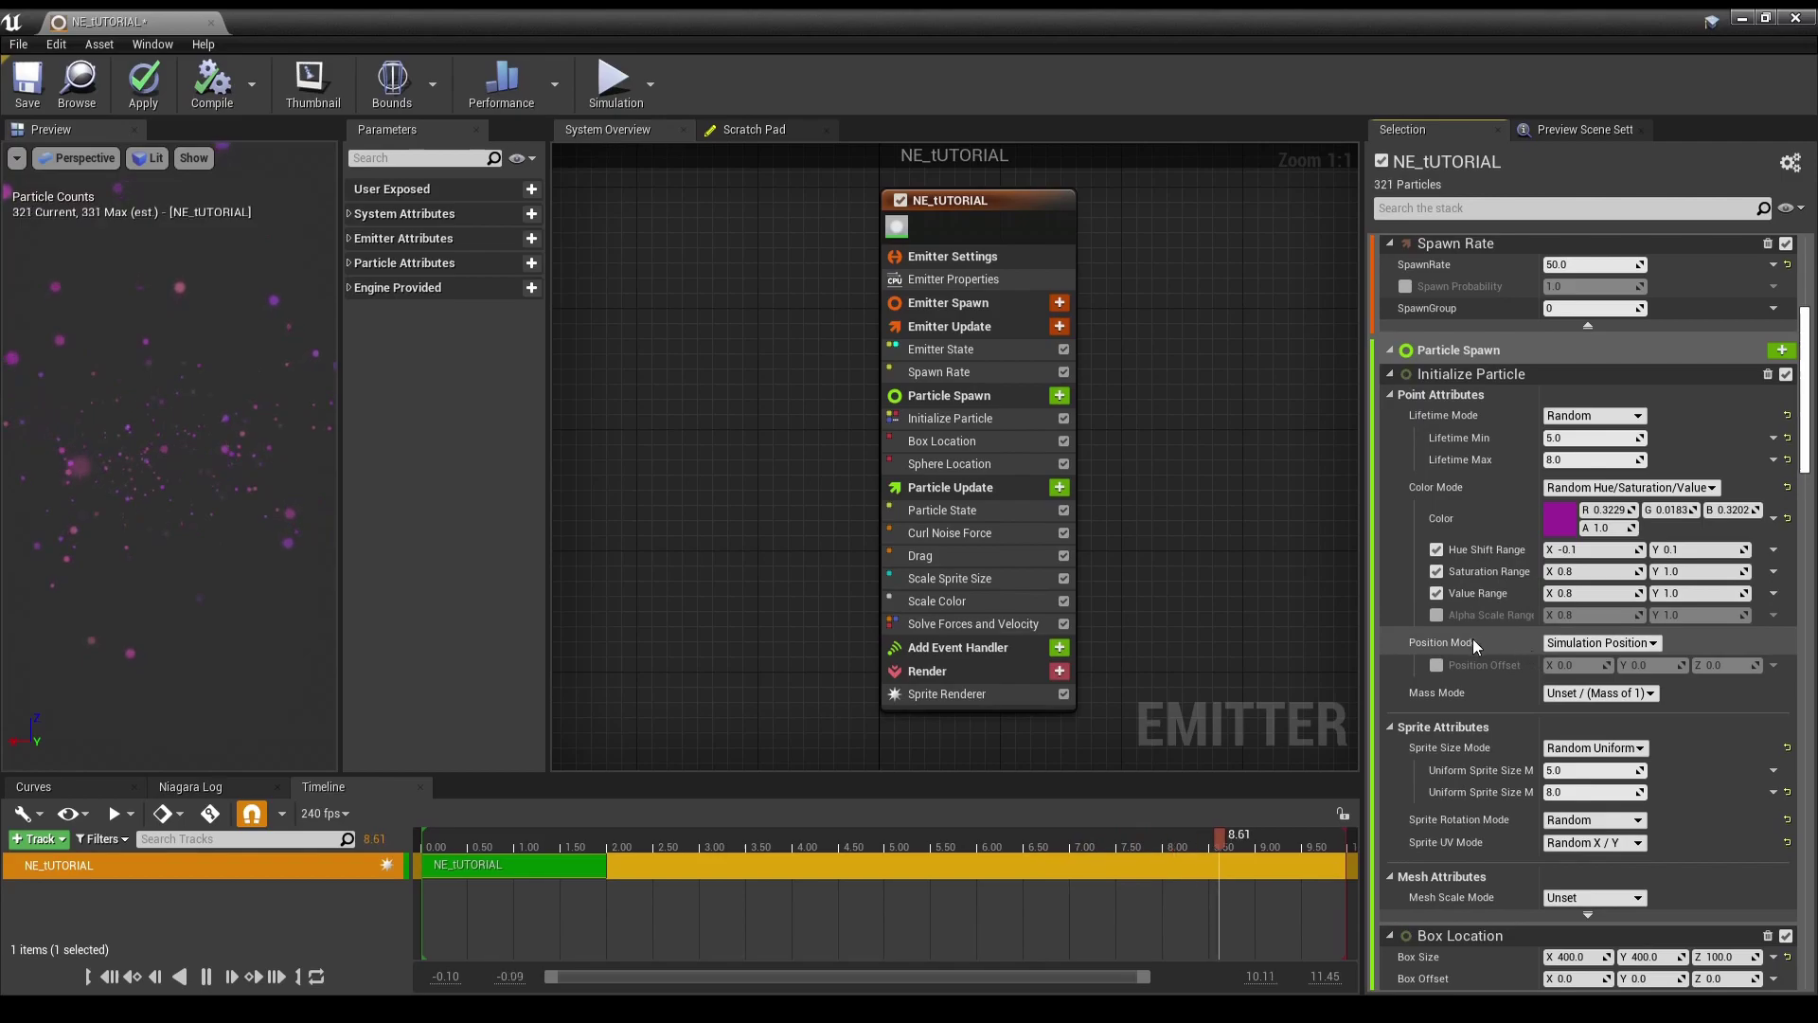
{"action": "left_click", "coordinate": [1436, 615]}
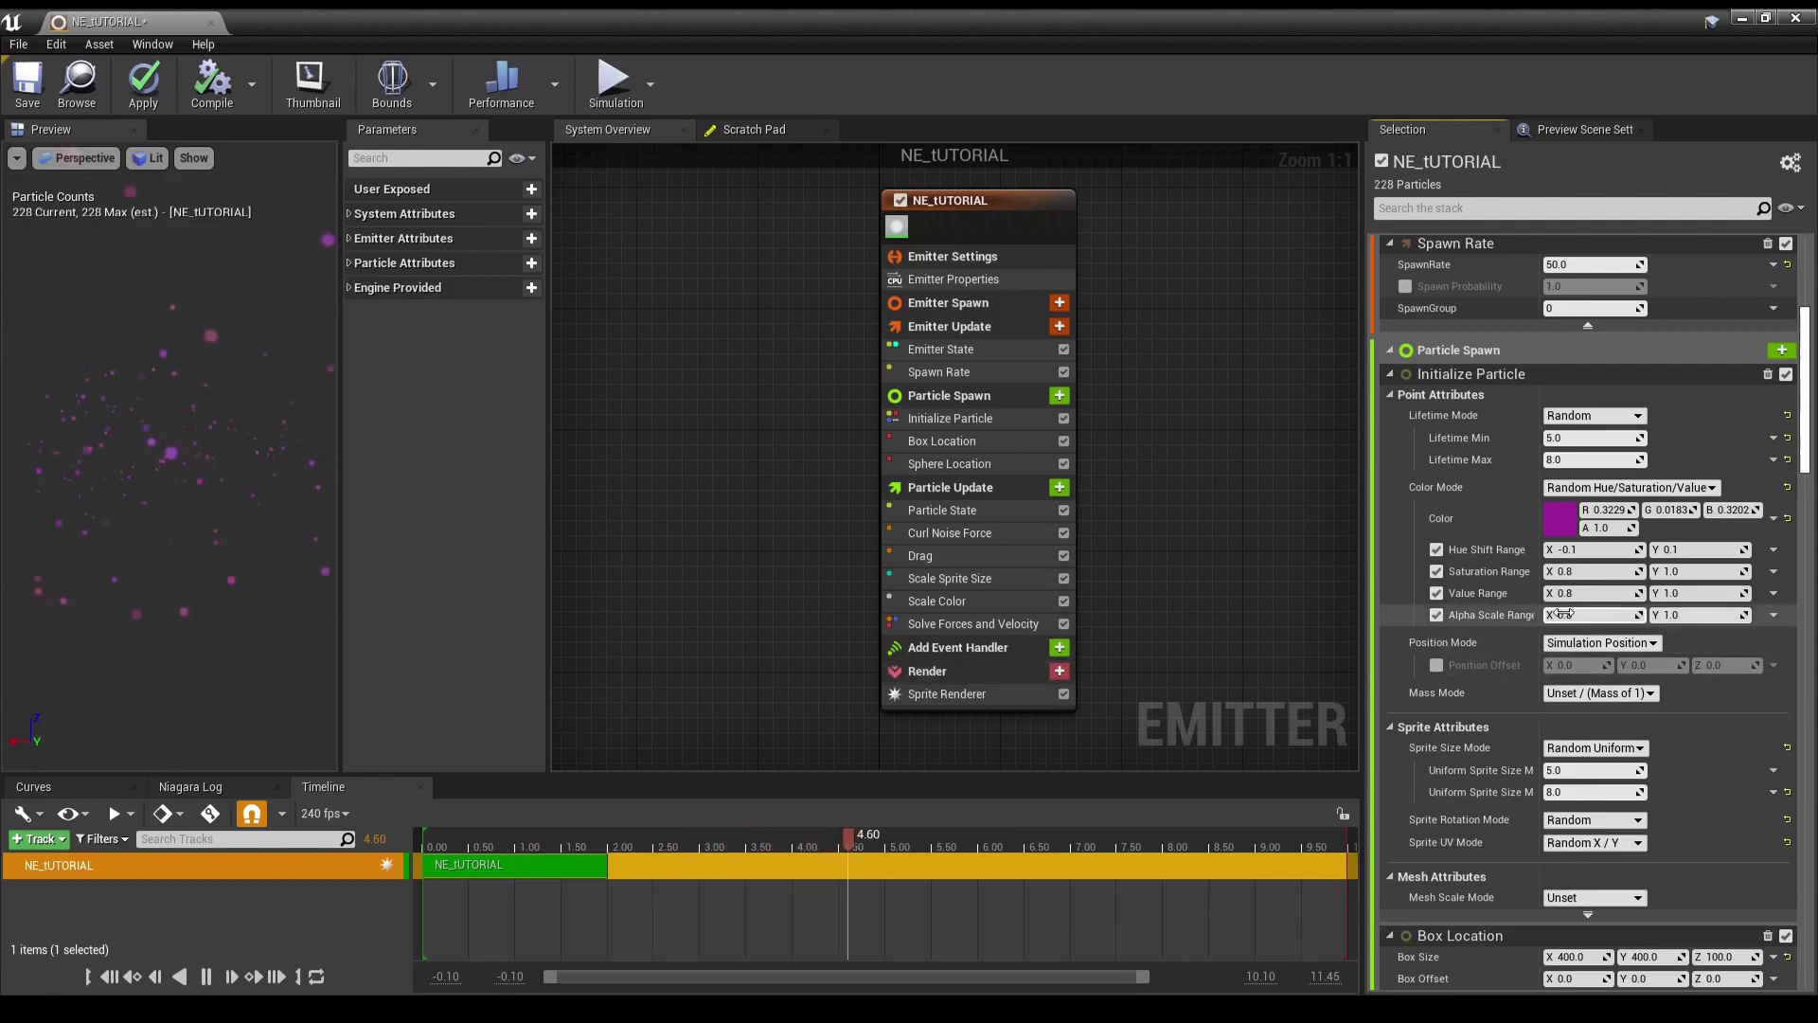
{"action": "left_click", "coordinate": [1591, 593]}
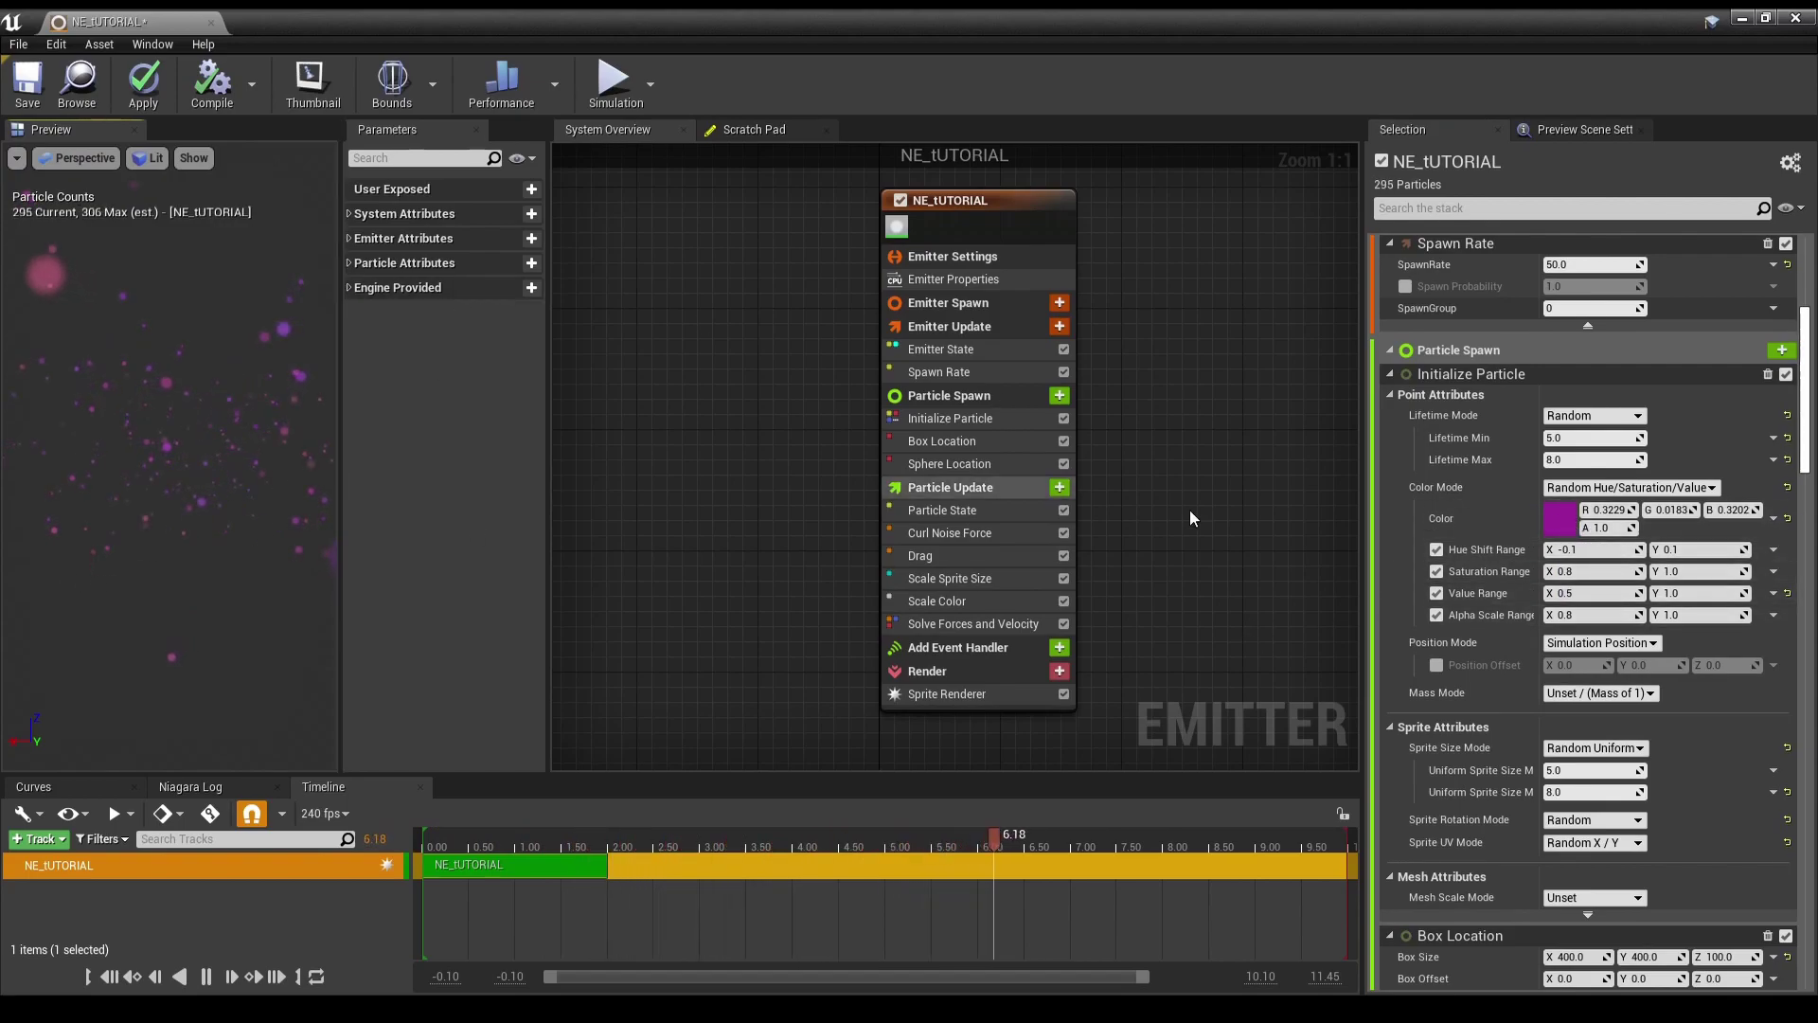
- Close the base colour picker unchanged and set Color Mode to Unset so particles render white
{"action": "left_click", "coordinate": [1553, 523]}
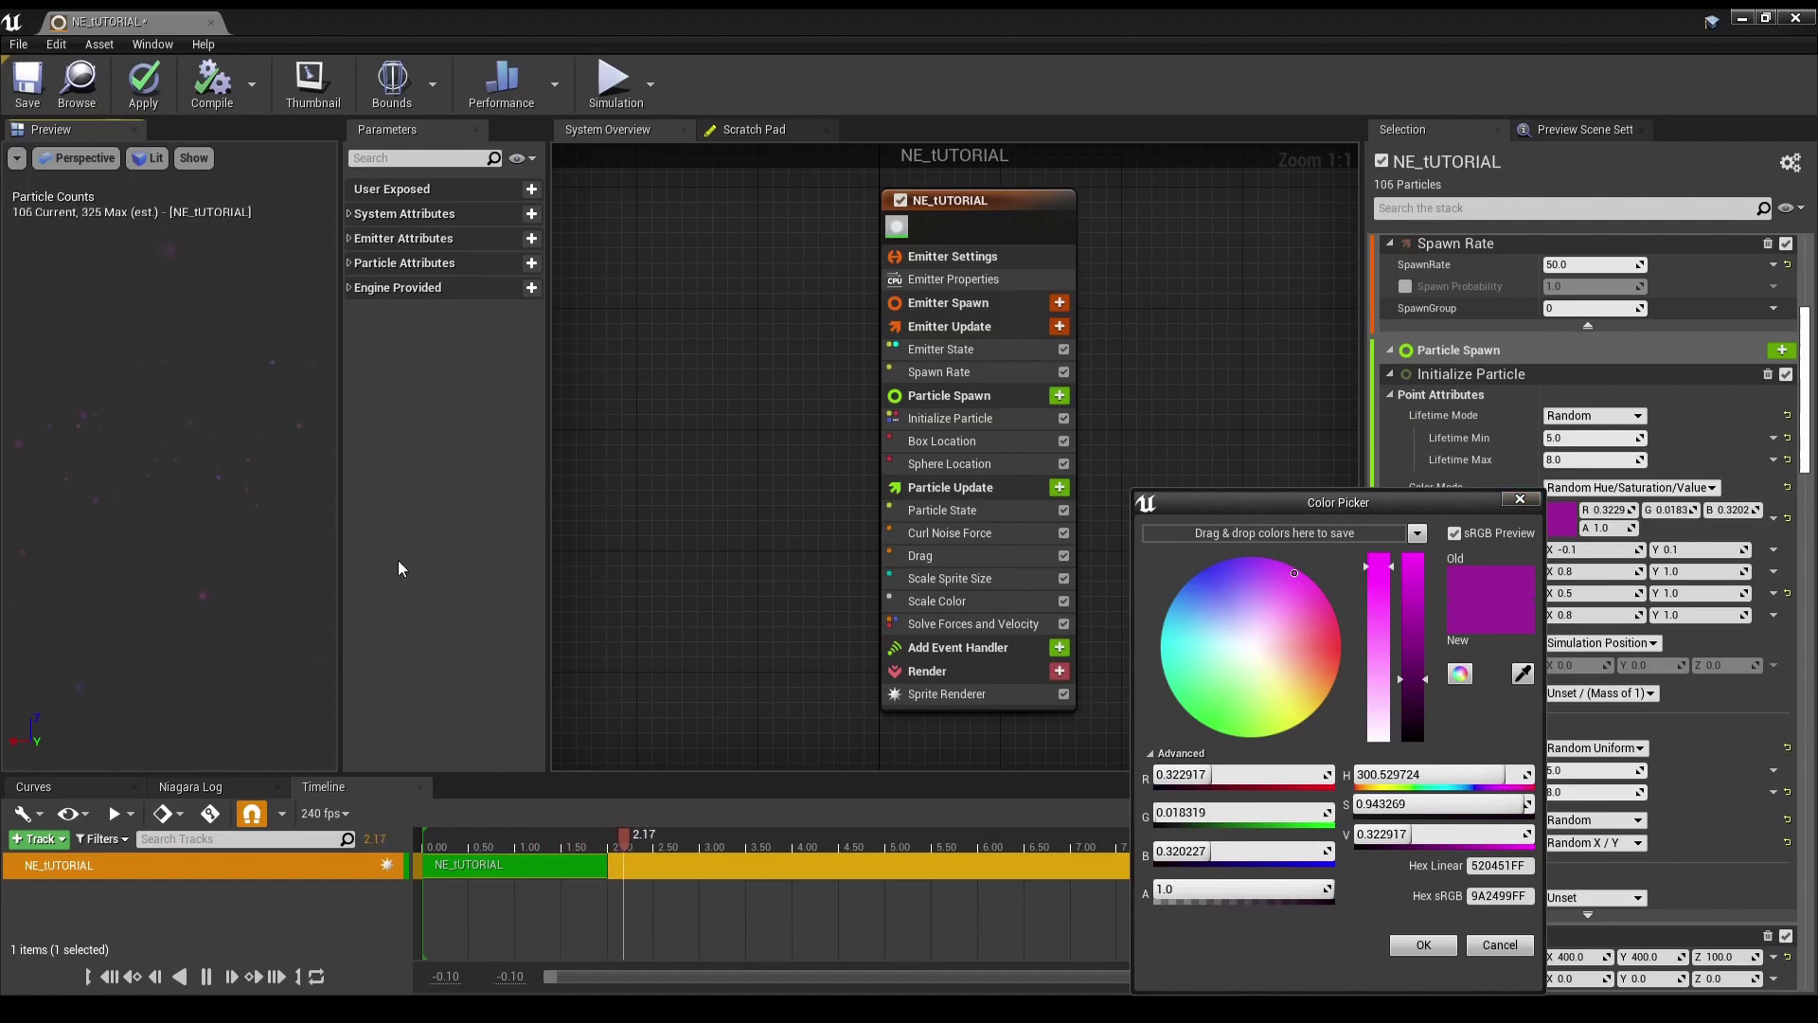
{"action": "left_click", "coordinate": [1521, 501]}
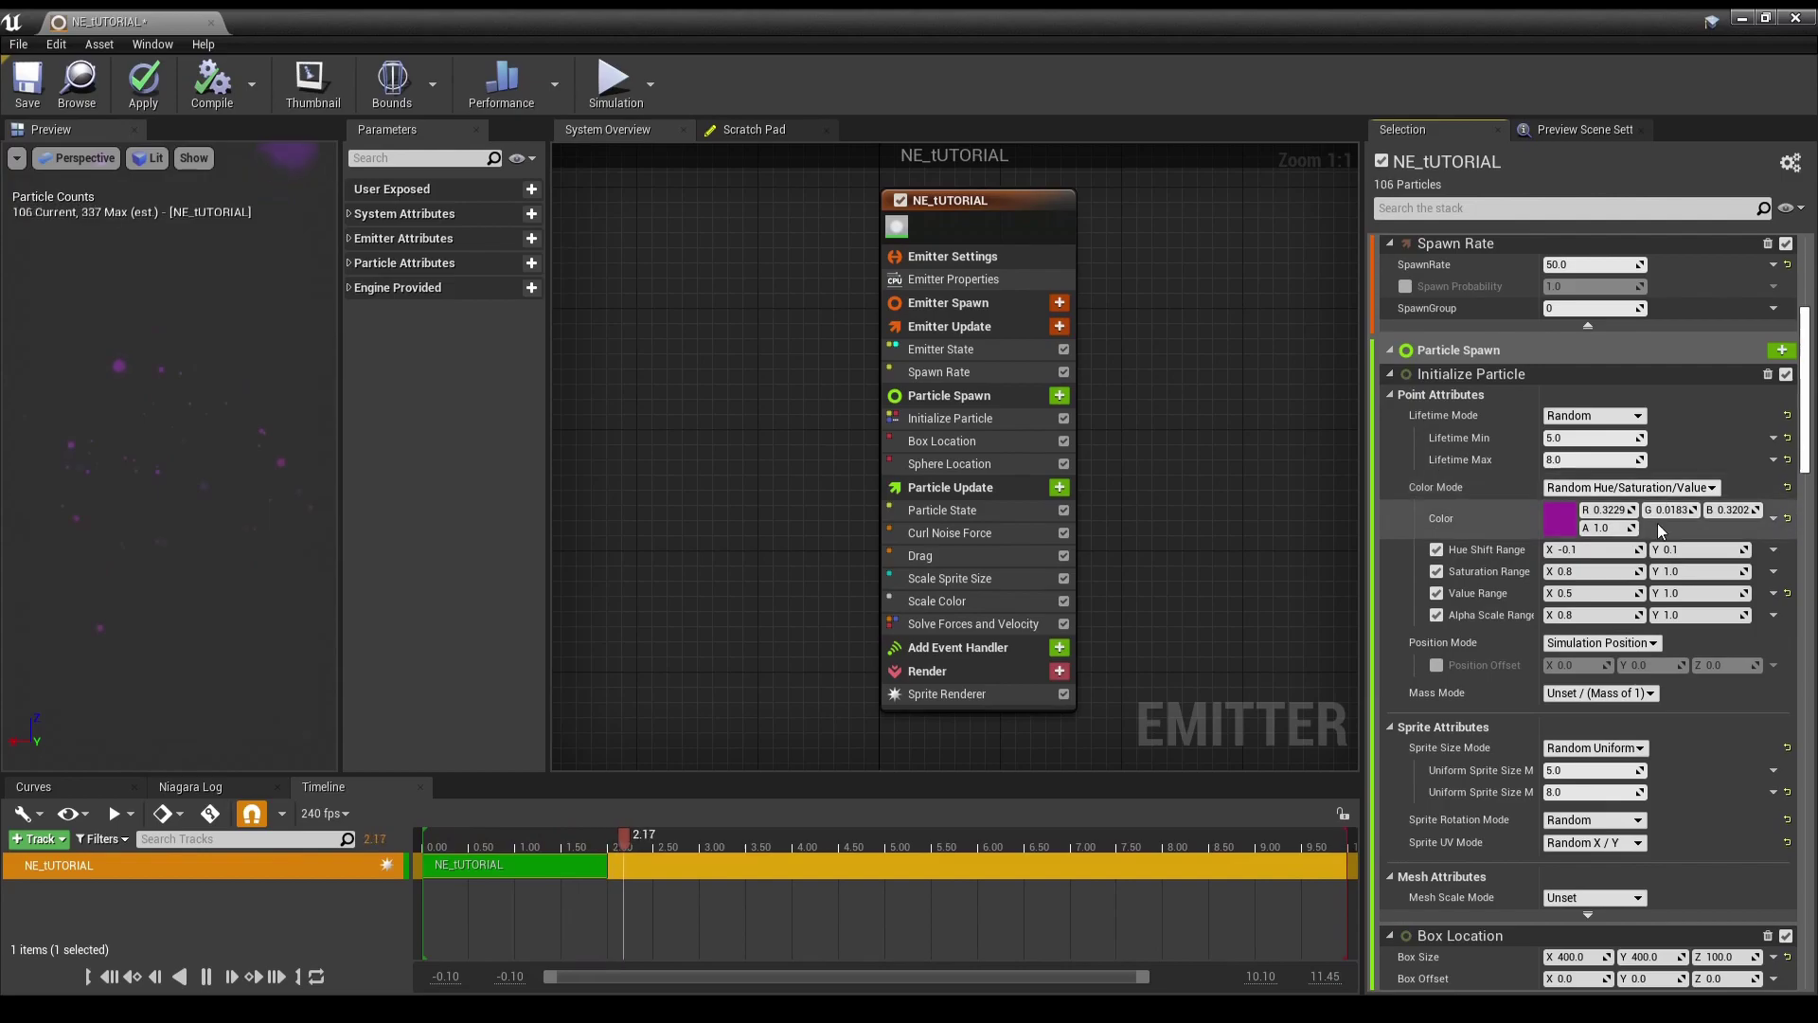
{"action": "left_click", "coordinate": [1634, 487]}
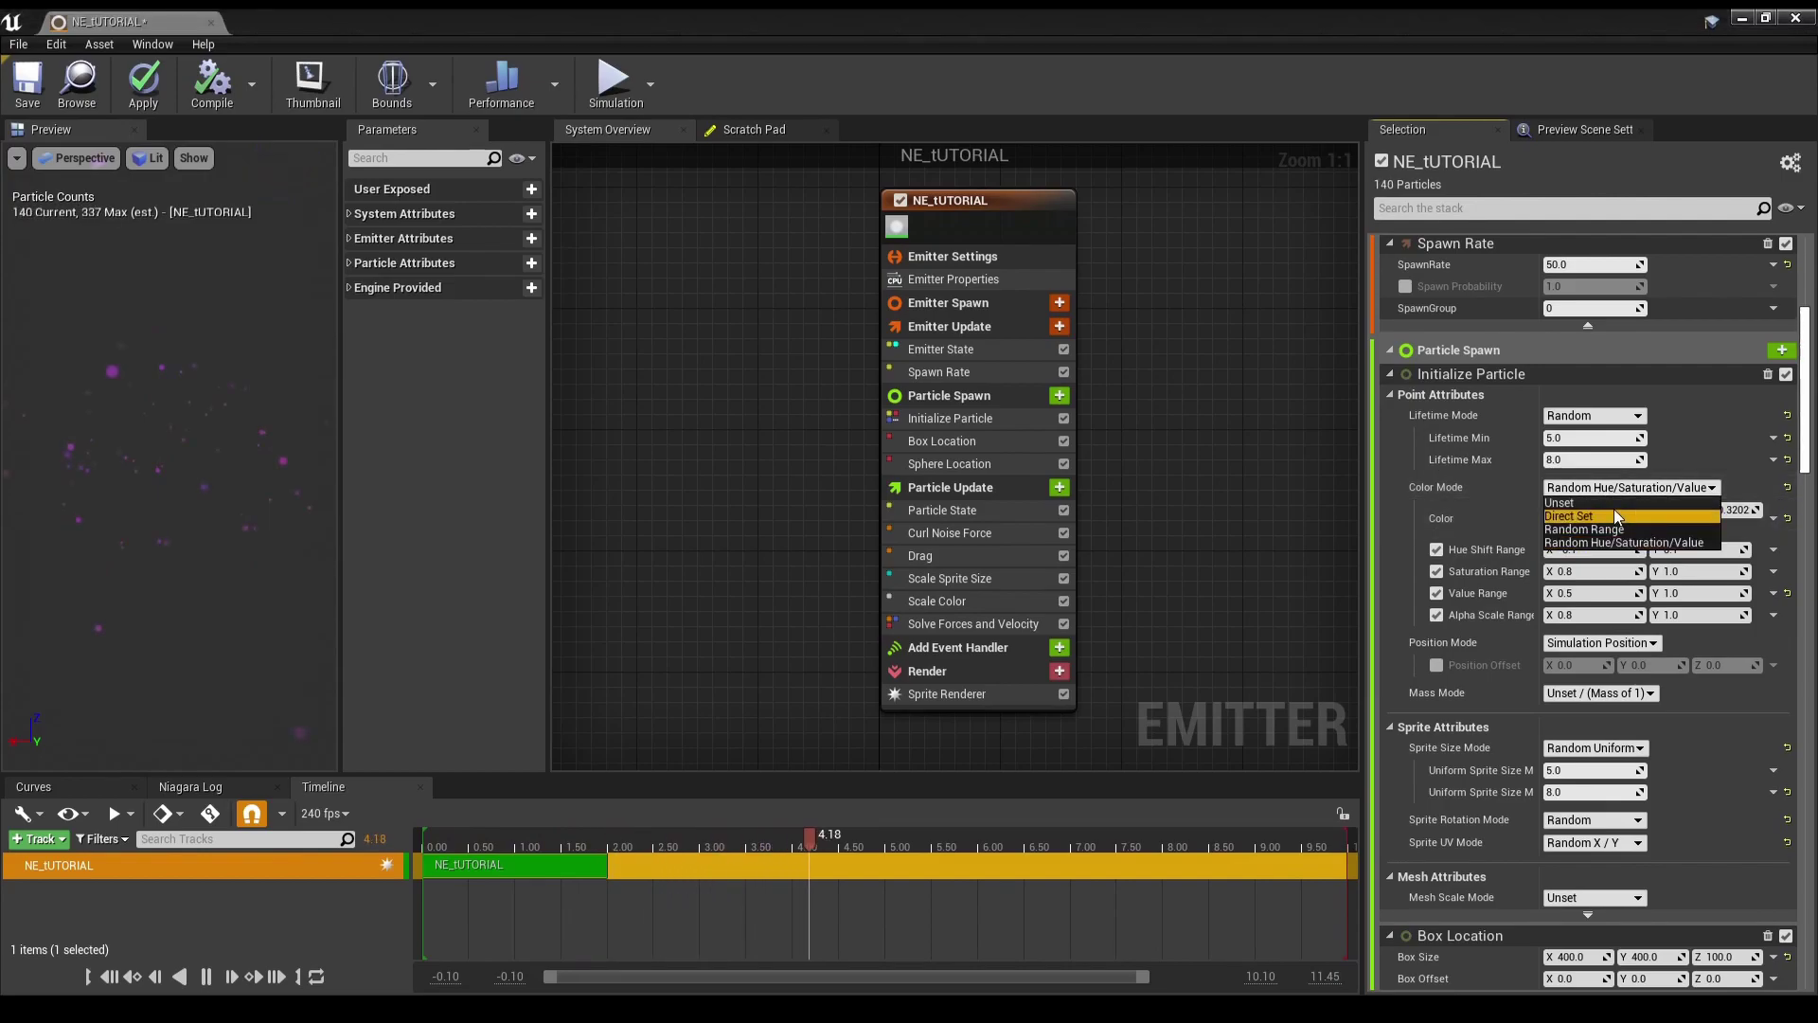
{"action": "left_click", "coordinate": [1616, 516]}
{"action": "left_click", "coordinate": [1601, 488]}
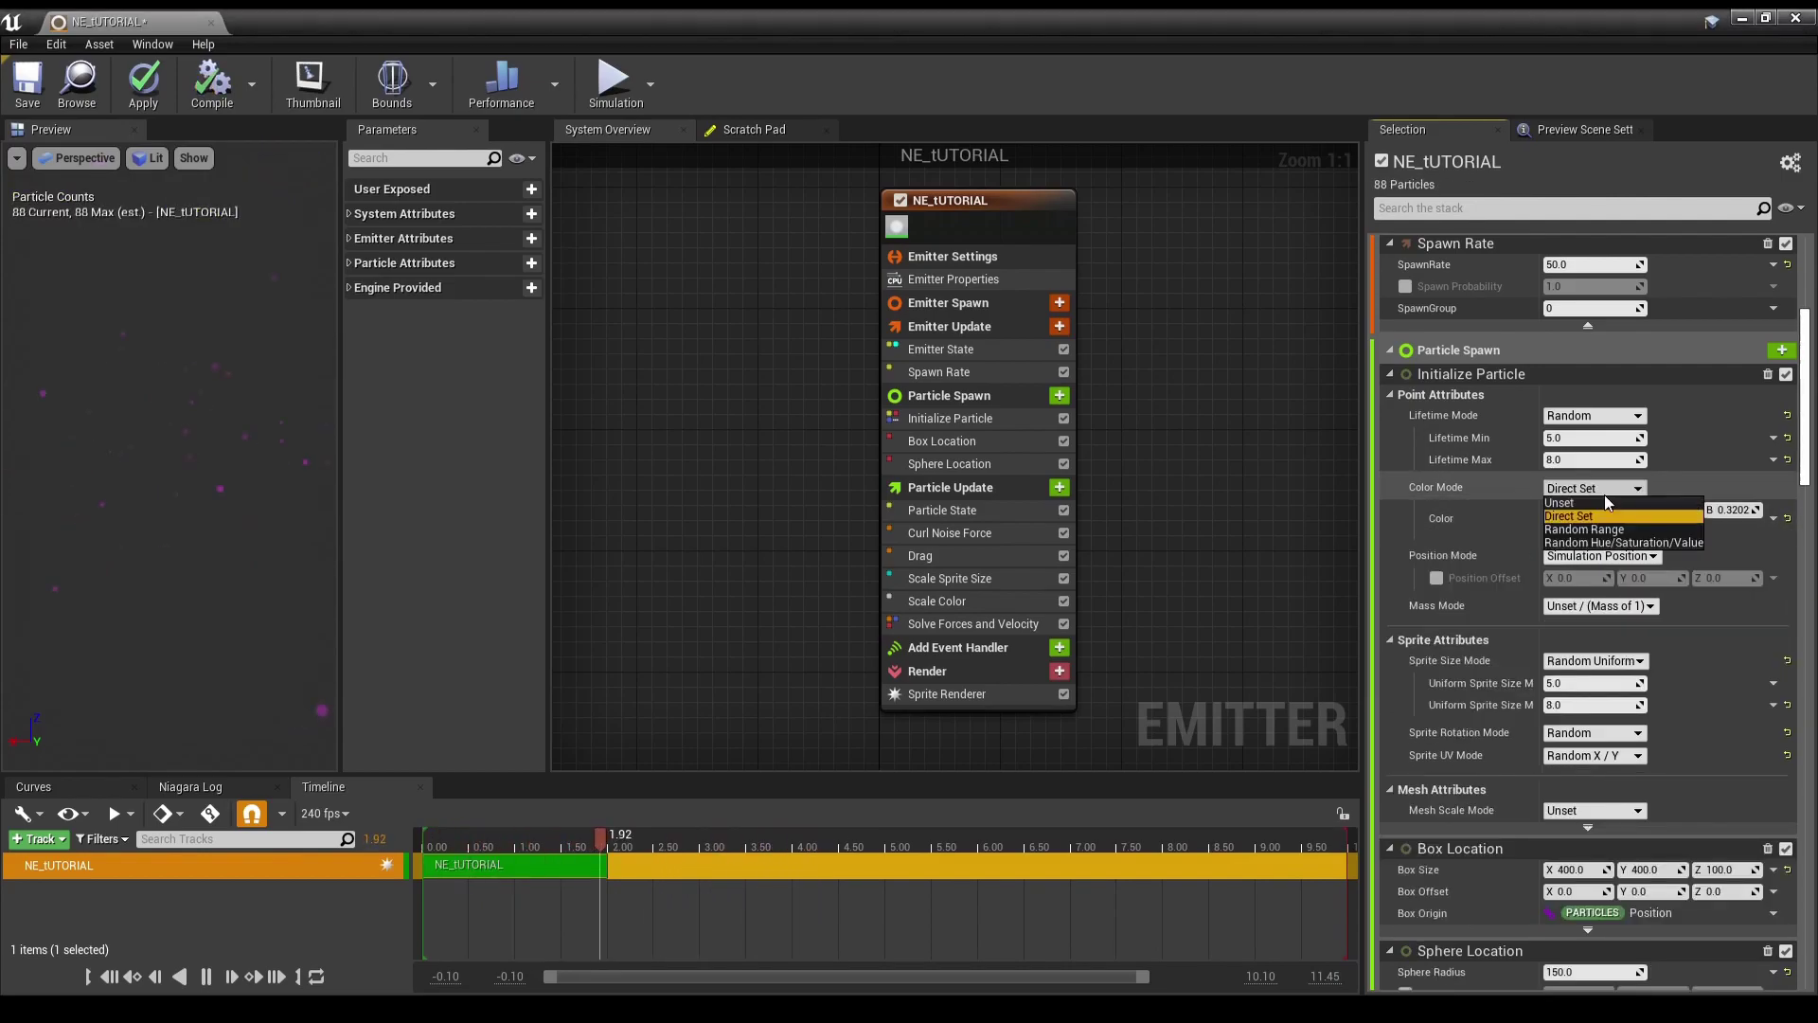
{"action": "left_click", "coordinate": [1595, 503]}
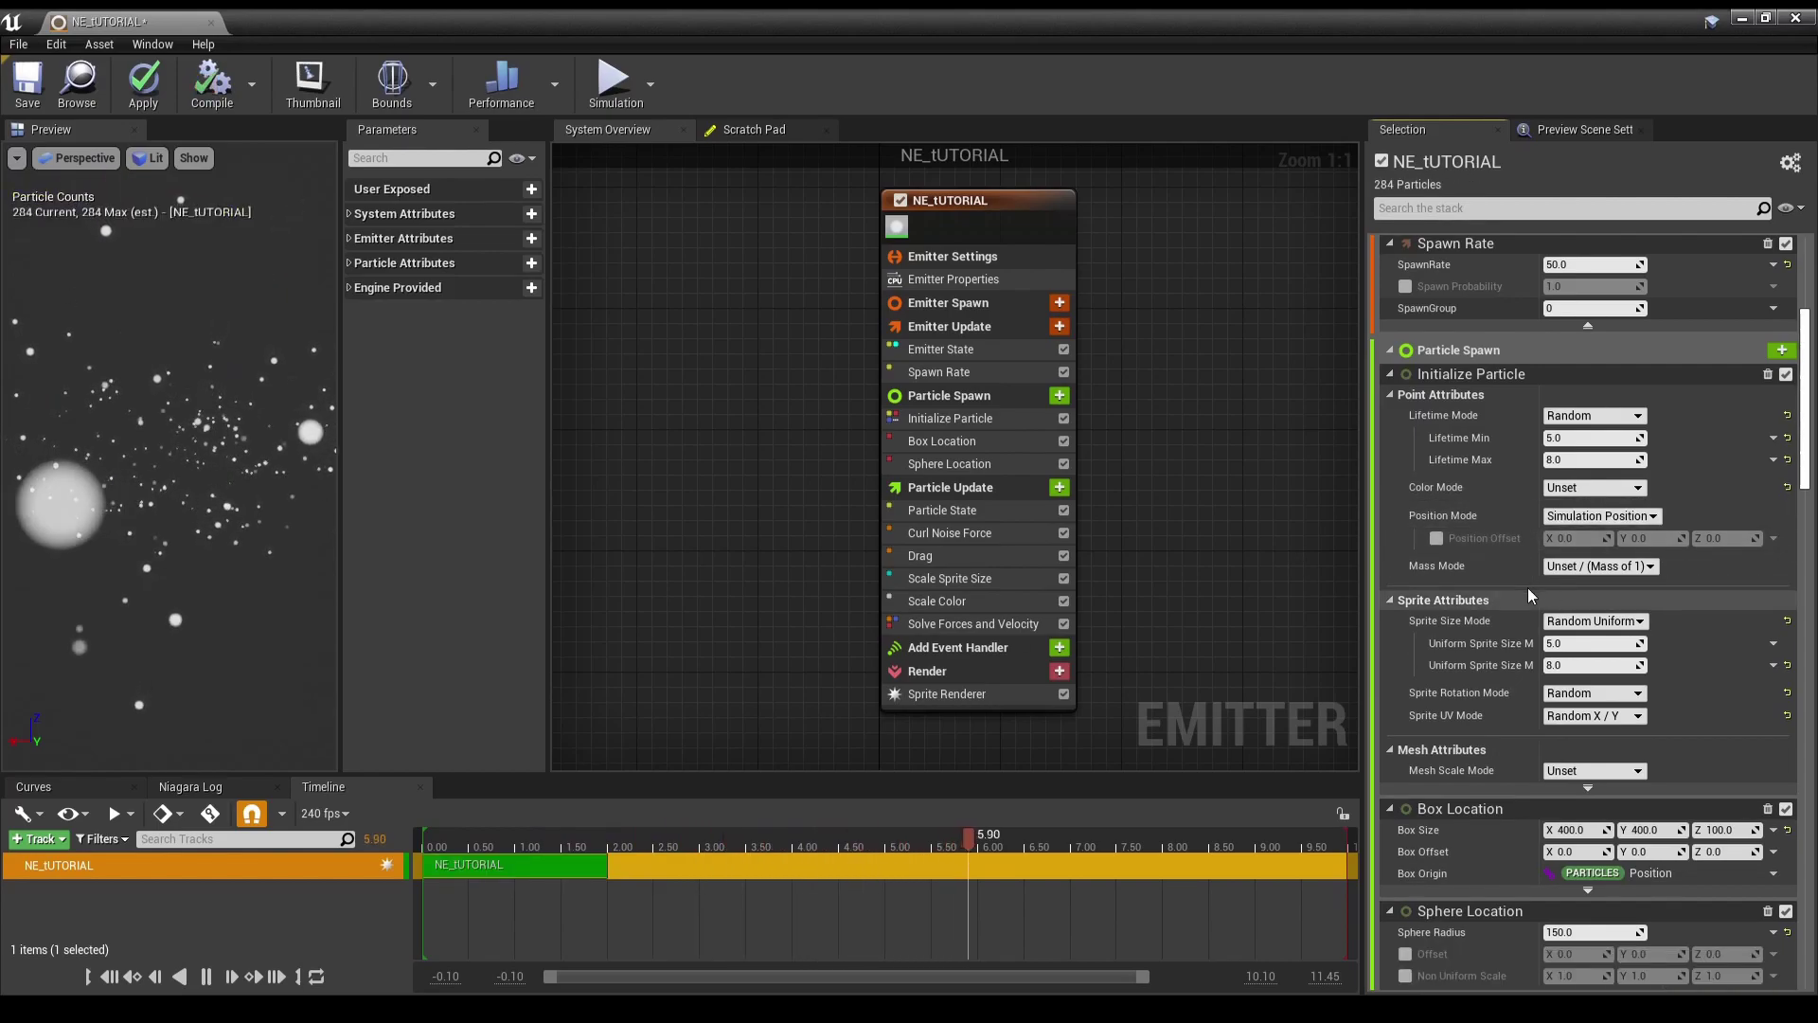
{"action": "scroll", "coordinate": [1527, 588], "scroll_direction": "down", "scroll_amount": 5}
{"action": "scroll", "coordinate": [1514, 566], "scroll_direction": "up", "scroll_amount": 4}
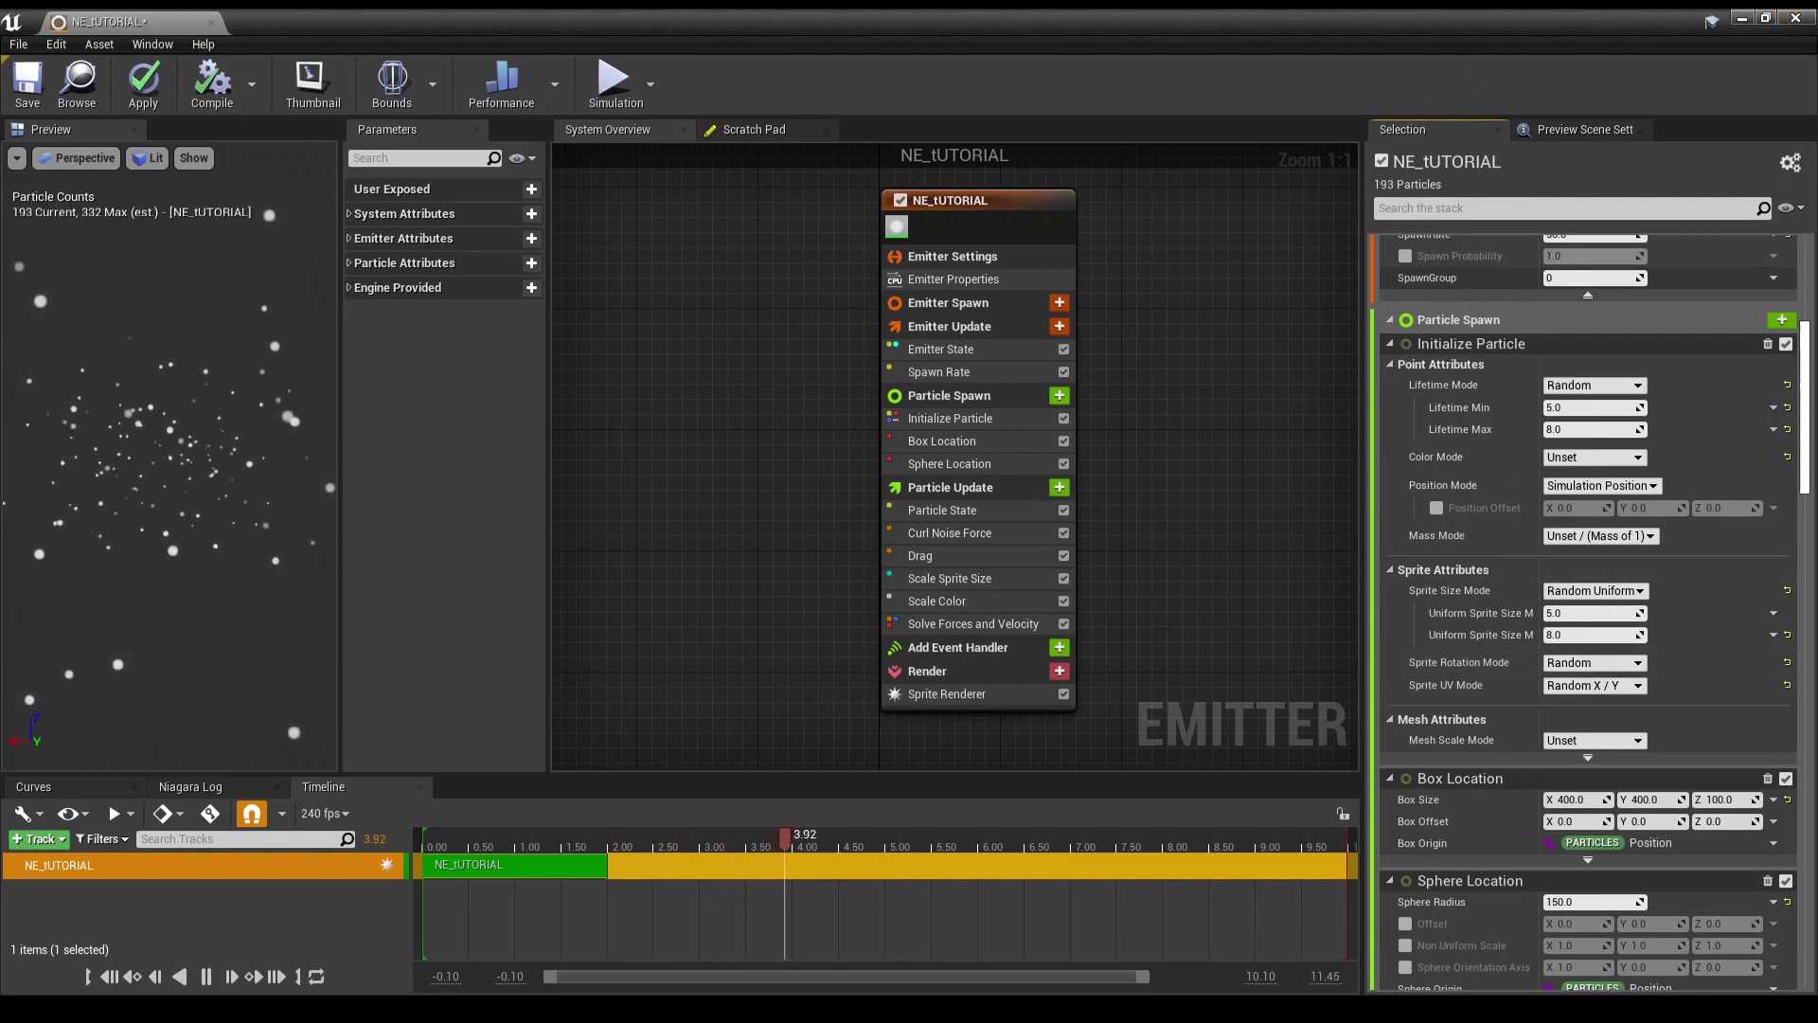
{"action": "scroll", "coordinate": [1703, 608], "scroll_direction": "down", "scroll_amount": 3}
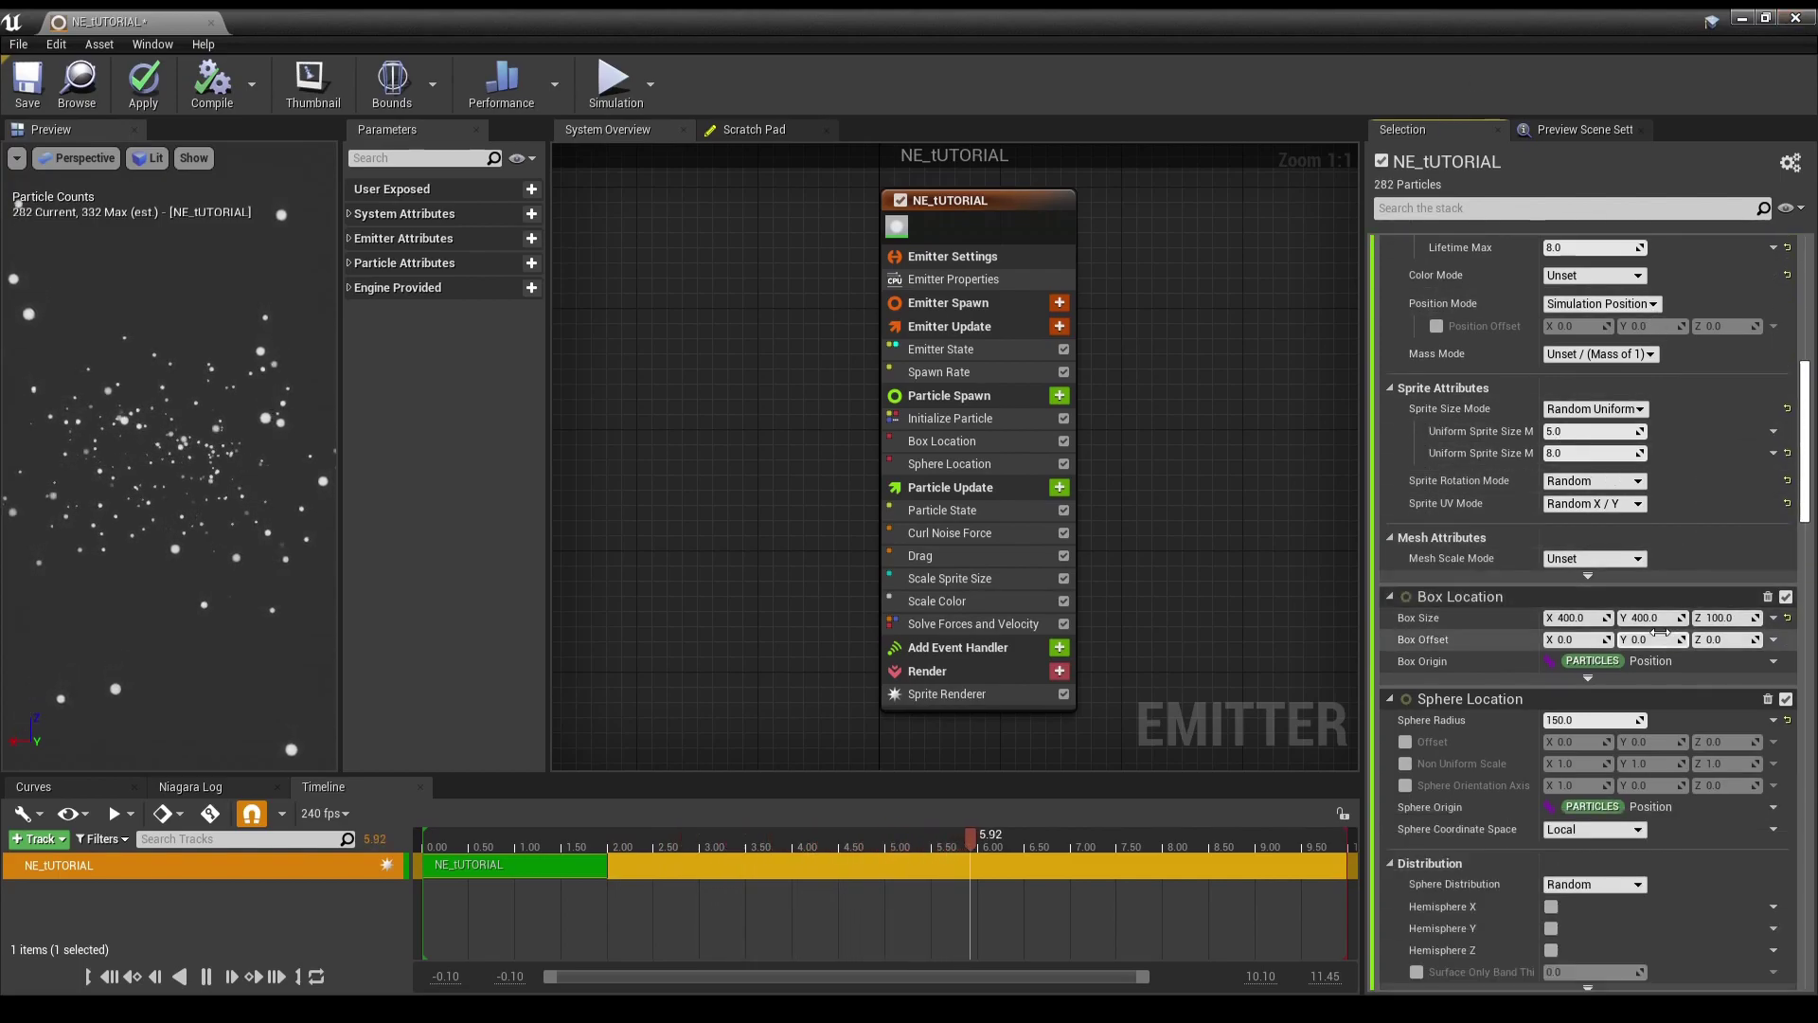
{"action": "scroll", "coordinate": [1662, 632], "scroll_direction": "down", "scroll_amount": 3}
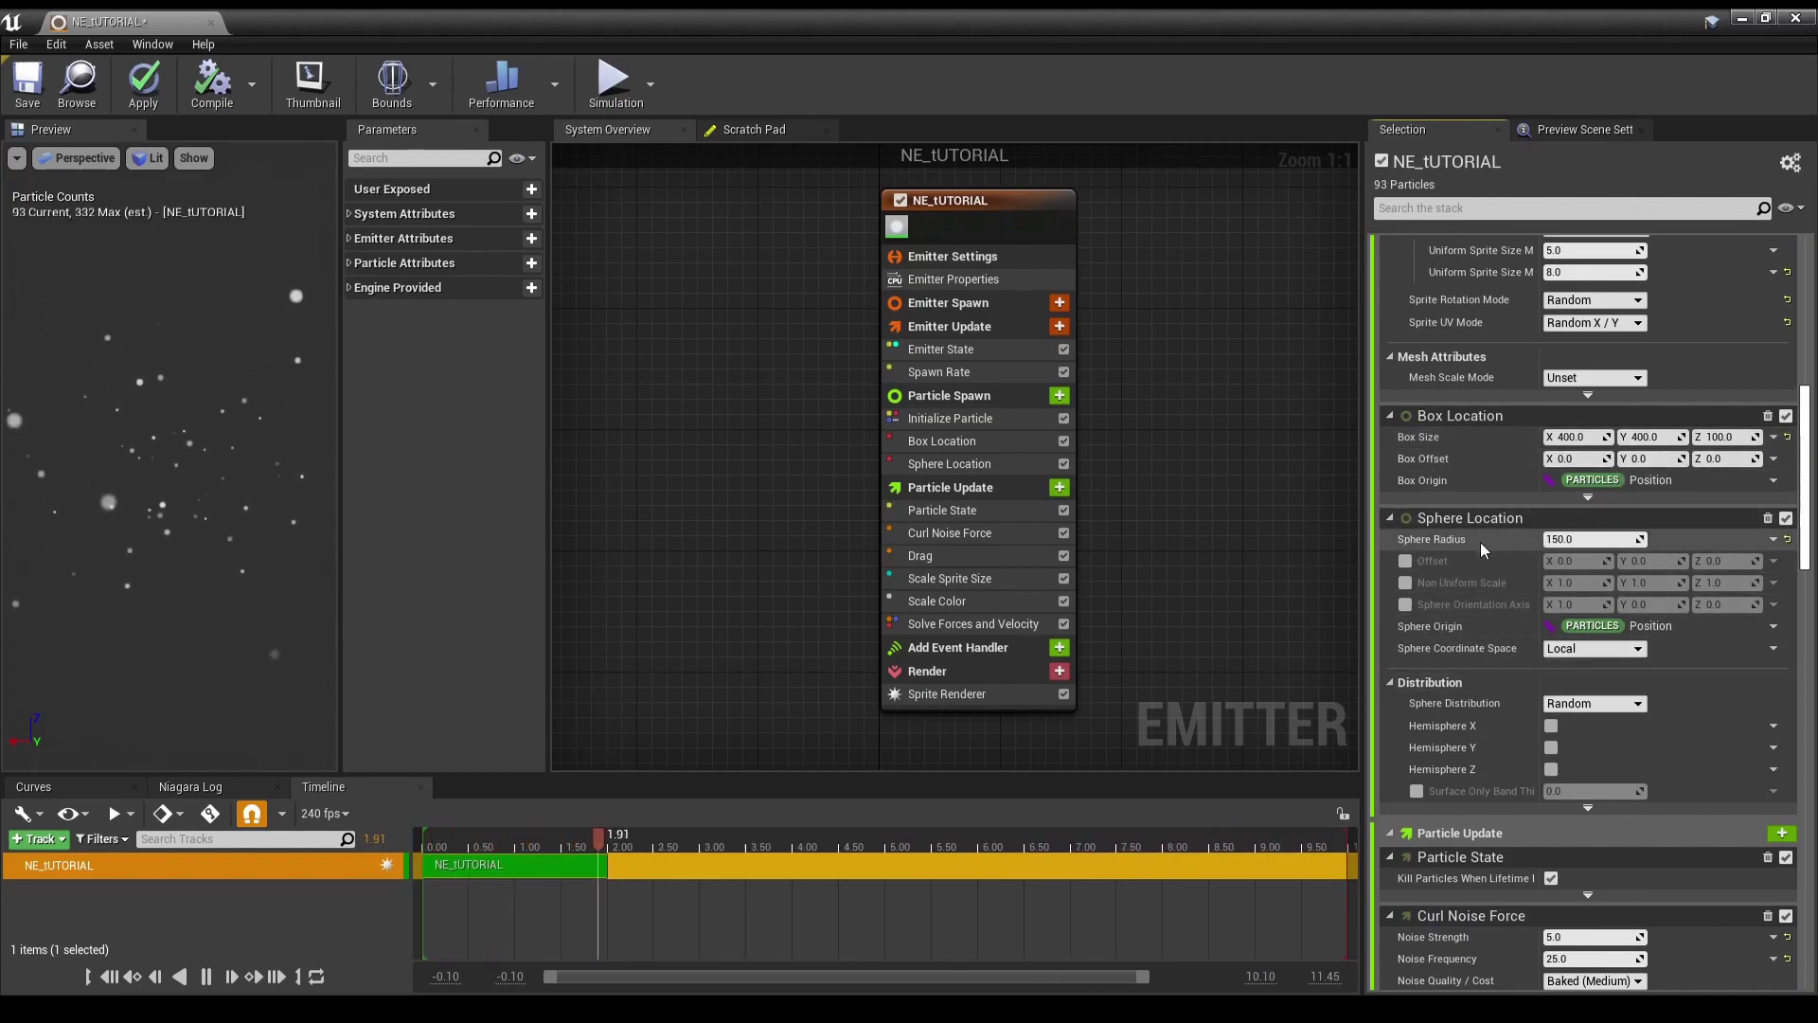
{"action": "scroll", "coordinate": [1508, 718], "scroll_direction": "down", "scroll_amount": 2}
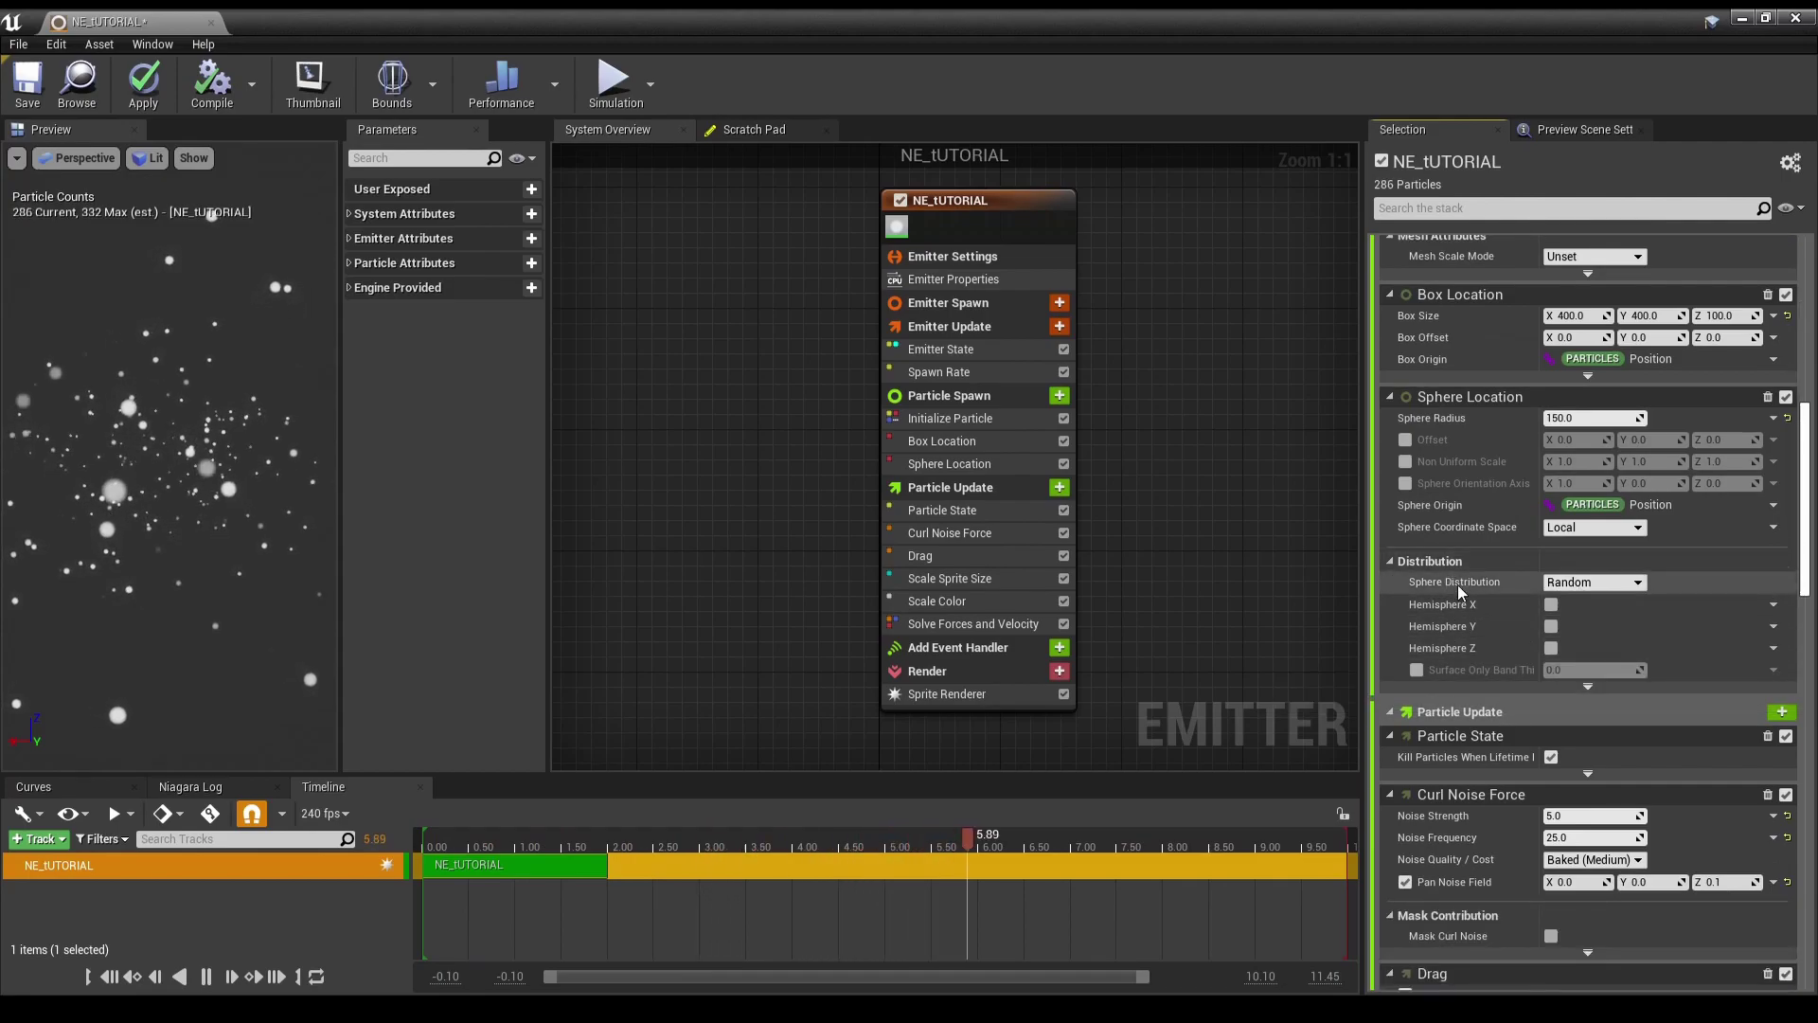
{"action": "left_click", "coordinate": [1598, 582]}
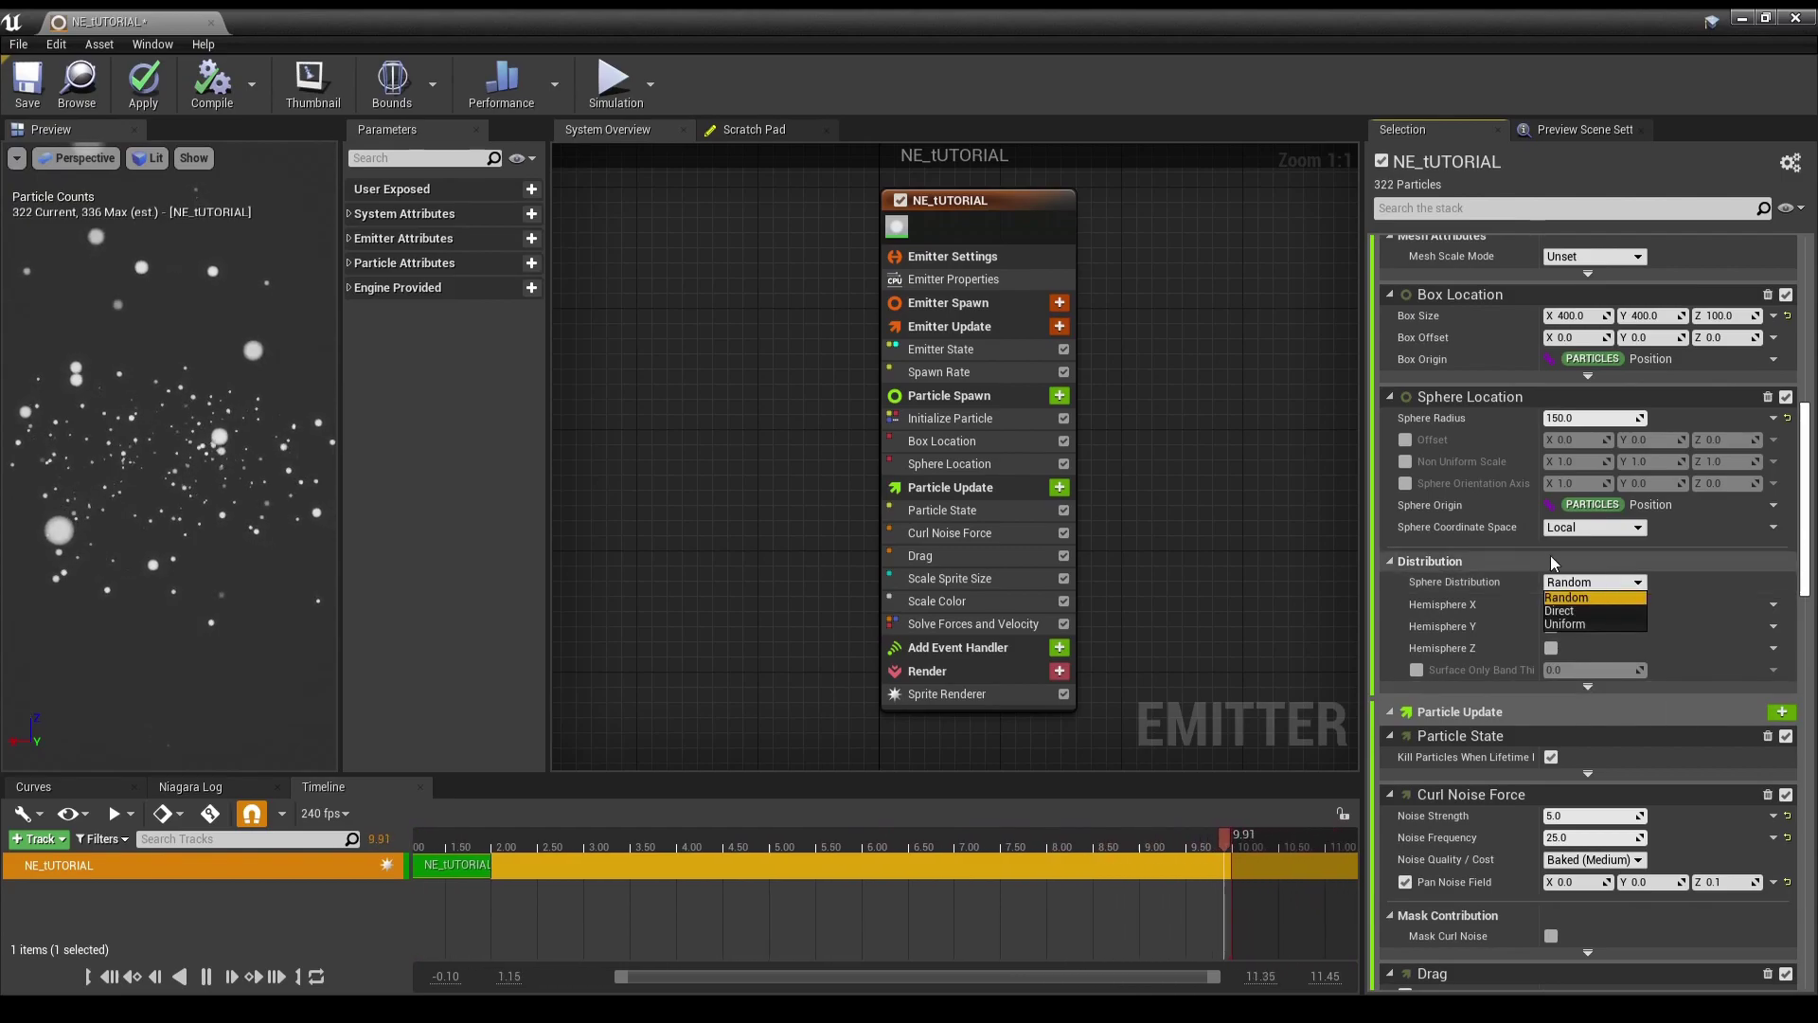
{"action": "scroll", "coordinate": [1513, 559], "scroll_direction": "up", "scroll_amount": 8}
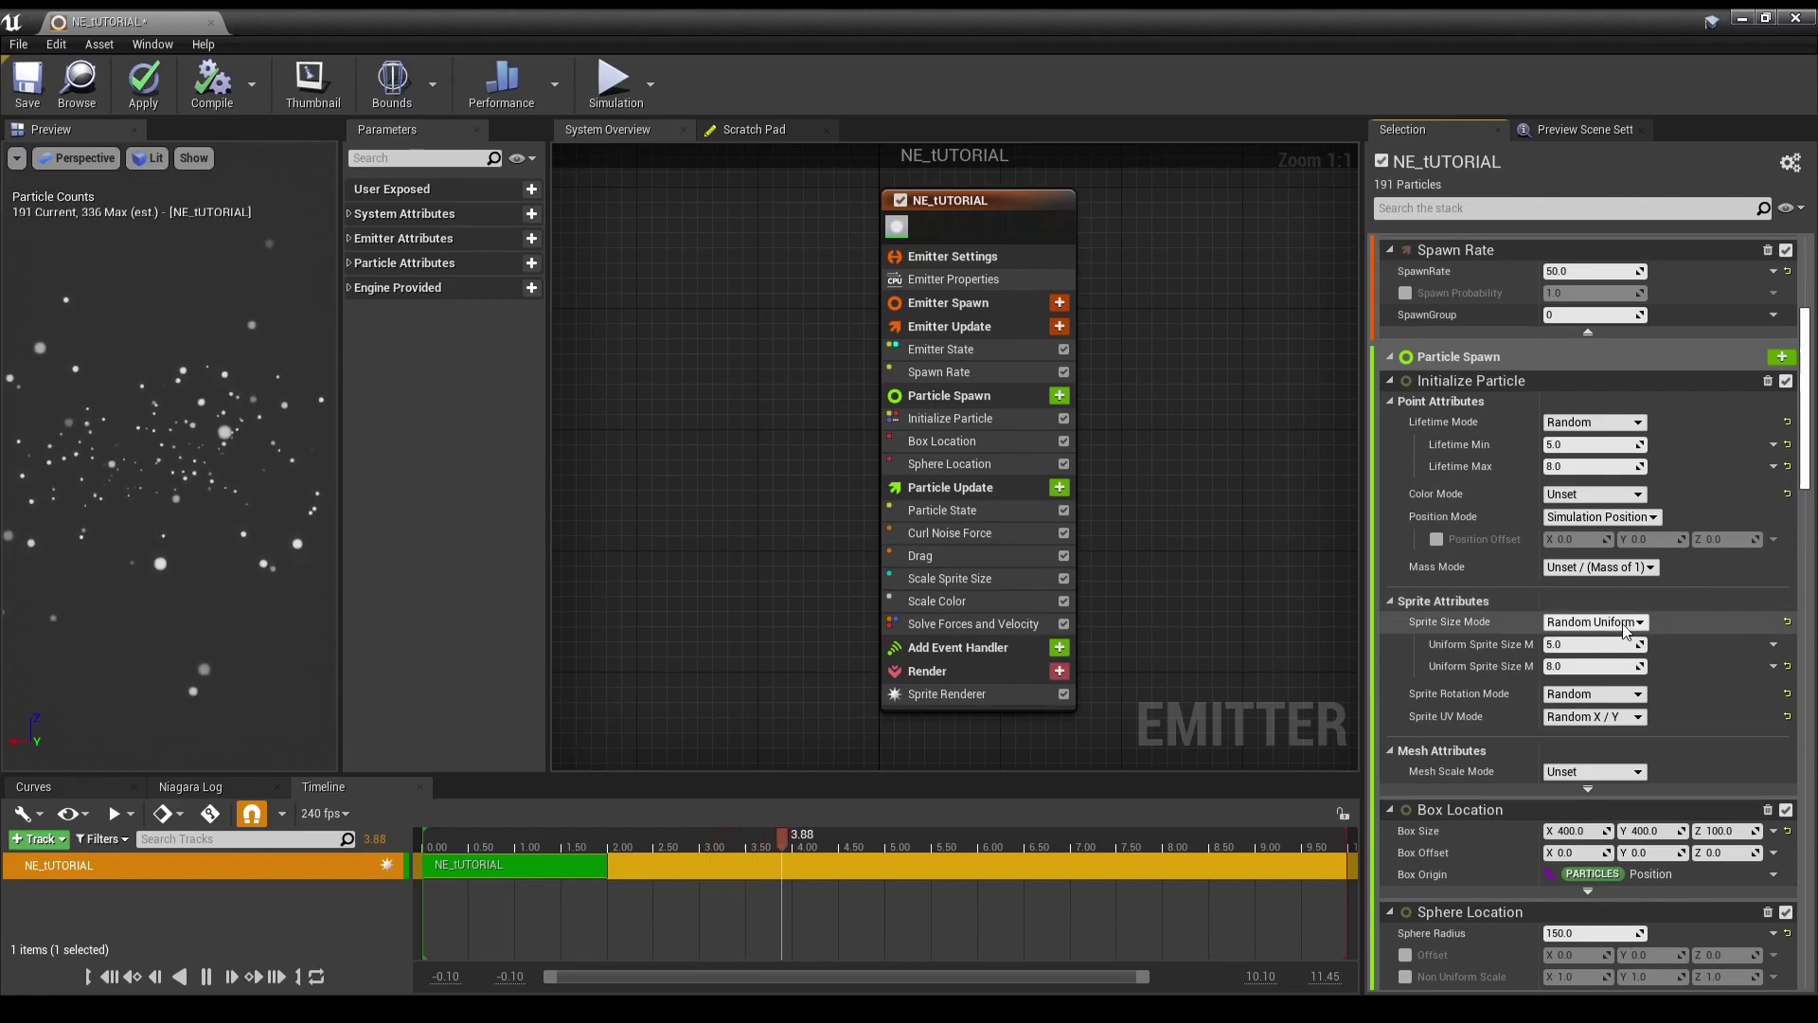
- Set Color Mode back to Random Hue/Saturation/Value for purple particles
{"action": "left_click", "coordinate": [1625, 494]}
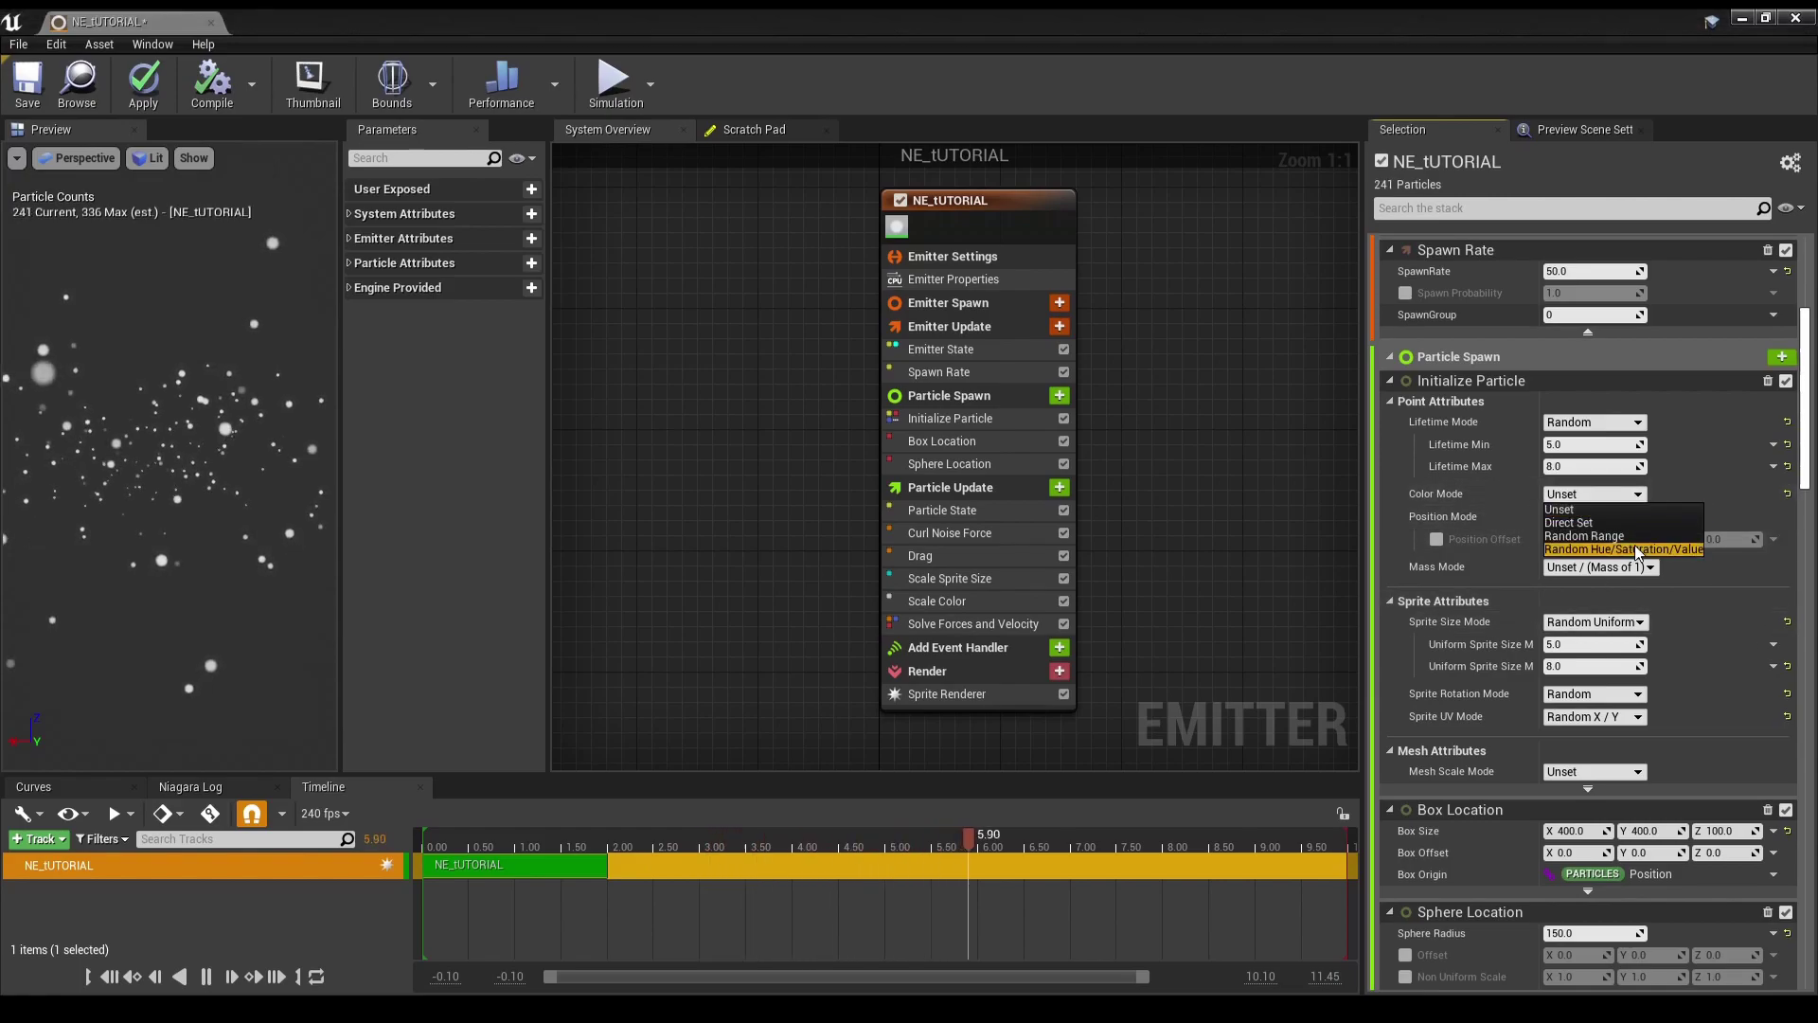
{"action": "left_click", "coordinate": [1623, 549]}
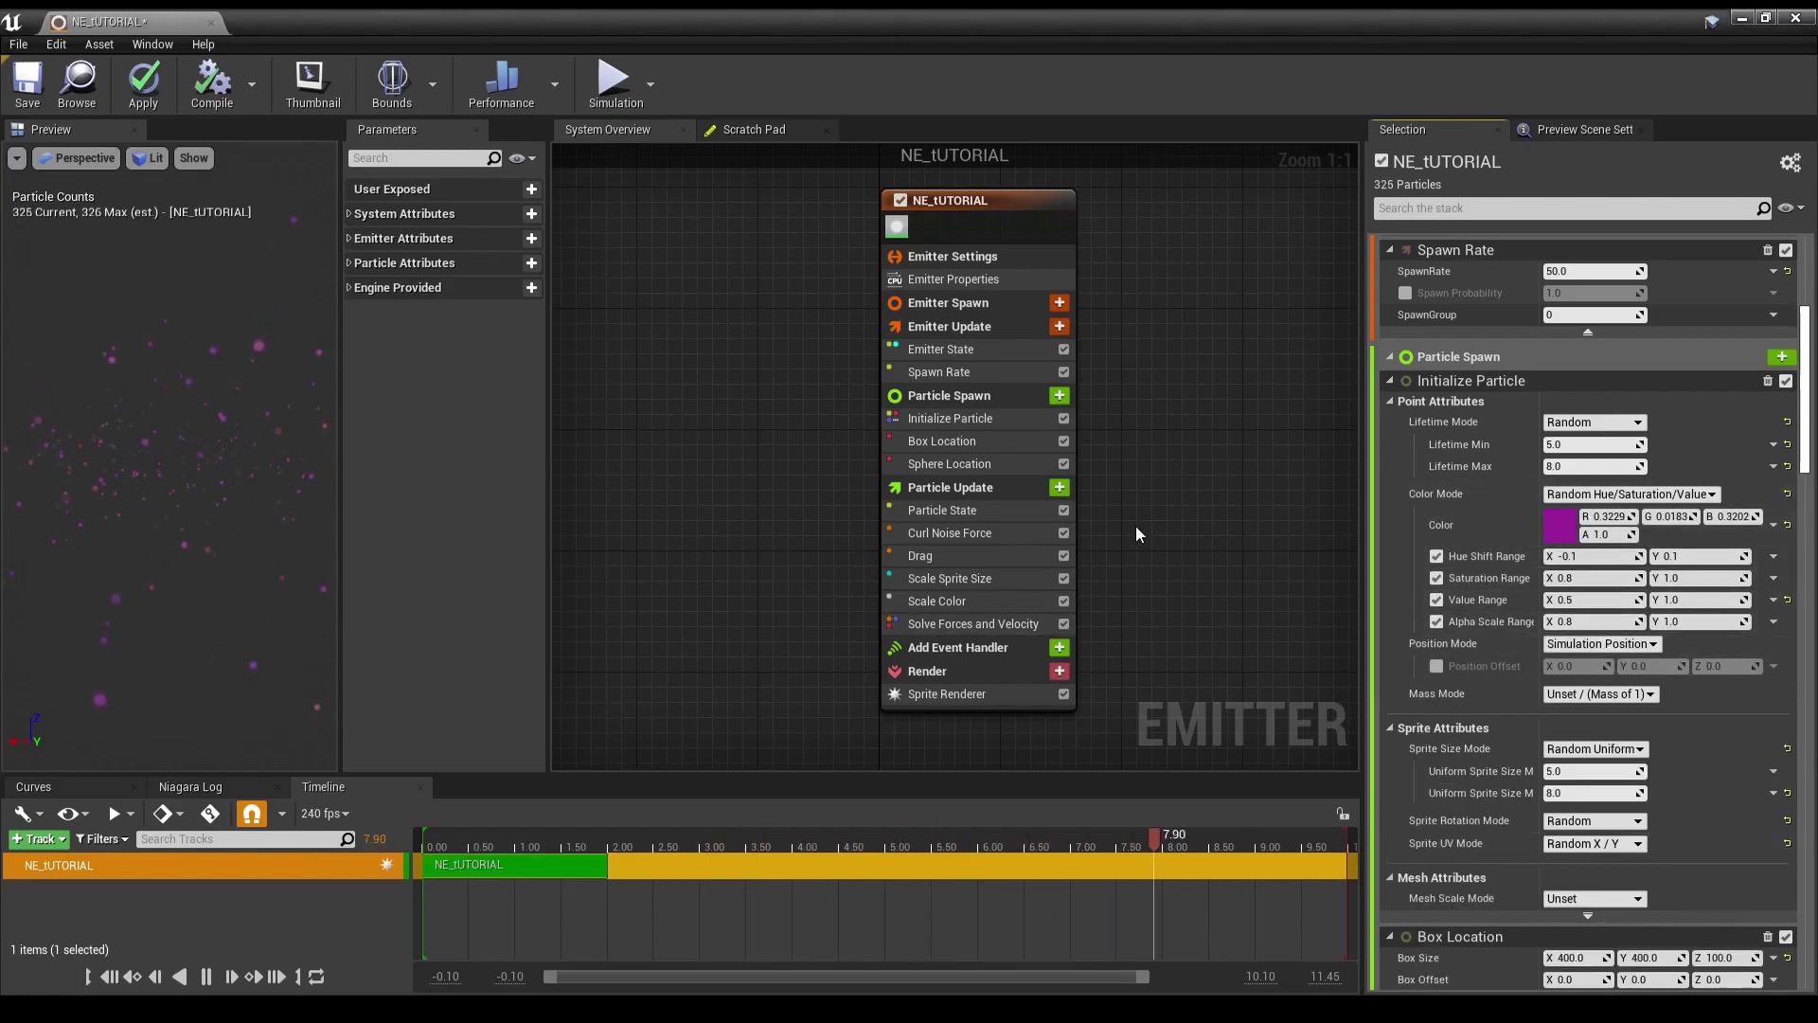
{"action": "scroll", "coordinate": [1140, 535], "scroll_direction": "down", "scroll_amount": 1}
{"action": "scroll", "coordinate": [1537, 612], "scroll_direction": "down", "scroll_amount": 10}
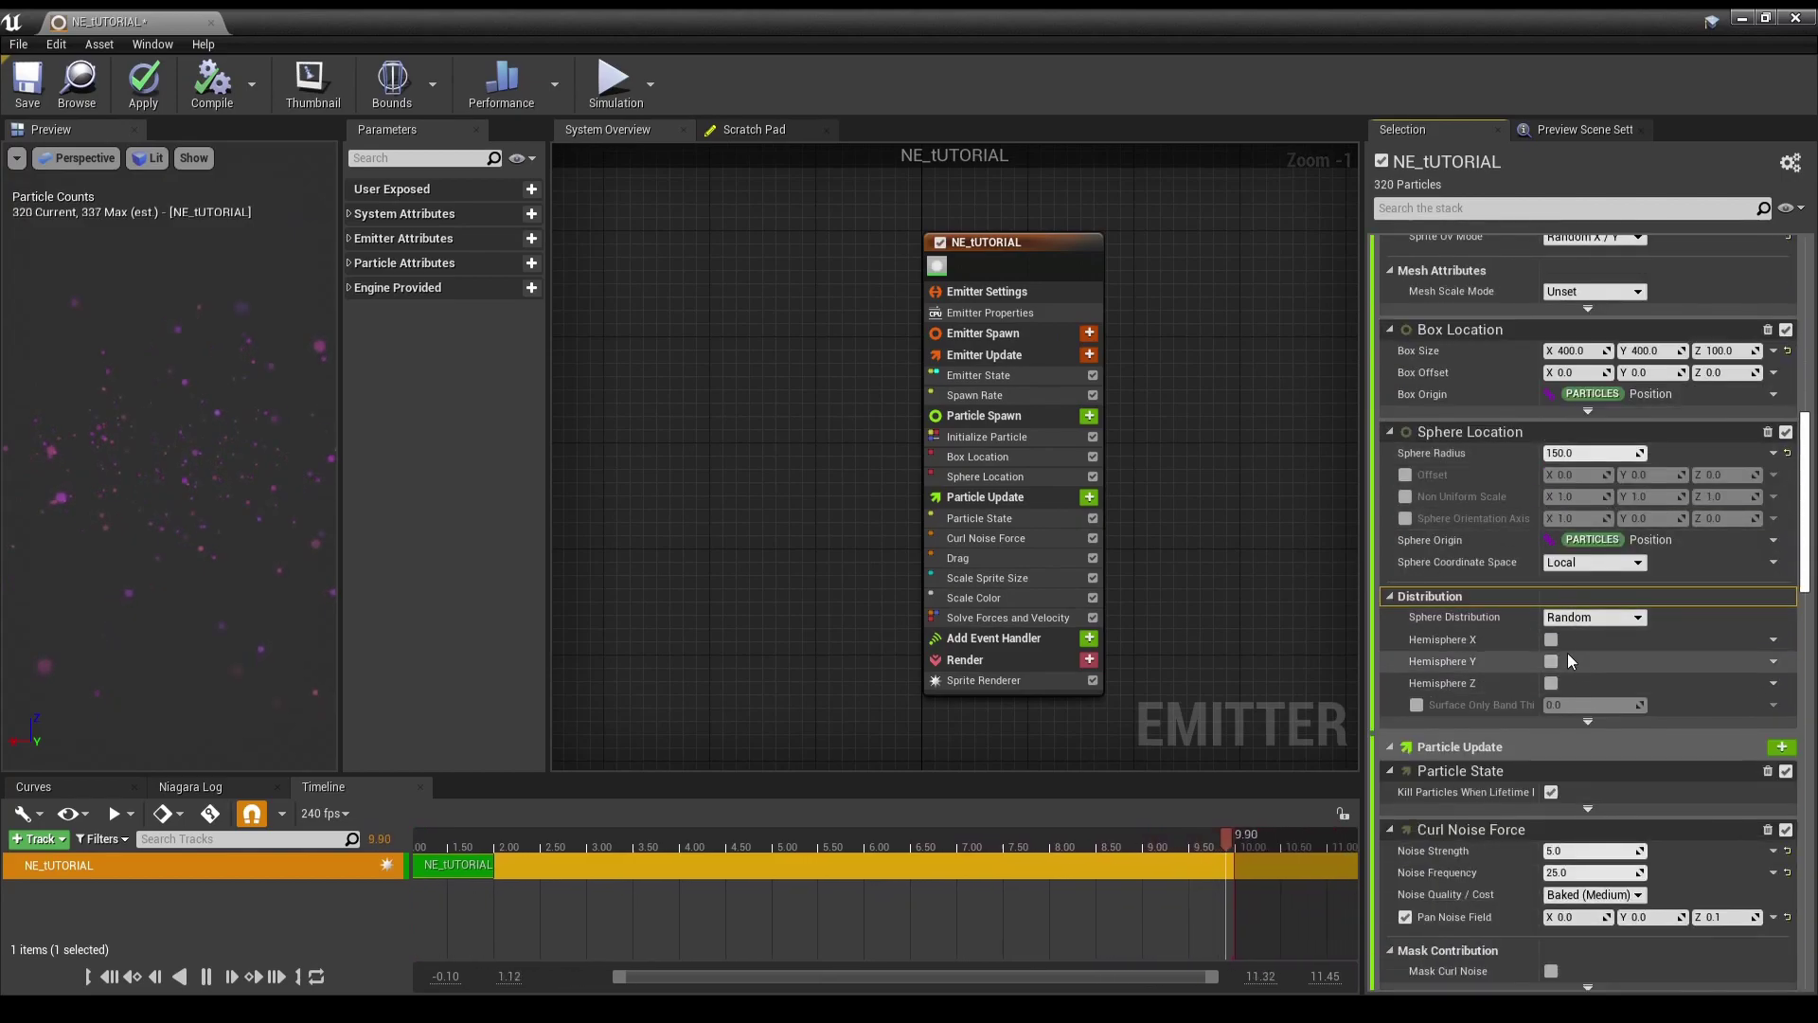
- Disable Box Location, widen the preview viewport, and set Sphere Distribution to Direct
{"action": "left_click", "coordinate": [1588, 620]}
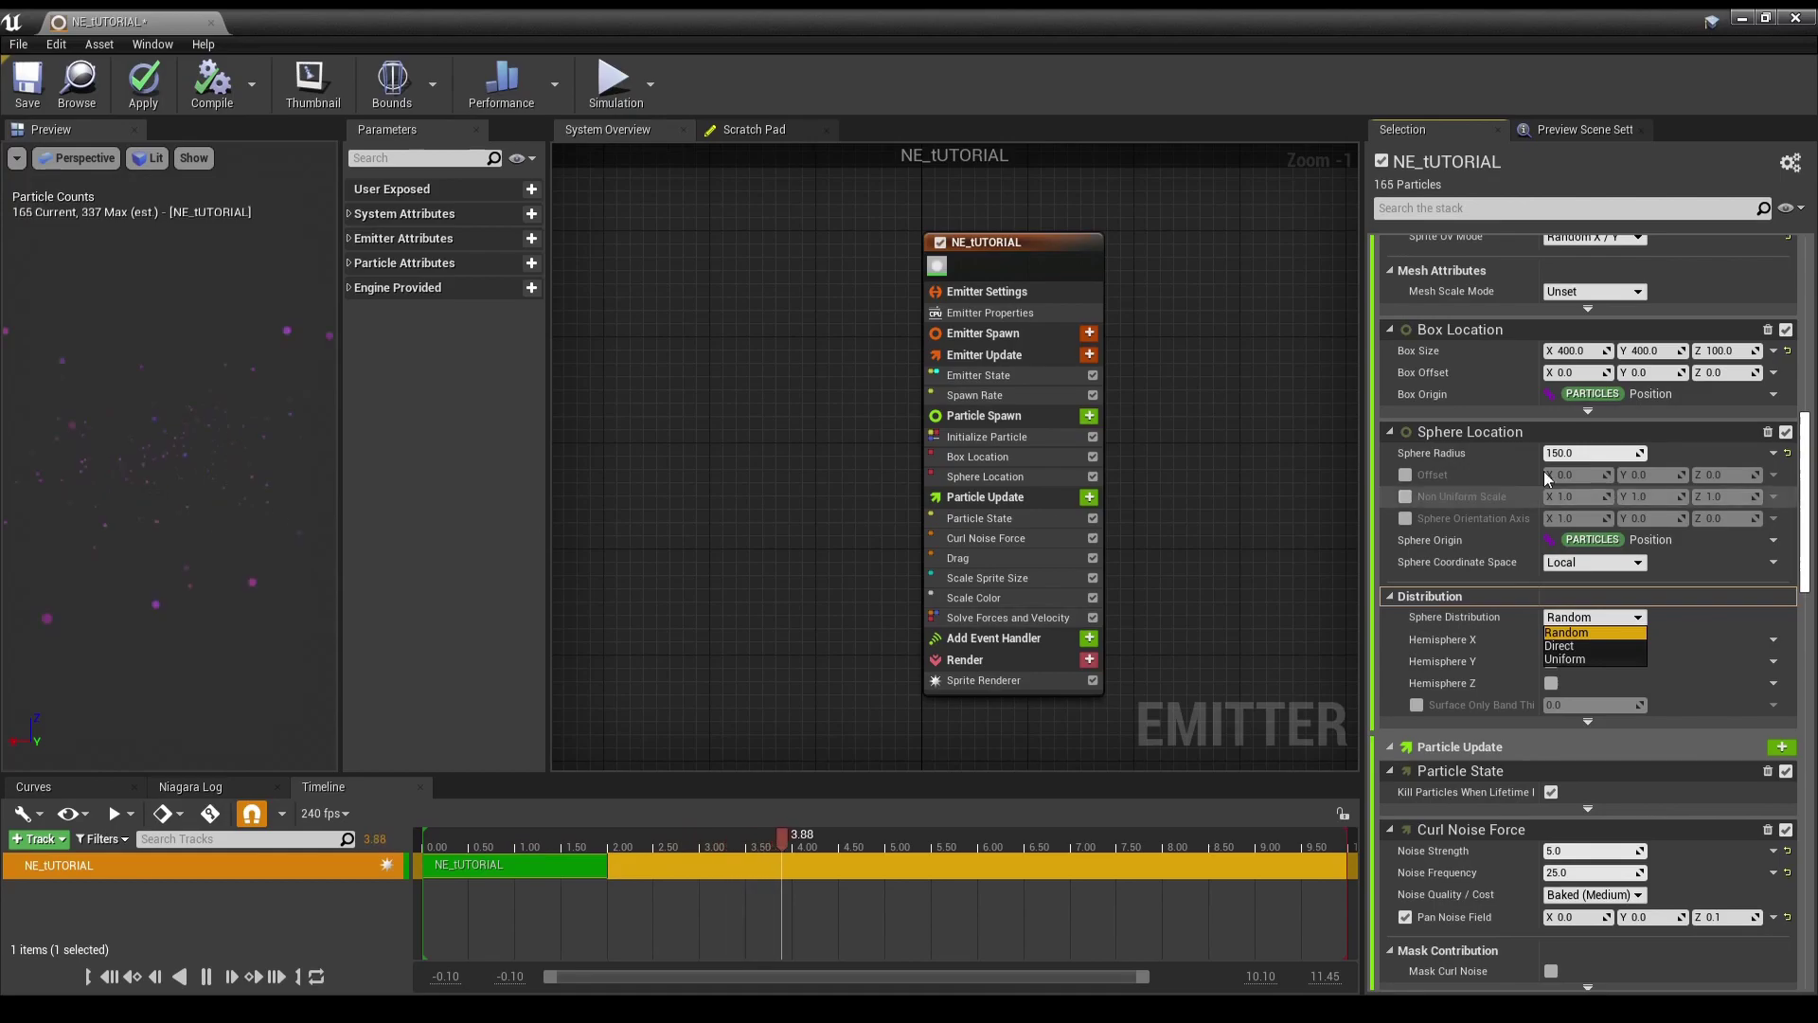
{"action": "left_click", "coordinate": [1786, 332]}
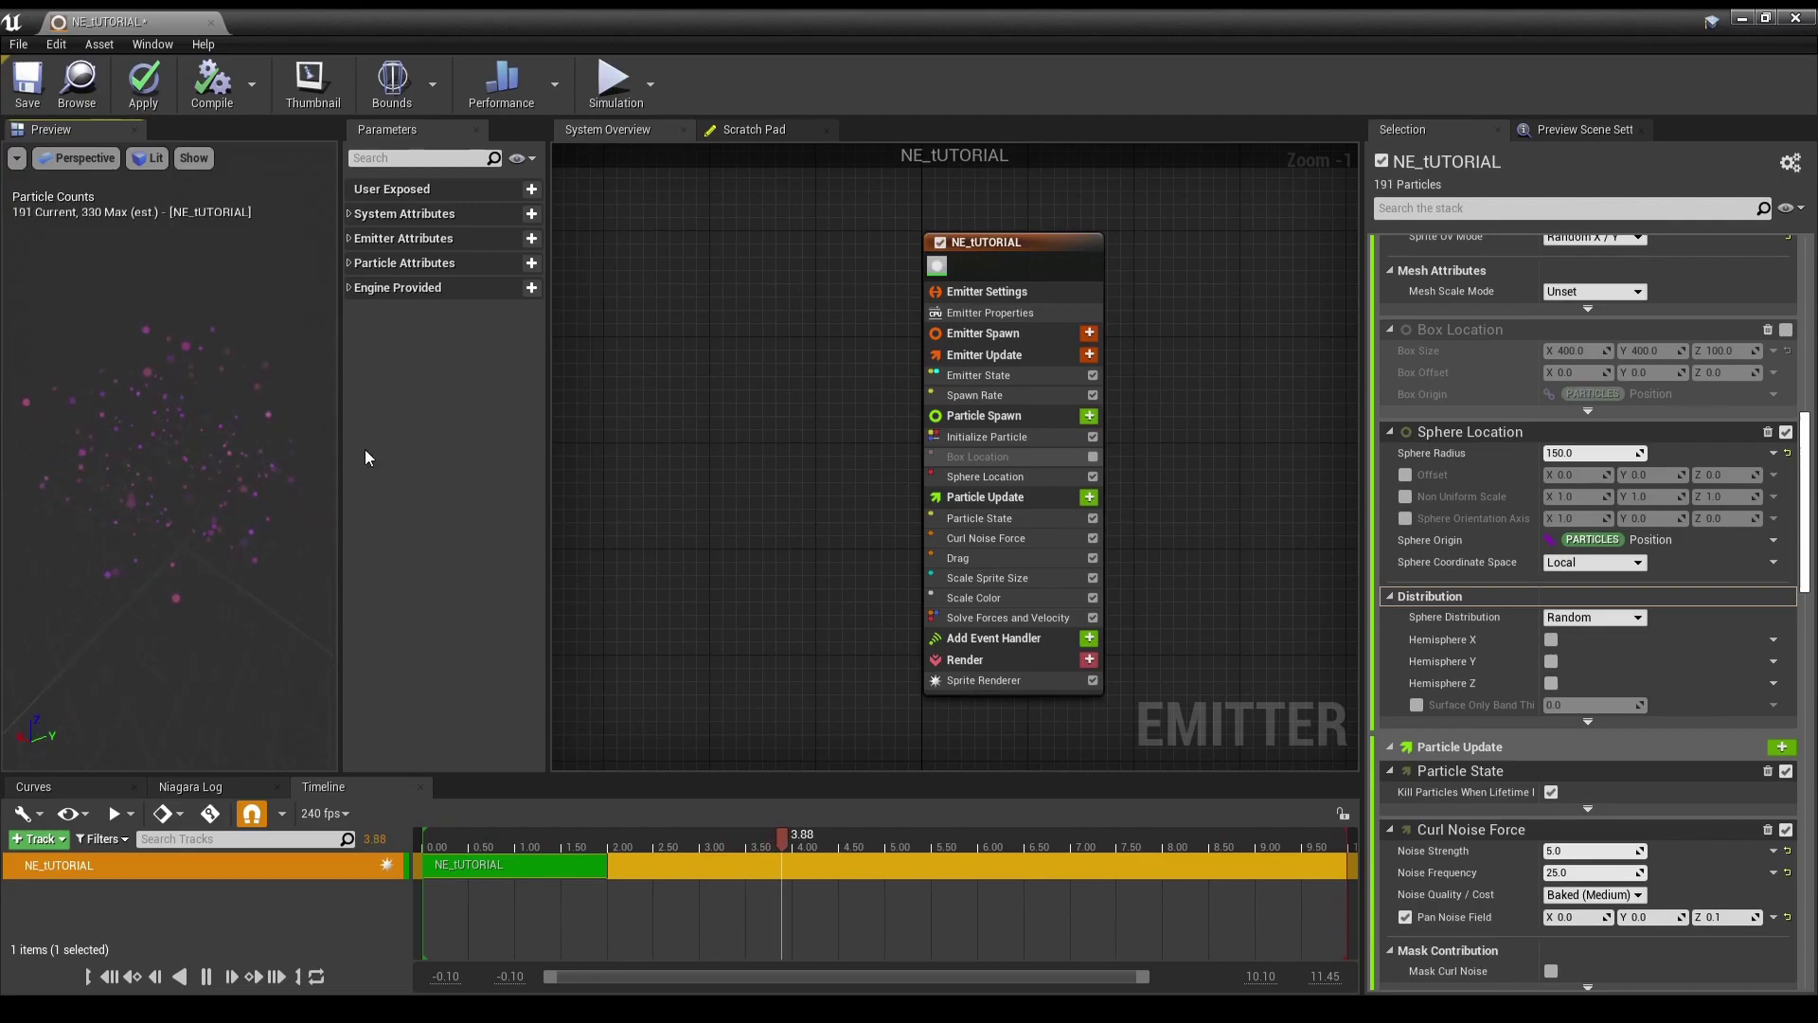
{"action": "left_click_drag", "start_coordinate": [338, 457], "coordinate": [654, 458]}
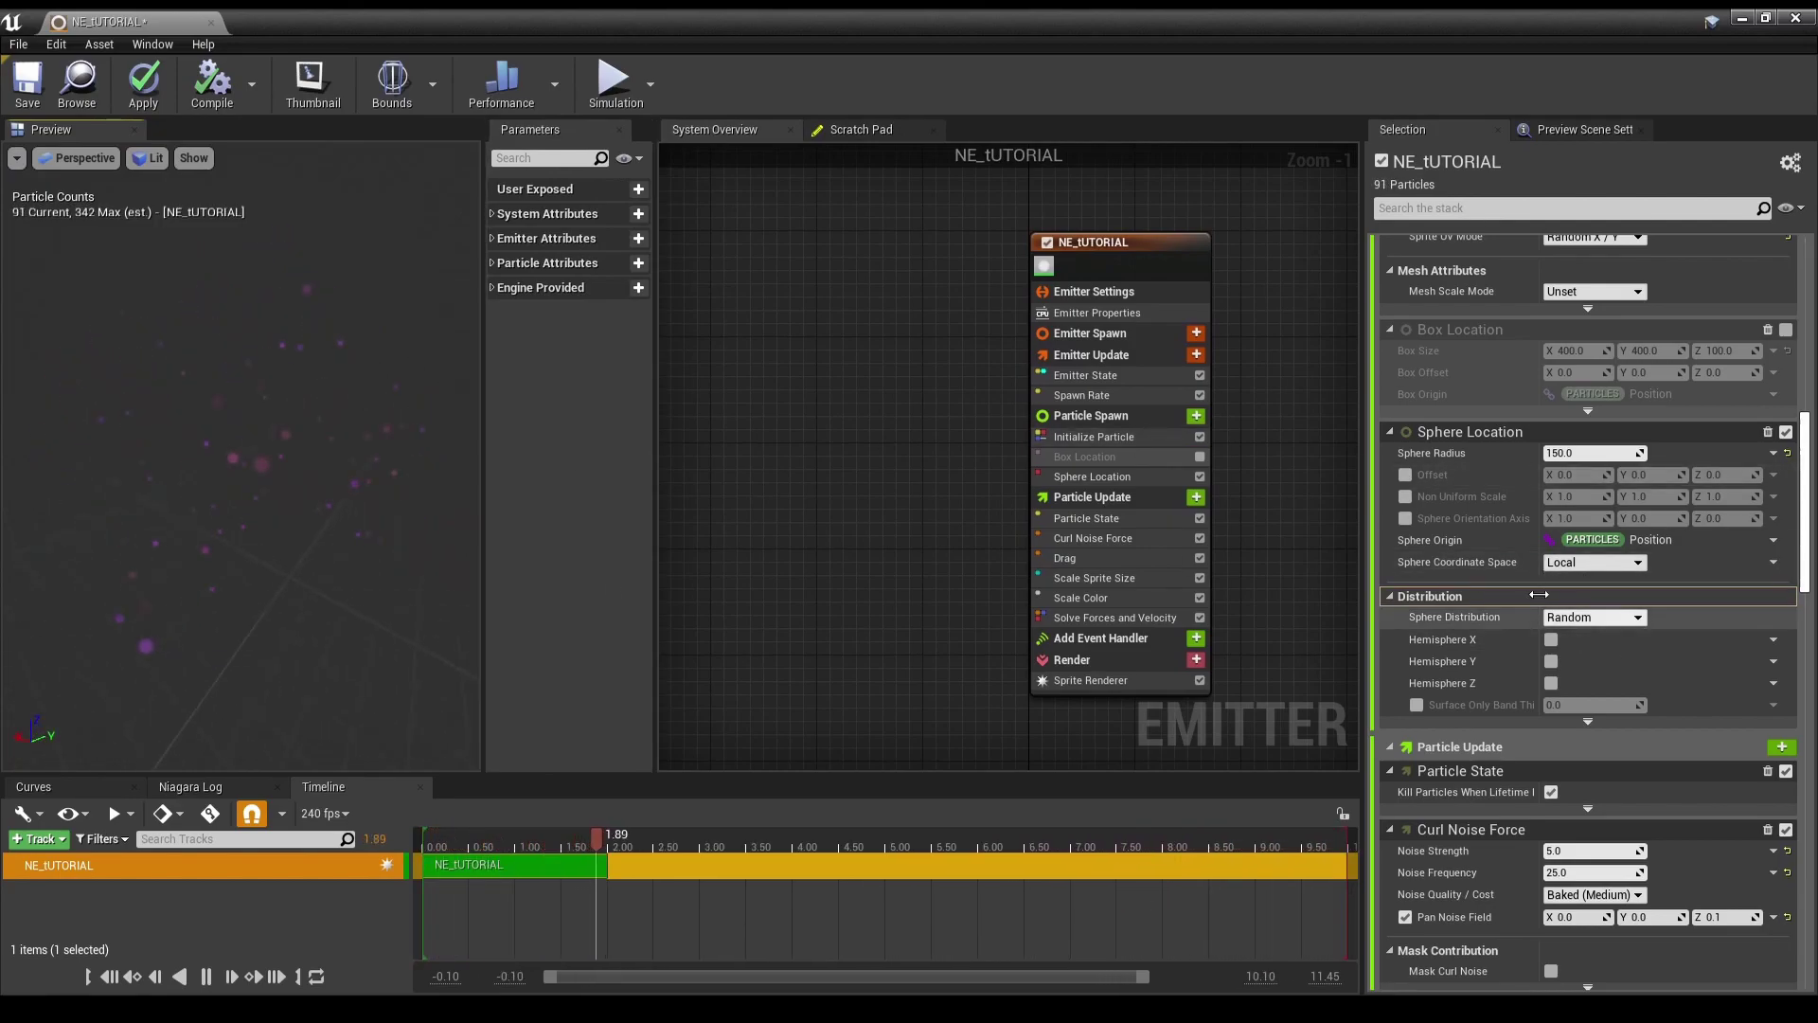
{"action": "left_click", "coordinate": [1591, 619]}
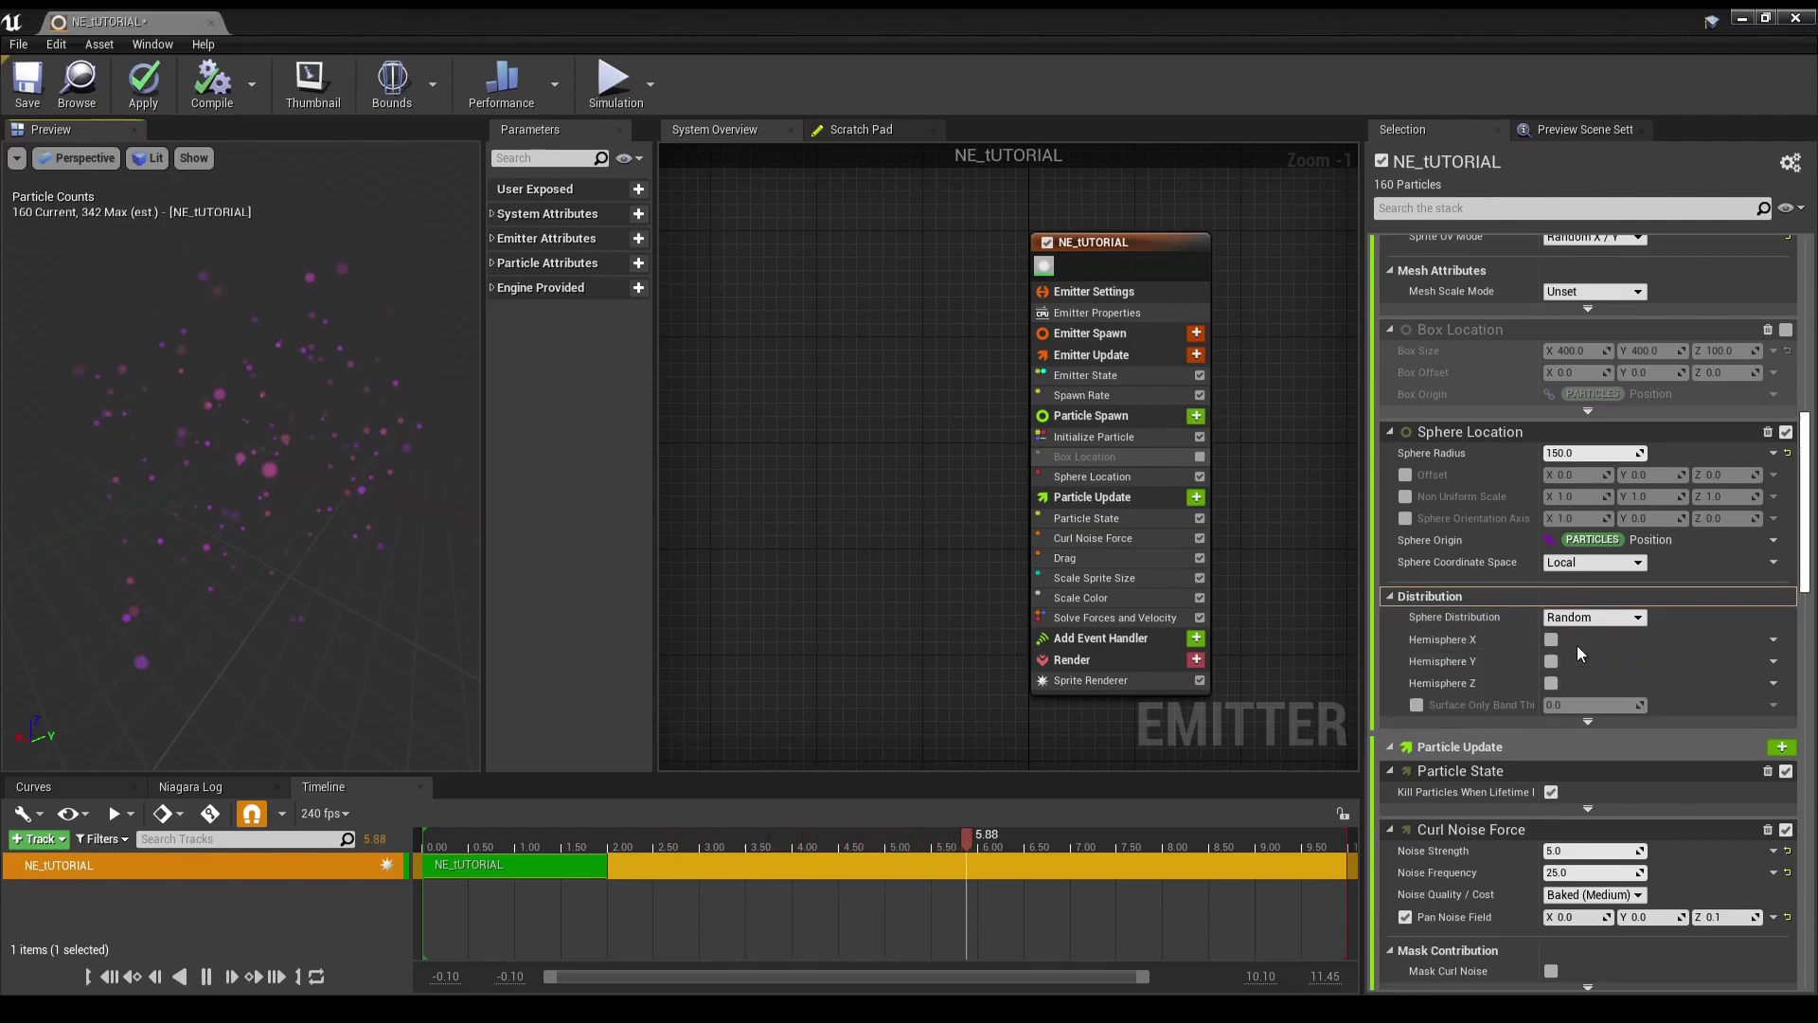
{"action": "left_click", "coordinate": [1576, 646]}
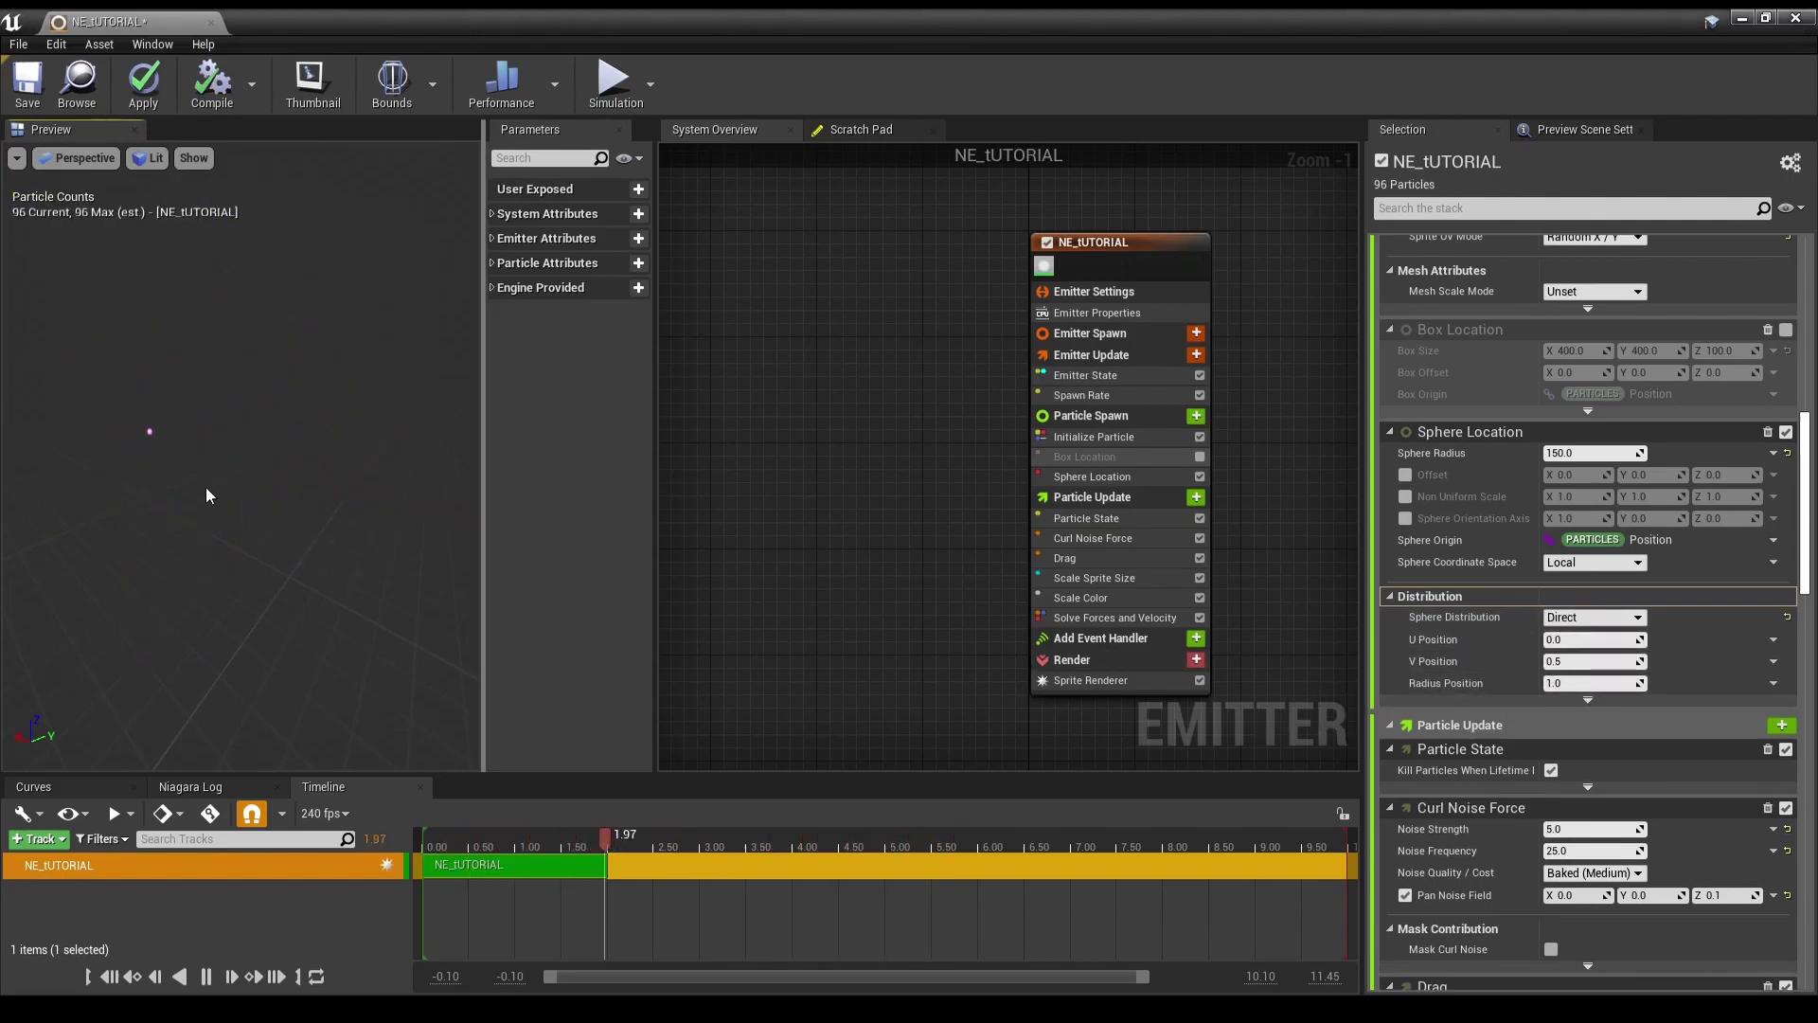
- Switch Sphere Distribution to Uniform, then reset Uniform Distribution and Uniform Spiral Amount to 1.0 after experimenting
{"action": "left_click", "coordinate": [1604, 619]}
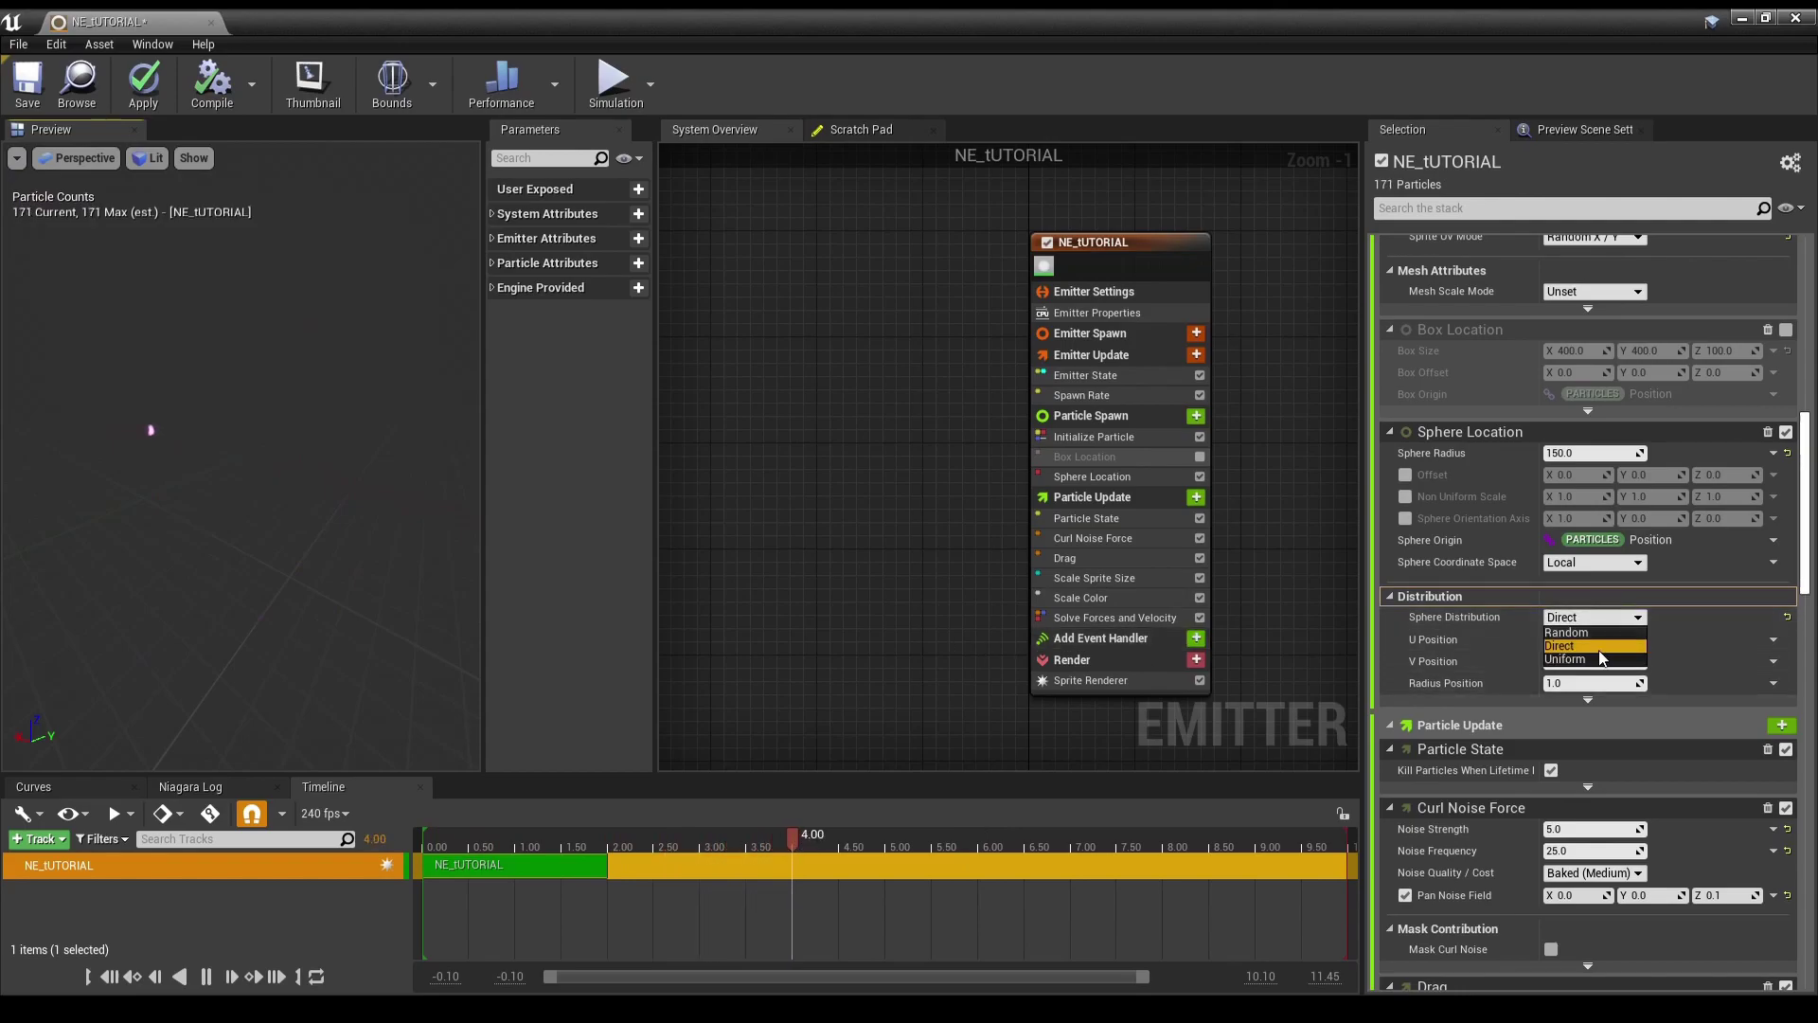
{"action": "left_click", "coordinate": [1598, 653]}
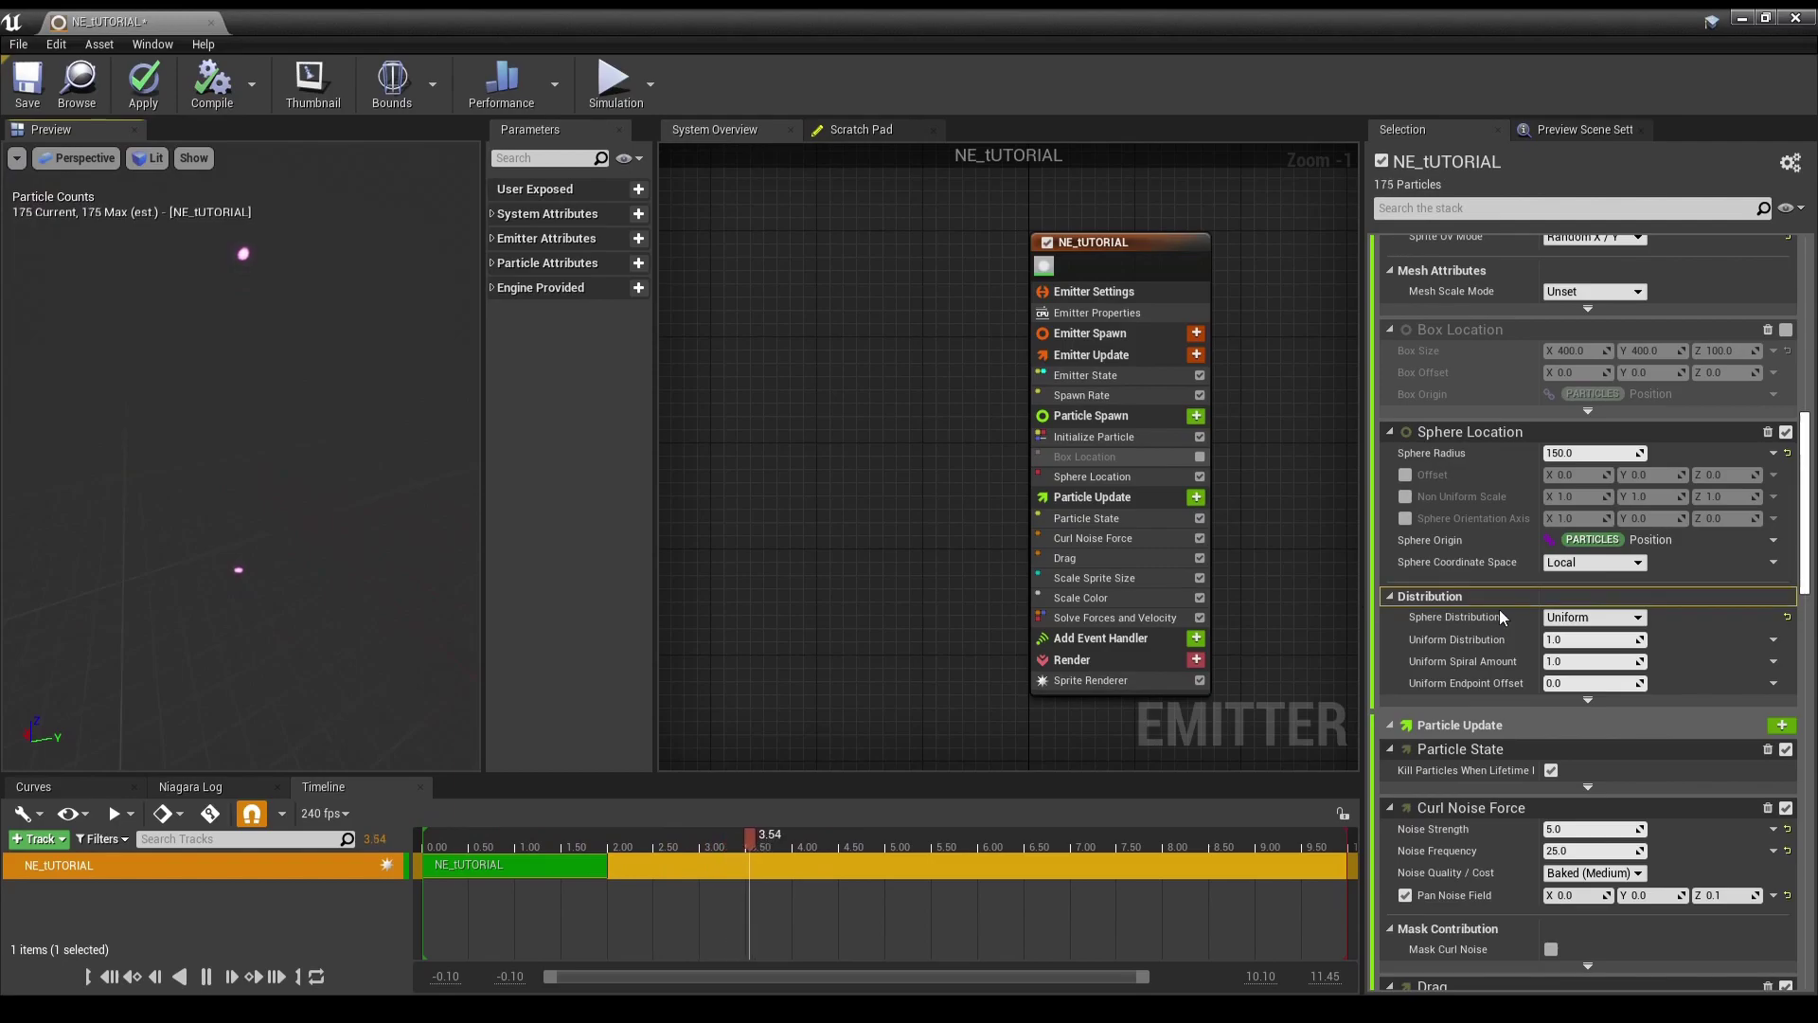
{"action": "left_click", "coordinate": [1698, 645]}
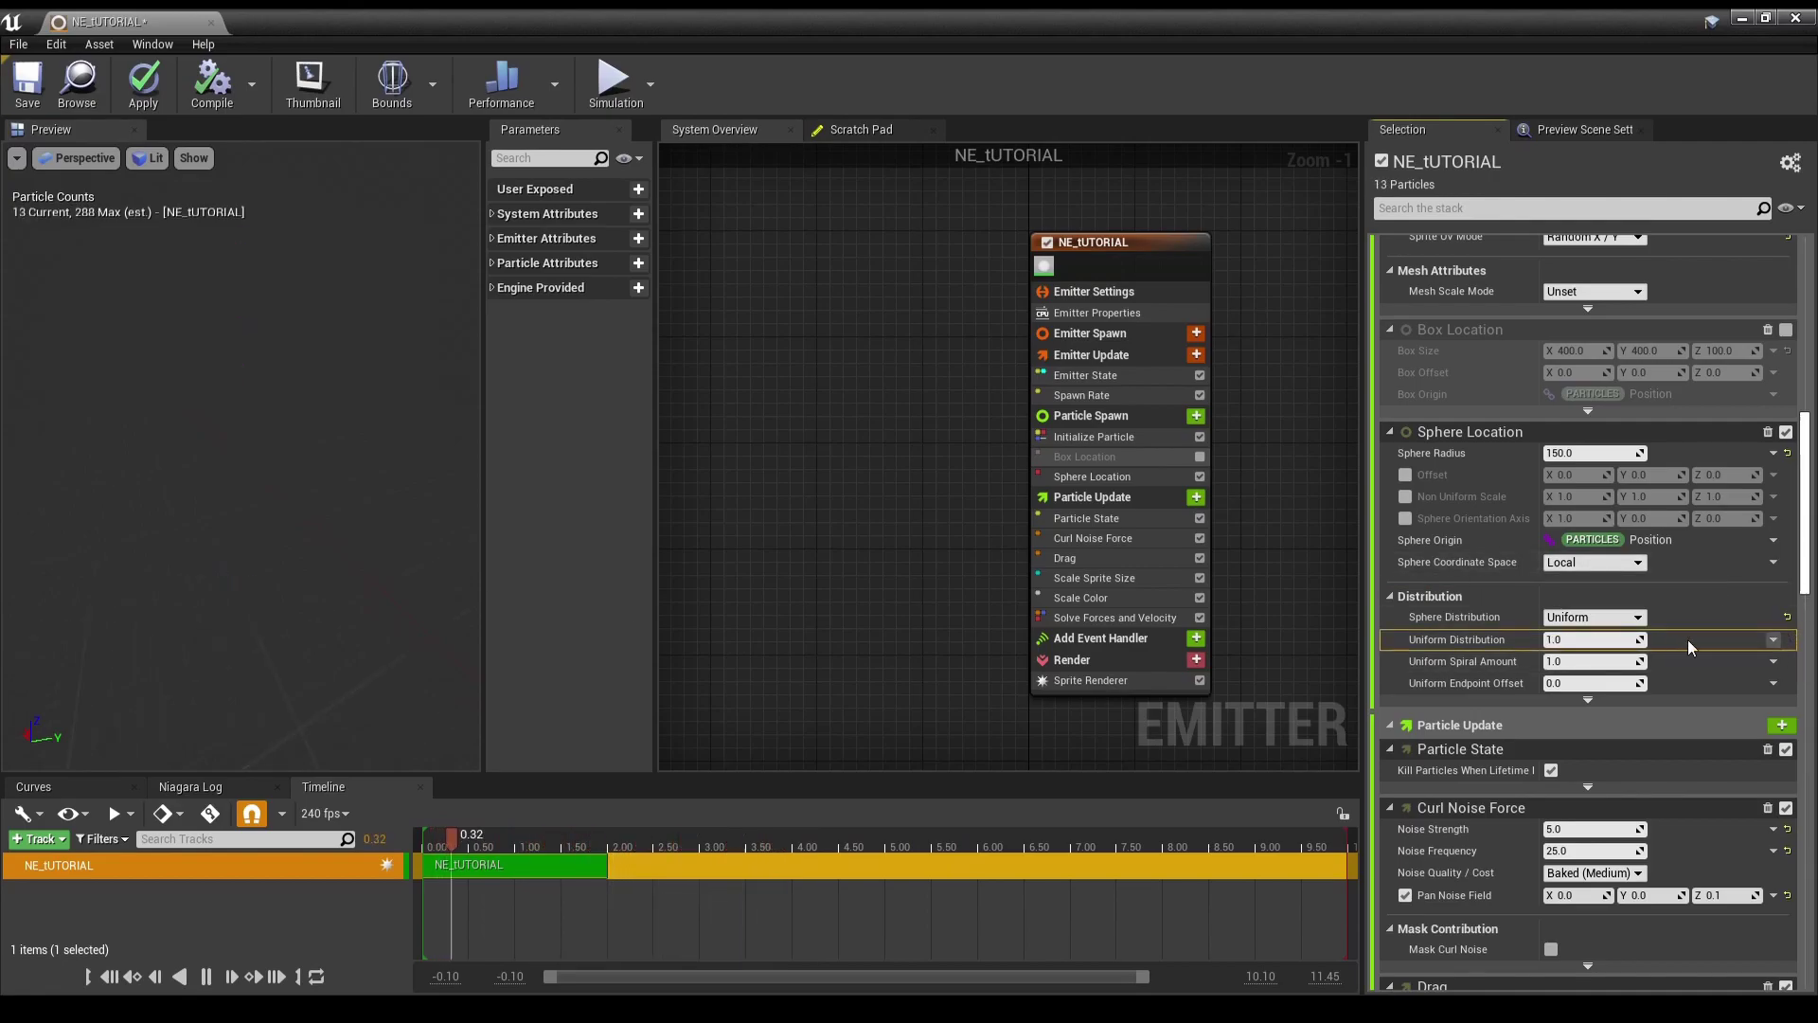
{"action": "left_click", "coordinate": [1788, 640]}
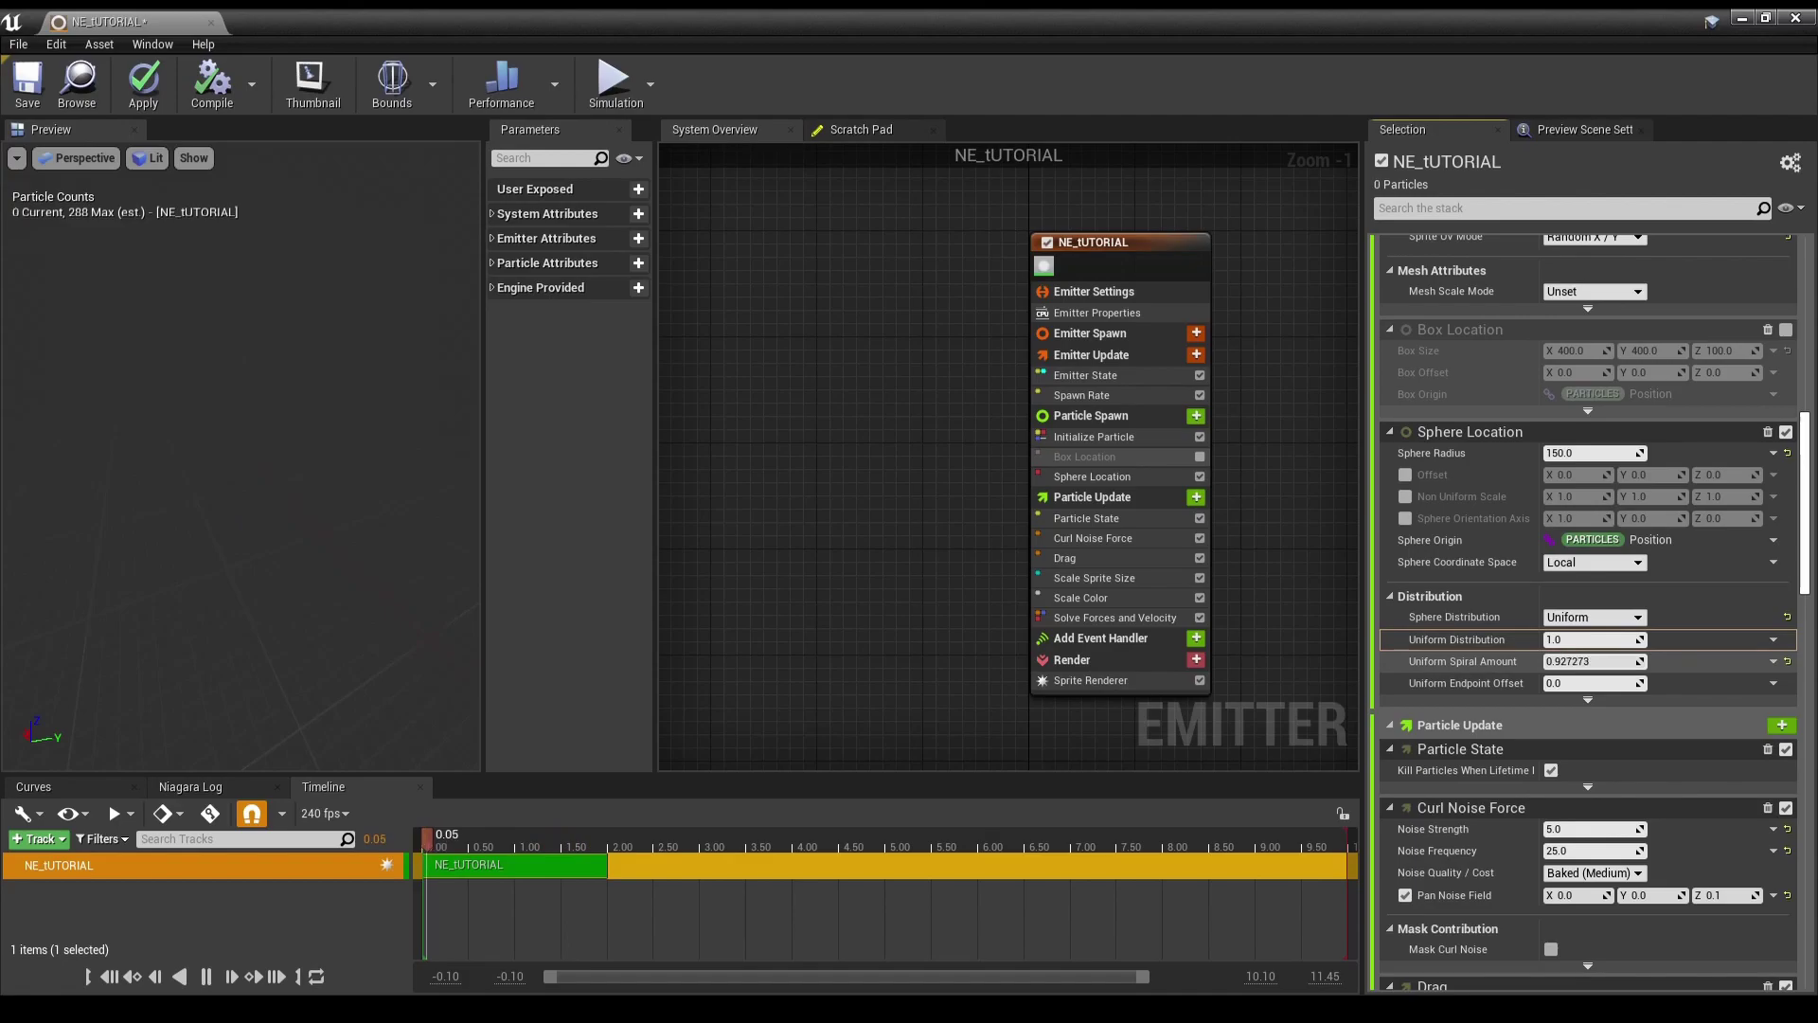
{"action": "left_click_drag", "start_coordinate": [1593, 661], "coordinate": [1577, 661]}
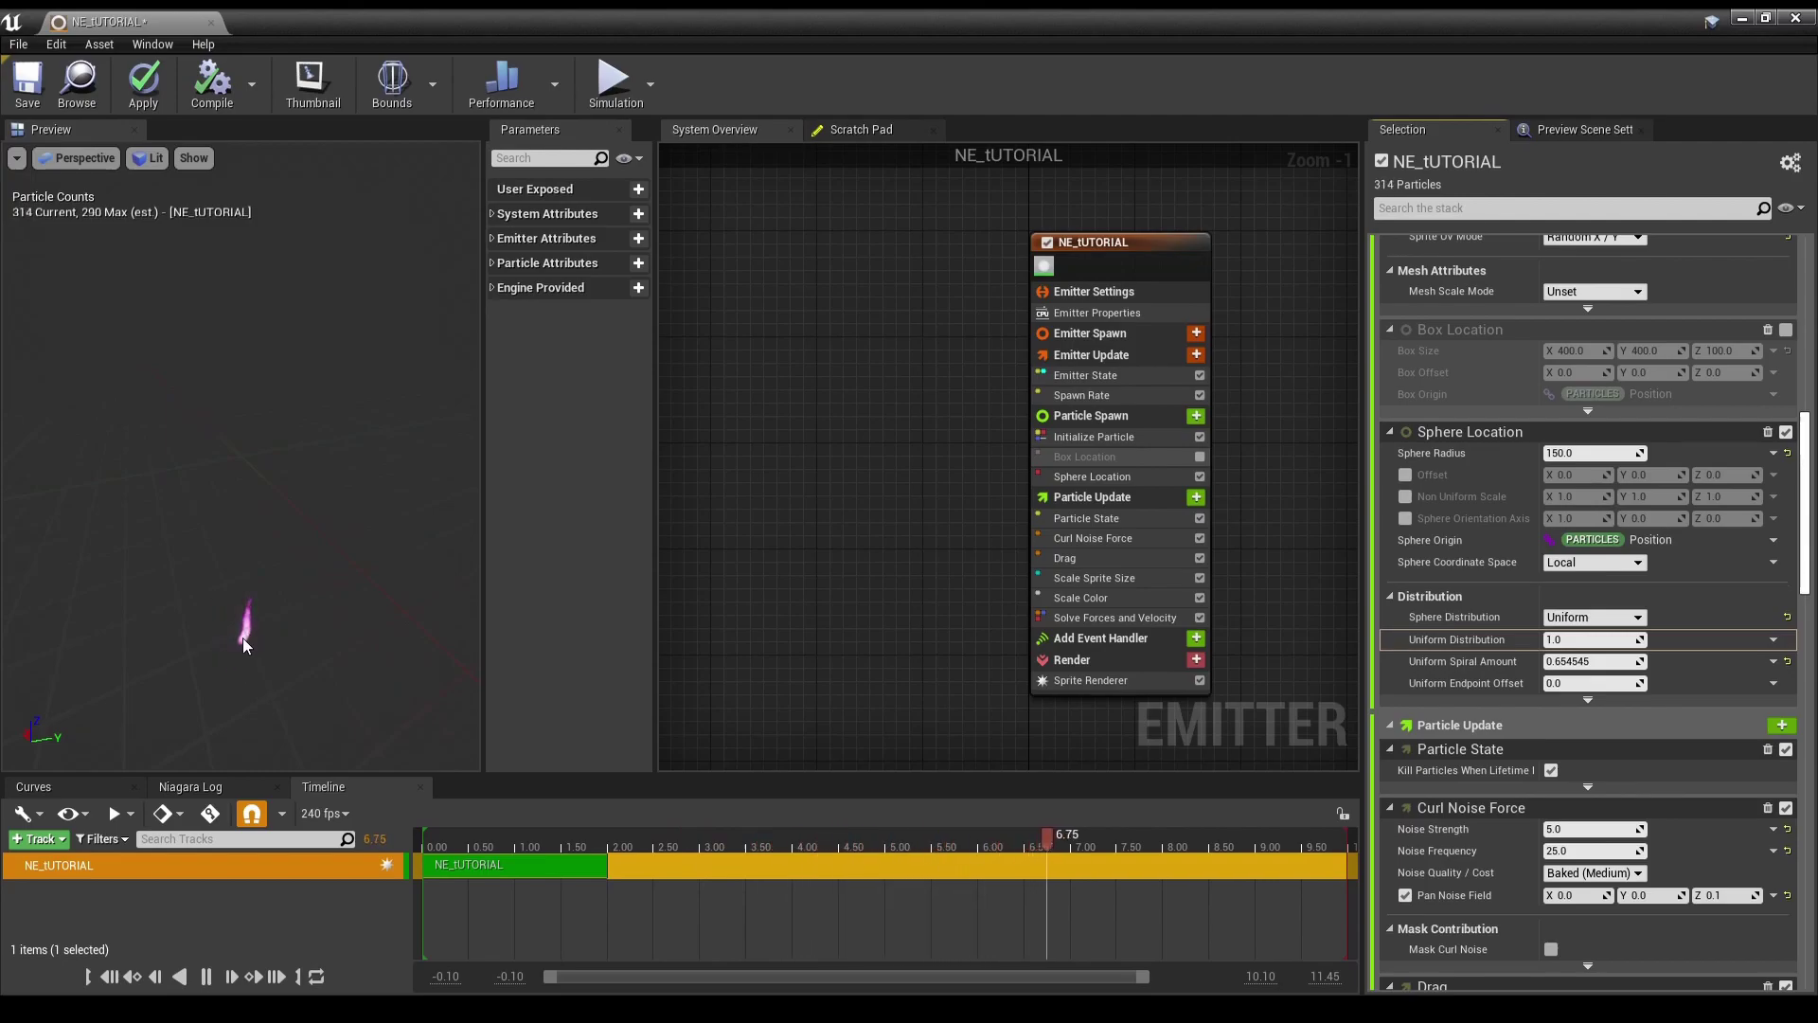
{"action": "left_click", "coordinate": [1787, 661]}
- Use Random sphere distribution with Surface Only Band Thickness enabled and Surface Expansion Mode set to Outside
{"action": "left_click", "coordinate": [1610, 631]}
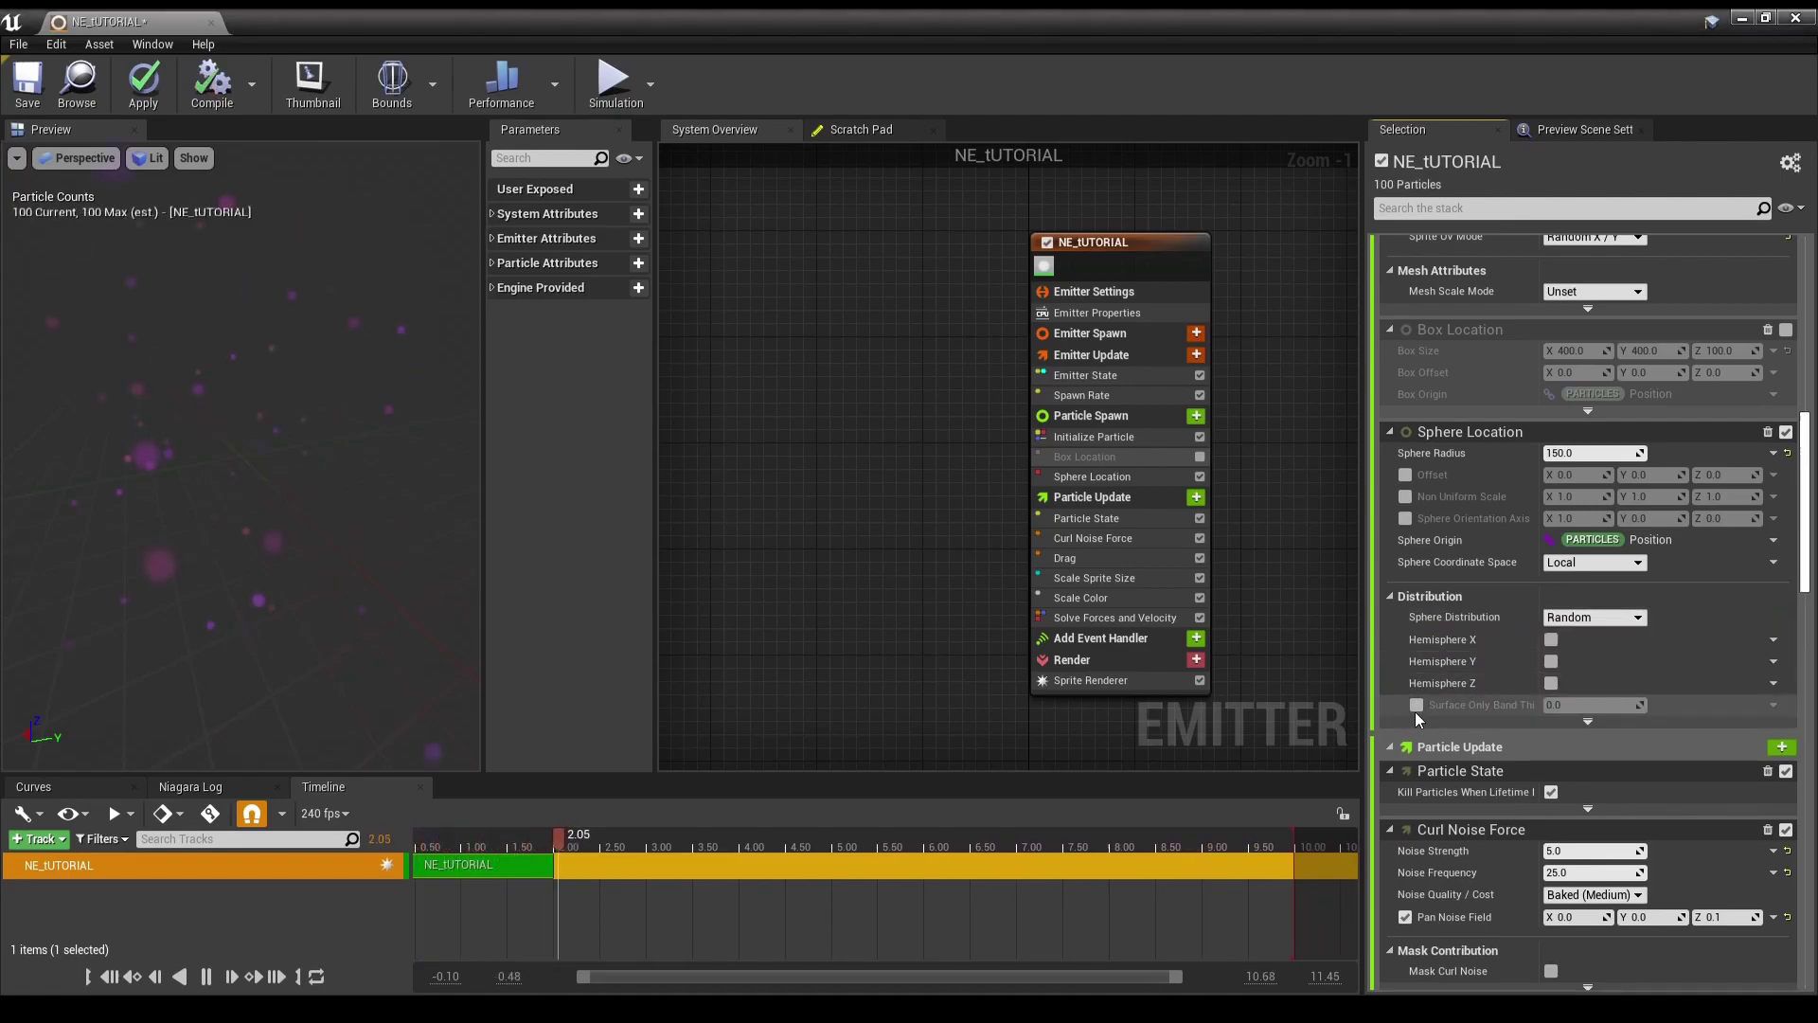
{"action": "left_click", "coordinate": [1417, 709]}
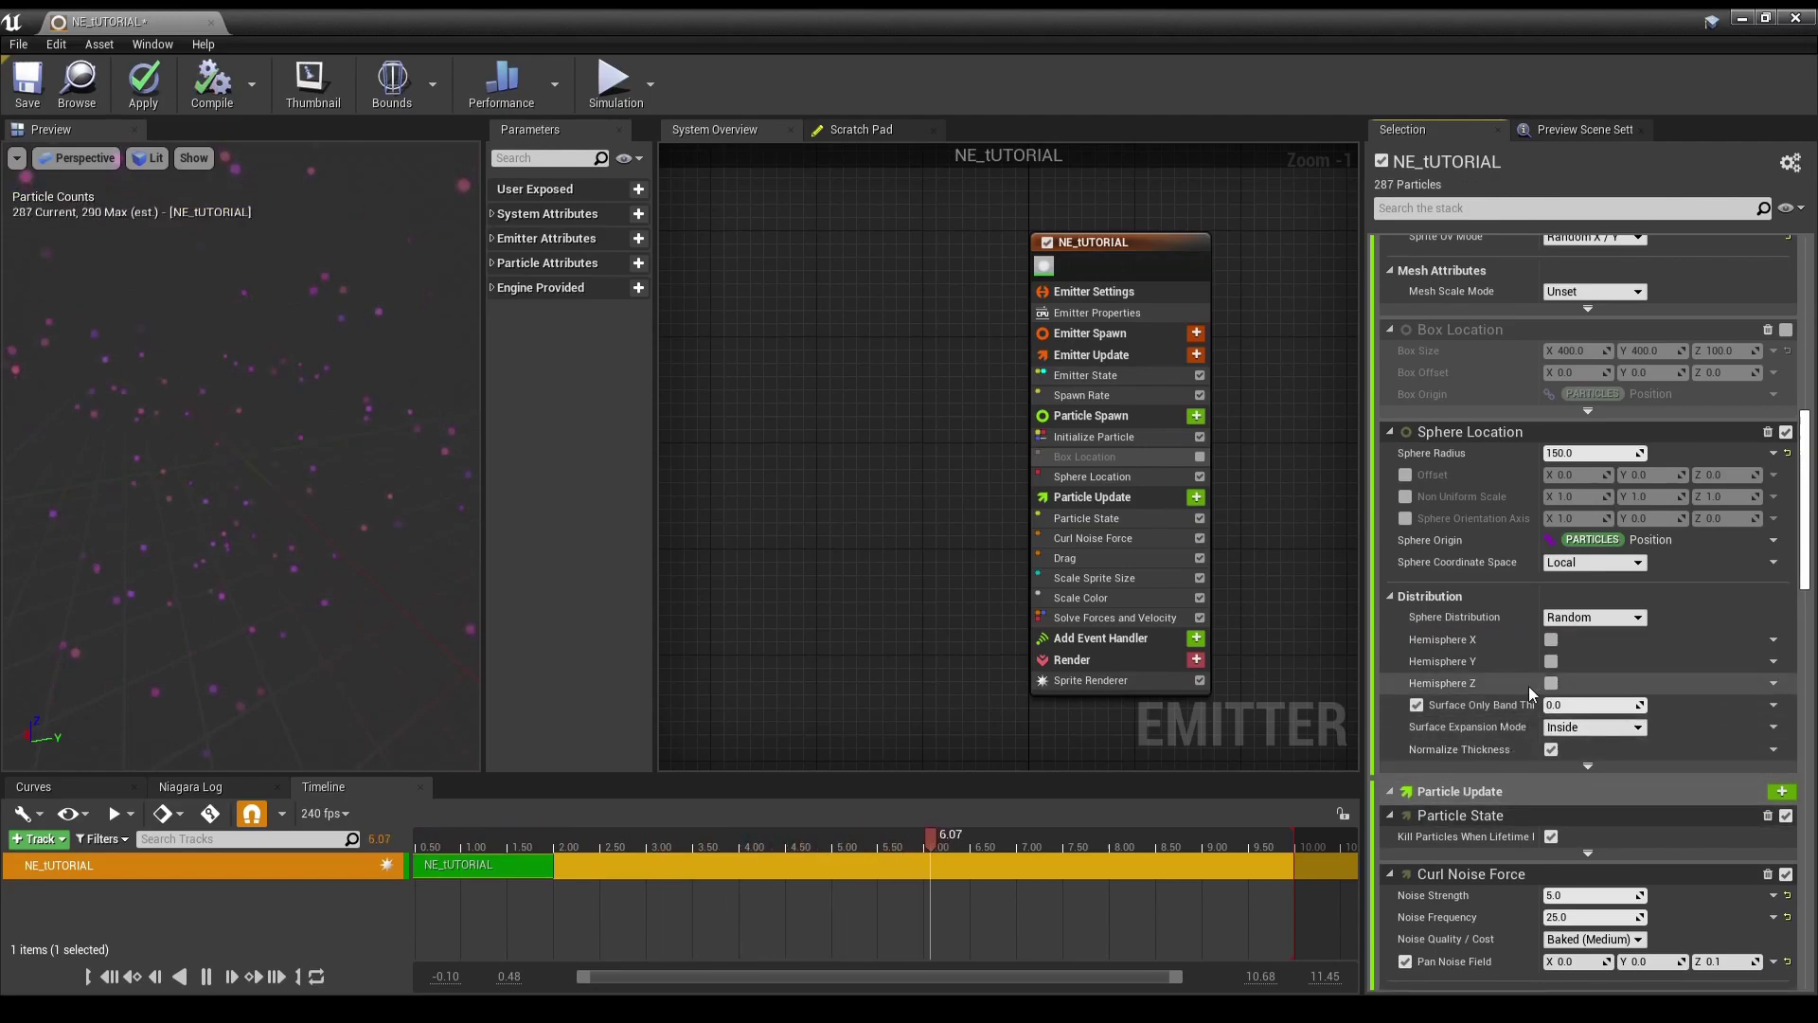
{"action": "scroll", "coordinate": [1529, 686], "scroll_direction": "down", "scroll_amount": 1}
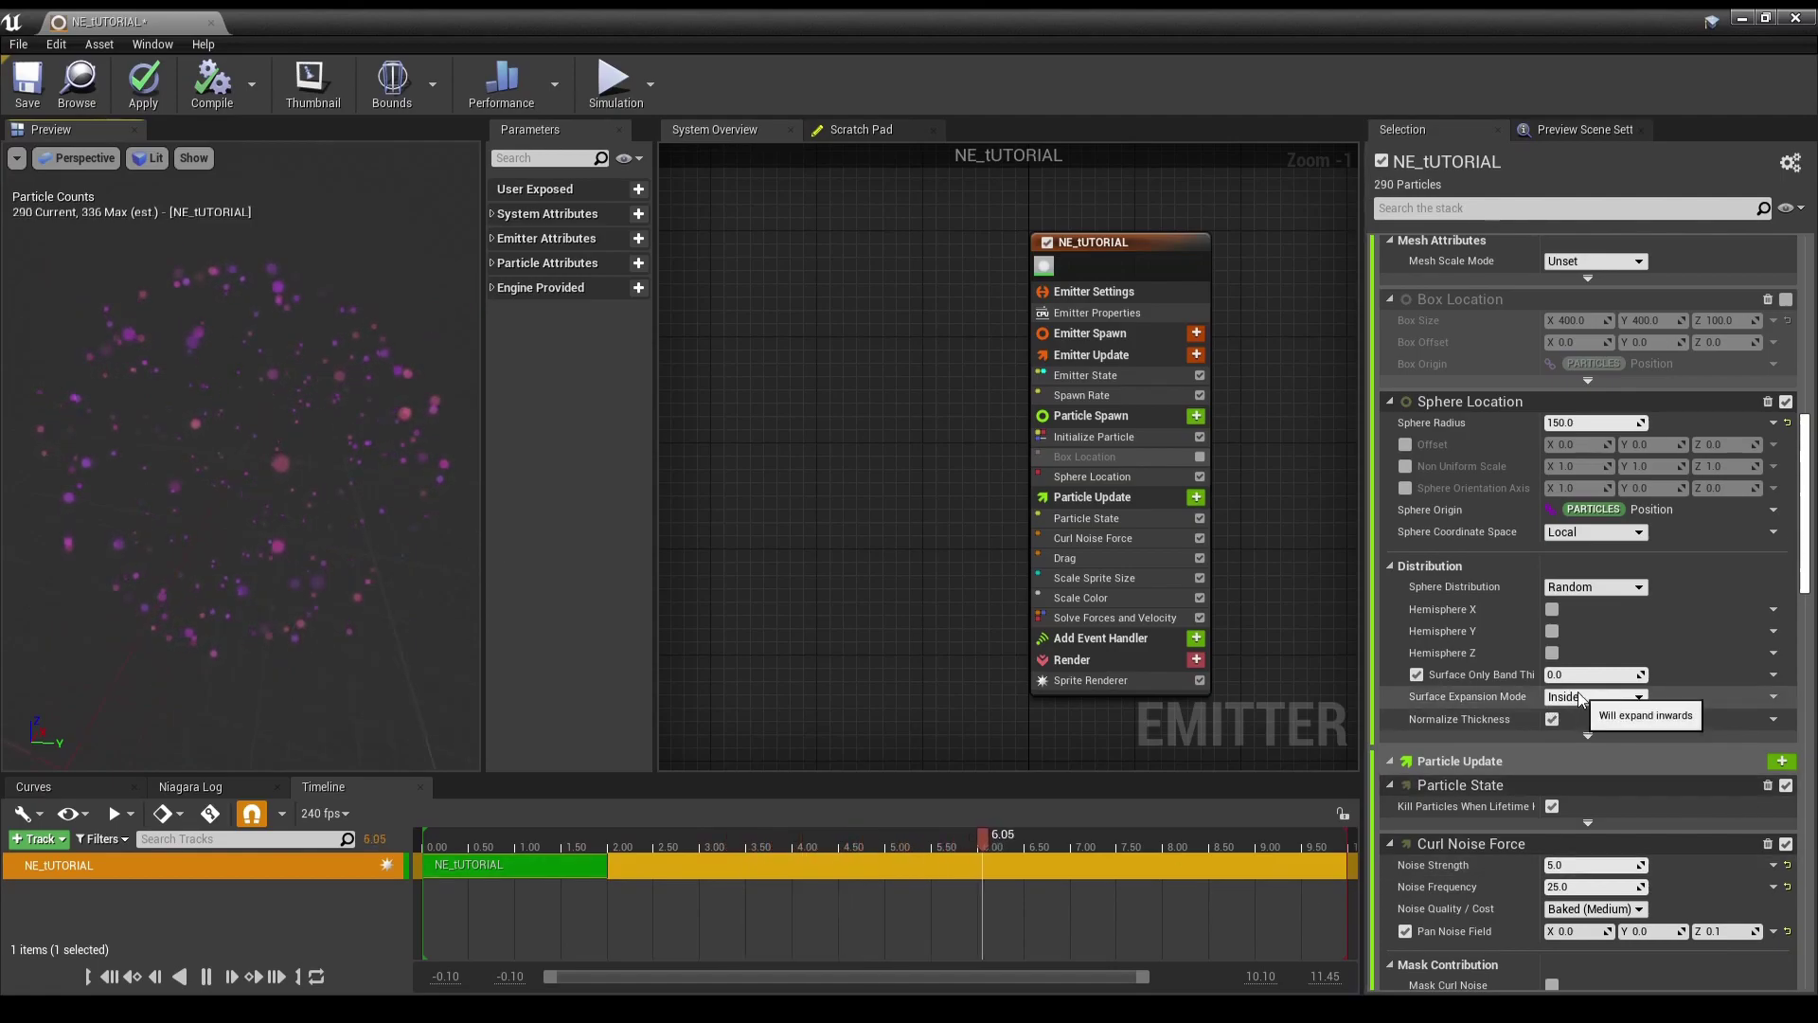
{"action": "left_click", "coordinate": [1610, 697]}
{"action": "left_click", "coordinate": [1613, 725]}
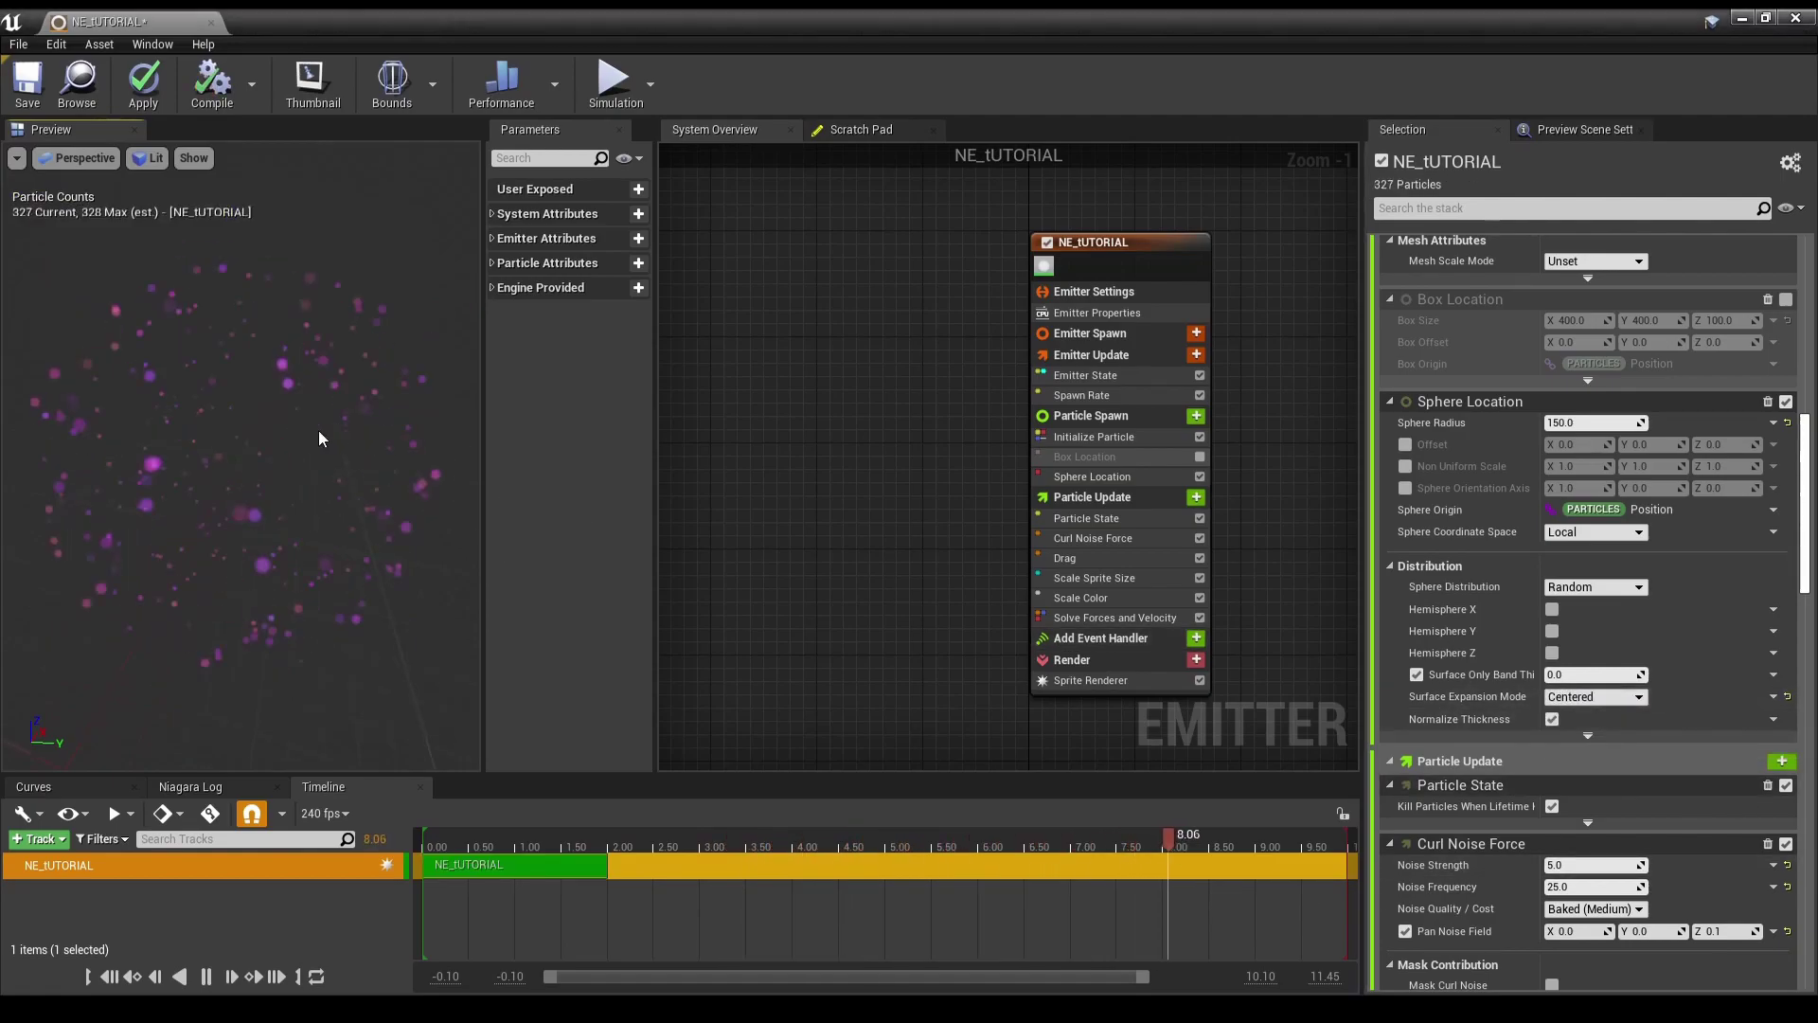
{"action": "left_click", "coordinate": [1601, 697]}
{"action": "left_click", "coordinate": [1584, 738]}
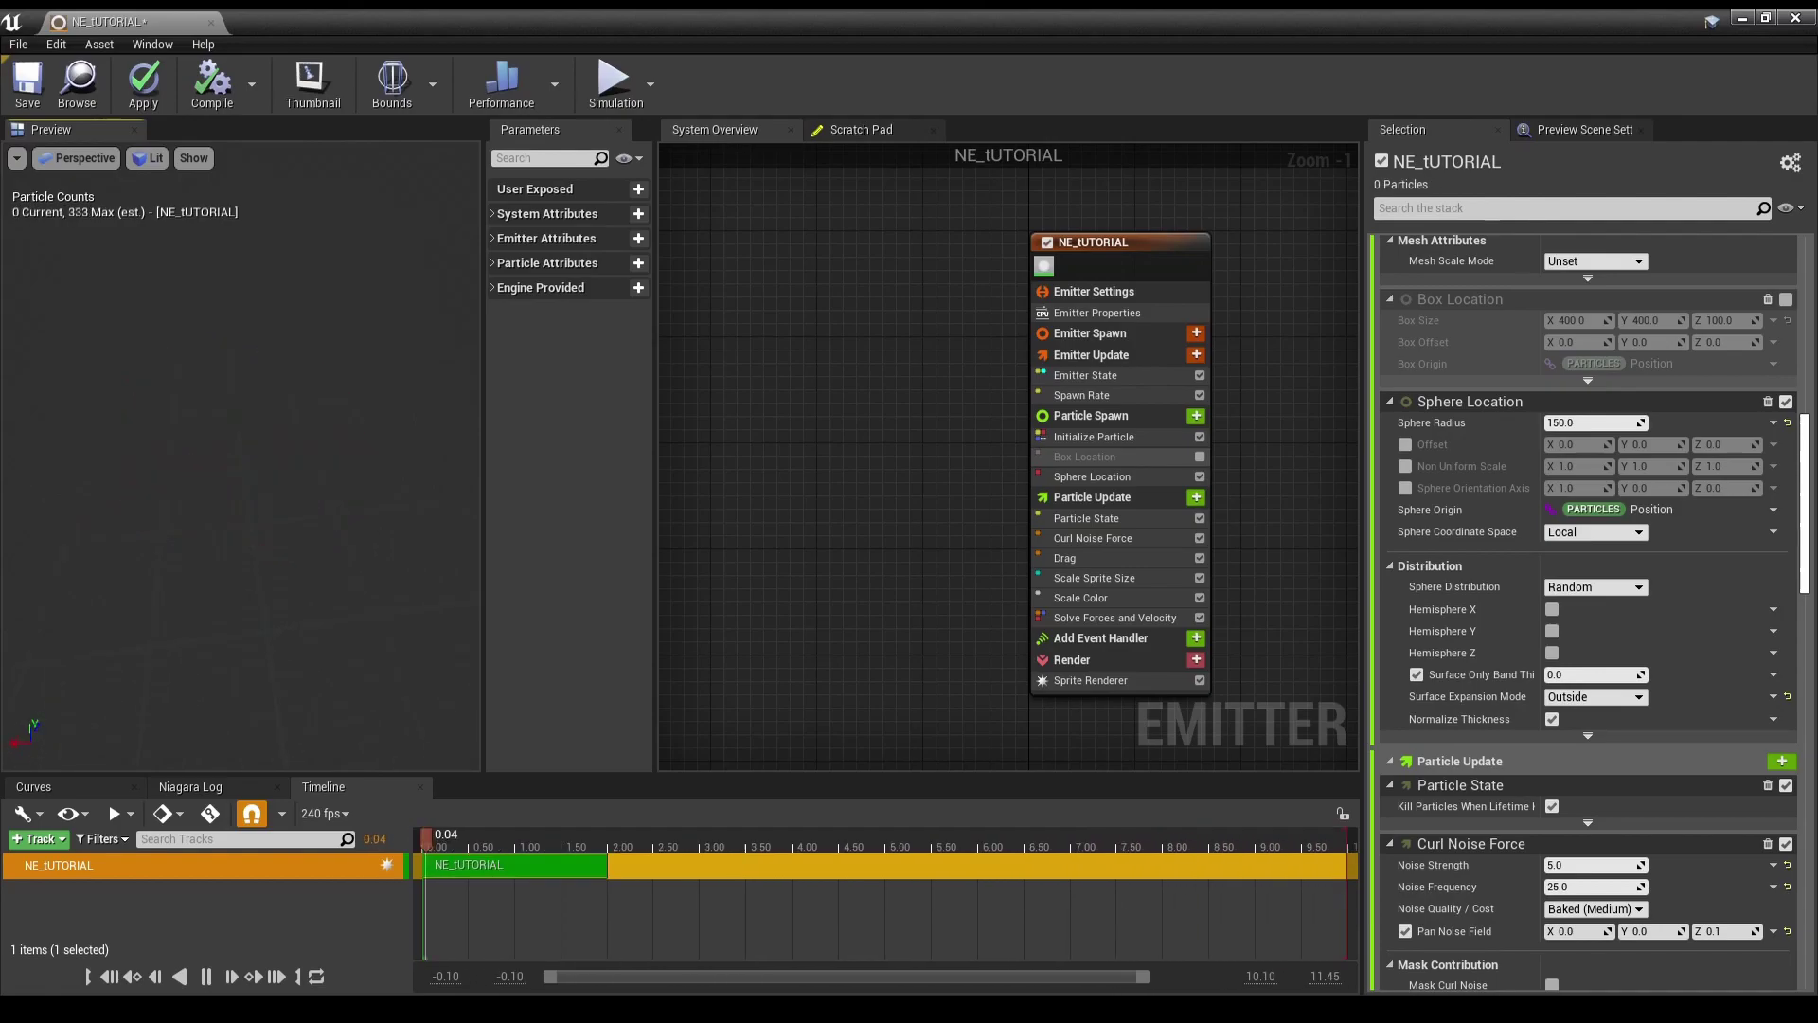
{"action": "scroll", "coordinate": [1596, 741], "scroll_direction": "down", "scroll_amount": 5}
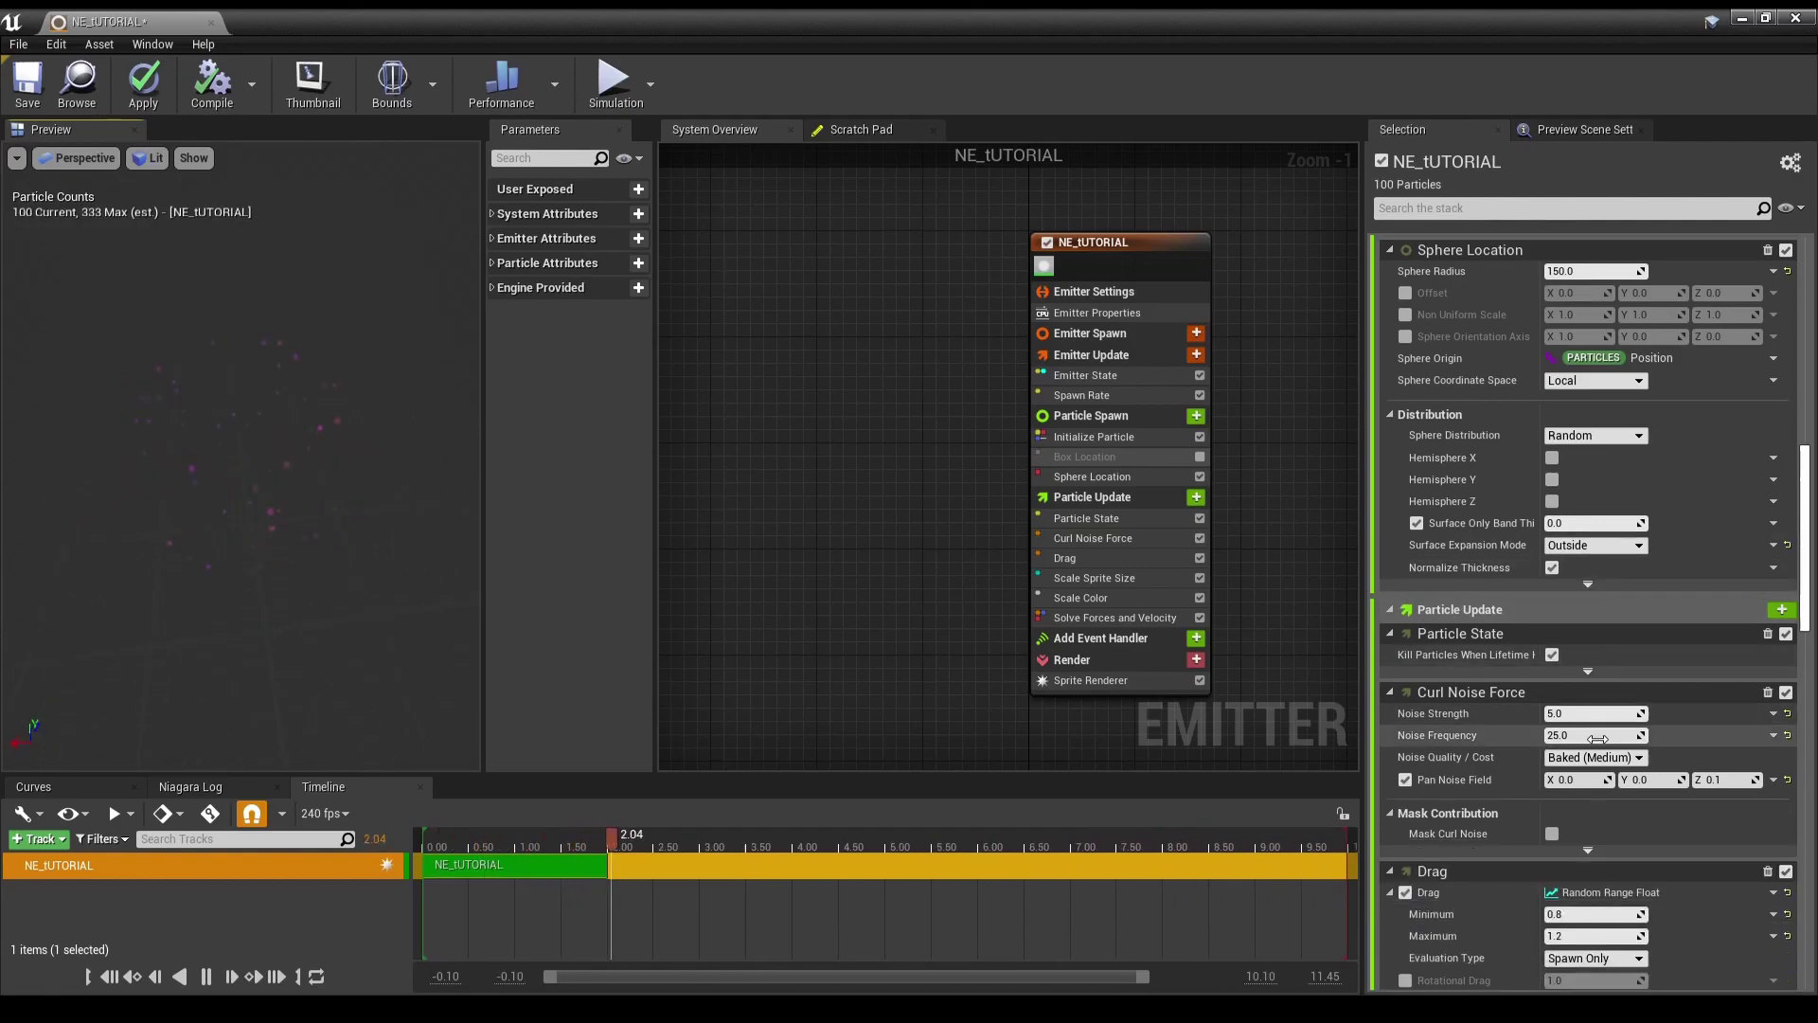
{"action": "scroll", "coordinate": [1601, 735], "scroll_direction": "up", "scroll_amount": 3}
{"action": "scroll", "coordinate": [1603, 744], "scroll_direction": "up", "scroll_amount": 3}
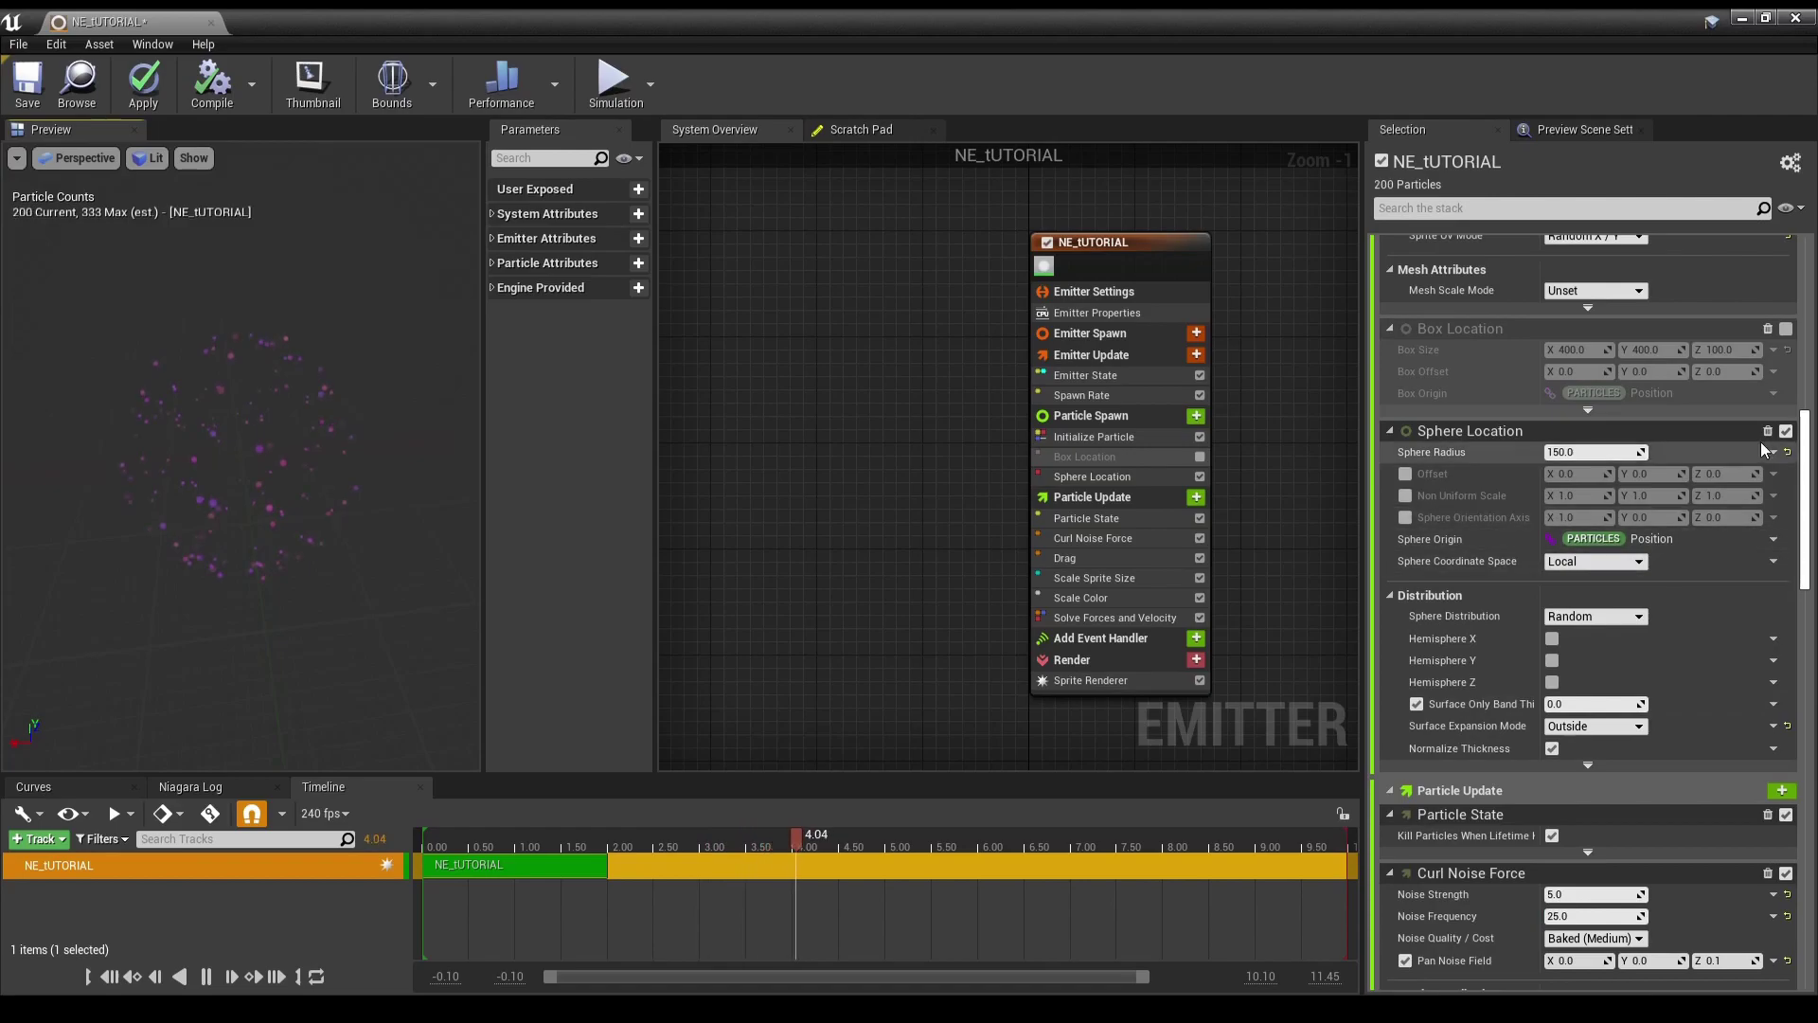
{"action": "scroll", "coordinate": [1578, 543], "scroll_direction": "up", "scroll_amount": 3}
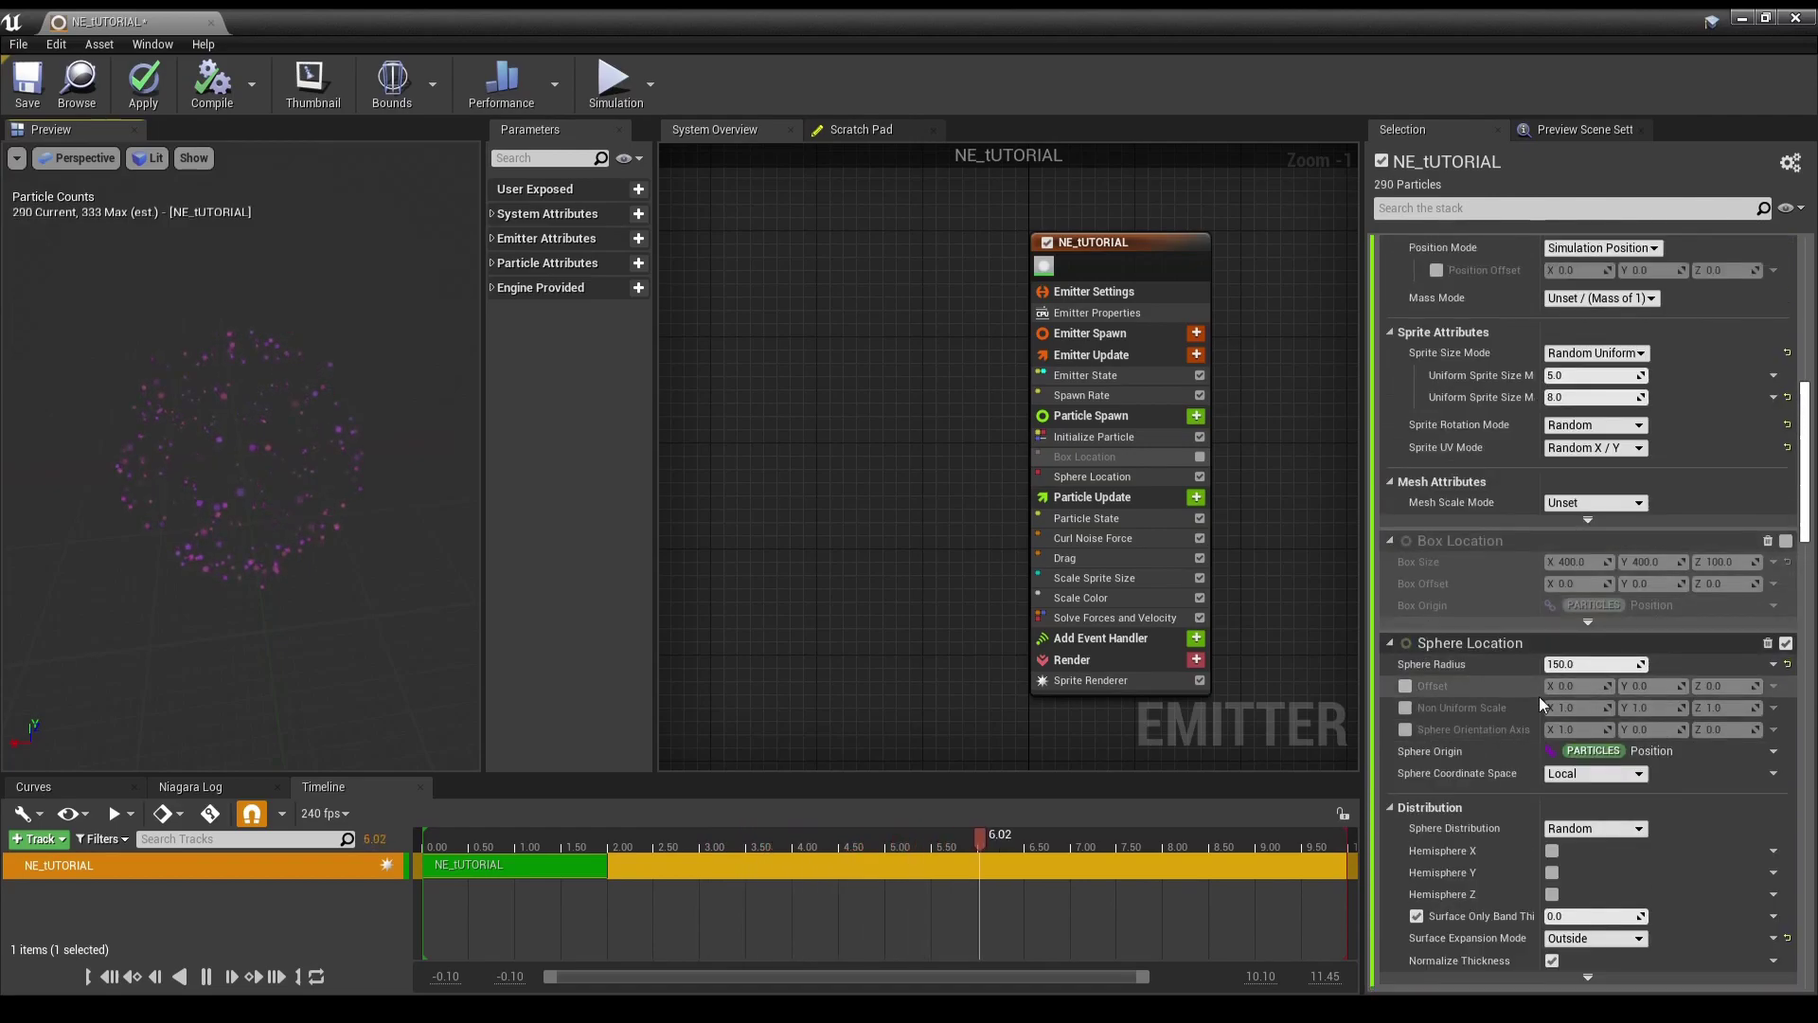
{"action": "scroll", "coordinate": [1611, 719], "scroll_direction": "up", "scroll_amount": 2}
{"action": "scroll", "coordinate": [1614, 724], "scroll_direction": "down", "scroll_amount": 5}
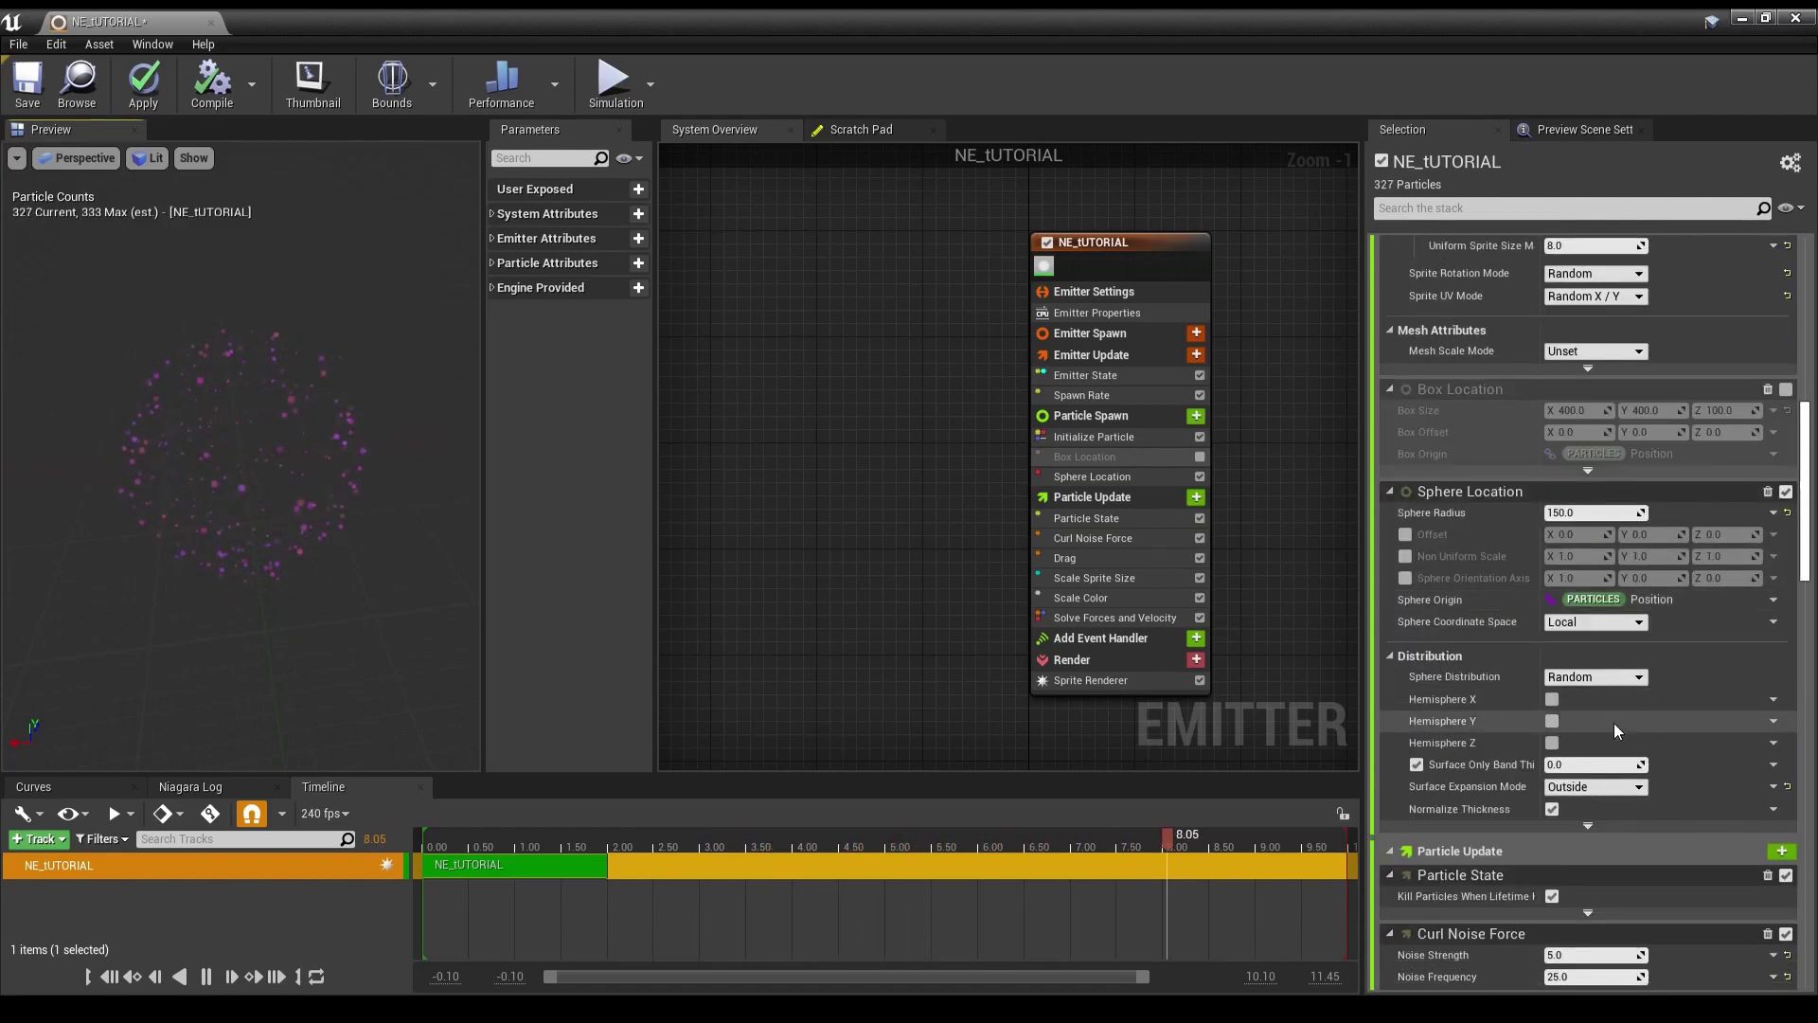
{"action": "scroll", "coordinate": [1614, 723], "scroll_direction": "up", "scroll_amount": 4}
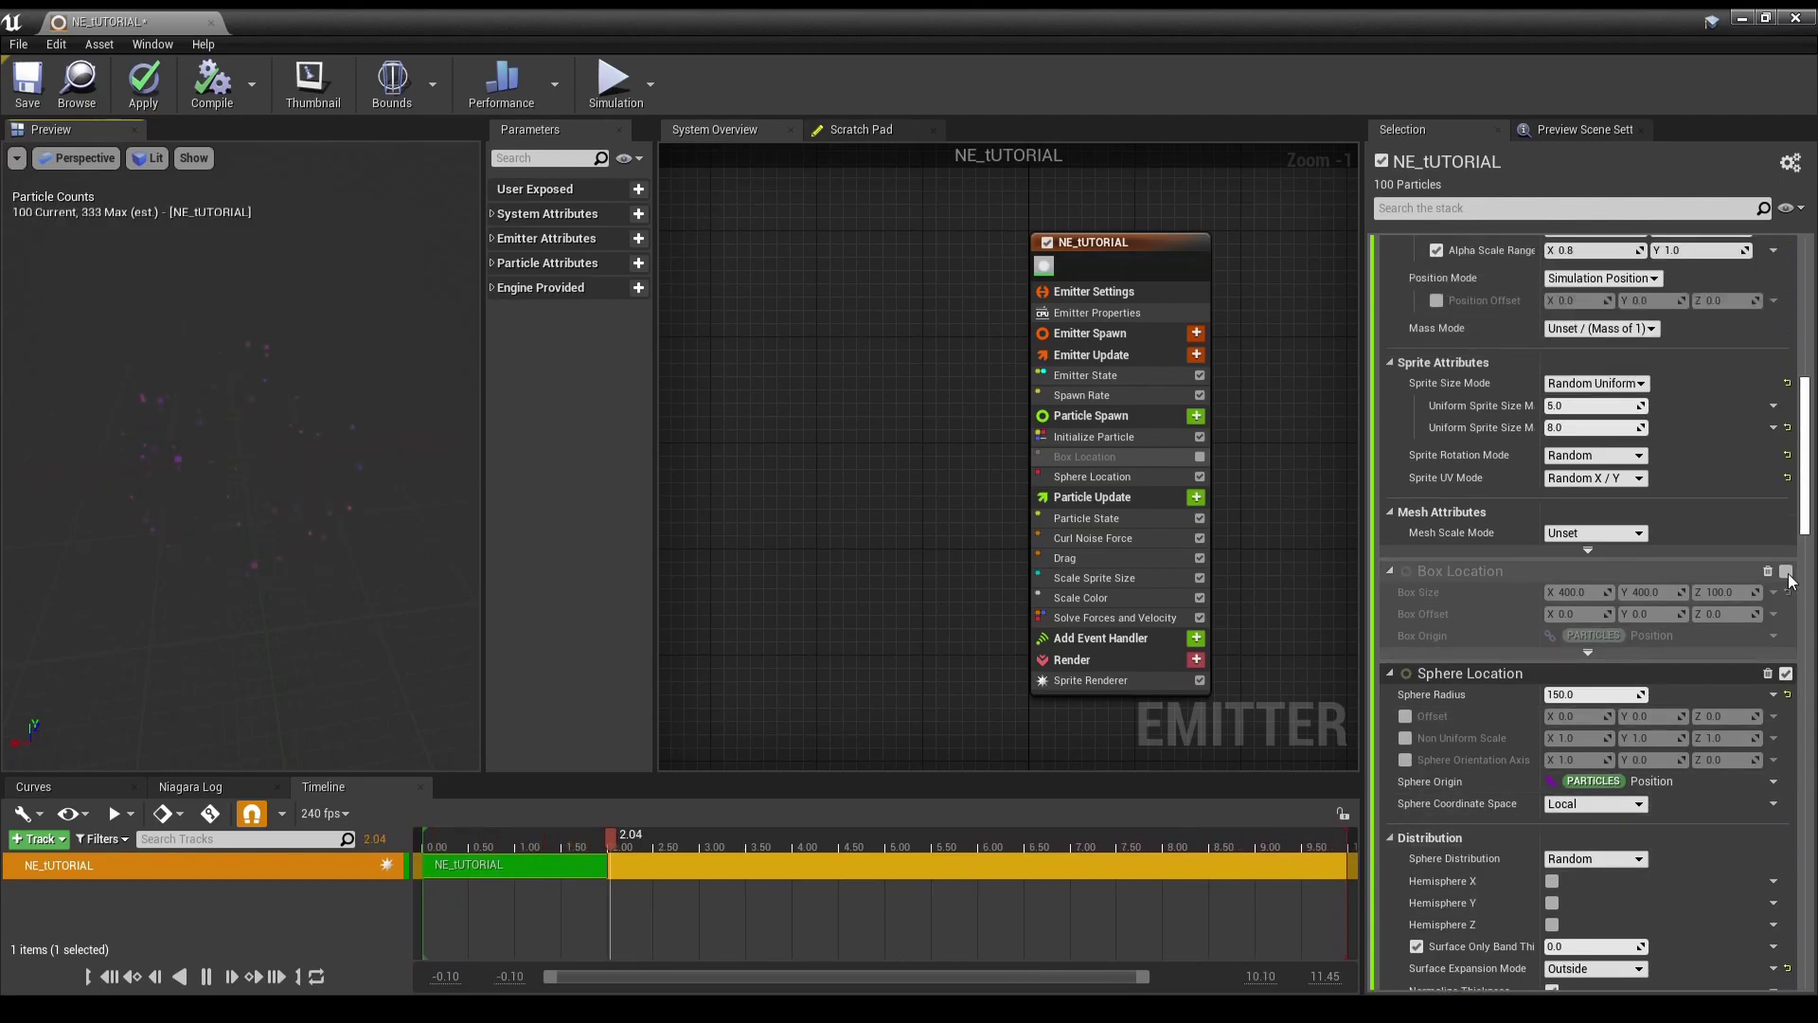
{"action": "scroll", "coordinate": [1583, 734], "scroll_direction": "down", "scroll_amount": 12}
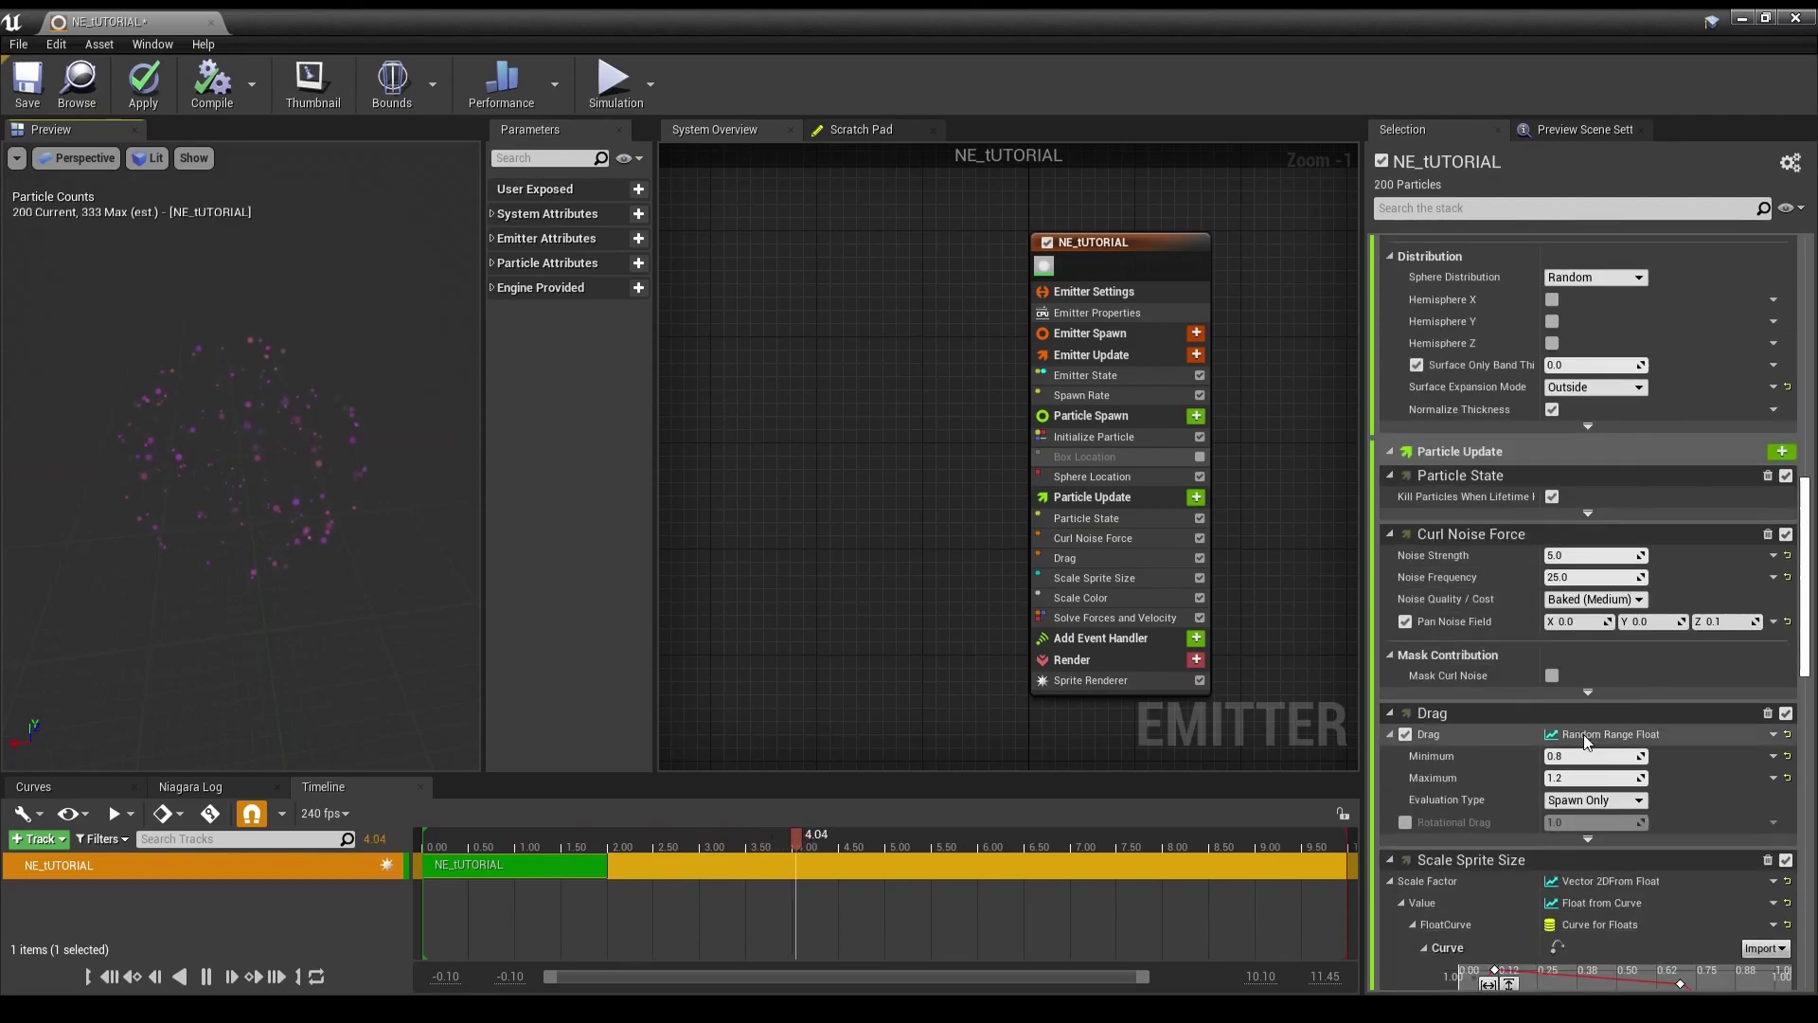
{"action": "scroll", "coordinate": [1527, 828], "scroll_direction": "down", "scroll_amount": 2}
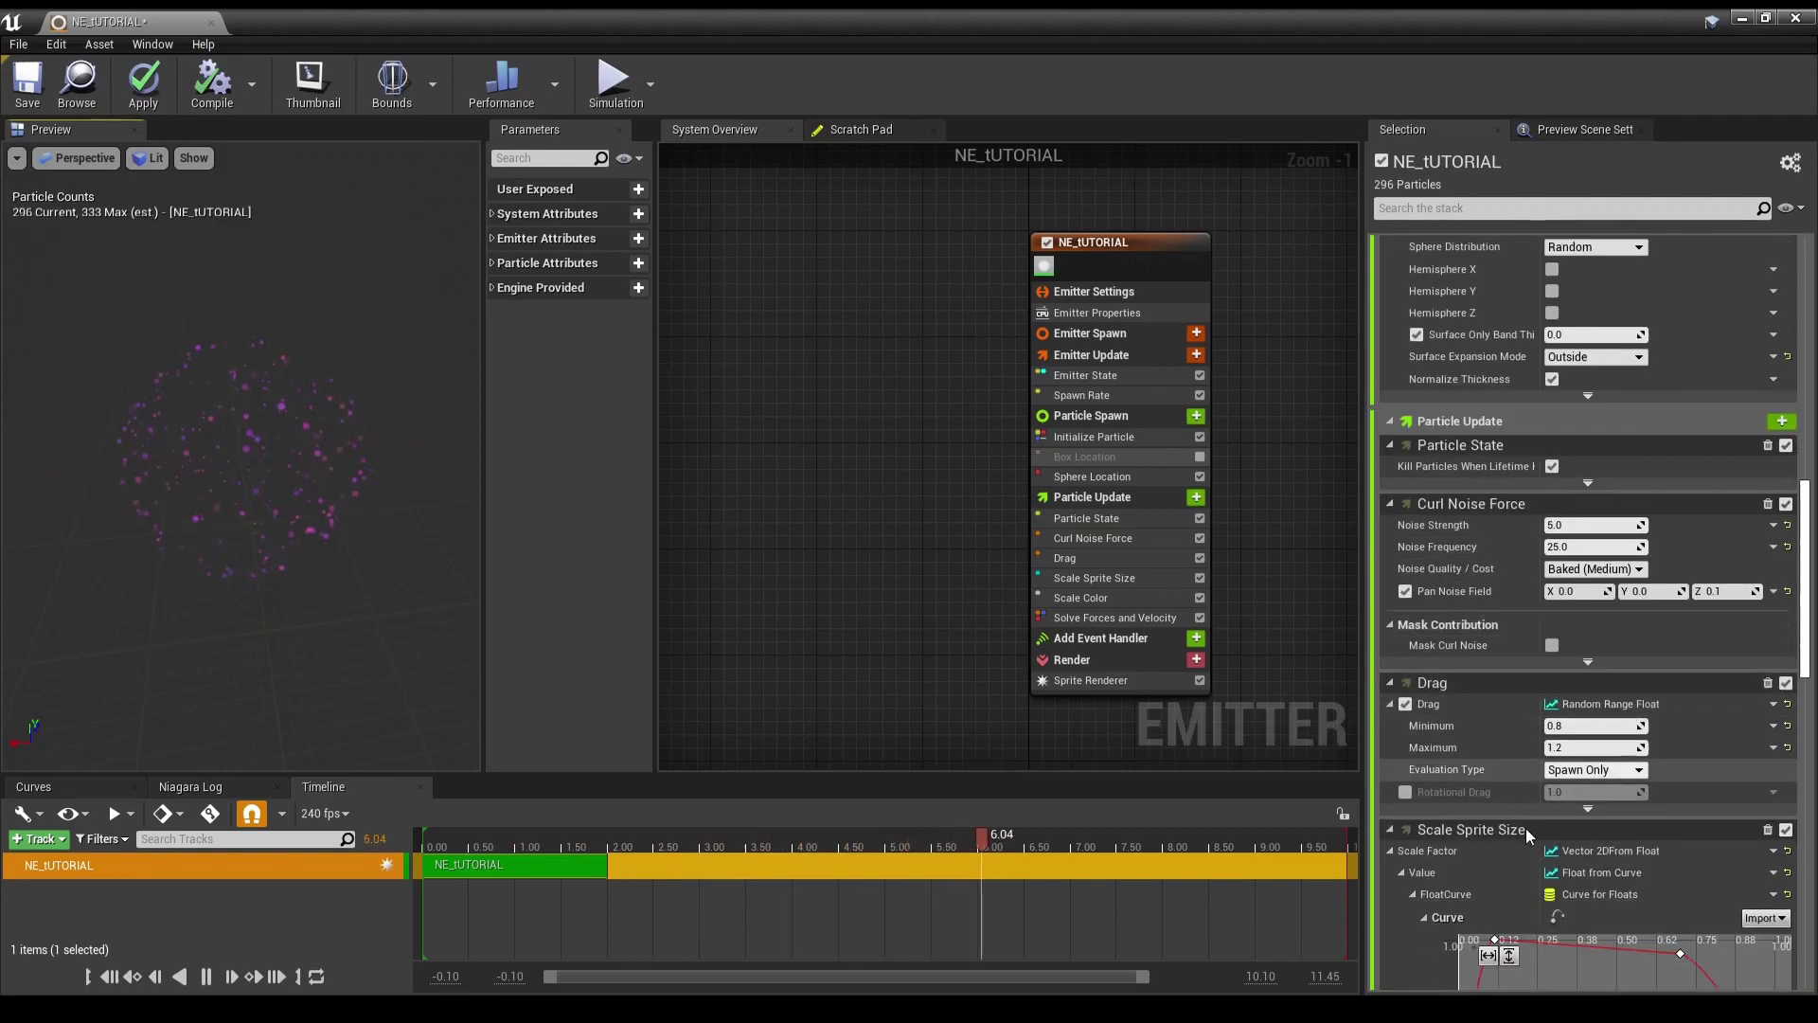
{"action": "scroll", "coordinate": [1665, 784], "scroll_direction": "down", "scroll_amount": 12}
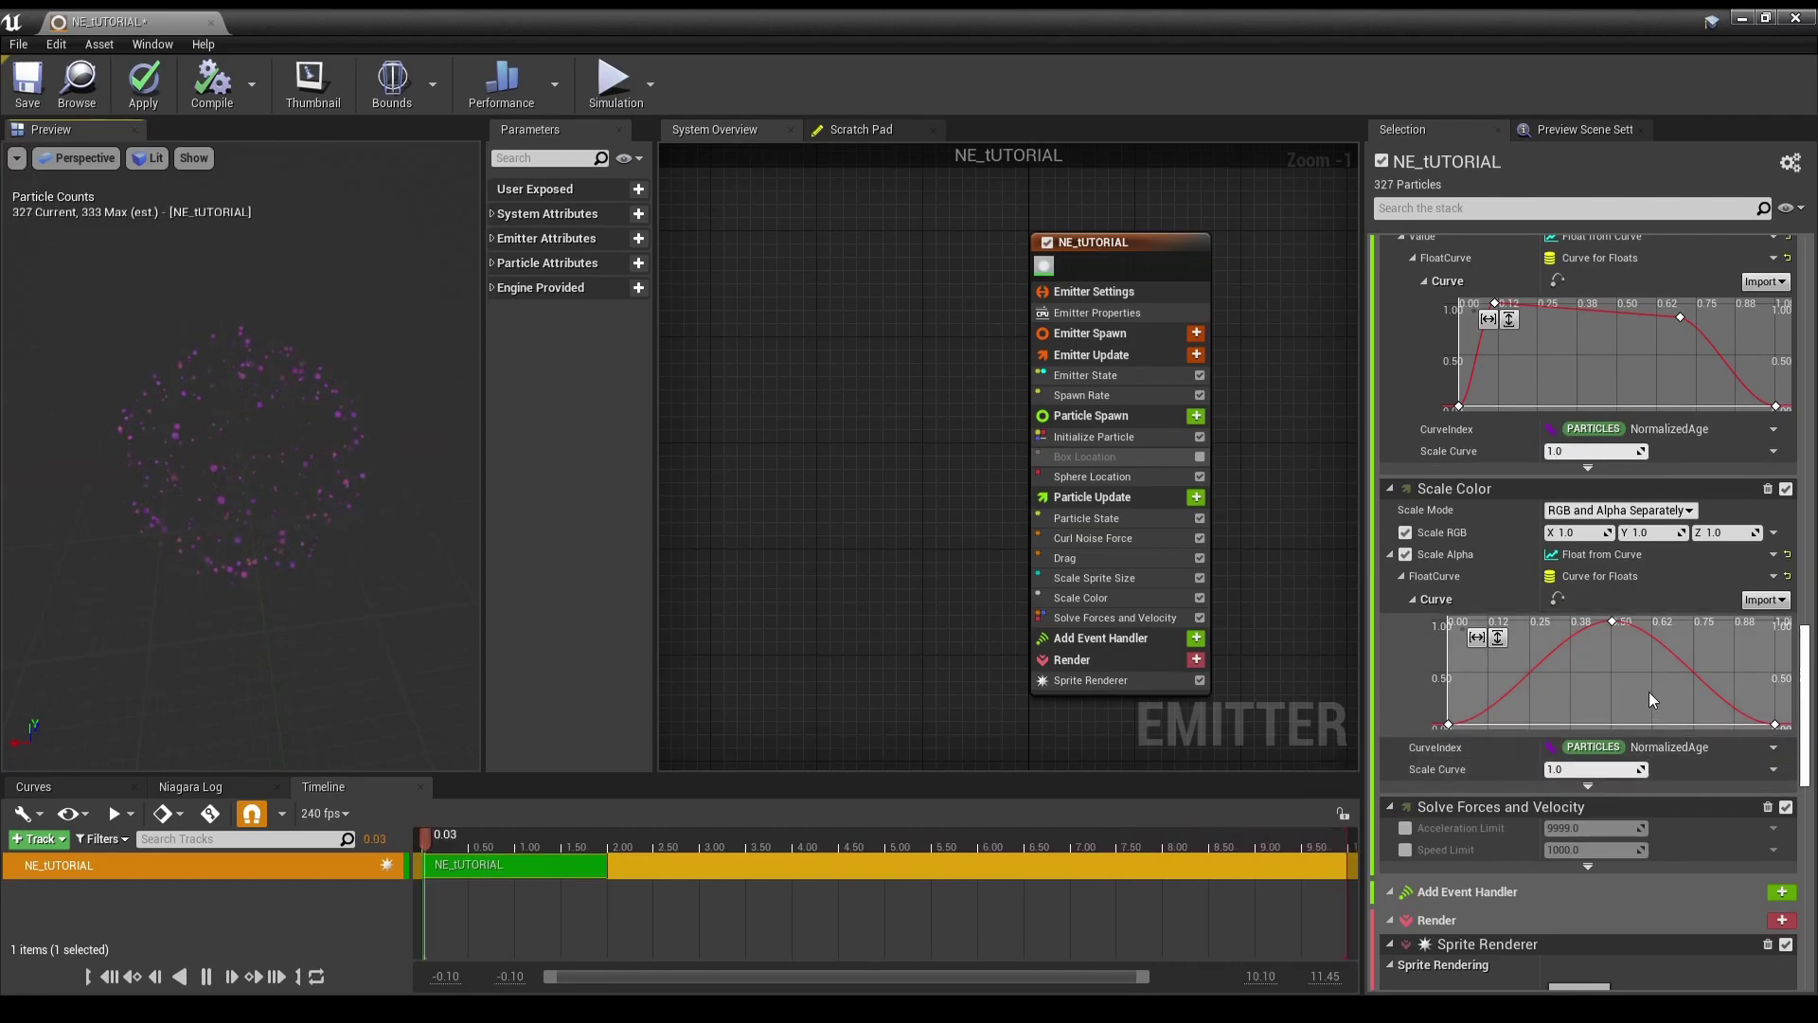
{"action": "scroll", "coordinate": [1620, 622], "scroll_direction": "up", "scroll_amount": 2}
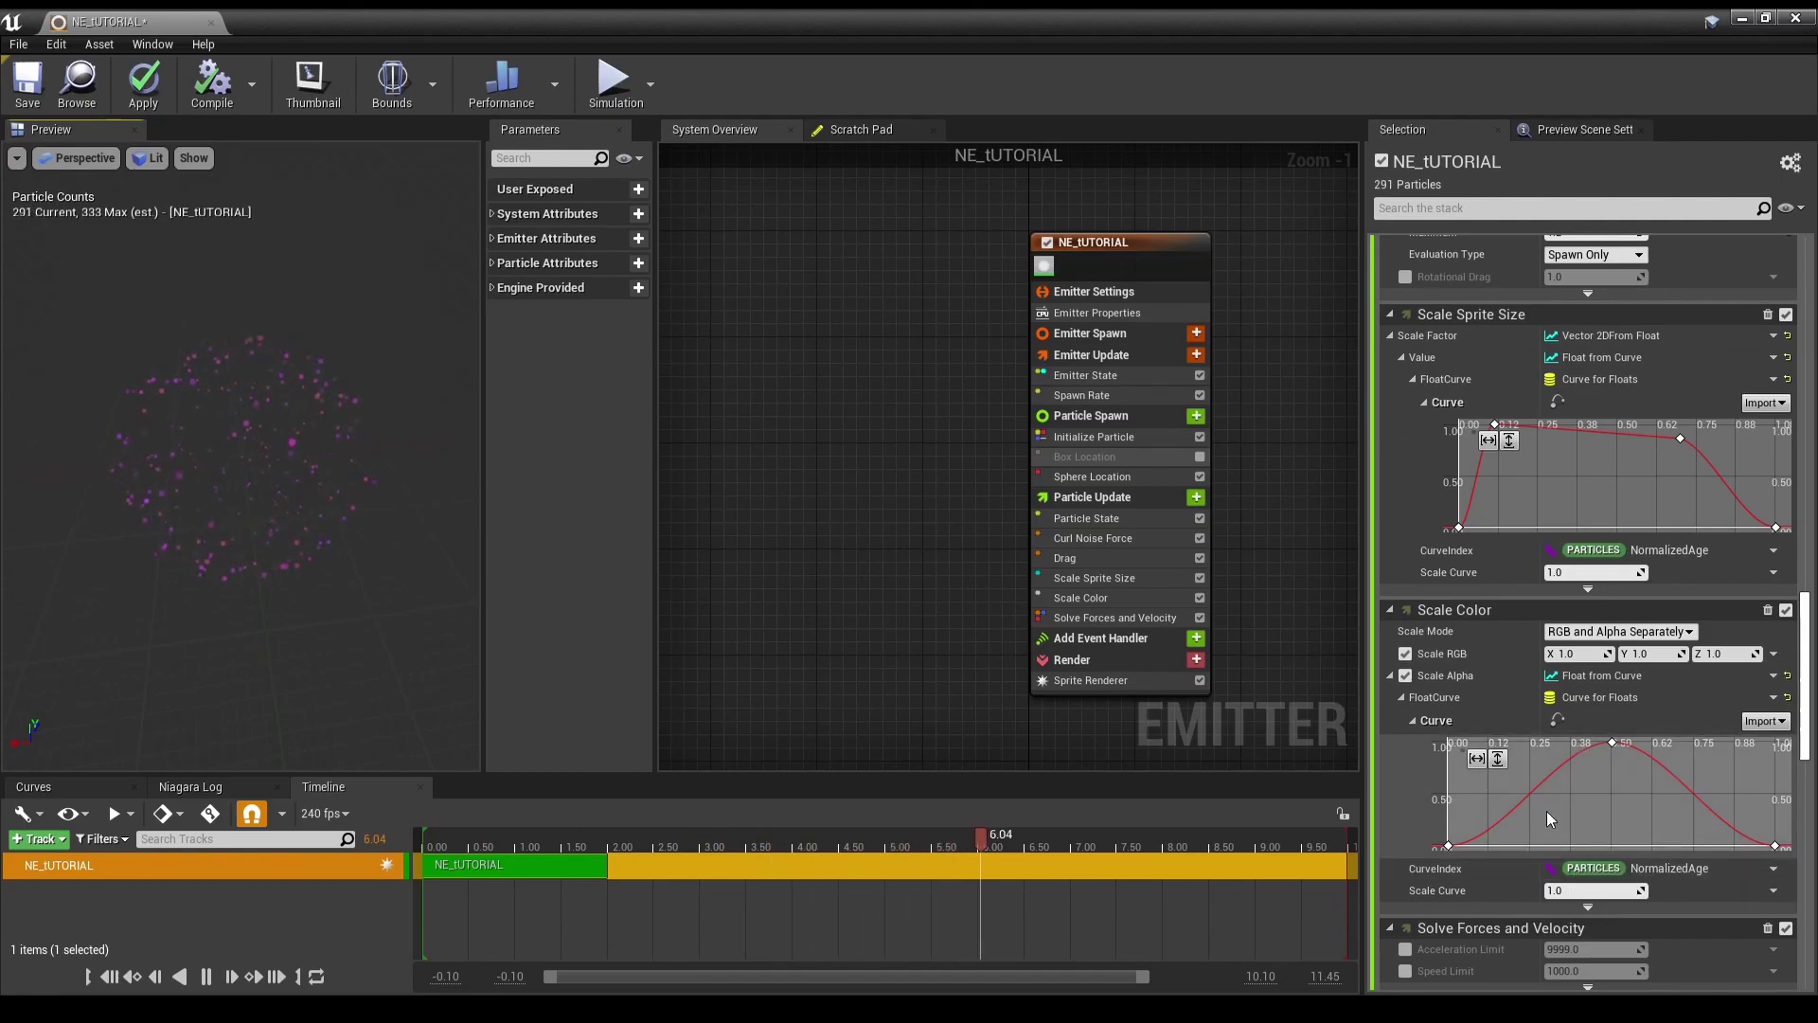
{"action": "scroll", "coordinate": [1548, 814], "scroll_direction": "down", "scroll_amount": 12}
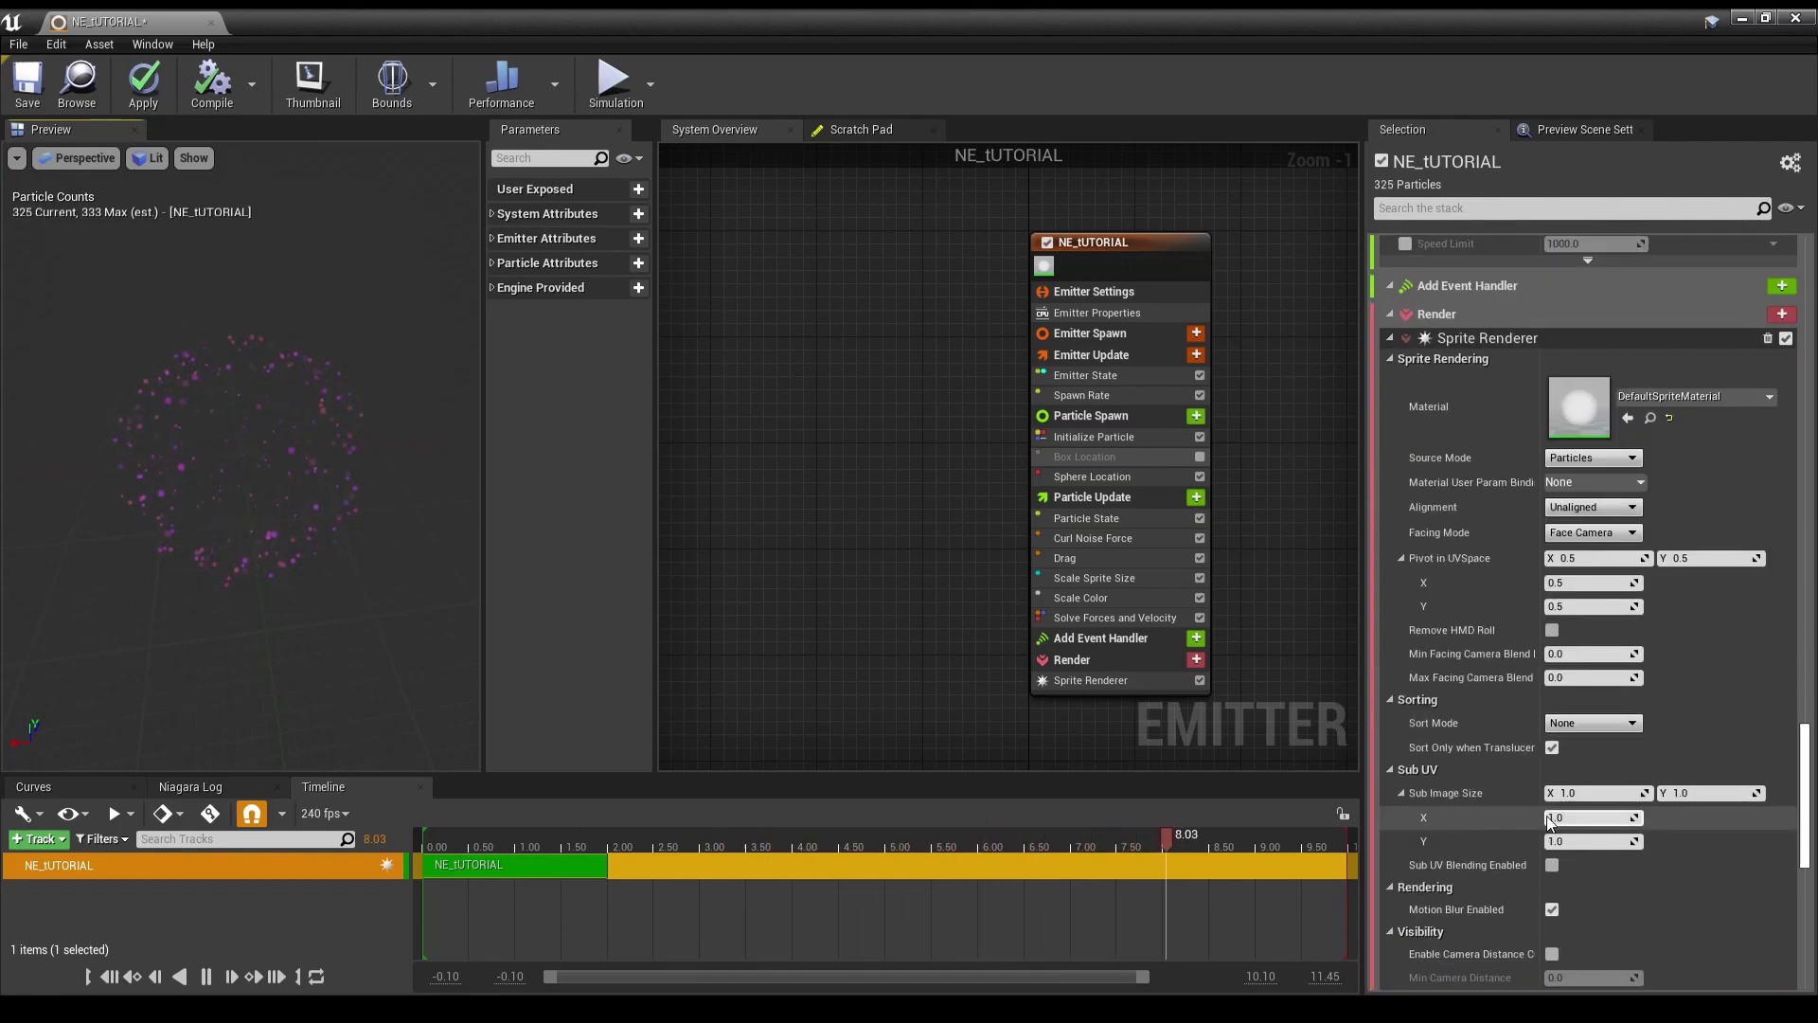
{"action": "scroll", "coordinate": [1550, 822], "scroll_direction": "up", "scroll_amount": 6}
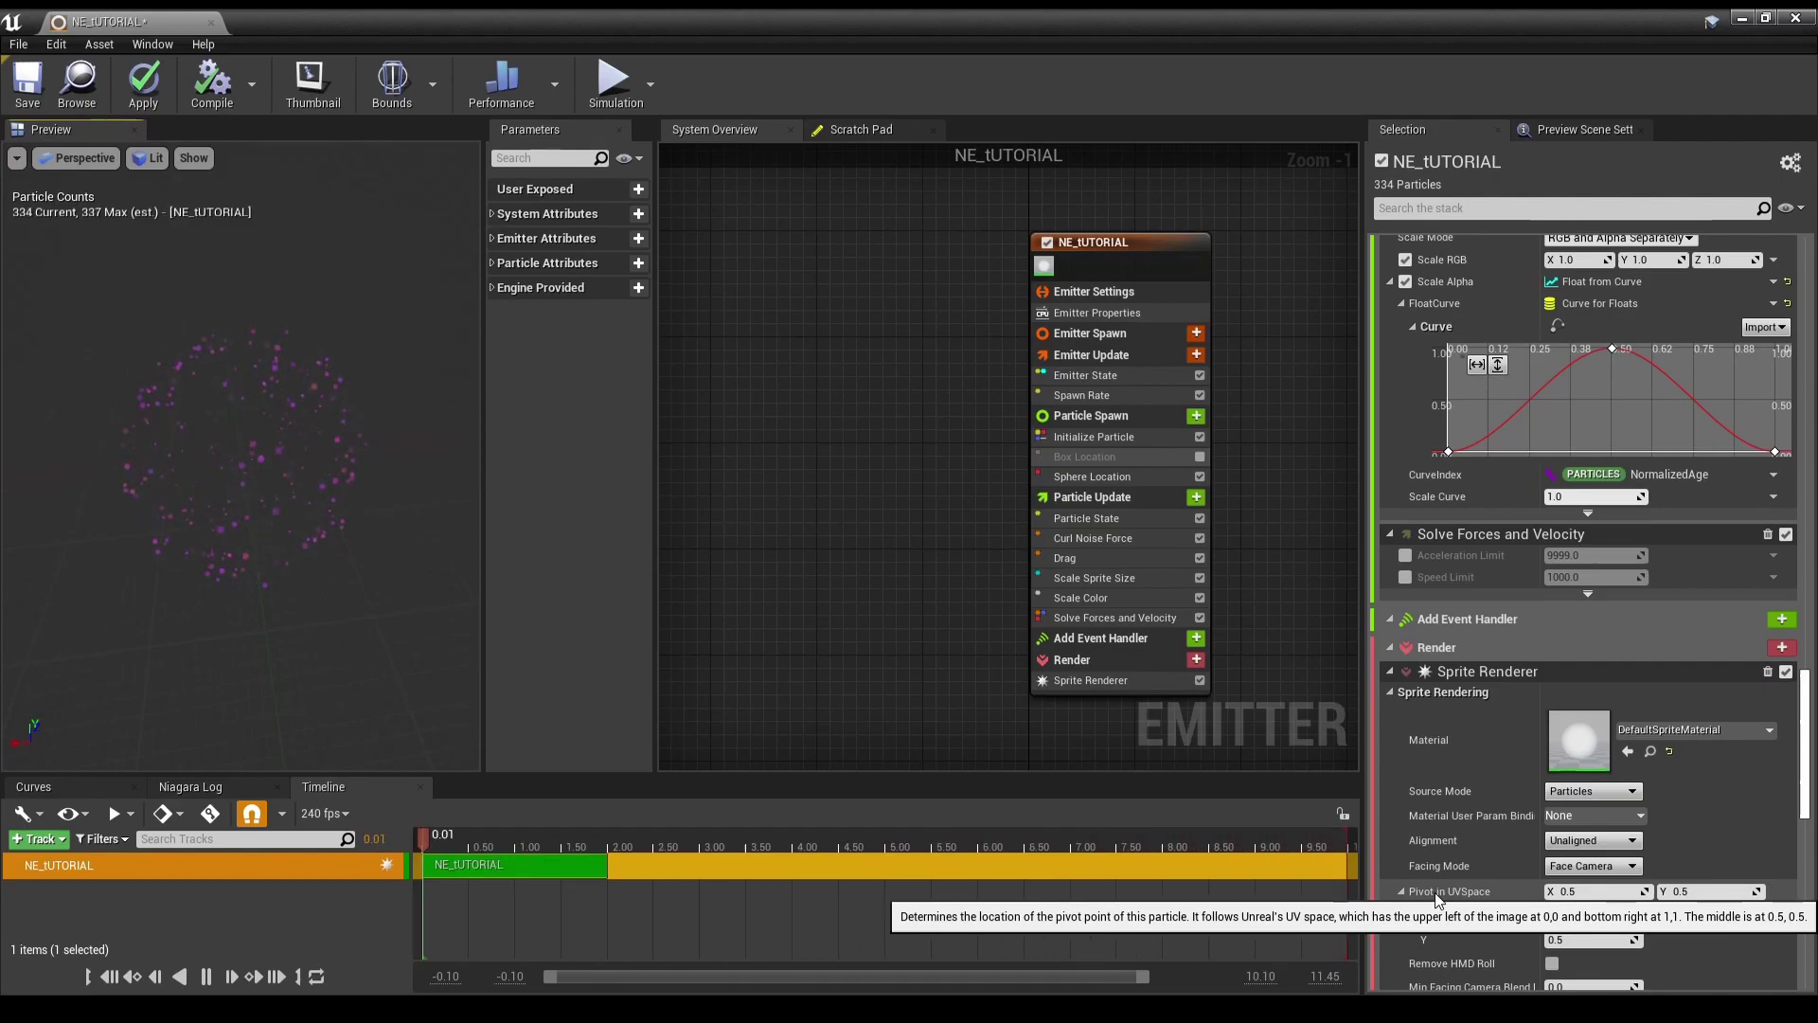
{"action": "scroll", "coordinate": [1694, 544], "scroll_direction": "up", "scroll_amount": 3}
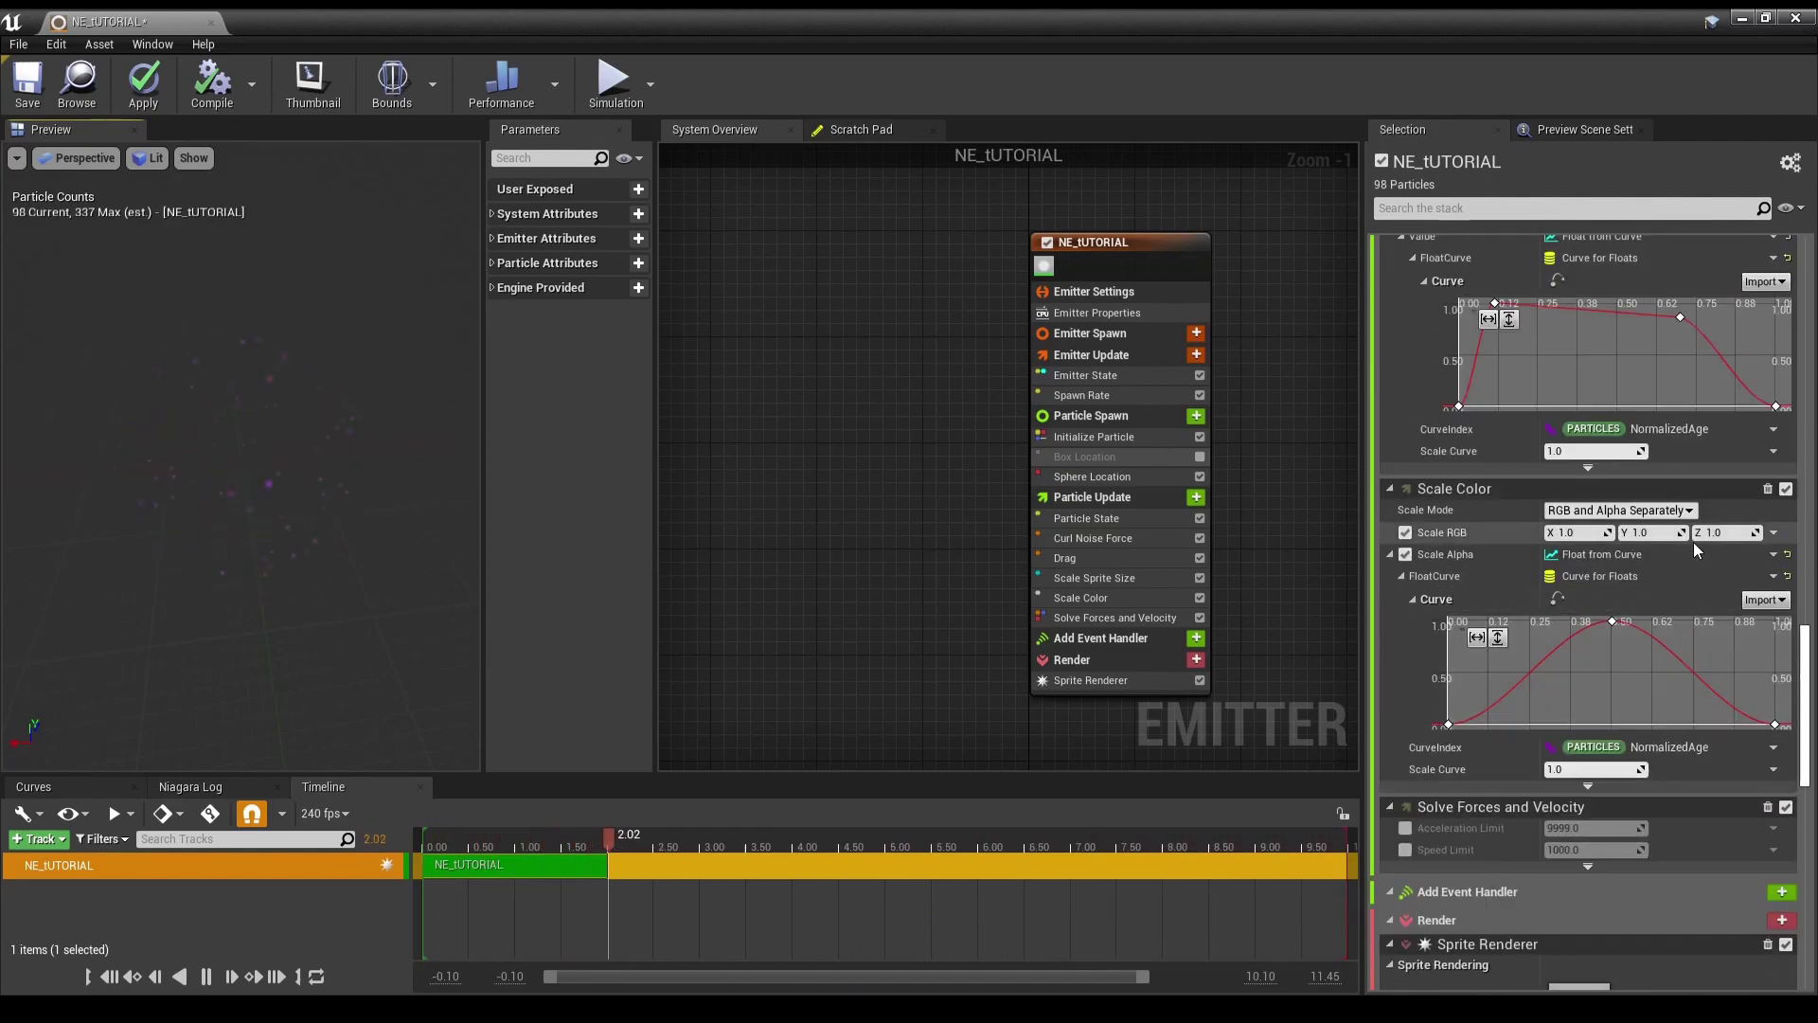
{"action": "scroll", "coordinate": [1693, 542], "scroll_direction": "up", "scroll_amount": 3}
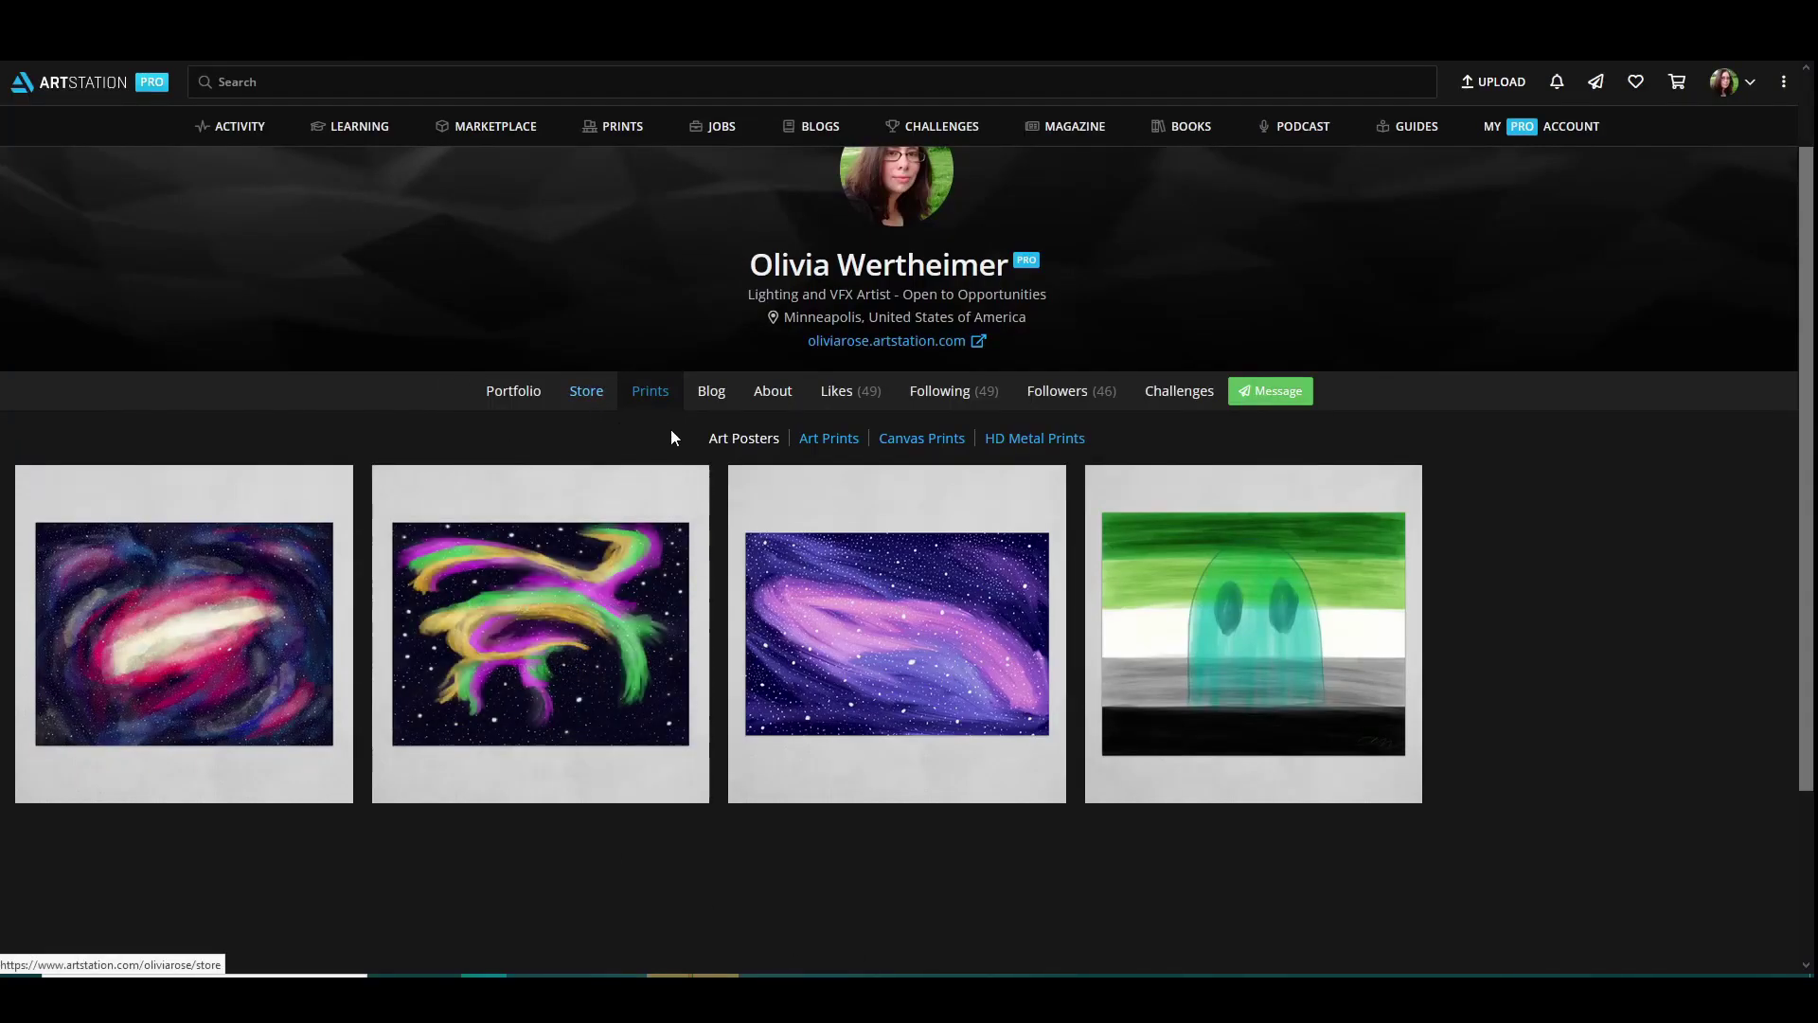
- Open the creator's store listing from their ArtStation profile
{"action": "left_click", "coordinate": [593, 400]}
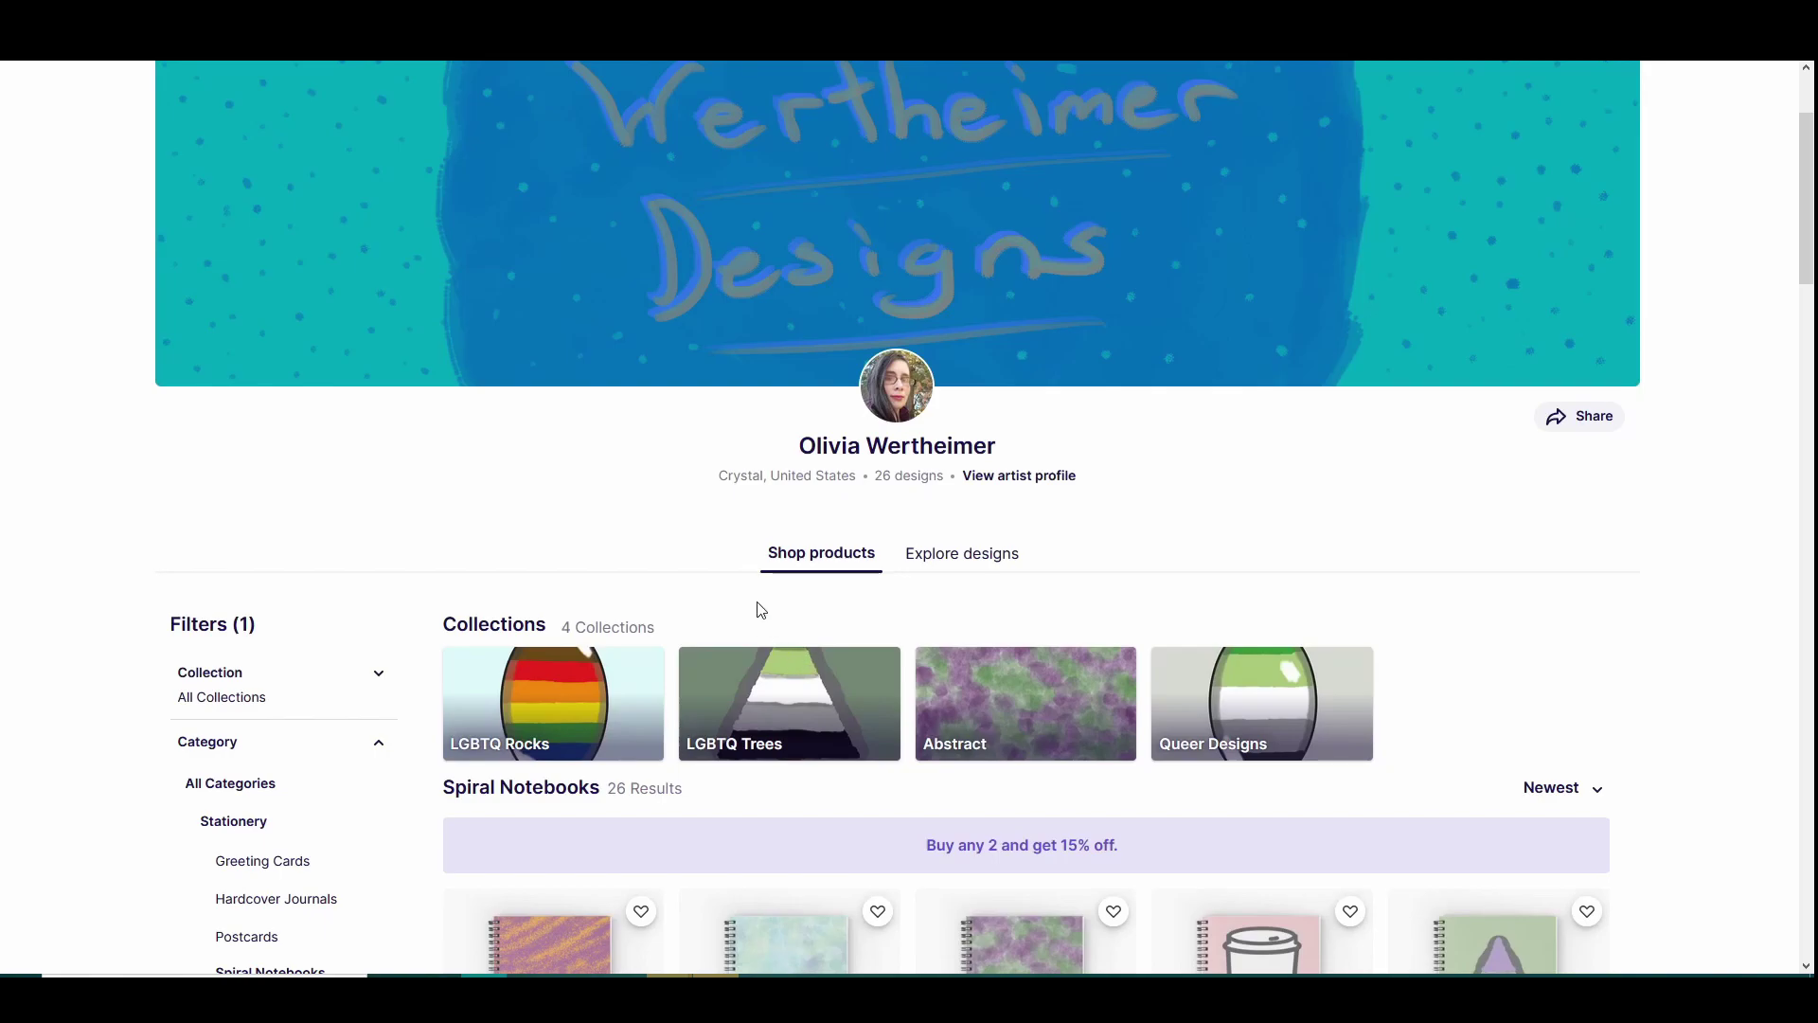
{"action": "scroll", "coordinate": [755, 616], "scroll_direction": "down", "scroll_amount": 3}
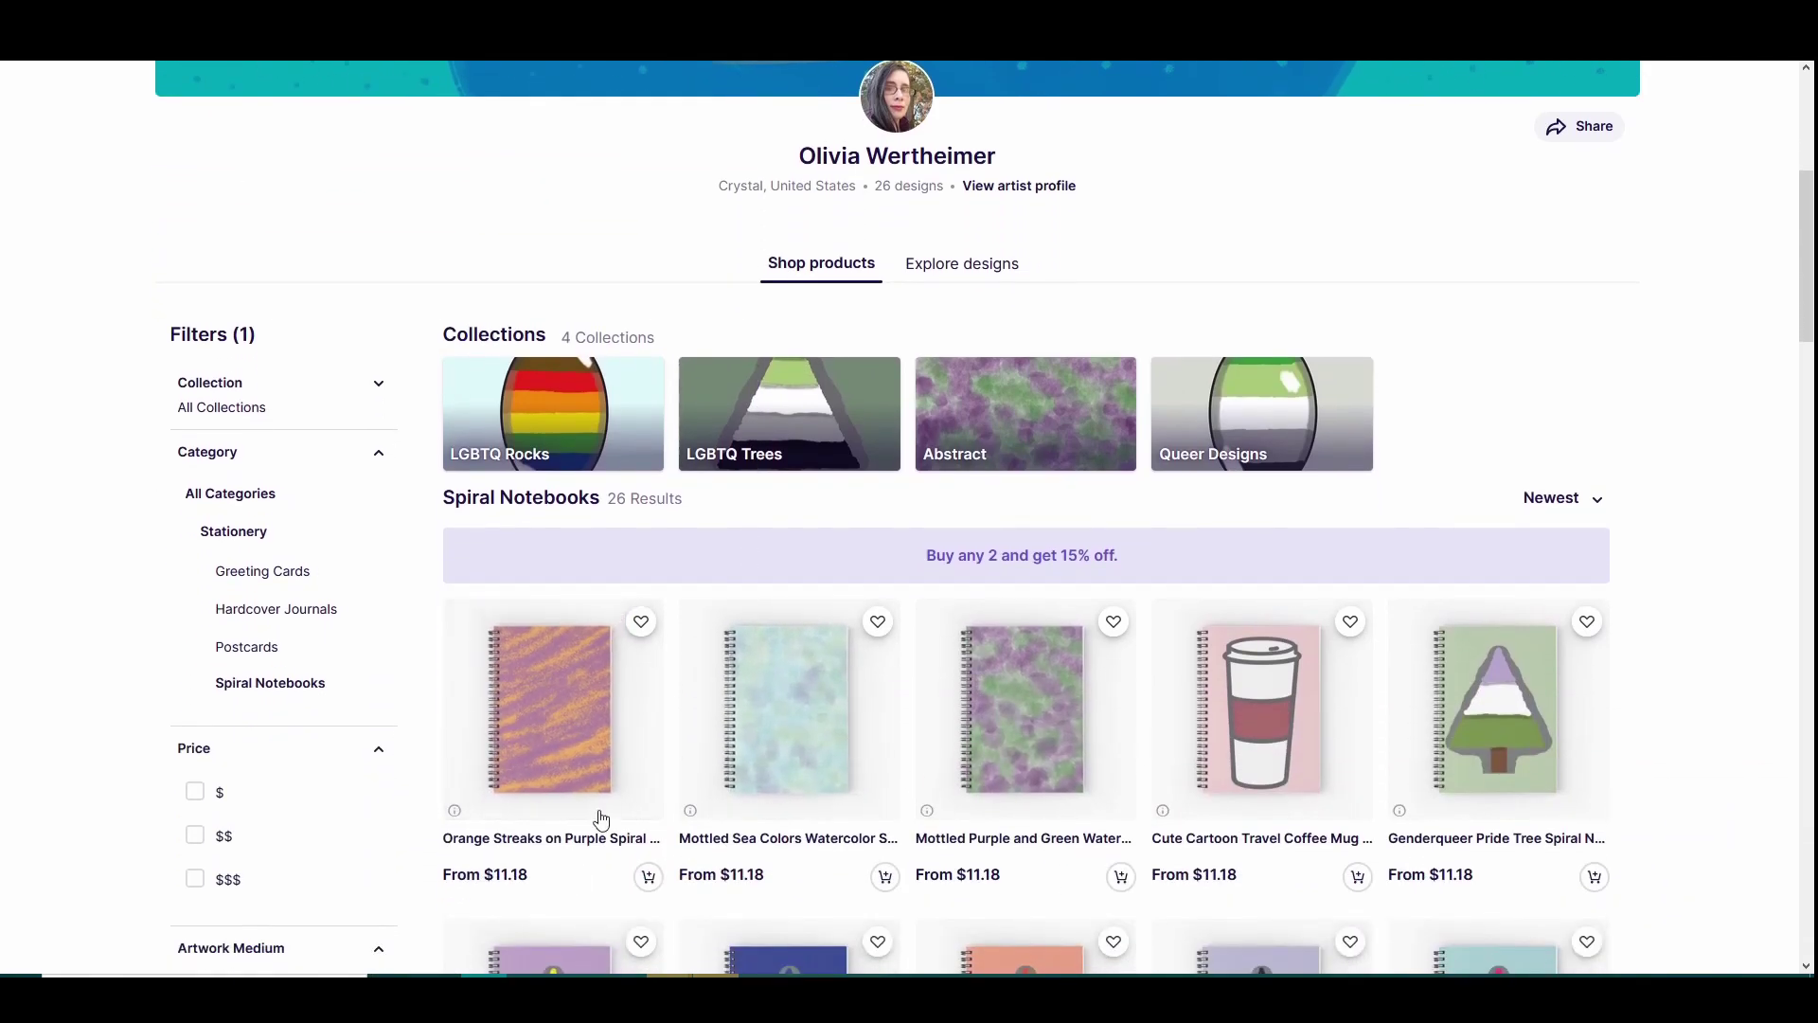
{"action": "scroll", "coordinate": [957, 814], "scroll_direction": "down", "scroll_amount": 2}
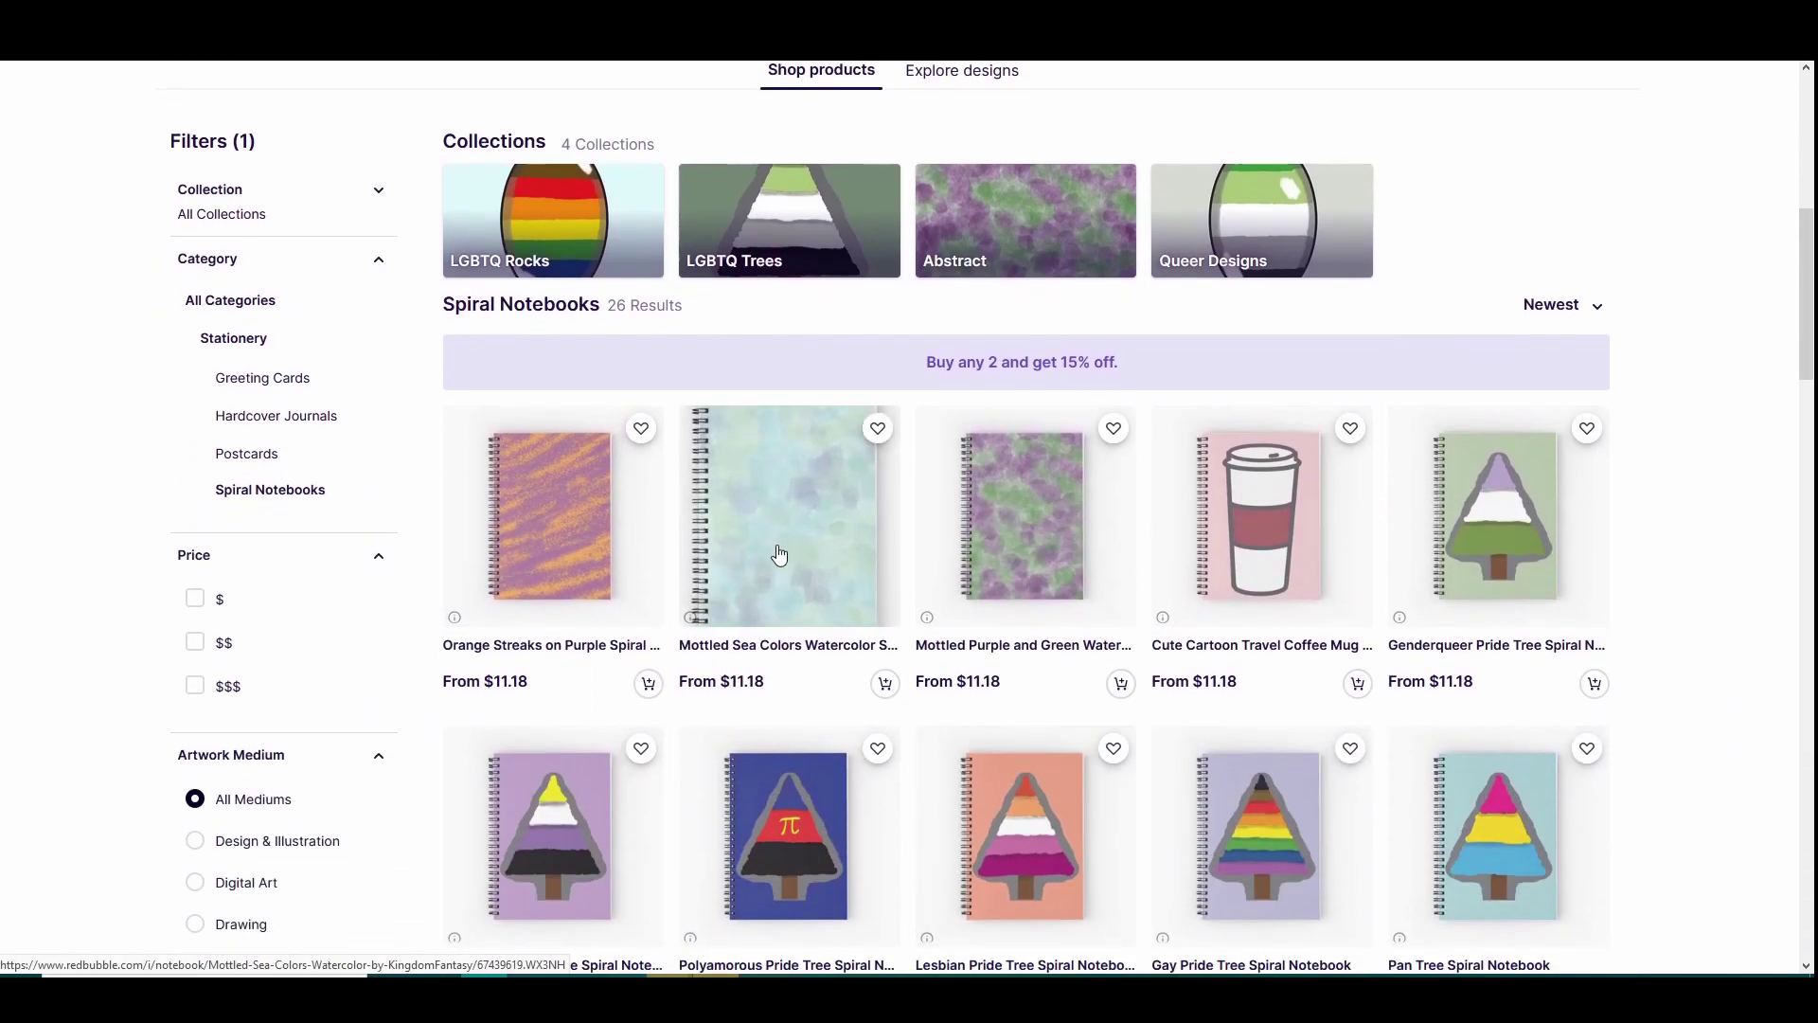
{"action": "scroll", "coordinate": [1259, 568], "scroll_direction": "down", "scroll_amount": 3}
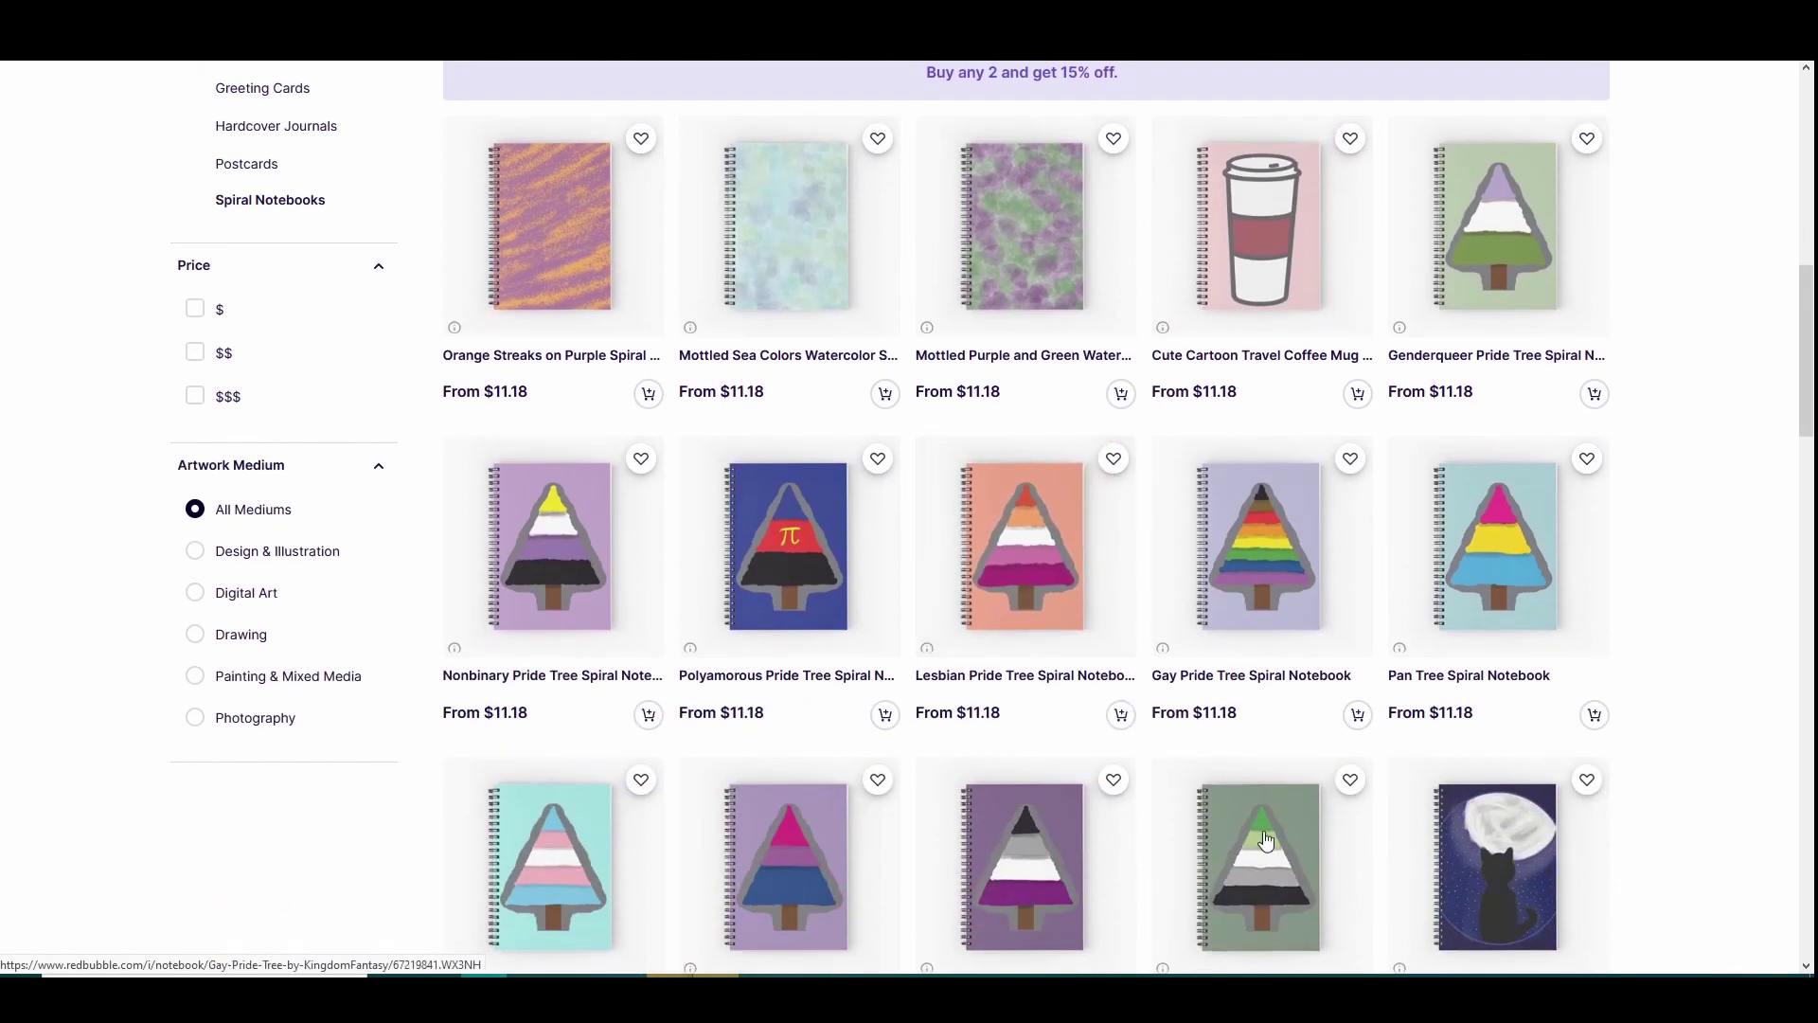
{"action": "scroll", "coordinate": [1267, 840], "scroll_direction": "down", "scroll_amount": 7}
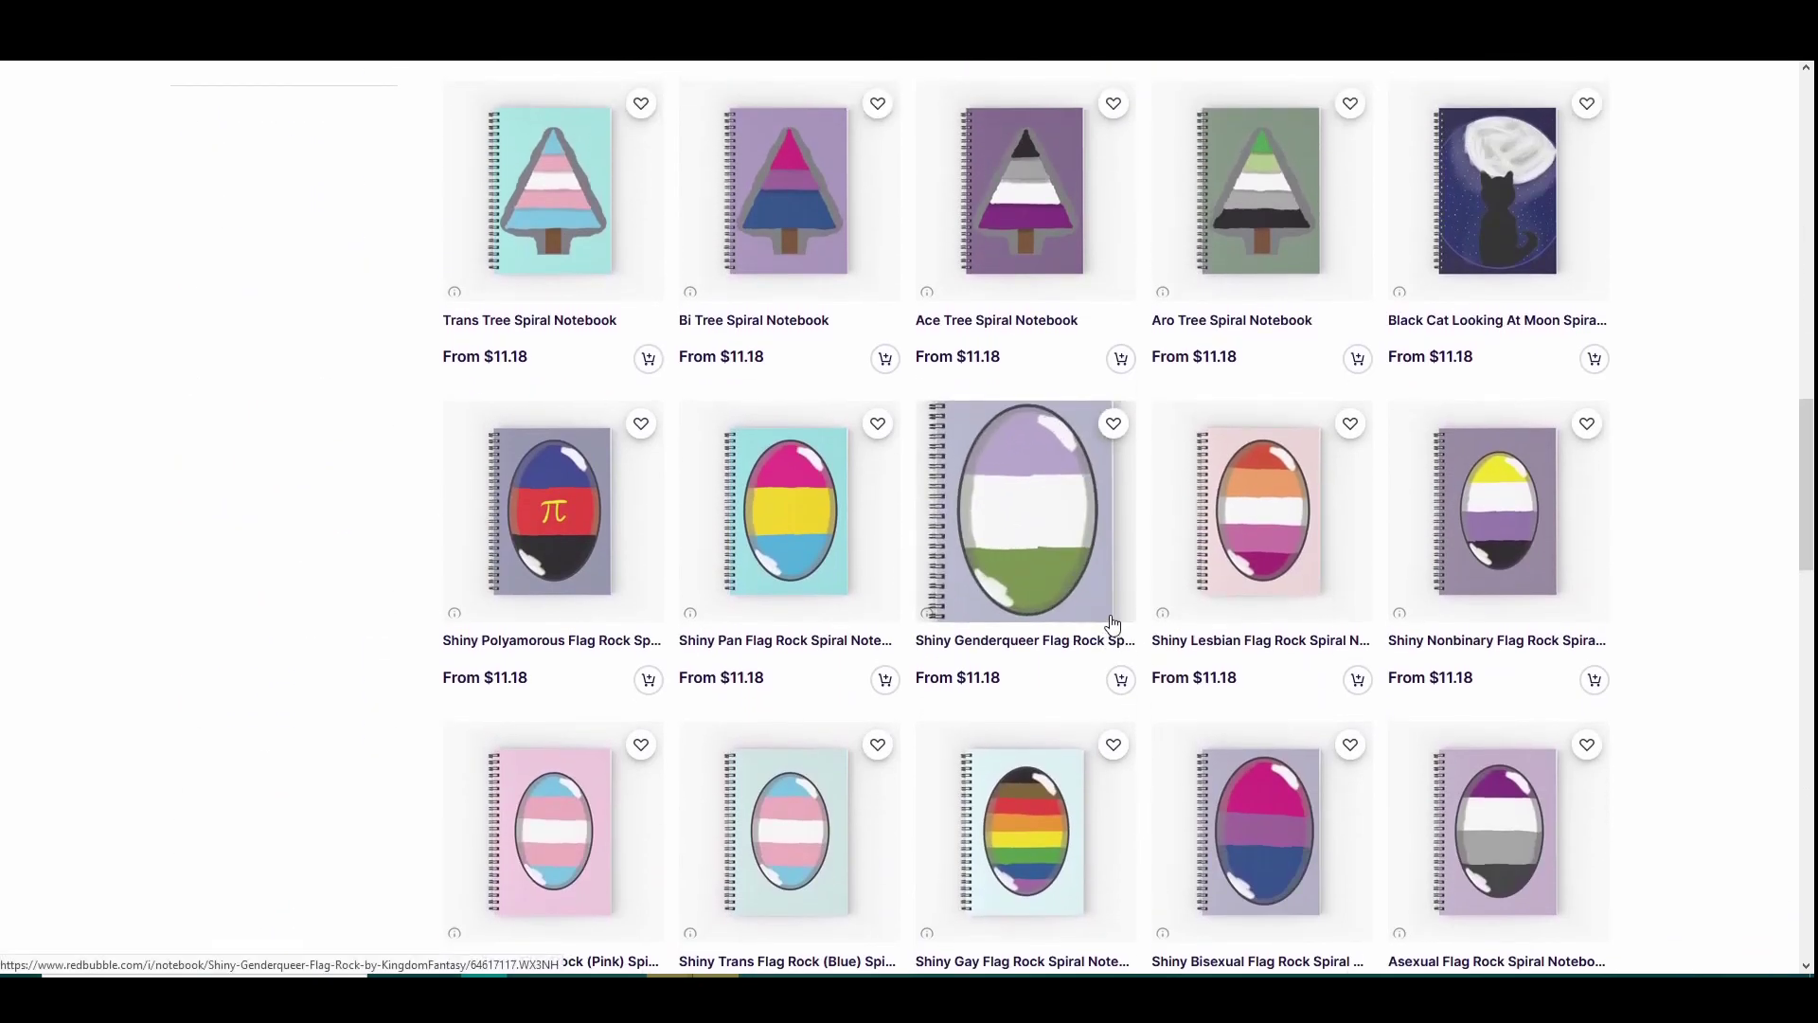